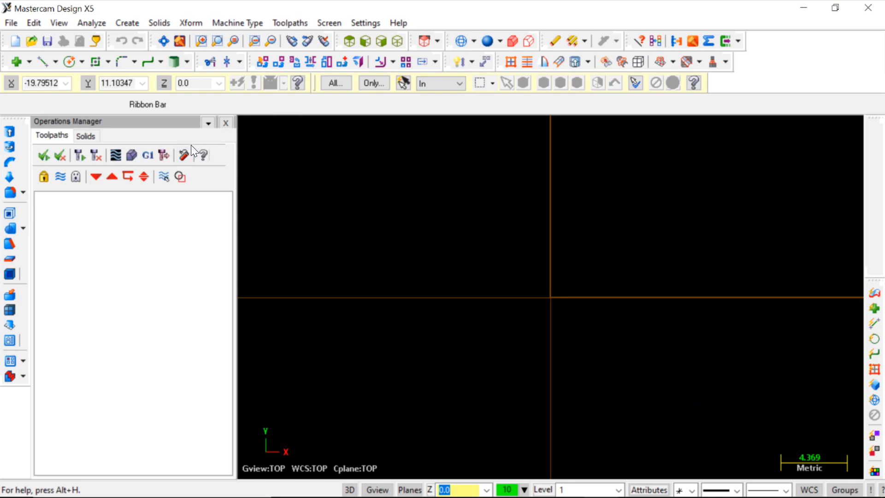
Close the Operations Manager and draw a rectangle 1000 wide and 600 high with its lower-left corner at the origin.
left_click(226, 123)
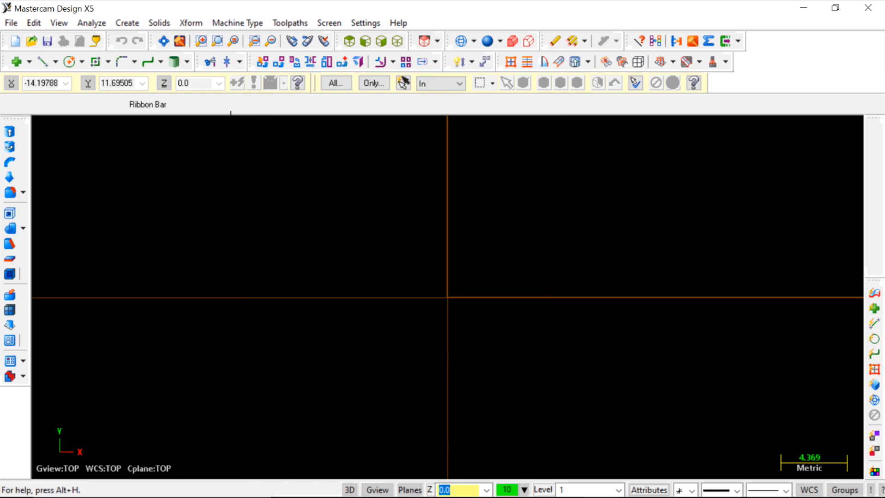
scroll(364, 296, "down", 4)
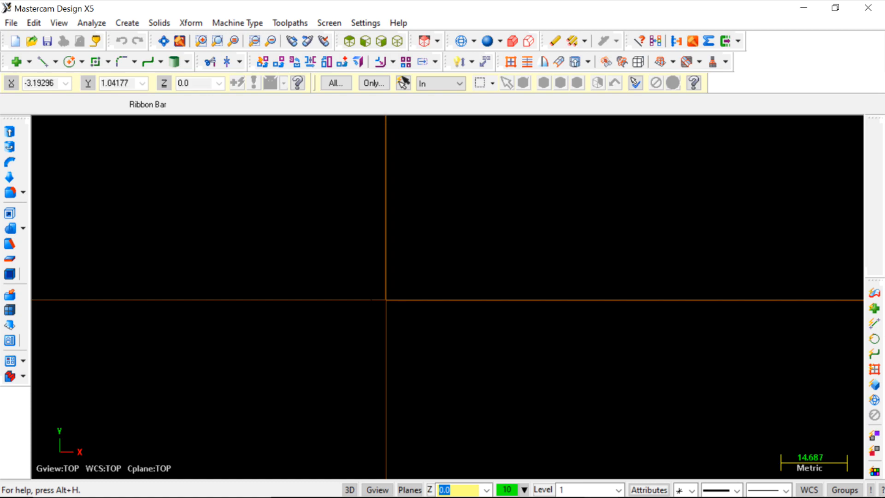
scroll(370, 297, "down", 5)
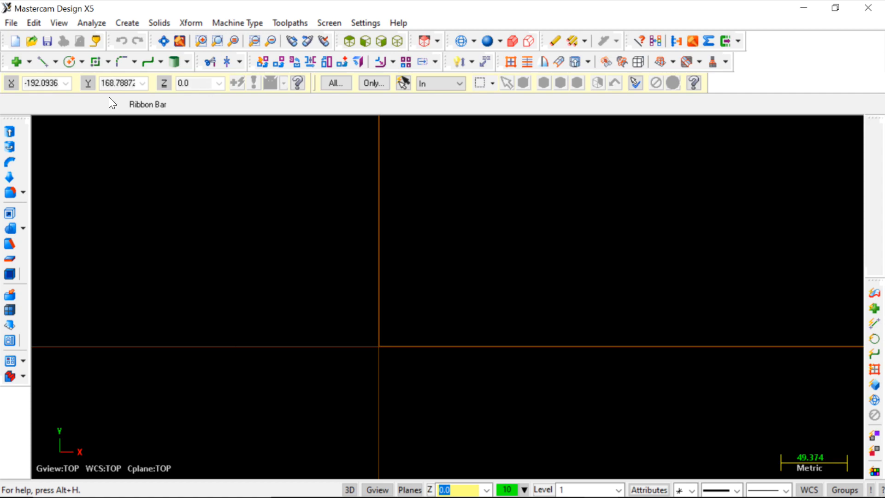
left_click(95, 62)
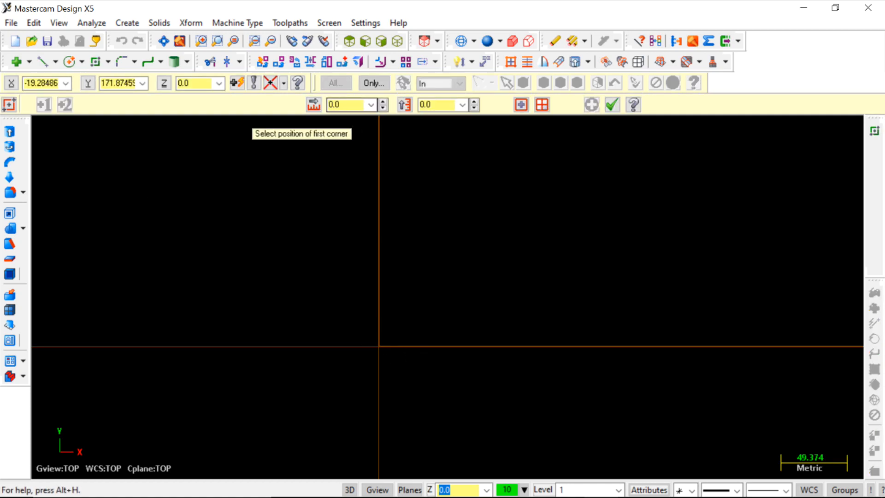
left_click(314, 104)
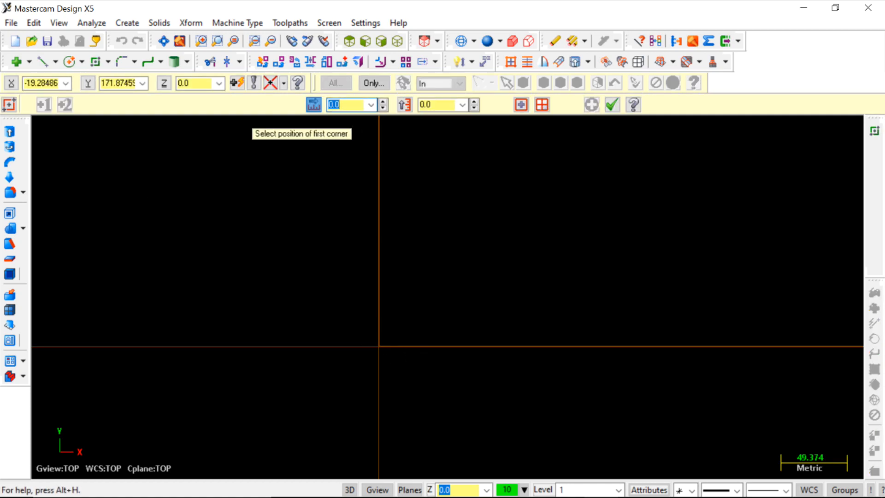
type("100")
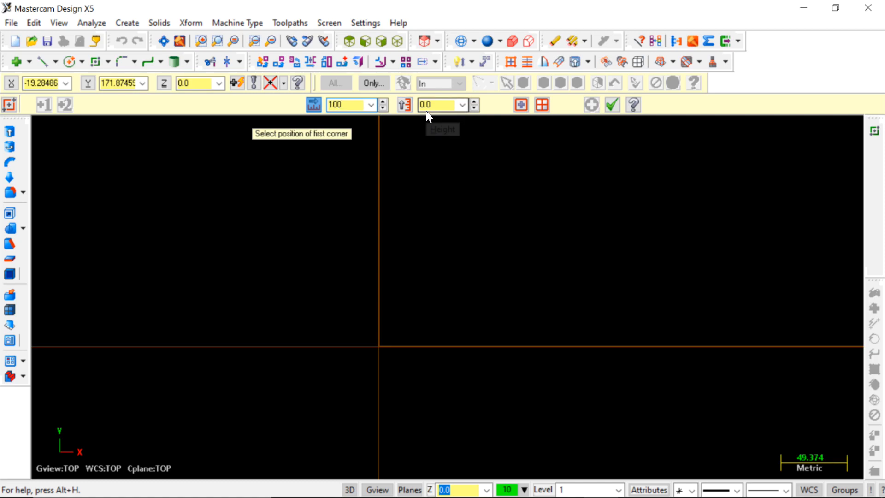
type("0")
key("Tab")
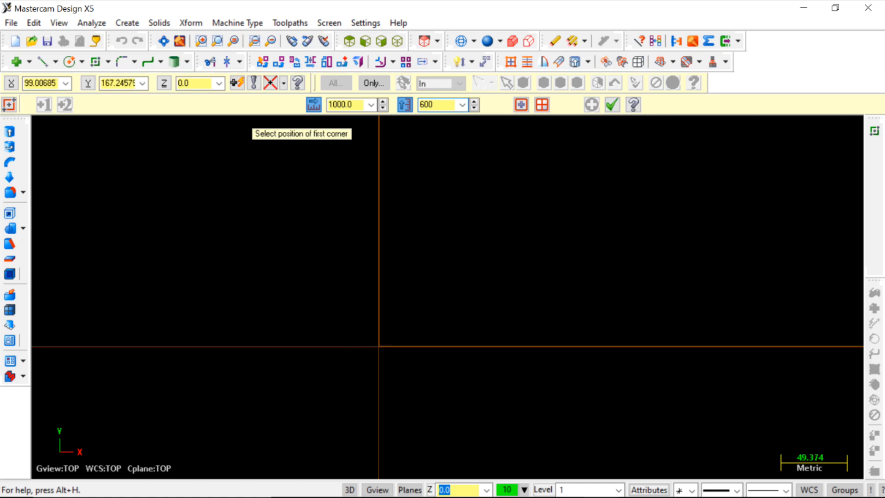
left_click(380, 347)
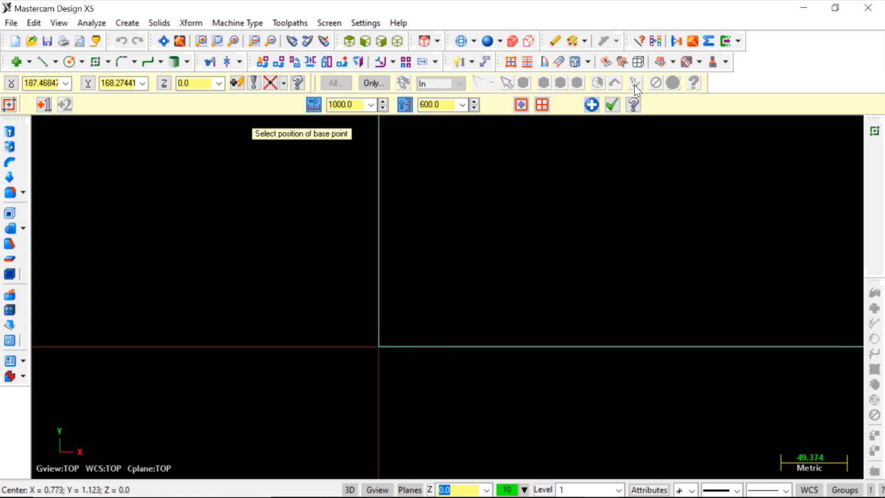
left_click(613, 105)
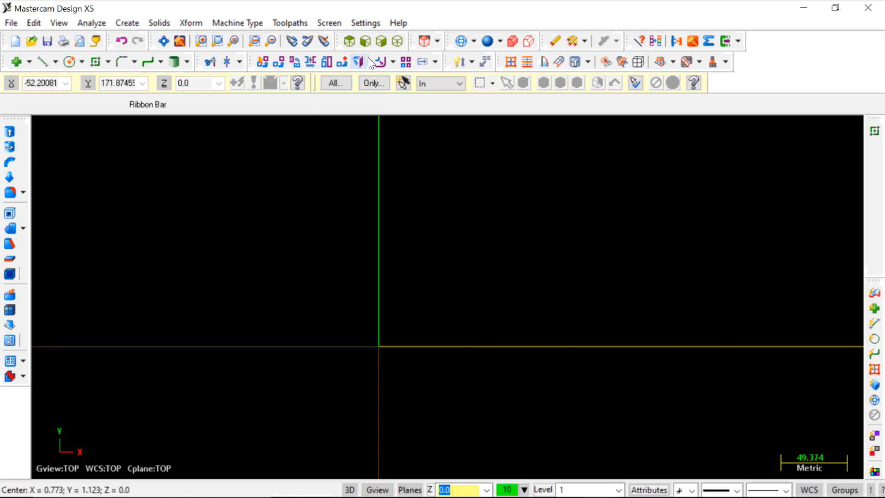
Chamfer the rectangle's upper-right corner with a single distance of 100.
left_click(201, 41)
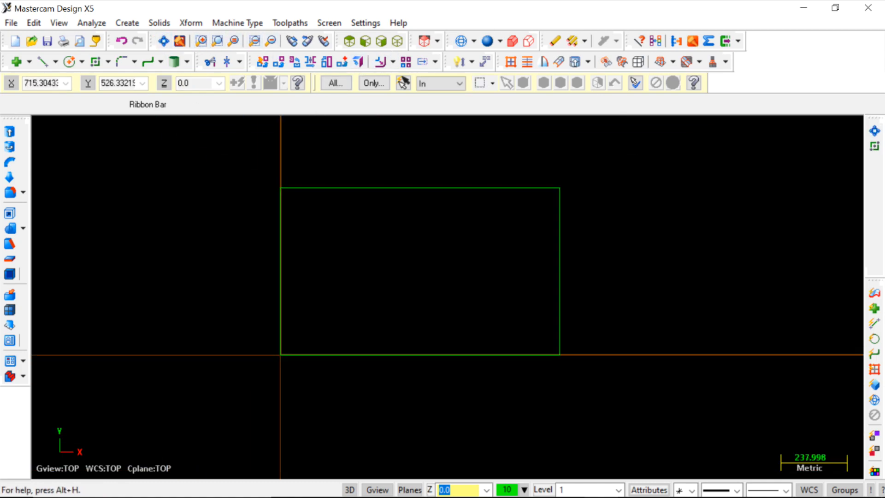
left_click(135, 61)
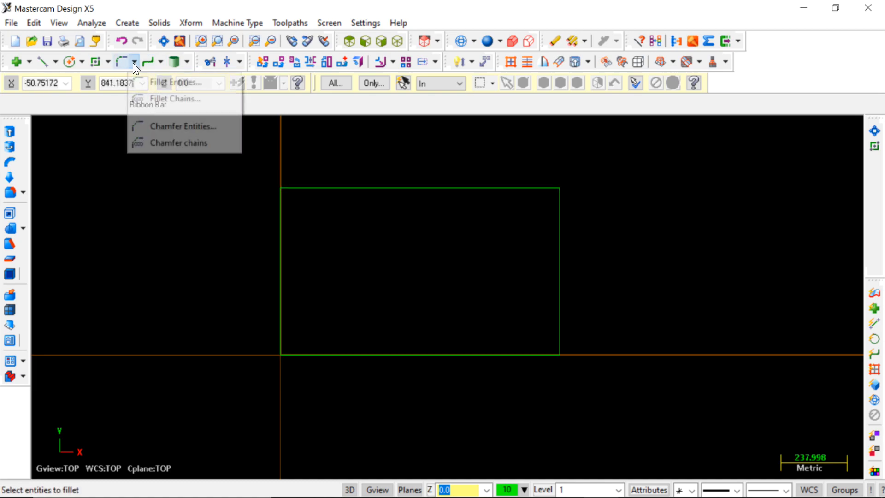
left_click(151, 124)
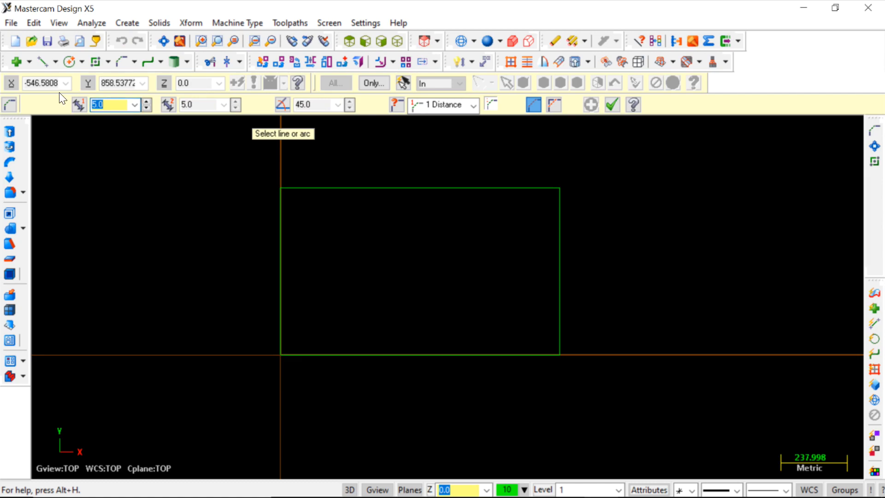
type("100")
key("Return")
left_click(518, 194)
left_click(559, 248)
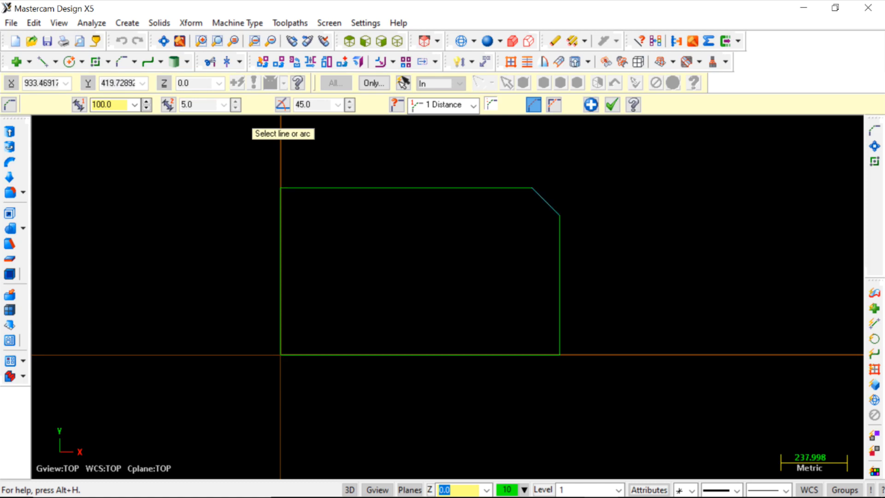
key("Escape")
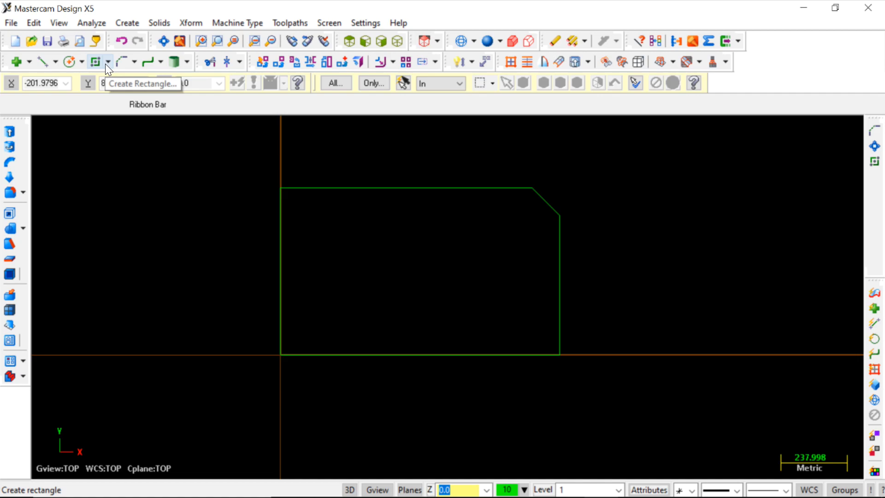
Fillet the rectangle's upper-left corner with a radius of 100.
left_click(133, 62)
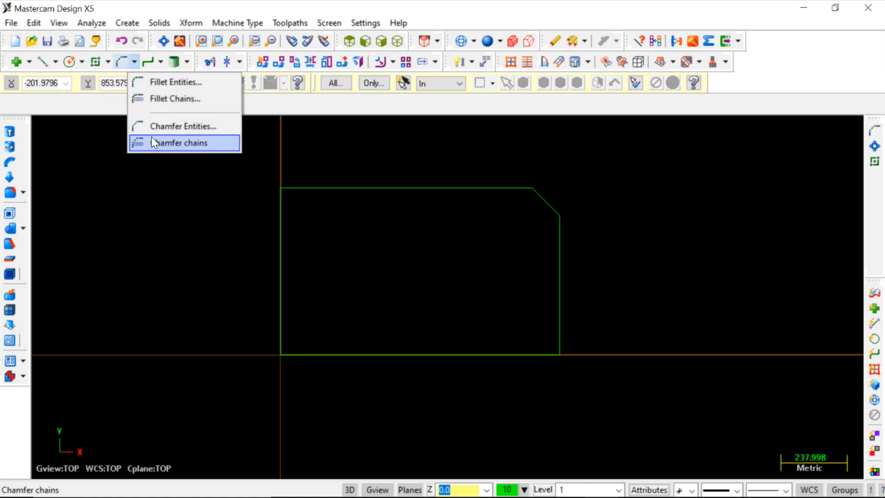
left_click(162, 85)
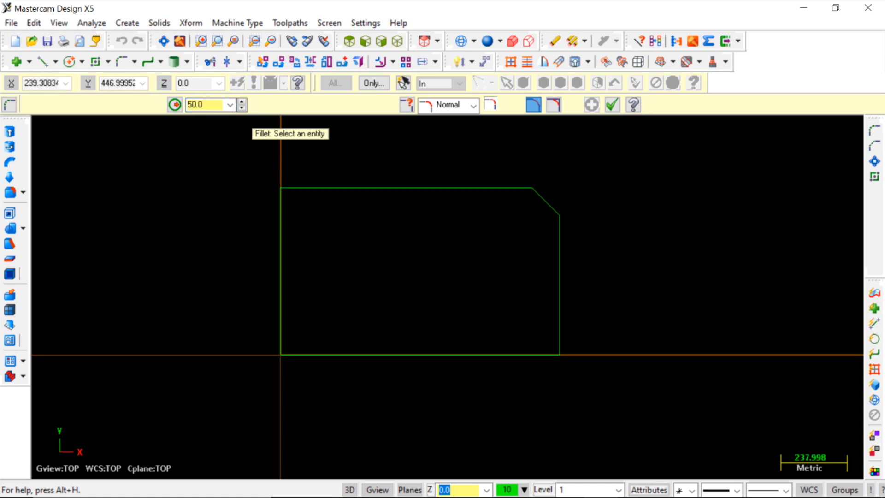
left_click(321, 188)
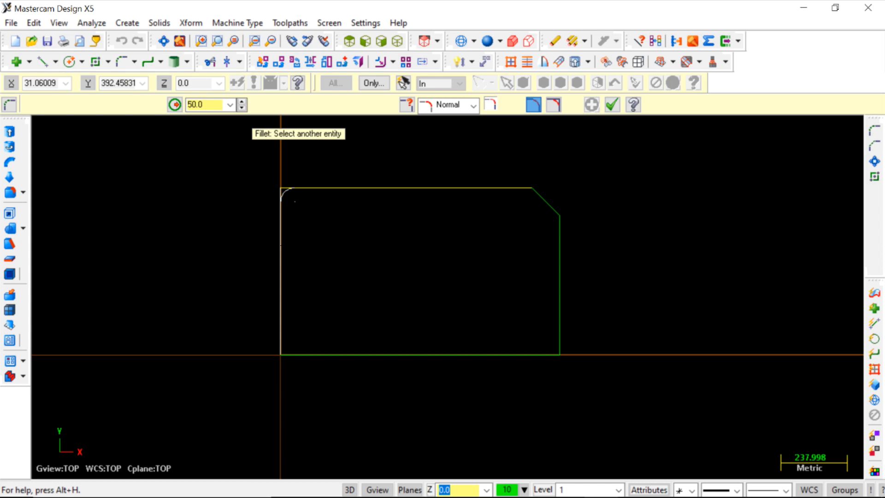
double_click(196, 104)
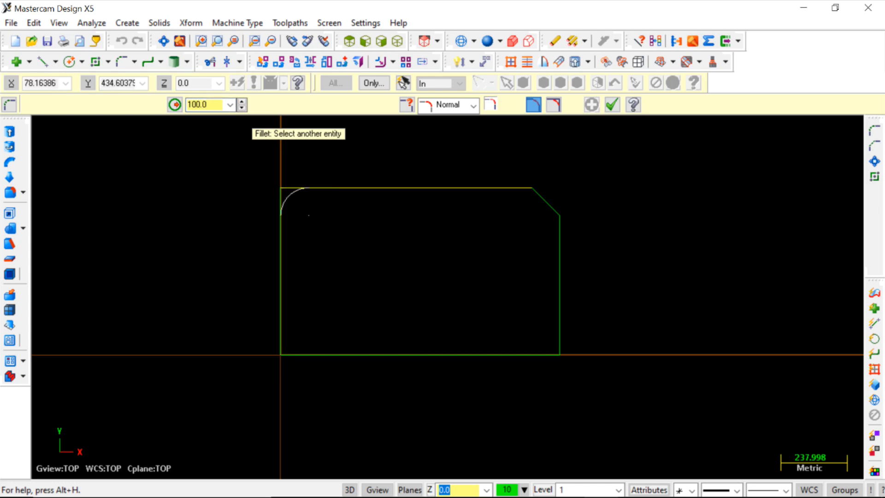
left_click(282, 250)
key("Escape")
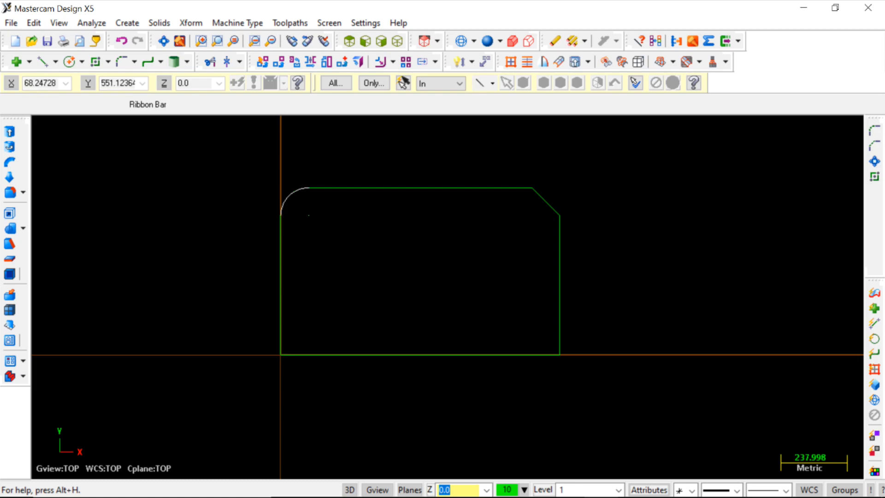
Draw a circle of radius 10 with its center at X 100, Y 100, Z 0.
left_click(72, 61)
left_click(209, 105)
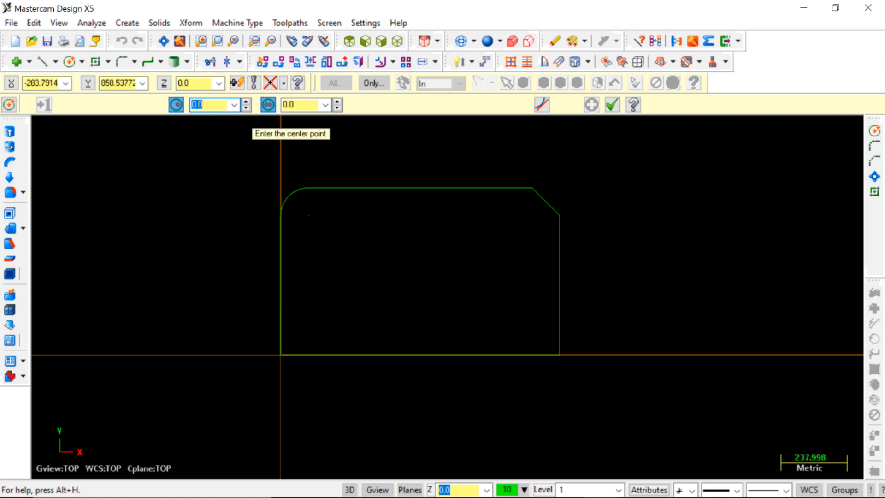
type("10")
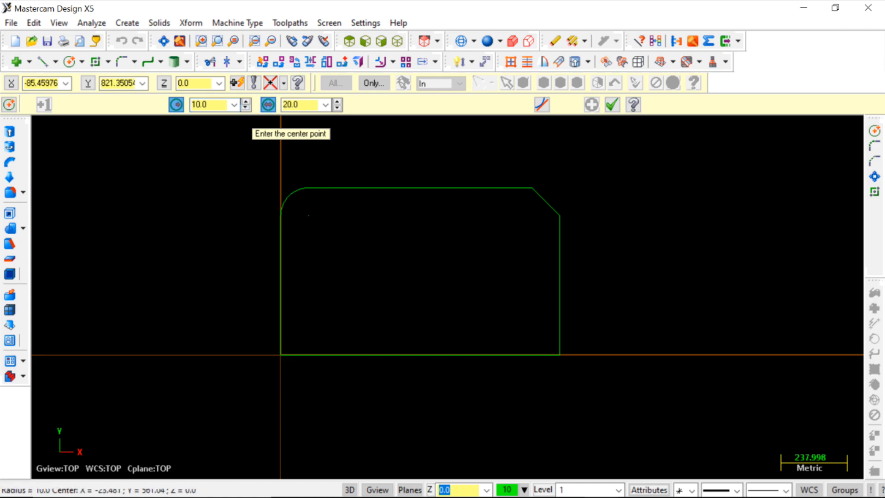
scroll(307, 331, "up", 1)
scroll(307, 330, "up", 1)
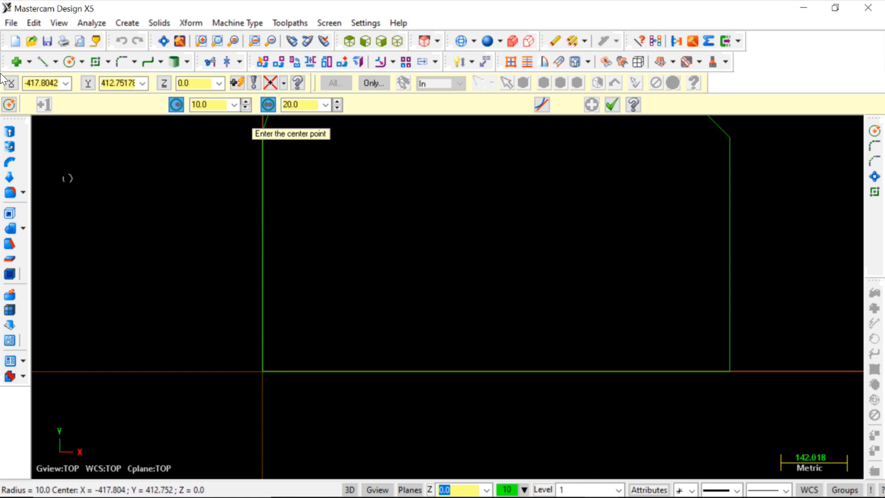
double_click(39, 83)
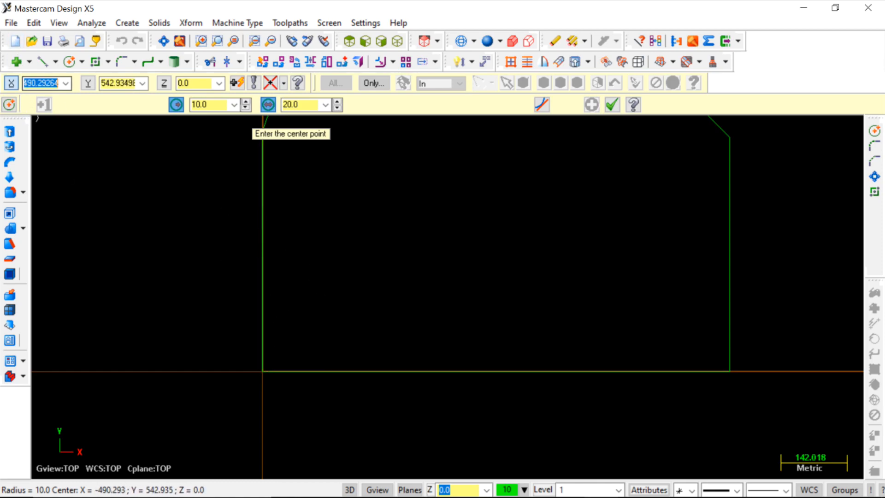
type("100")
key("Tab")
type("10")
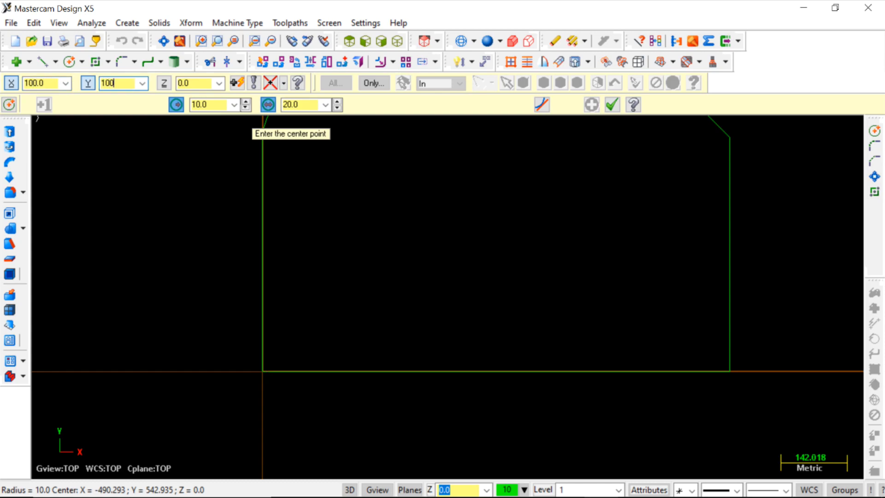
type("0")
key("Tab")
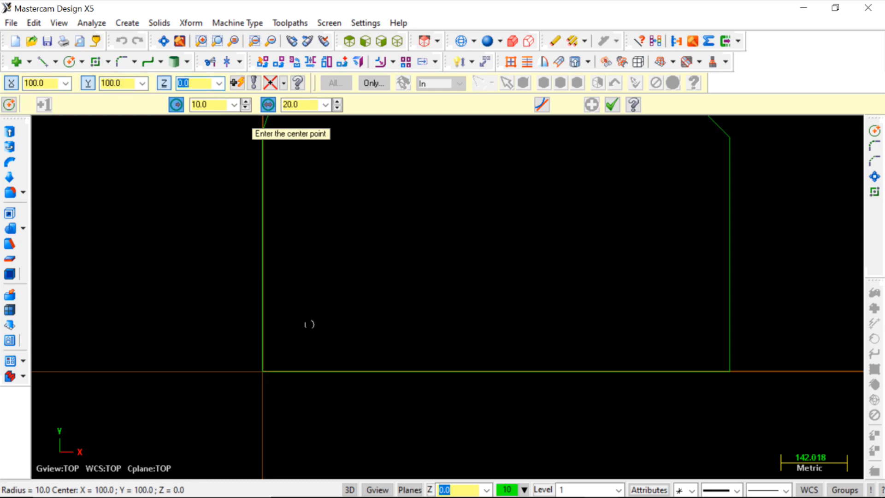
key("Return")
scroll(511, 325, "down", 3)
key("Escape")
Select the small circle and set up a Translate copy with an X delta of 50.
scroll(406, 353, "up", 2)
scroll(393, 341, "up", 5)
scroll(393, 333, "down", 5)
left_click_drag(381, 295, 404, 327)
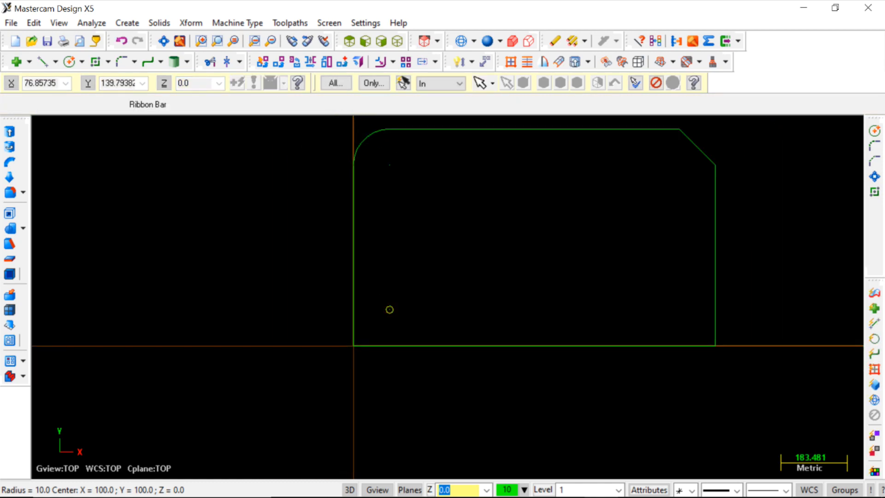
left_click(189, 23)
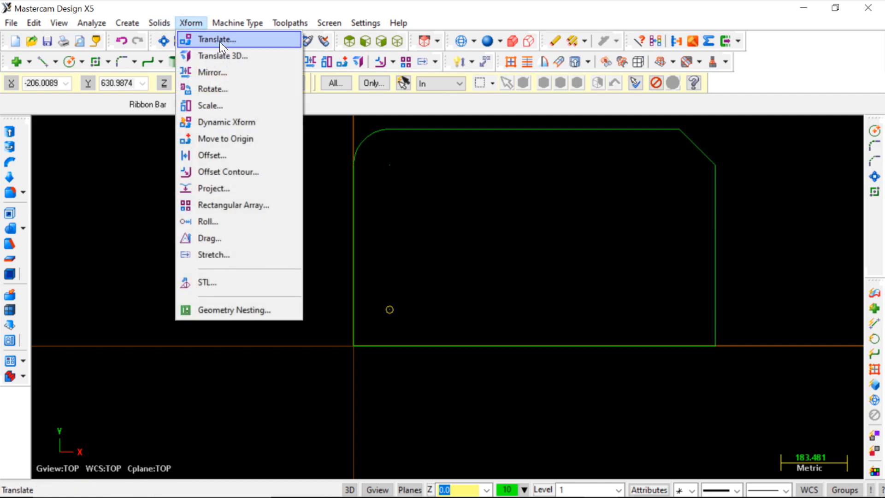
left_click(220, 42)
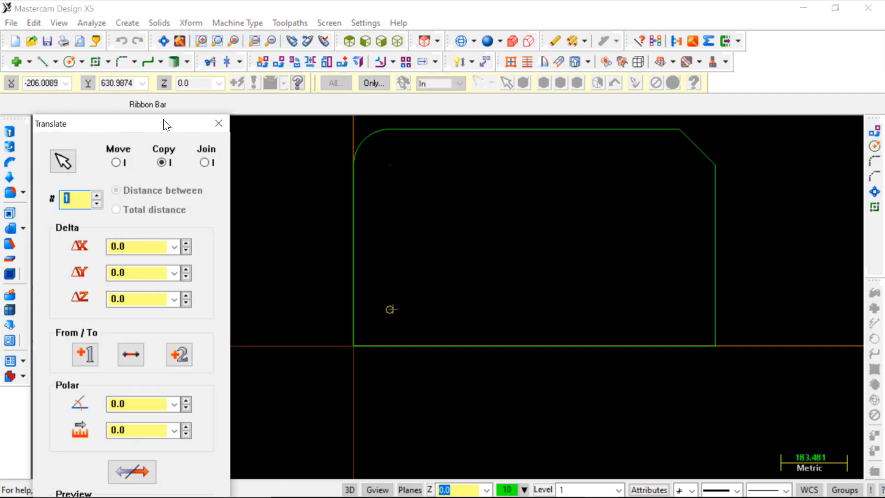
double_click(140, 248)
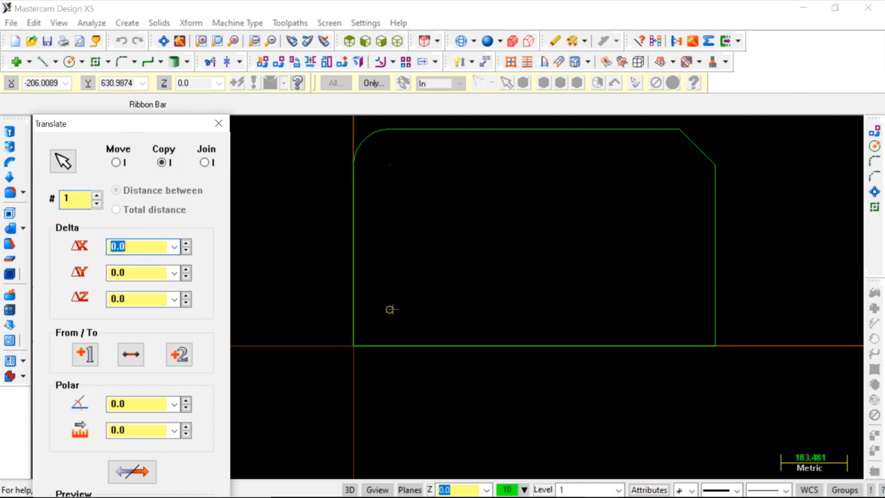
key("Return")
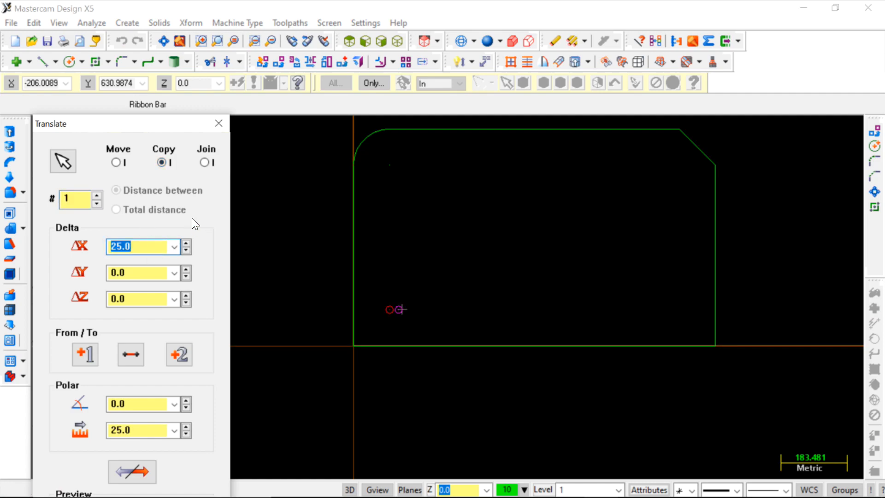
type("50")
key("Return")
Set the number of translated circle copies to 10.
left_click(99, 198)
left_click(98, 197)
left_click(99, 197)
left_click(99, 198)
left_click(99, 197)
left_click(98, 197)
left_click(99, 197)
left_click(99, 197)
left_click(97, 196)
left_click(98, 195)
left_click(98, 195)
left_click(97, 196)
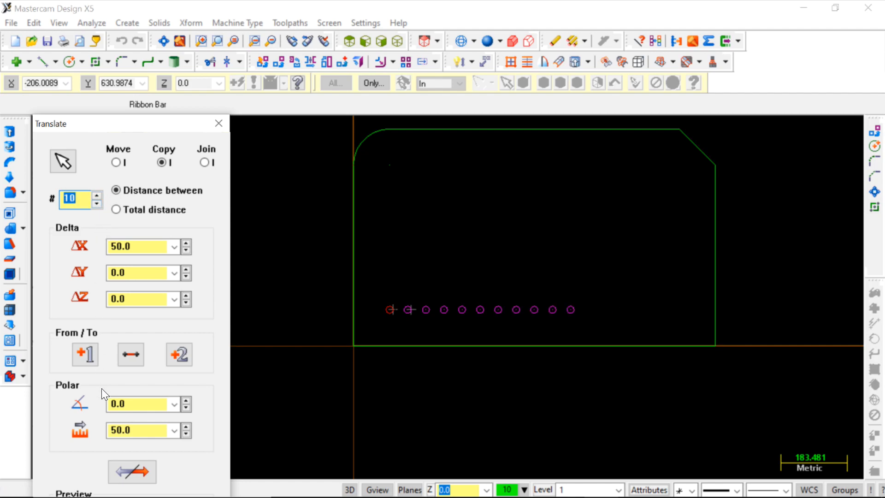
Set the polar angle to 45 degrees, accept the circle copies and clear the transform colors.
type("45")
key("Return")
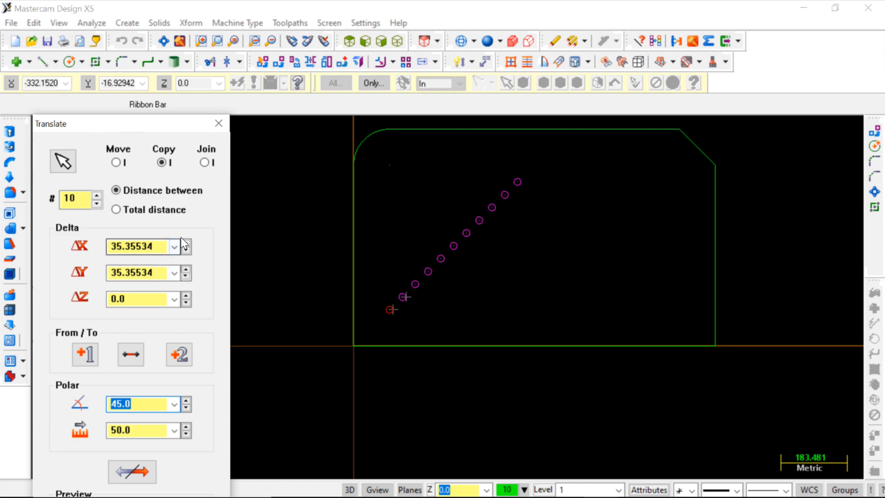
left_click_drag(119, 127, 162, 39)
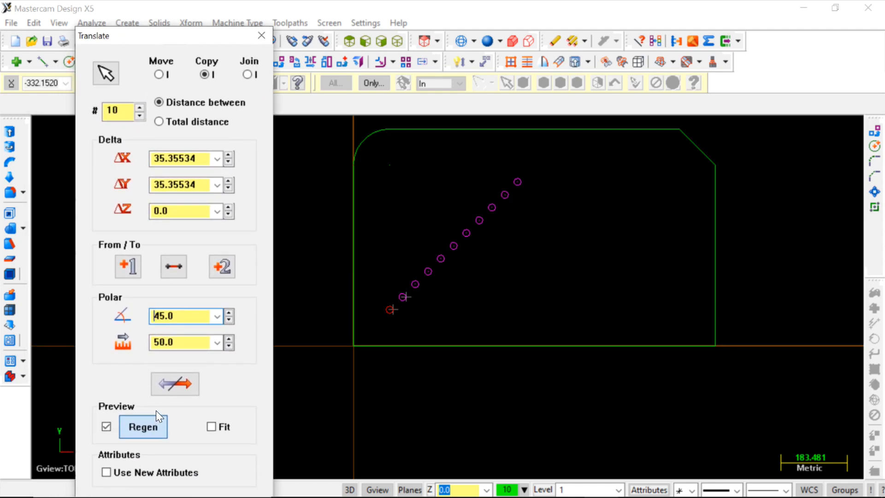
key("Return")
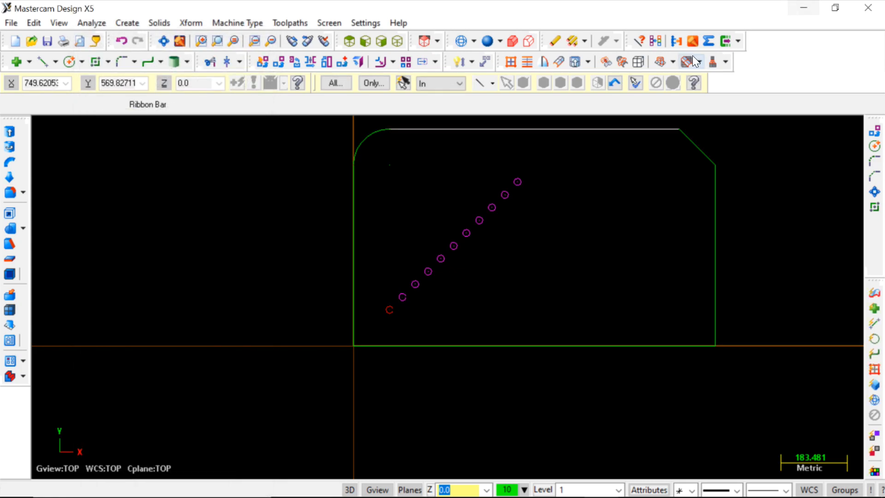
left_click(655, 41)
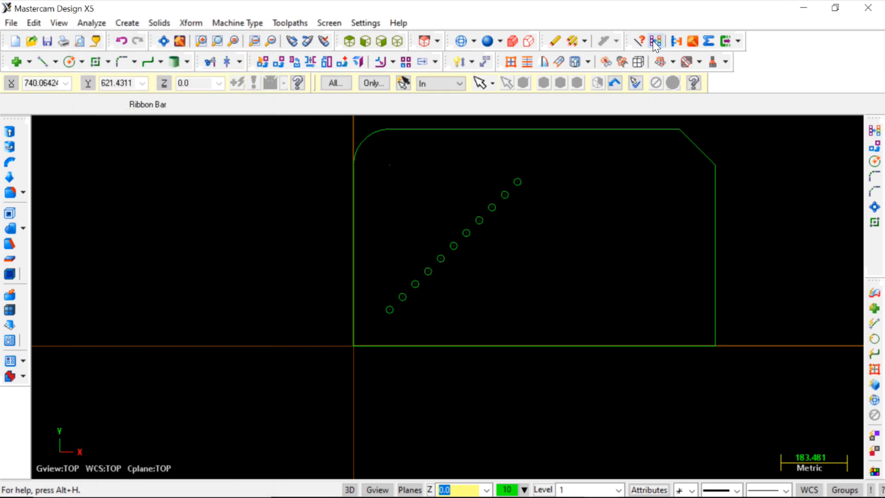
Draw a circle of diameter 25 in the plate's lower right area, centered at about X 509, Y 133.
scroll(465, 232, "up", 3)
scroll(487, 247, "down", 5)
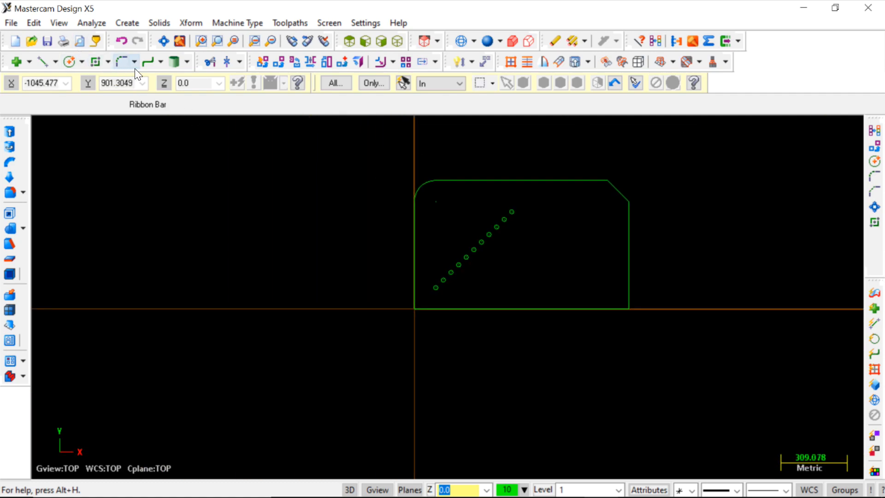
left_click(69, 61)
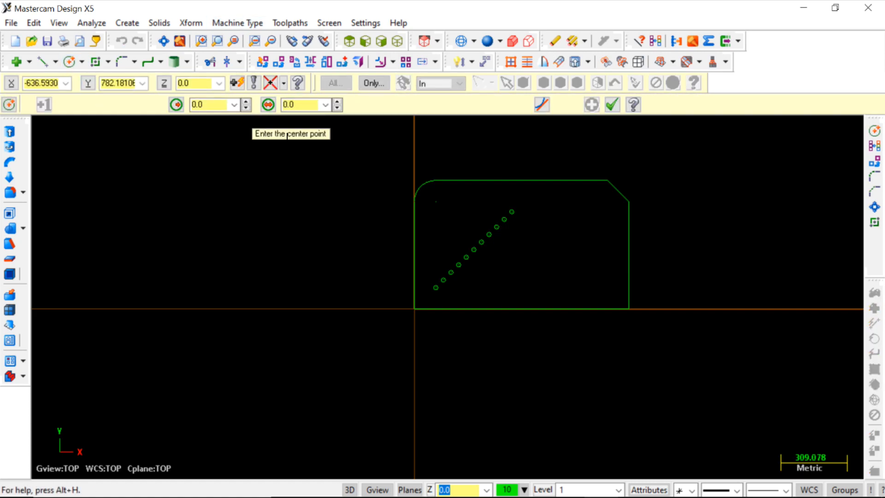
type("25")
key("Return")
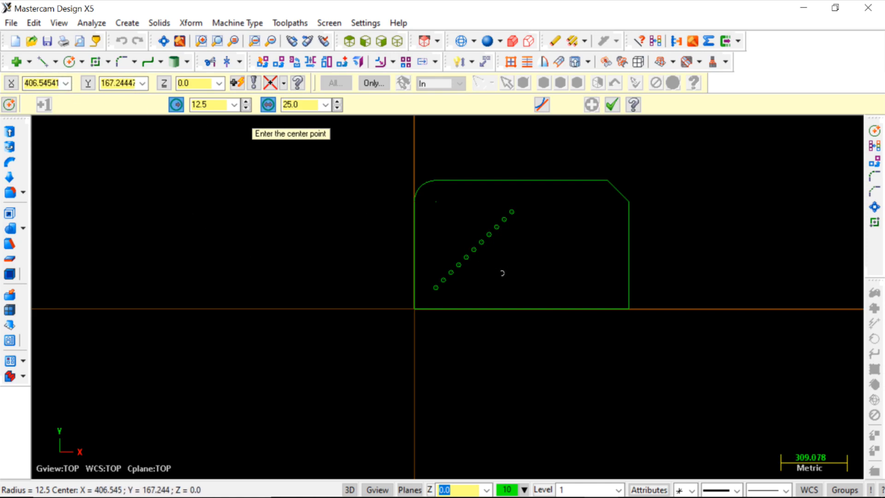
scroll(529, 278, "up", 3)
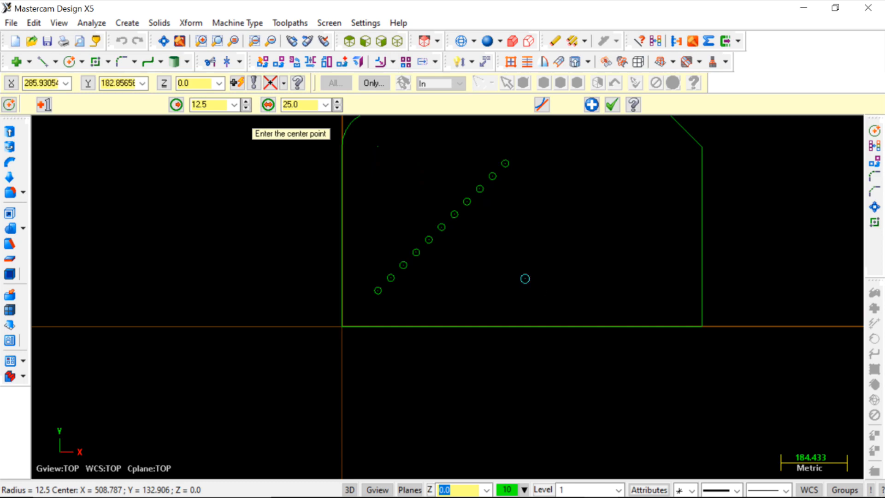
key("Escape")
scroll(528, 273, "up", 1)
scroll(528, 273, "down", 4)
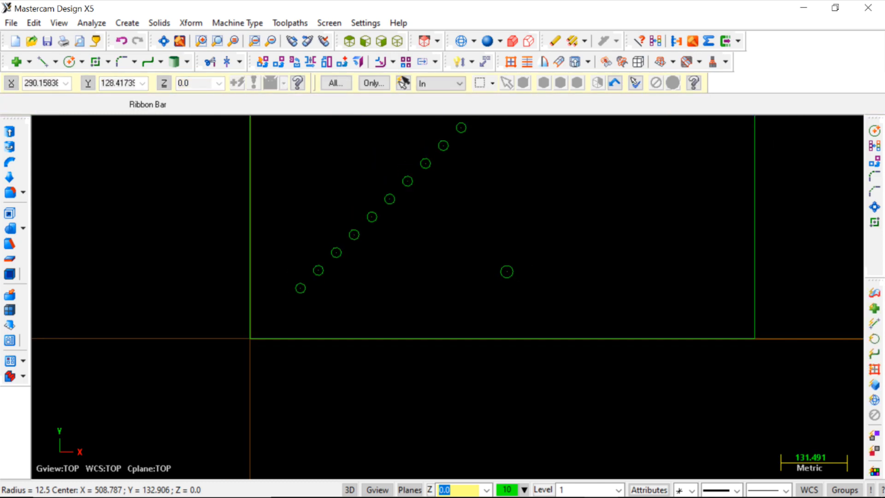
Select the 25 mm diameter circle and set up a Translate copy with an X delta of 100.
scroll(500, 244, "up", 1)
scroll(499, 245, "up", 1)
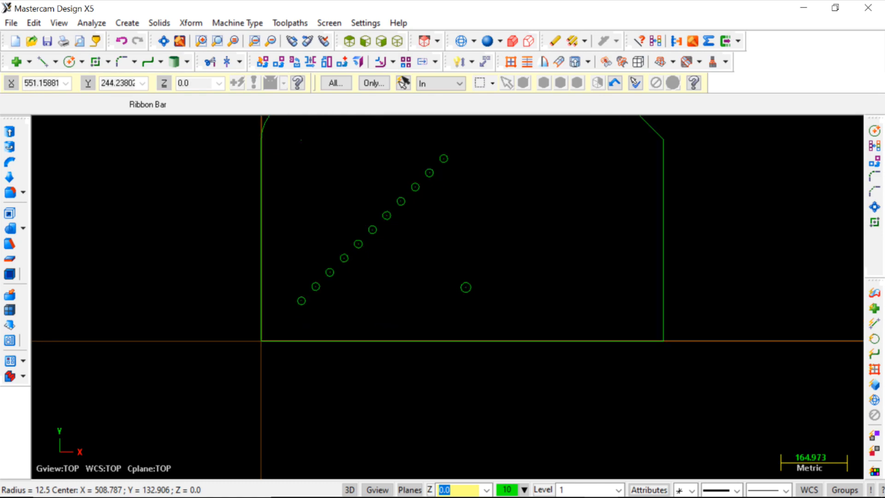
scroll(474, 241, "down", 1)
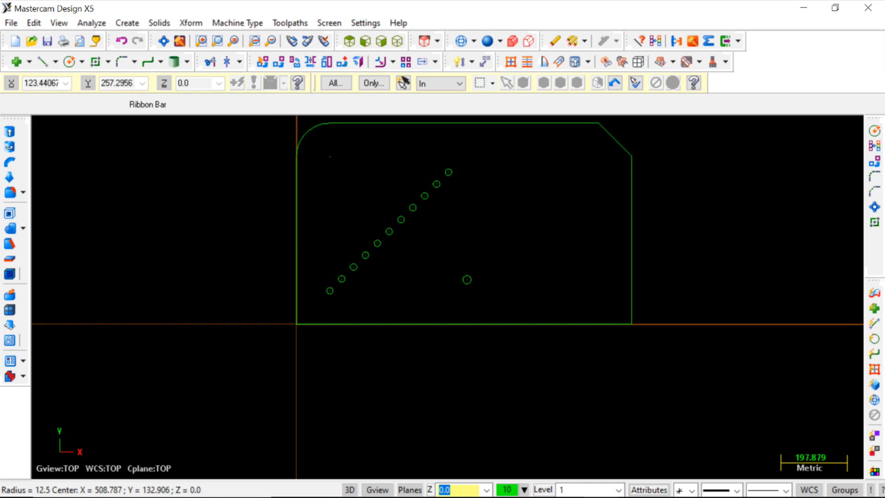
left_click_drag(450, 270, 497, 292)
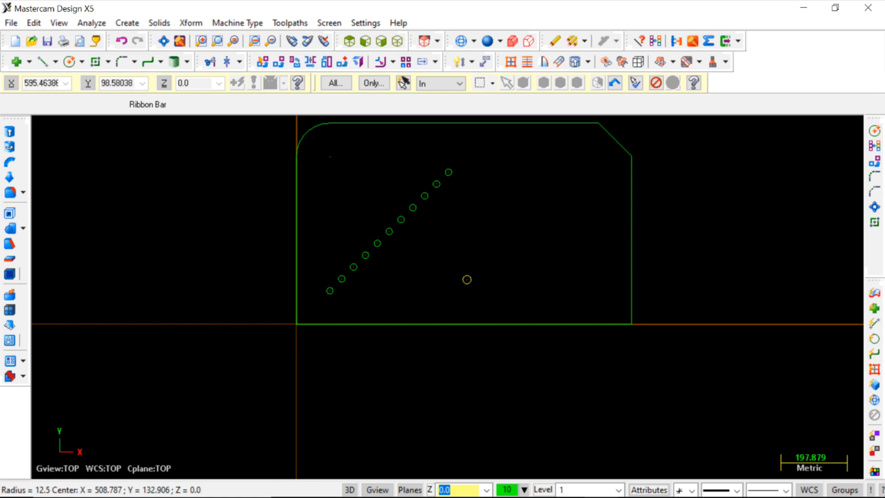
left_click(183, 23)
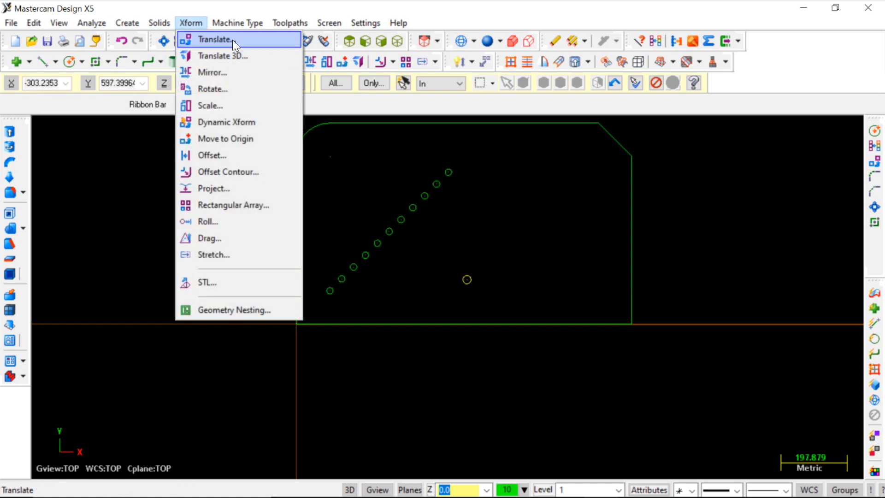
left_click(234, 39)
left_click(171, 159)
type("25")
key("Return")
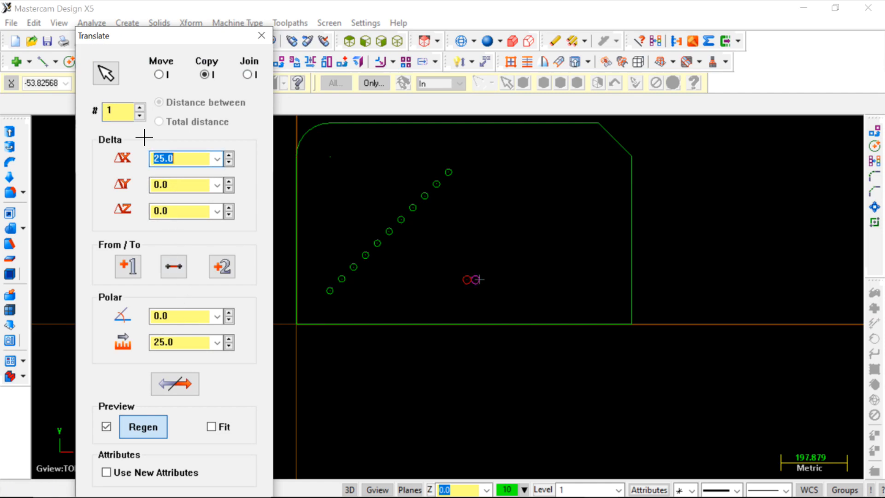
type("4")
key("Return")
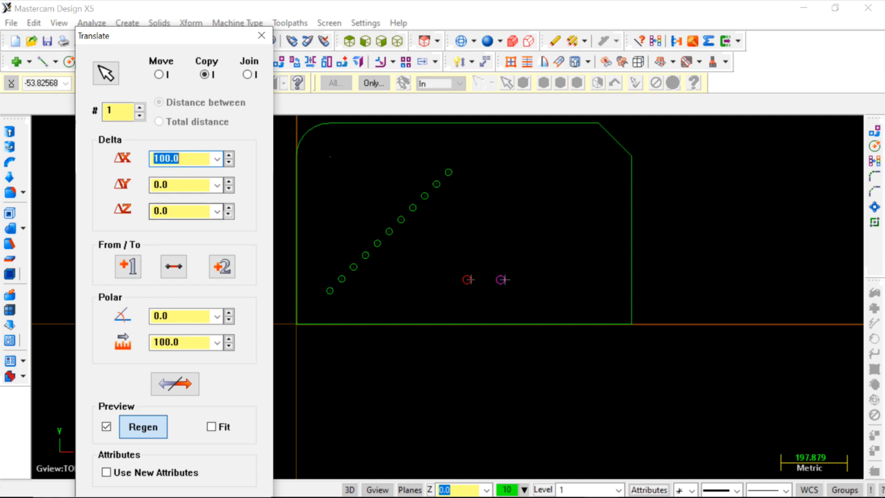
Set the number of translated copies to 4, accept the horizontal row of circles and clear the transform colors.
left_click(143, 109)
left_click(143, 109)
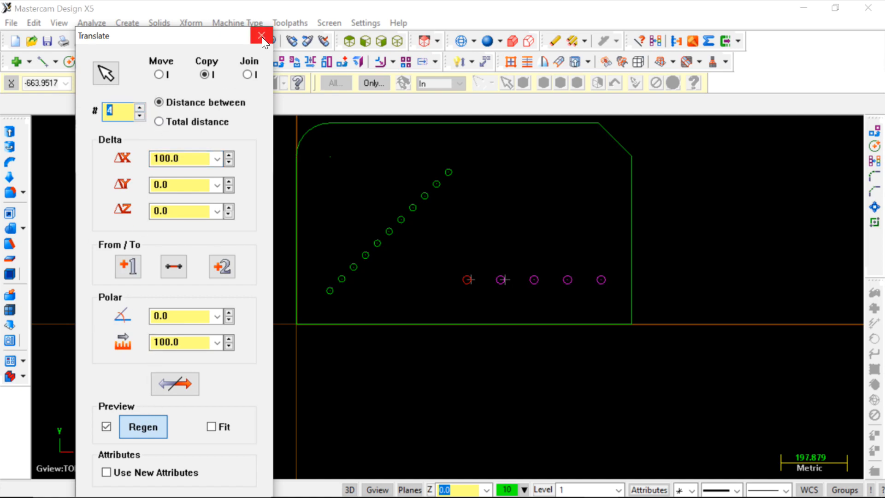
left_click_drag(198, 35, 194, 9)
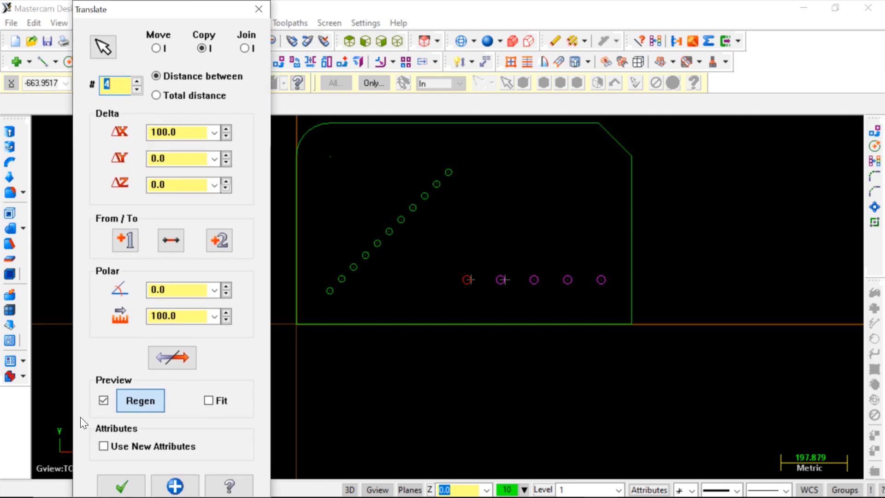
left_click(121, 487)
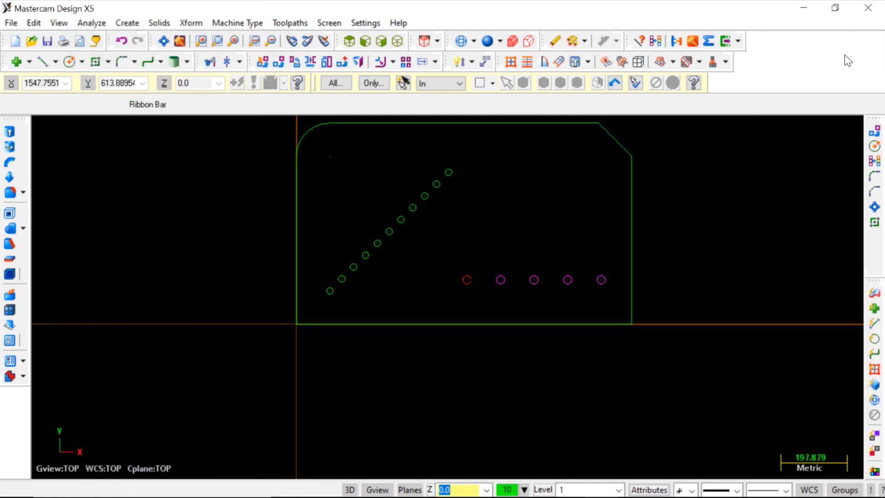
left_click(659, 62)
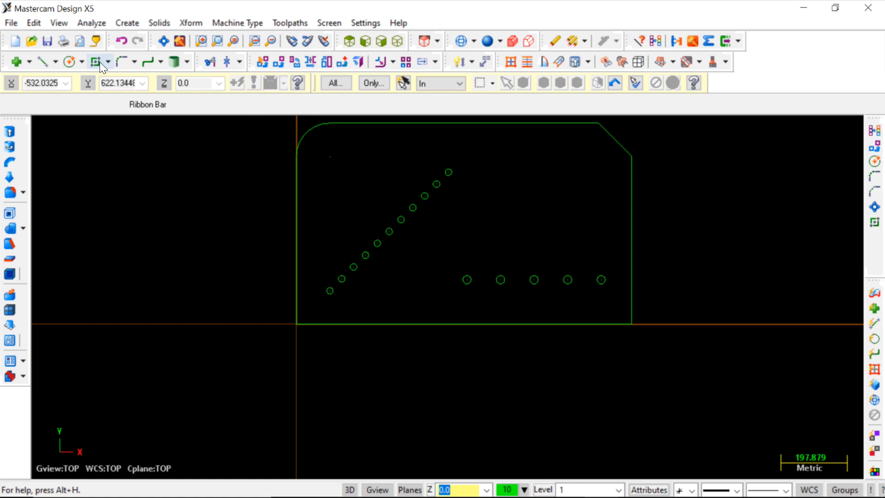
Set up an obround rectangular shape 200 wide and 50 high, anchored at its center.
left_click(82, 63)
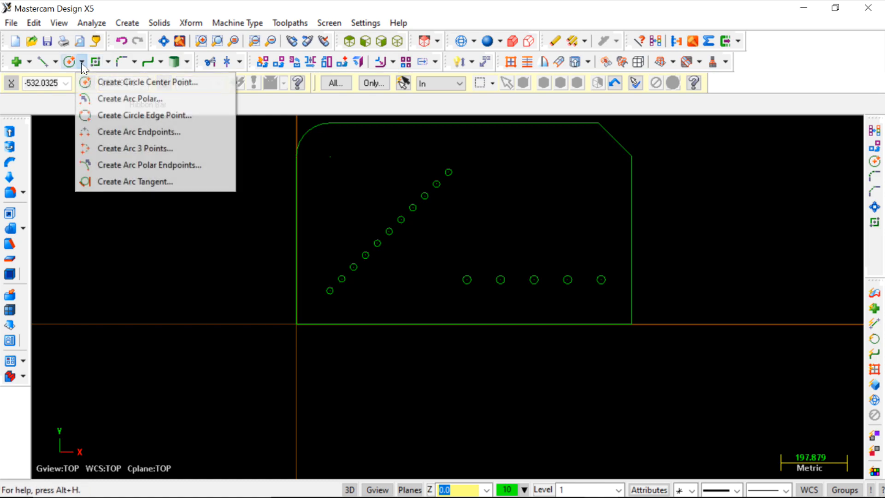
left_click(109, 62)
left_click(109, 62)
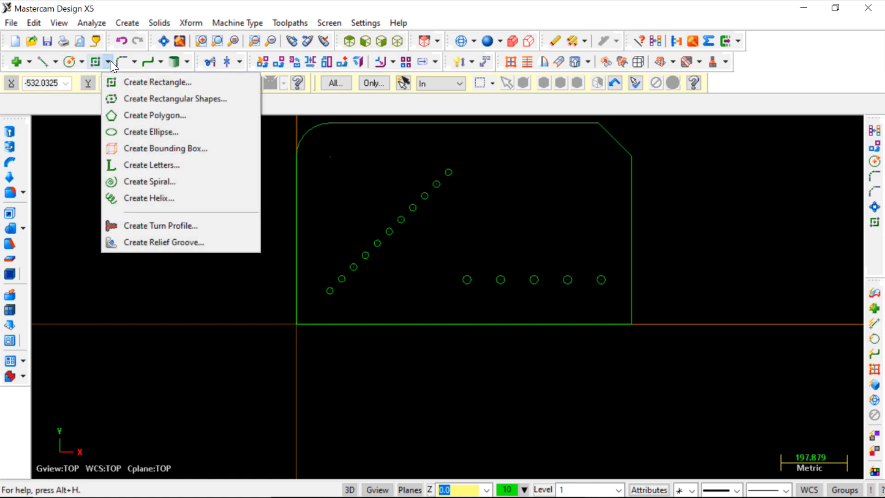
left_click(113, 98)
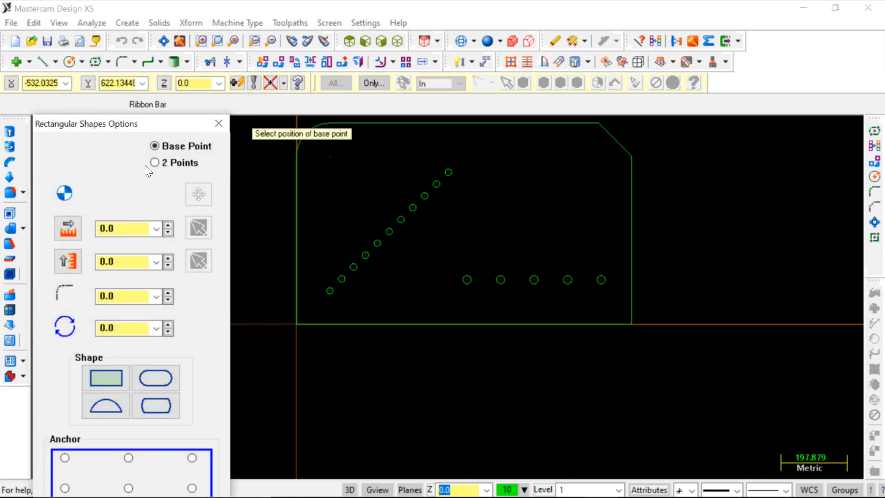
left_click(154, 378)
left_click_drag(140, 125, 178, 30)
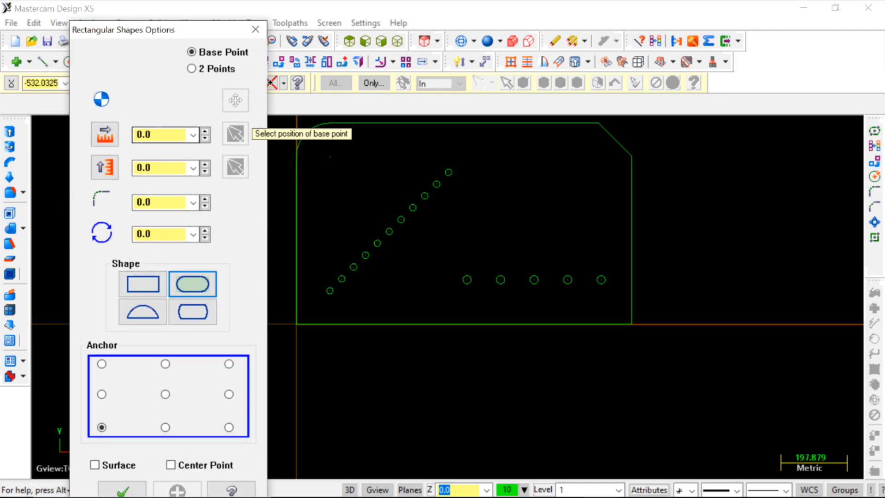
left_click_drag(158, 135, 110, 134)
type("200")
key("Tab")
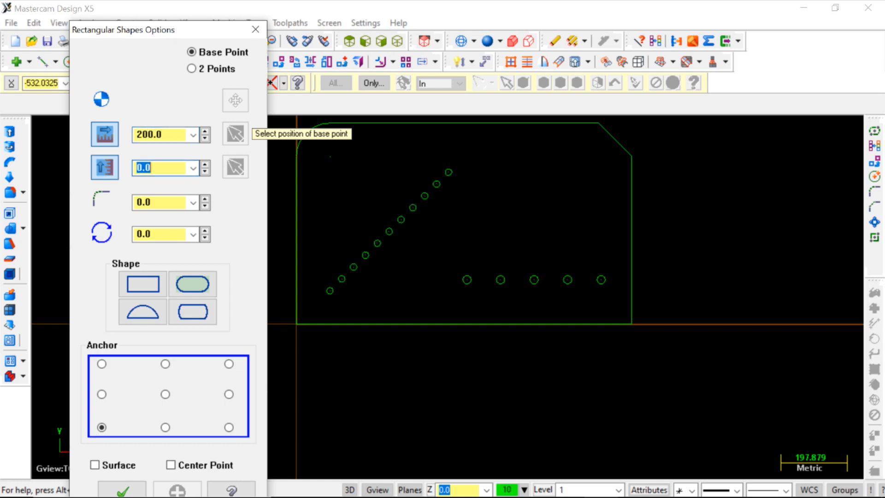
type("50")
left_click(166, 395)
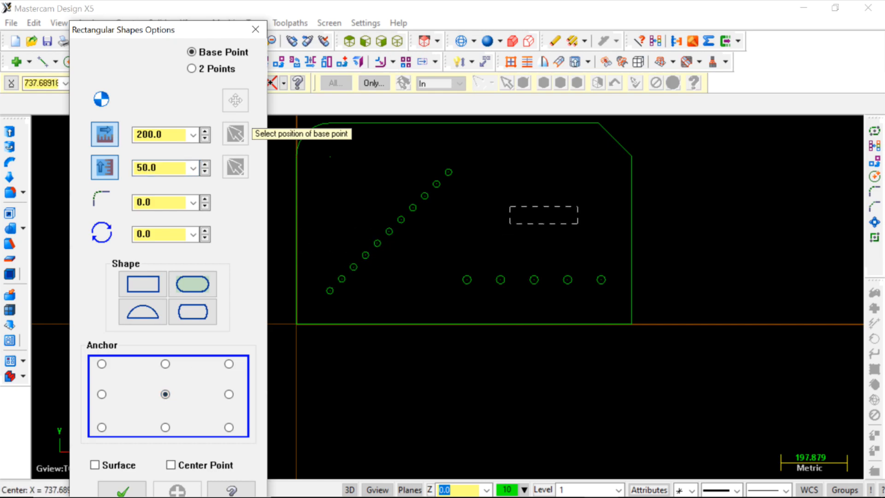
Try the obround's upper-right, middle-right and upper-middle anchors, returning to the center anchor.
left_click(230, 364)
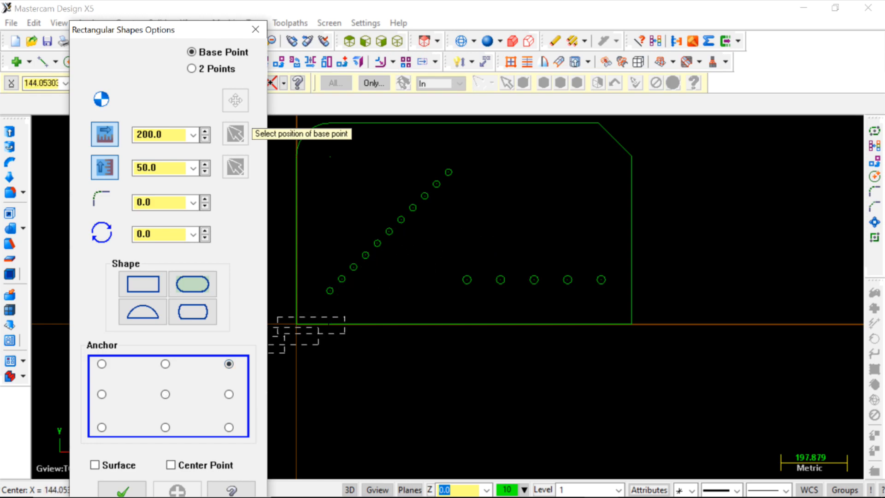
left_click(229, 395)
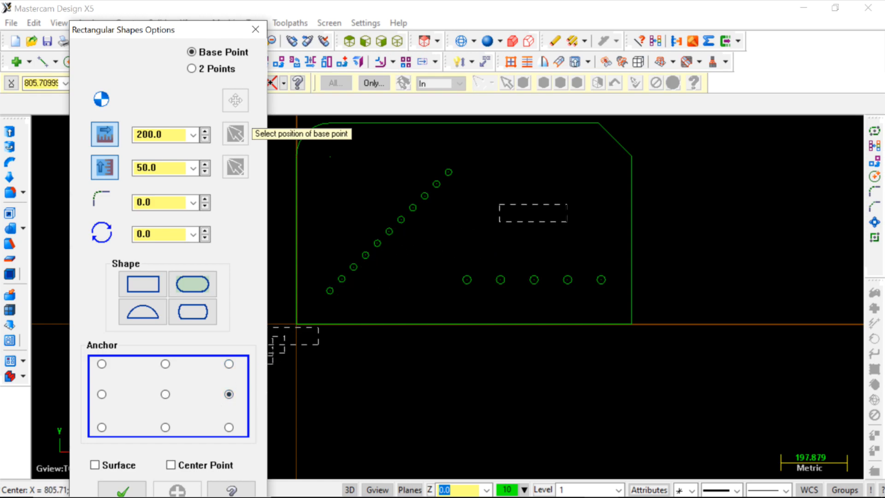
left_click(165, 393)
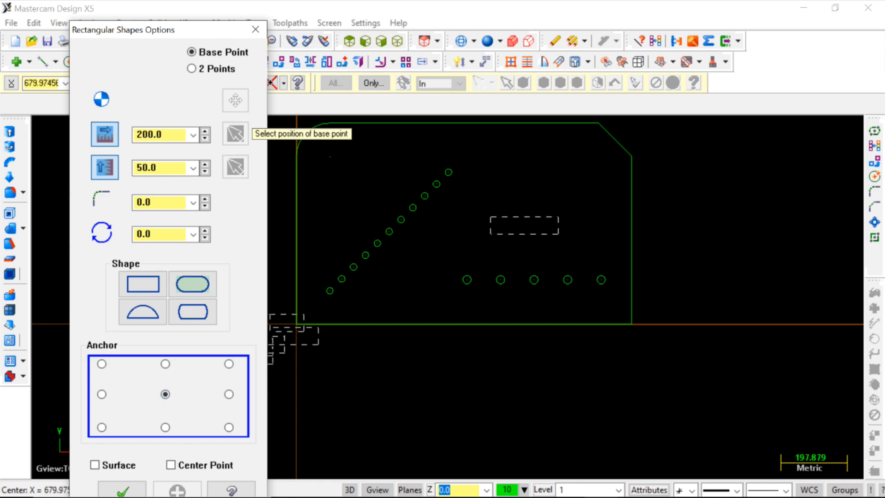
left_click(166, 363)
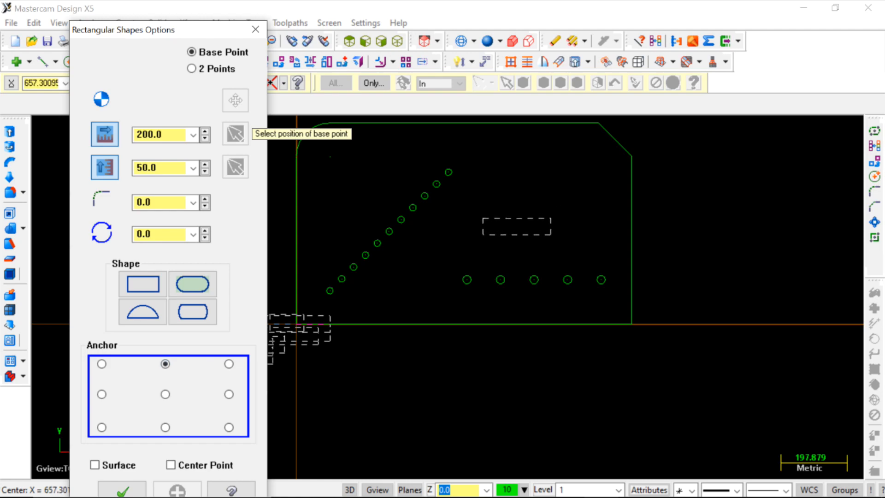
left_click(166, 394)
Place the obround slot near the plate's chamfered corner, centered at about X 773, Y 491.
scroll(448, 246, "down", 1)
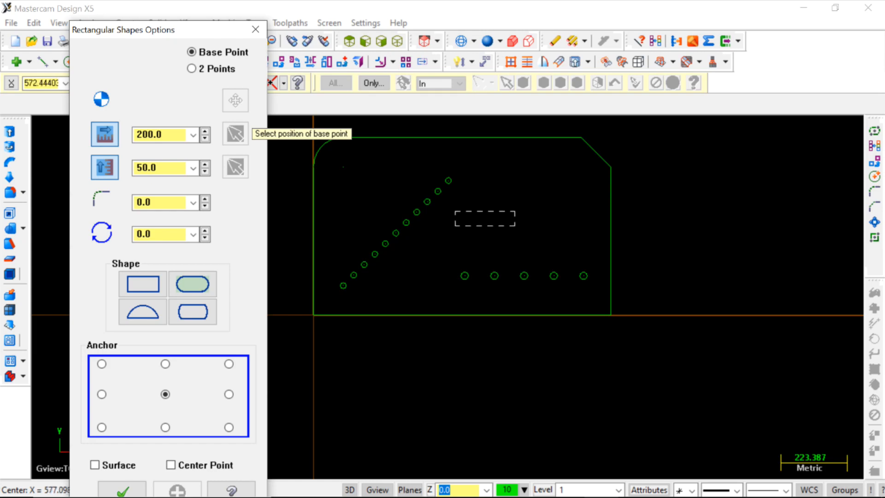
left_click(543, 169)
key("Return")
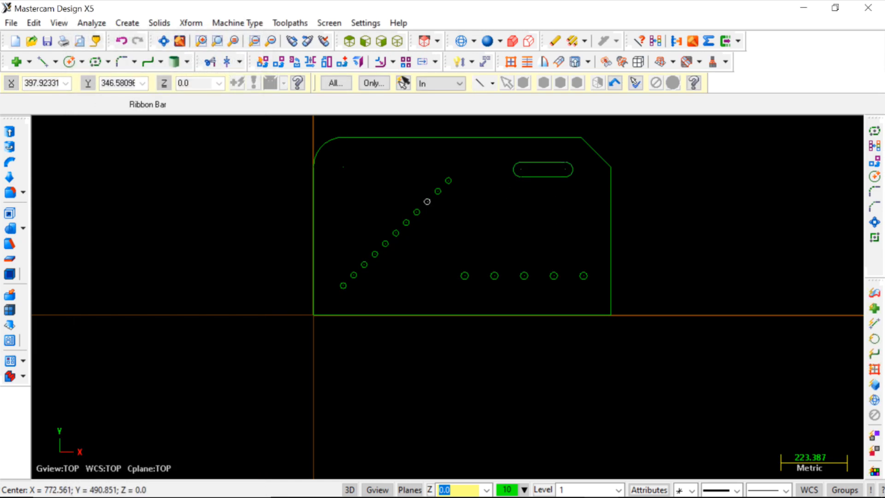
Select the whole obround slot and set up a Translate copy with an X delta of 50.
left_click_drag(489, 153, 579, 211)
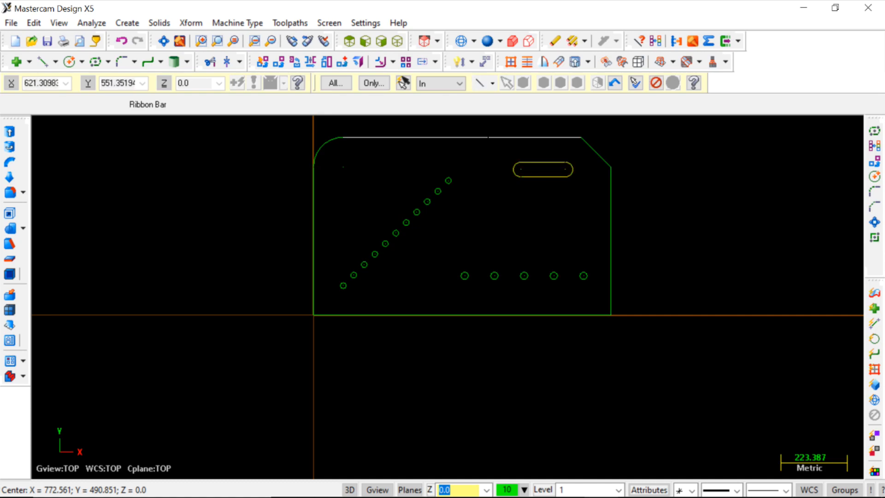
left_click(187, 23)
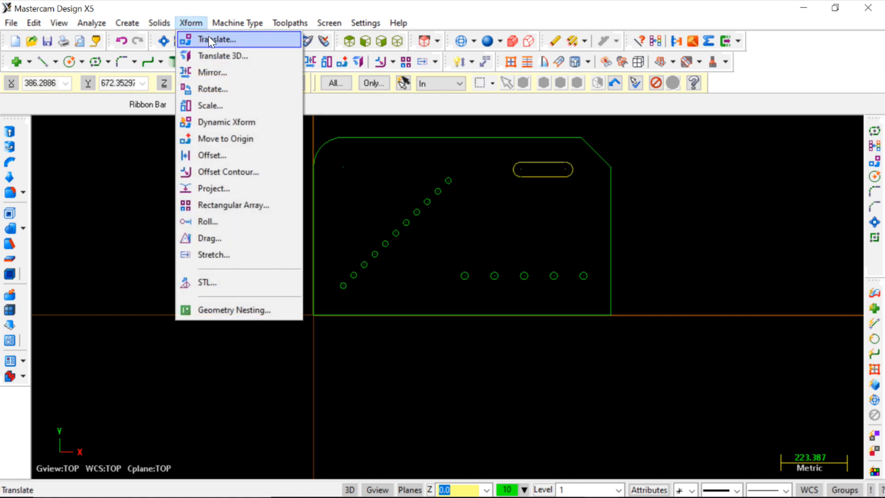
left_click(210, 37)
key("Tab")
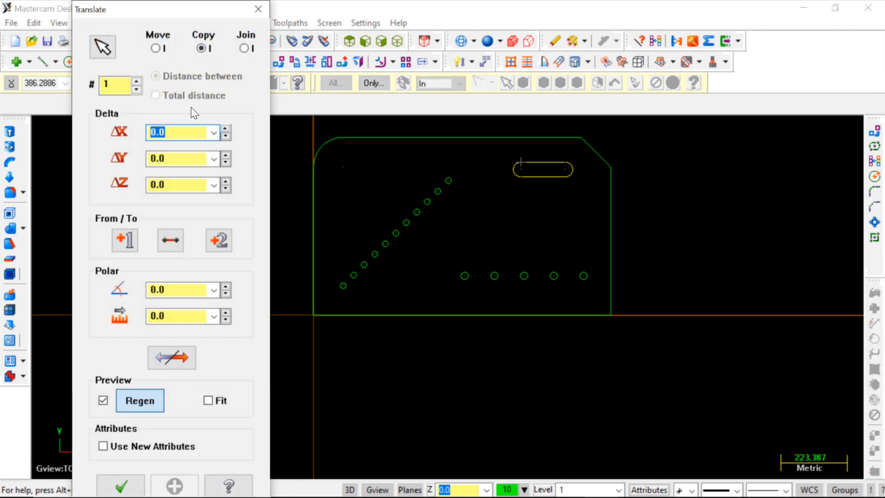
type("50")
key("Return")
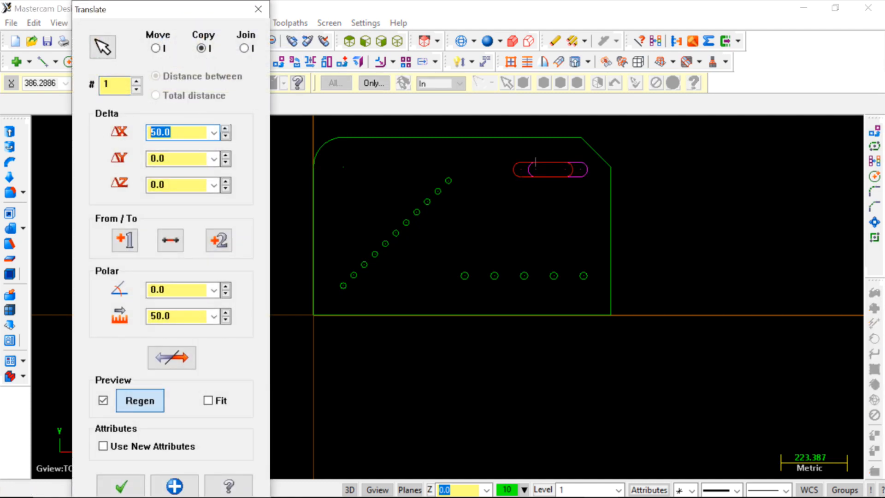
Set the slot copy's X delta to 0 and Y delta to 150, and reverse its direction to place it below the original.
type("0")
left_click(153, 158)
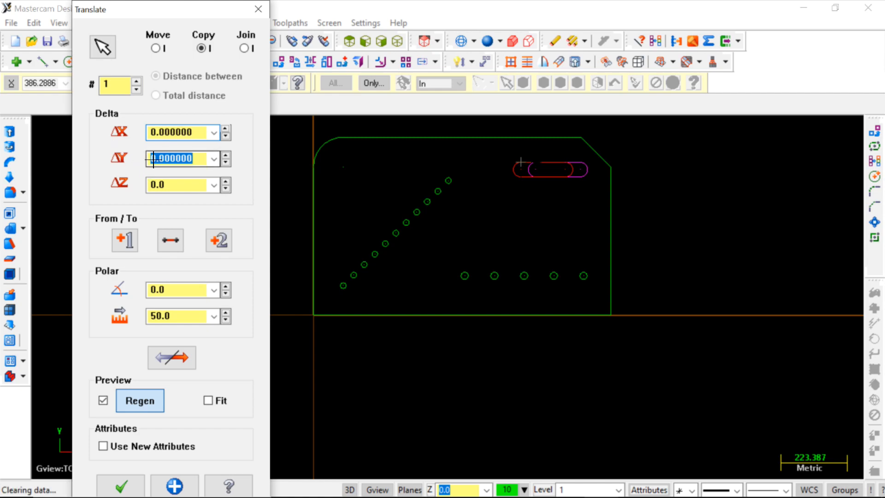
type("150")
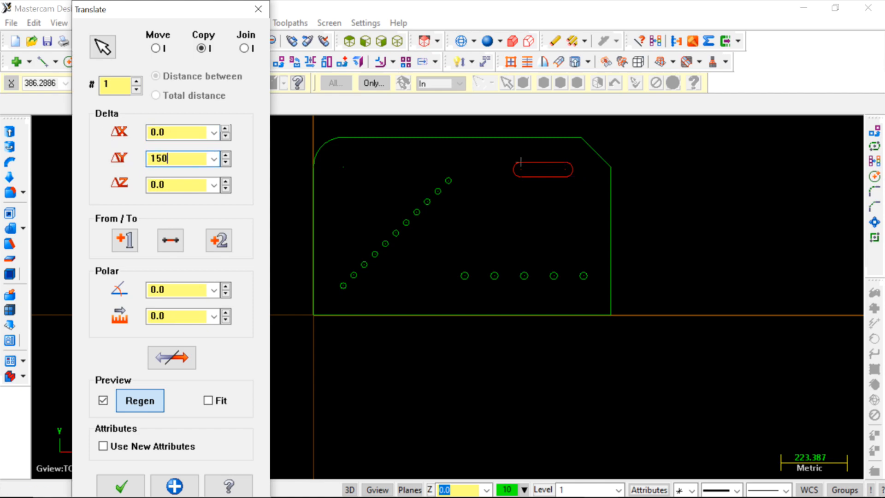
key("Return")
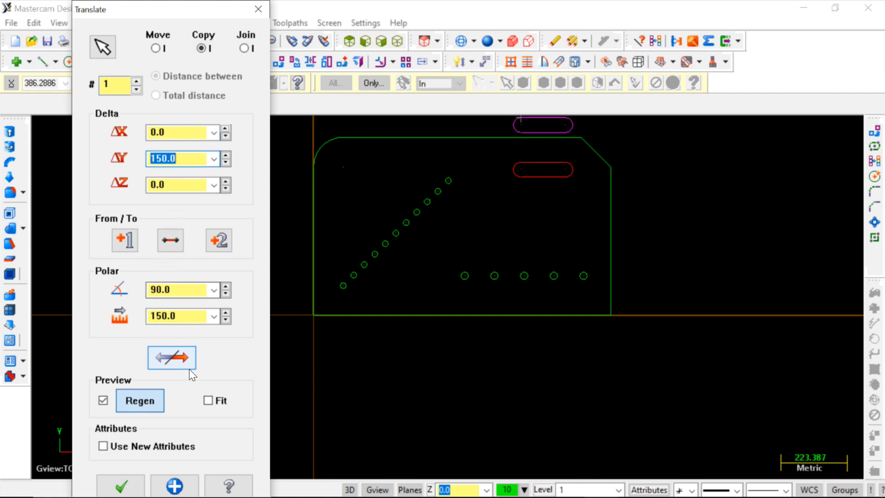
left_click(160, 359)
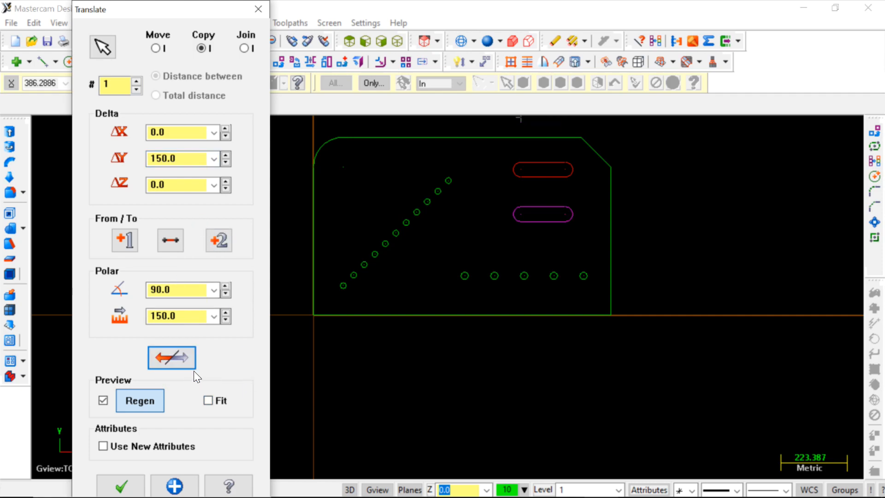
Accept the slot copy and draw a 400 by 60 rectangle with its lower-left corner at the origin.
left_click(122, 488)
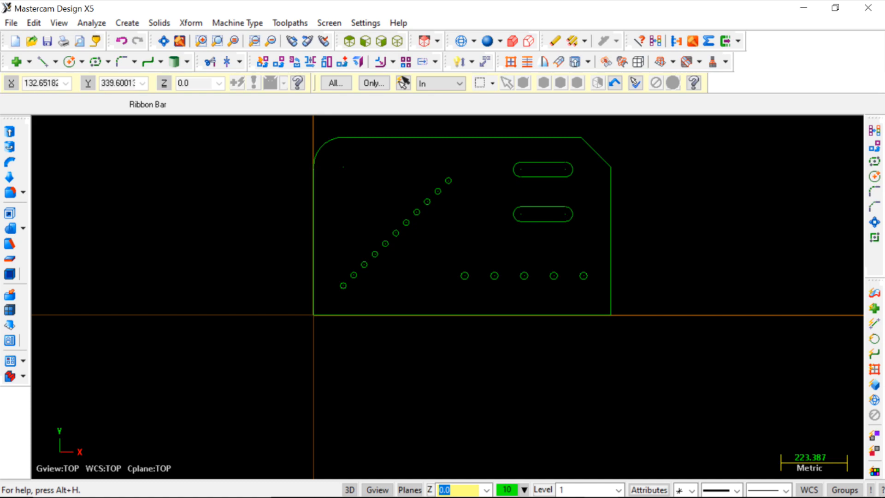
left_click(107, 62)
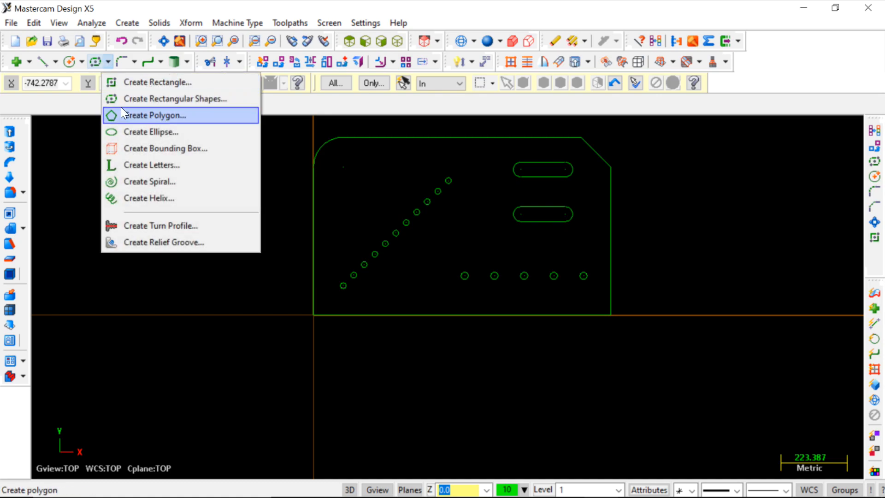
left_click(125, 83)
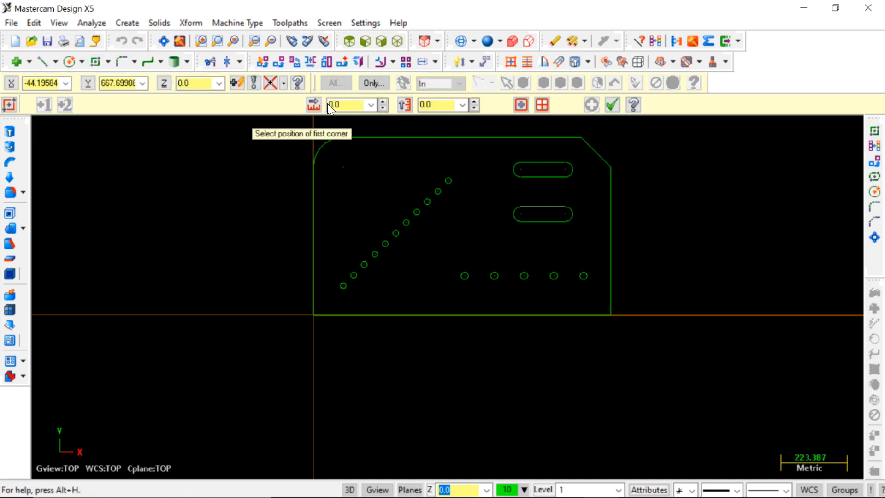
left_click(343, 105)
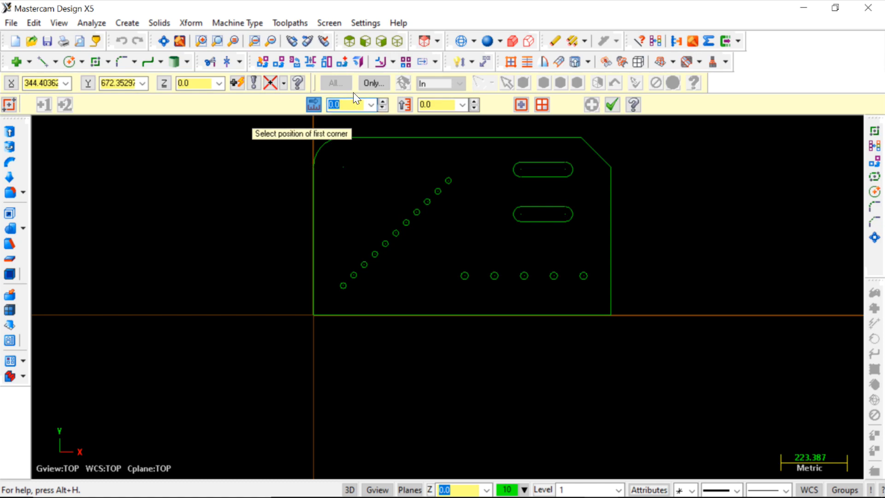
type("400")
key("Tab")
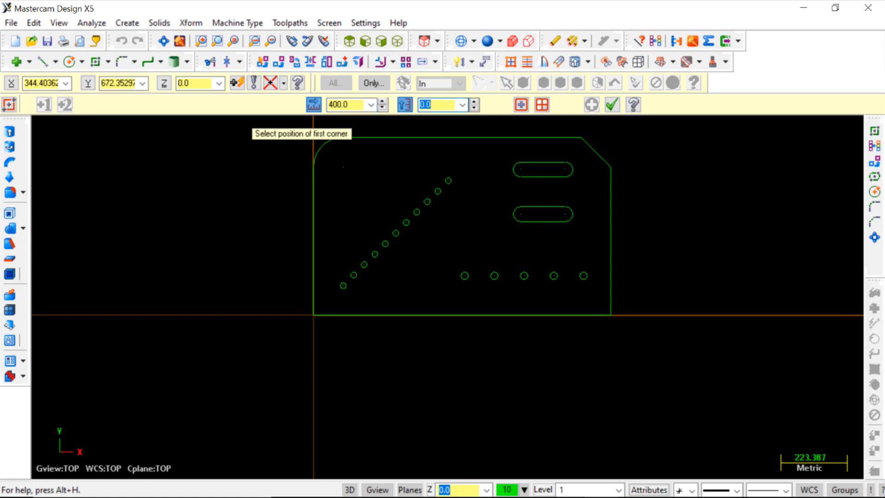
type("60")
key("Return")
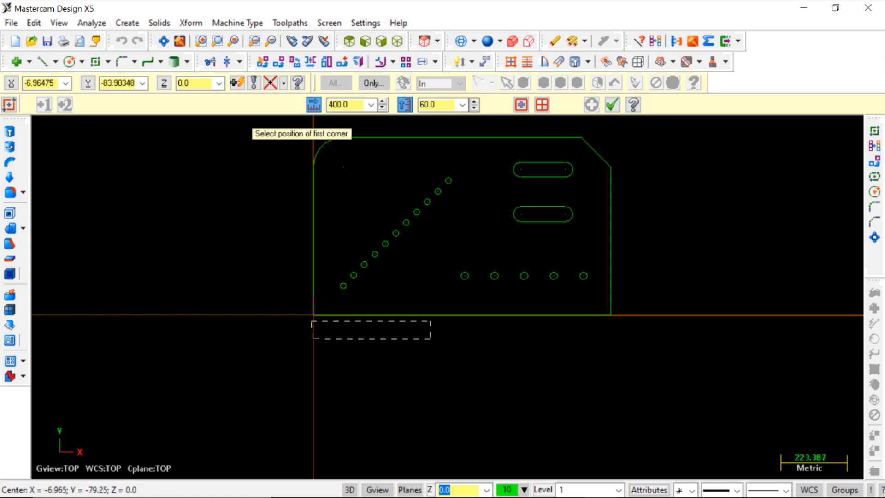
left_click(314, 315)
key("Escape")
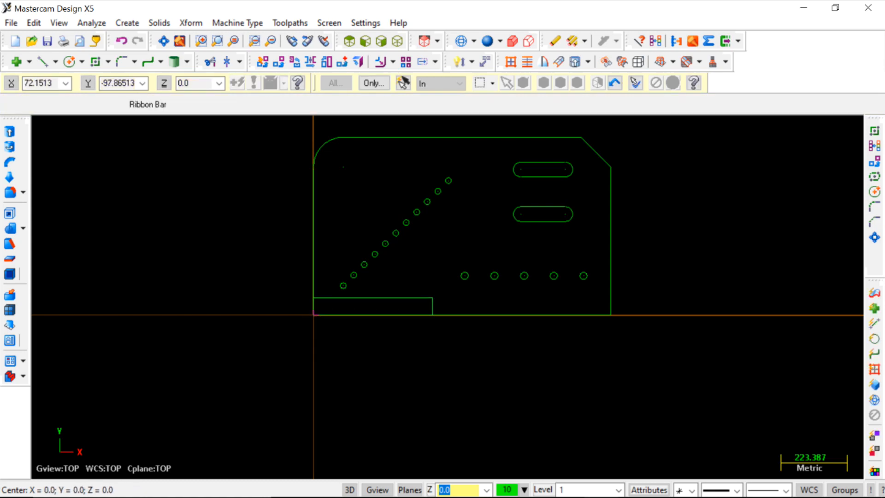
Select the whole rectangle and set up a Translate with a Y delta of 500, switched from Copy to Move.
left_click_drag(450, 364, 287, 293)
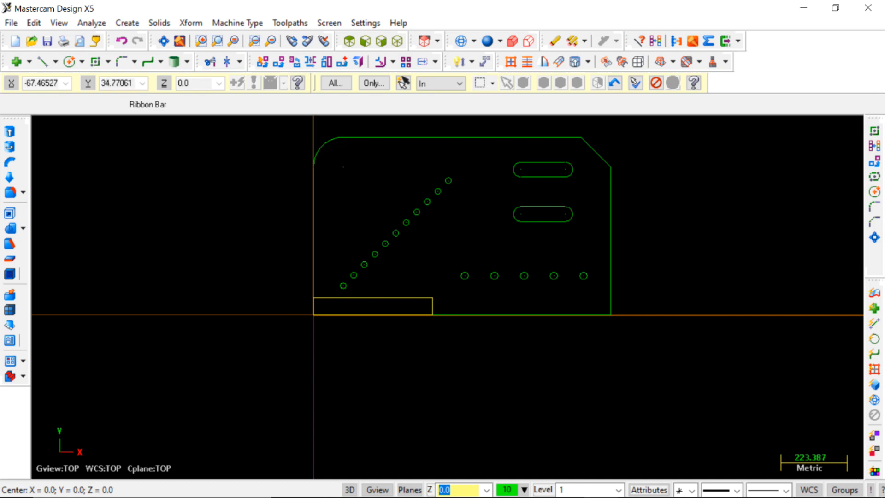
left_click(191, 22)
left_click(215, 41)
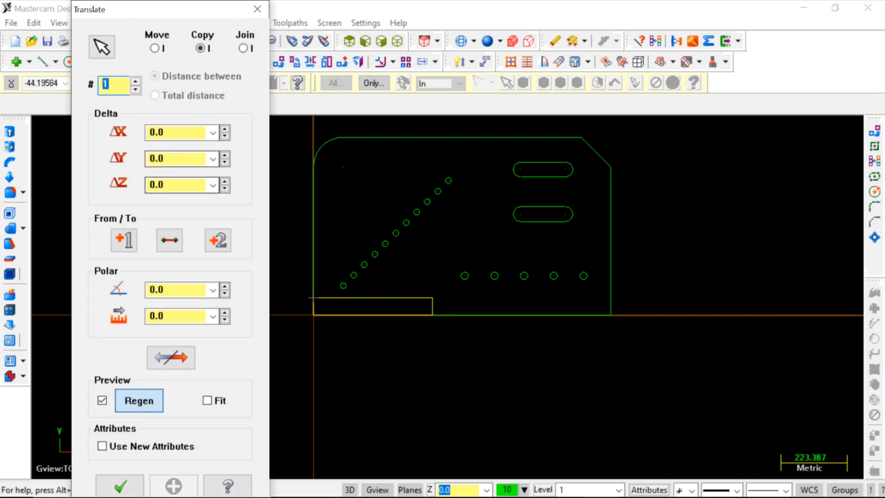
double_click(180, 159)
type("5")
key("Return")
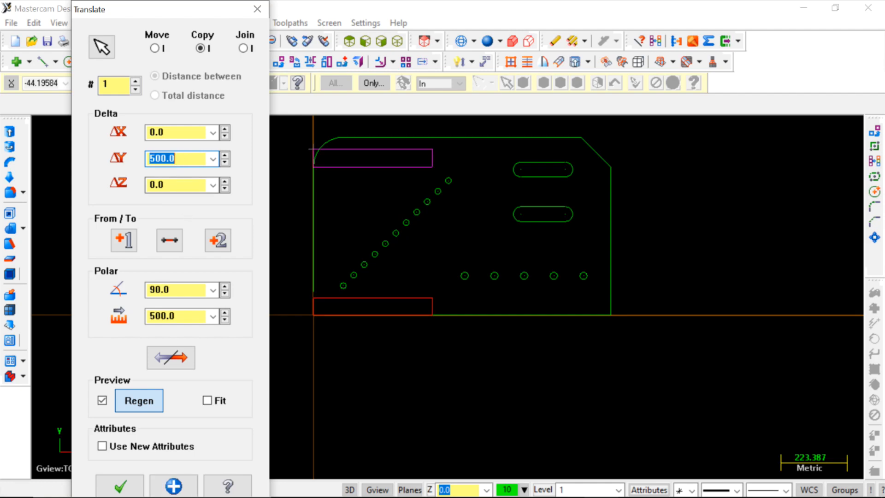
left_click(159, 48)
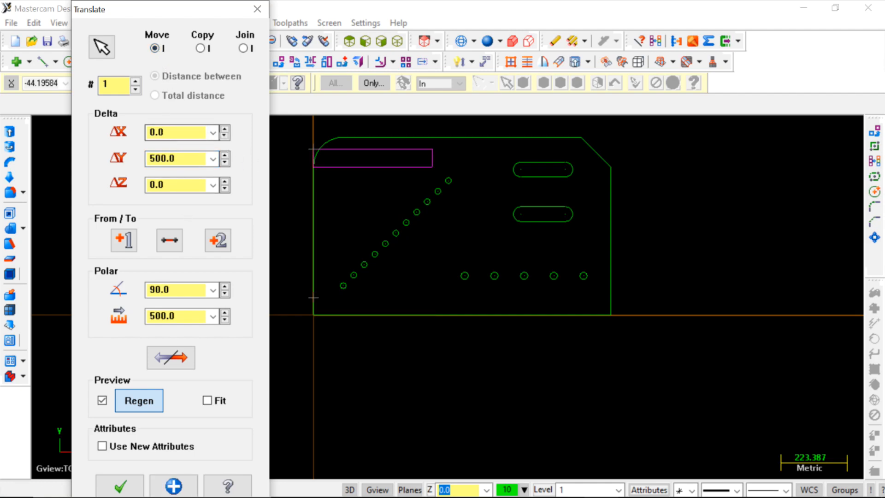
Set the rectangle's Y delta to 400, try an X delta of -50, and apply the move with an X delta of -100.
left_click(188, 153)
type("400")
key("Return")
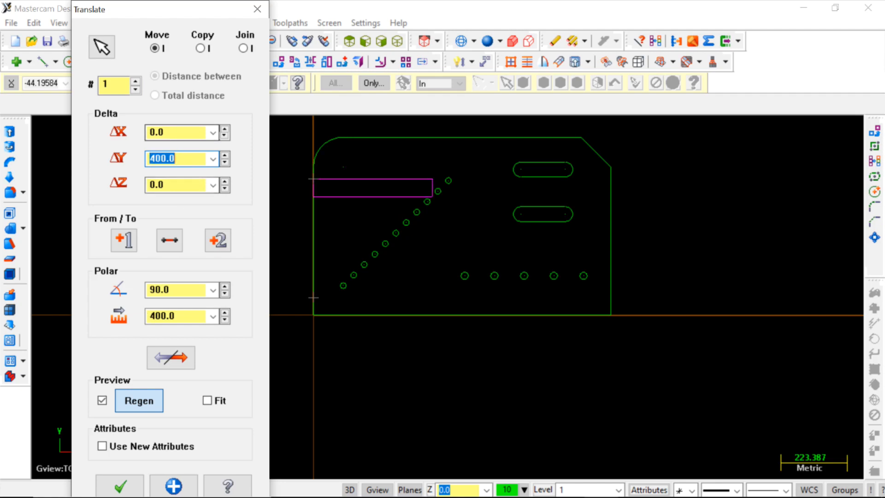
left_click(178, 133)
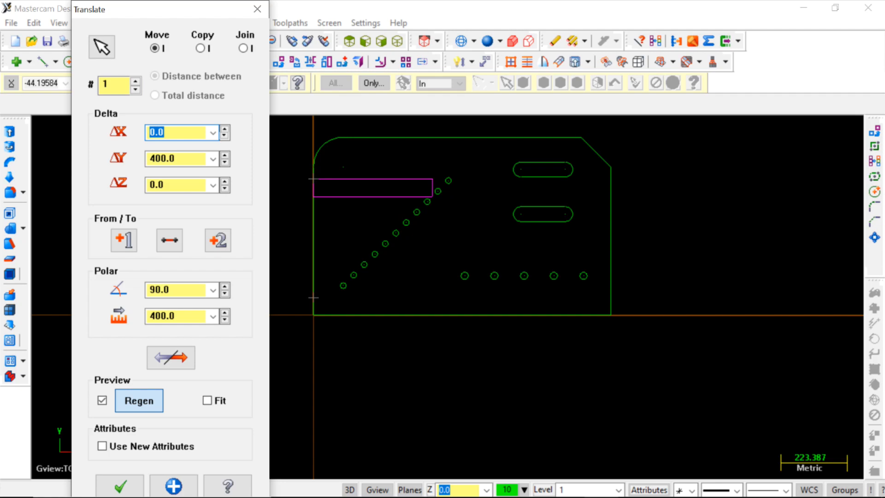
type("-50")
key("Return")
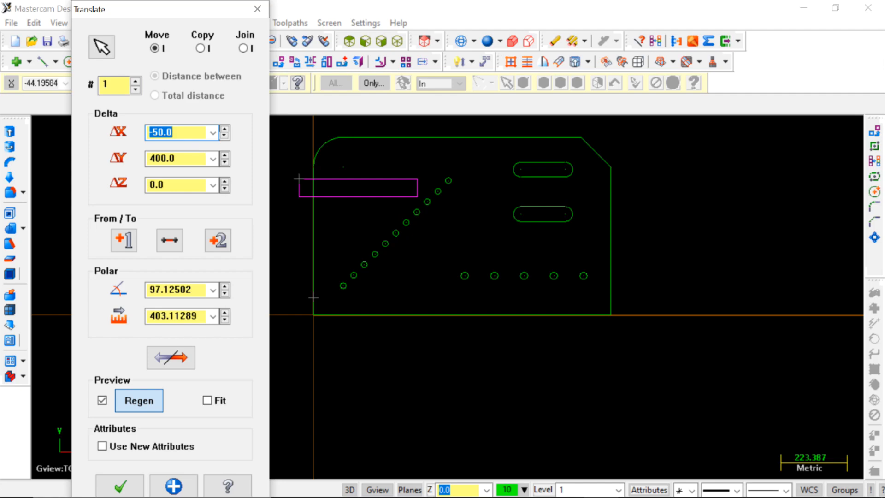
left_click_drag(174, 132, 153, 133)
key("BackSpace")
type("100")
key("Return")
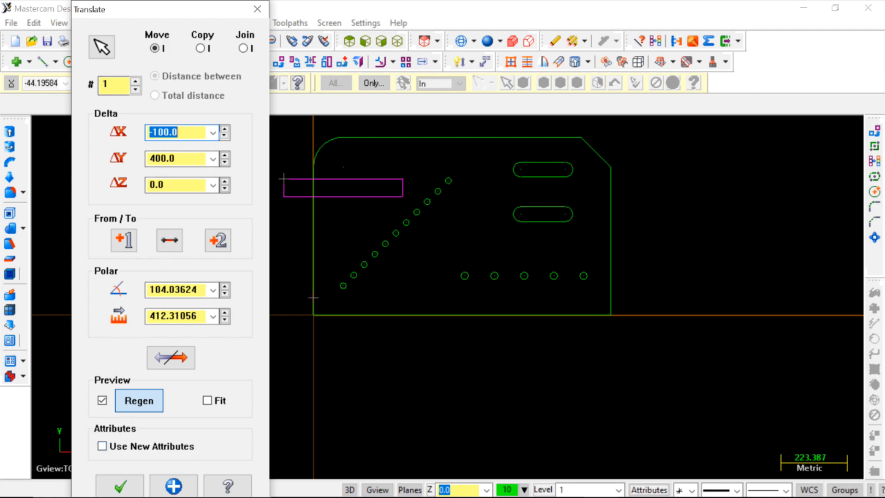
left_click(120, 486)
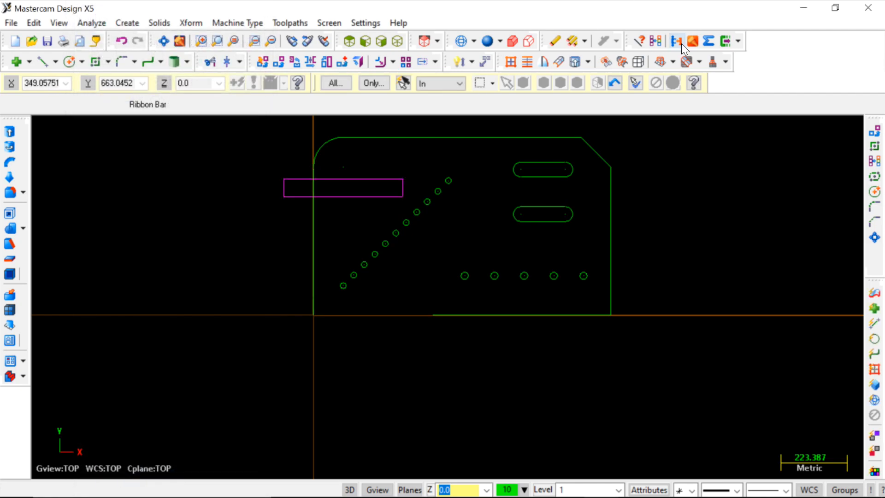
Clear the result colors and break the plate's left edge in two between the moved rectangle's horizontal edges.
left_click(656, 43)
scroll(319, 147, "up", 1)
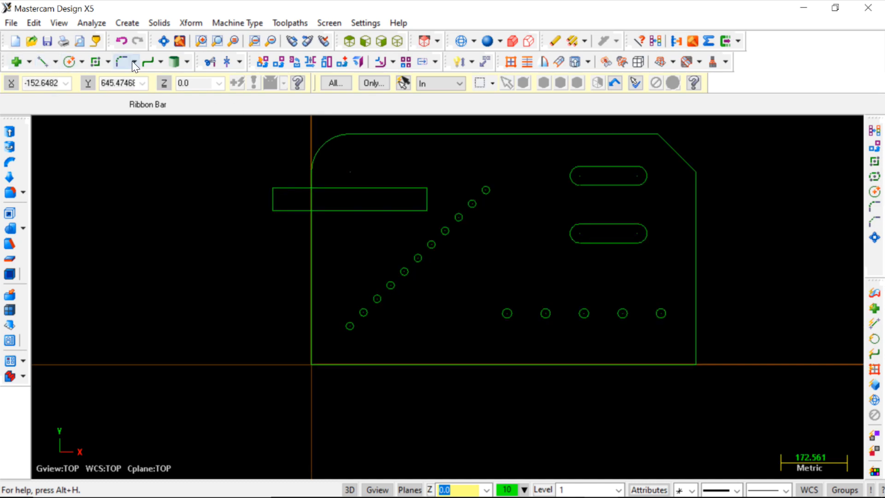
left_click(238, 62)
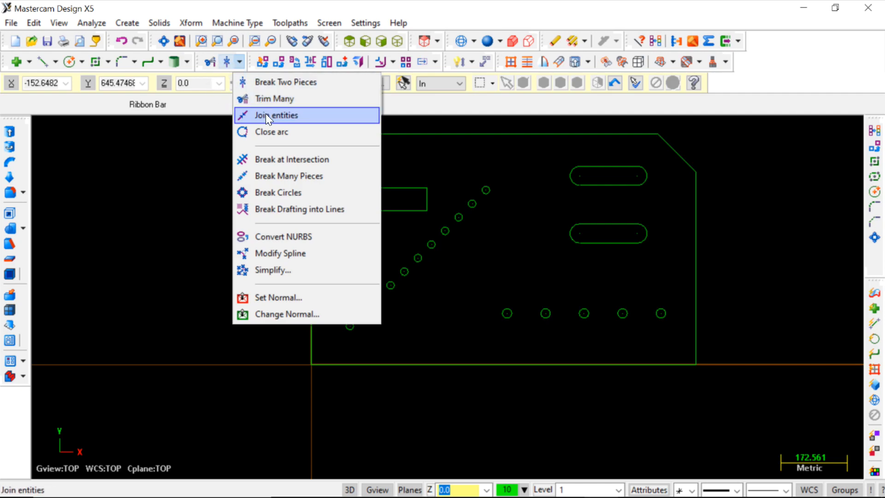
left_click(281, 82)
left_click(312, 203)
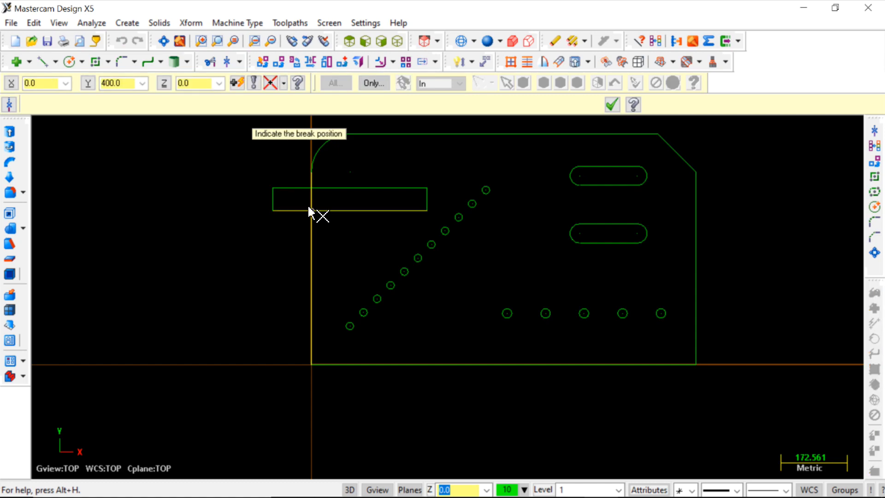
left_click(311, 198)
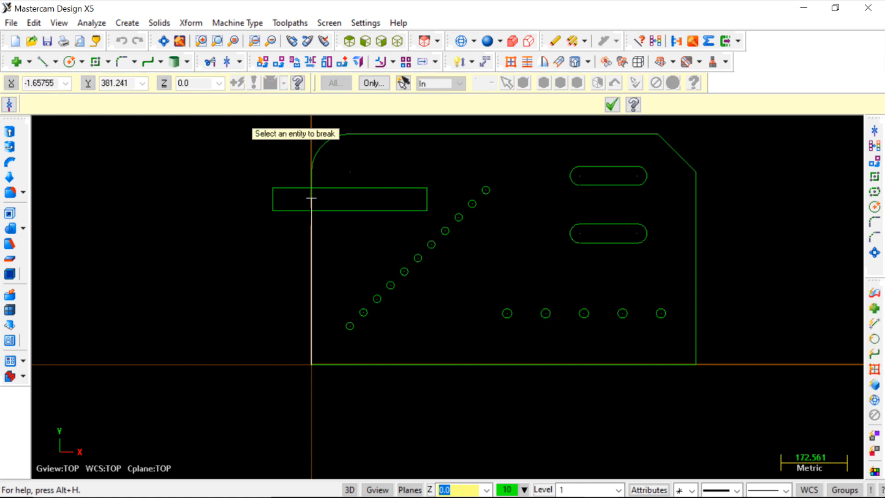
key("Escape")
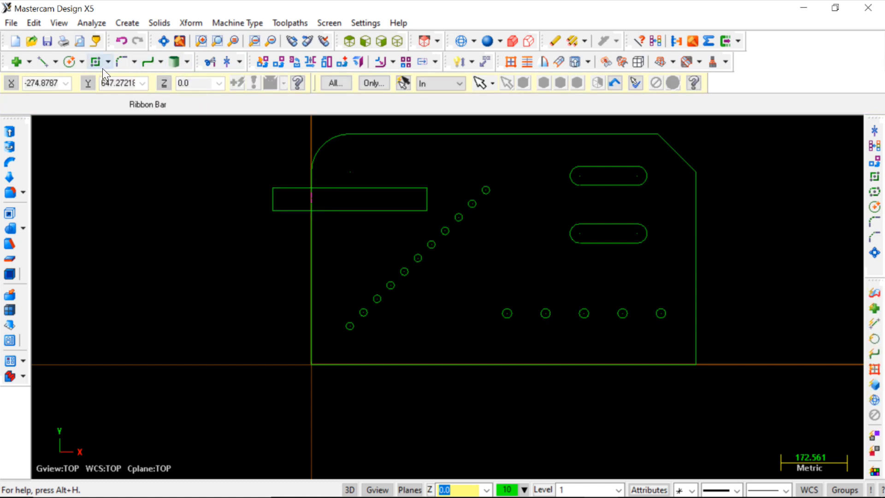
Trim the rectangle's two horizontal edges and the broken left plate edge to each other to form an open slot.
left_click(215, 62)
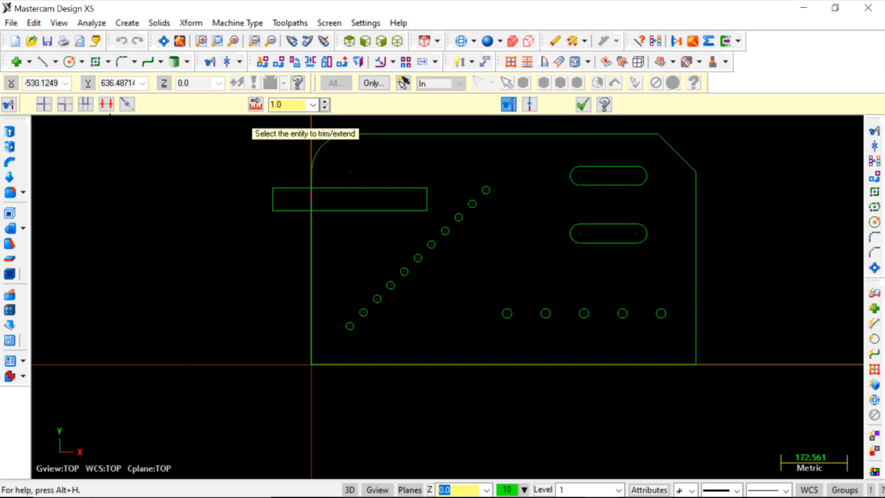
left_click(65, 105)
left_click(331, 188)
left_click(314, 181)
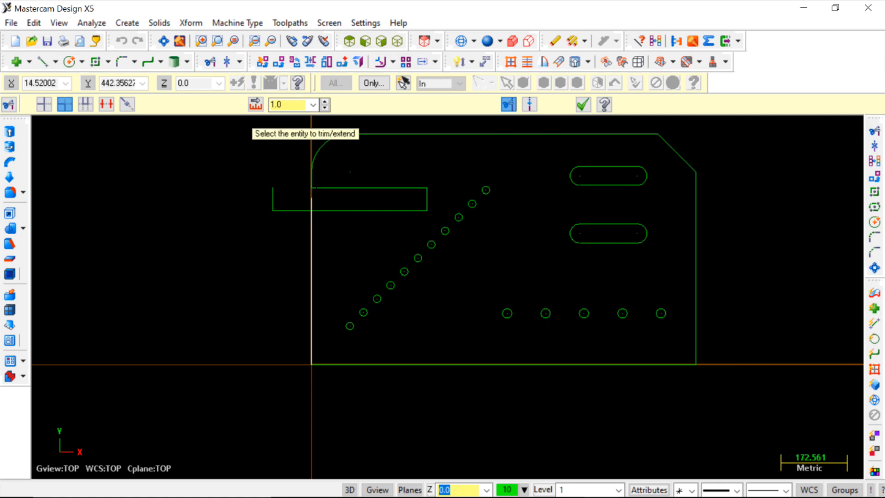
left_click(321, 210)
key("Escape")
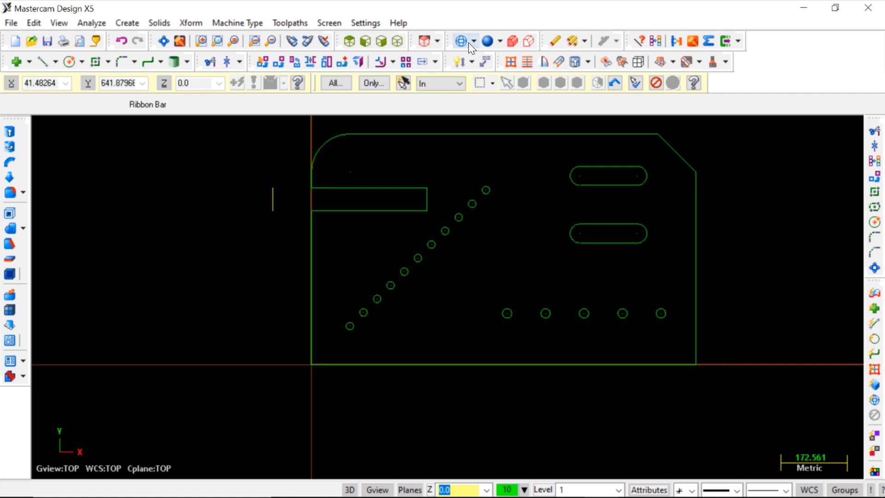
Delete the rectangle's leftover short vertical line outside the plate.
left_click(559, 41)
scroll(331, 195, "up", 3)
scroll(327, 160, "down", 1)
scroll(453, 175, "up", 2)
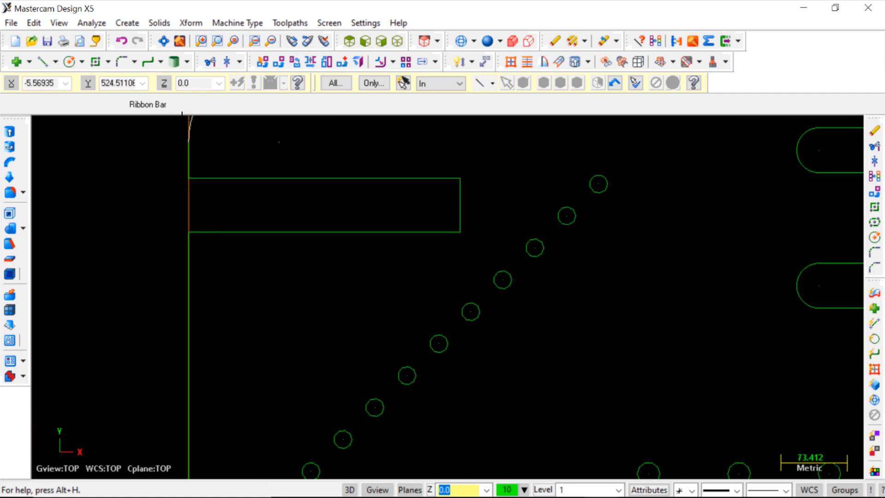
left_click(69, 61)
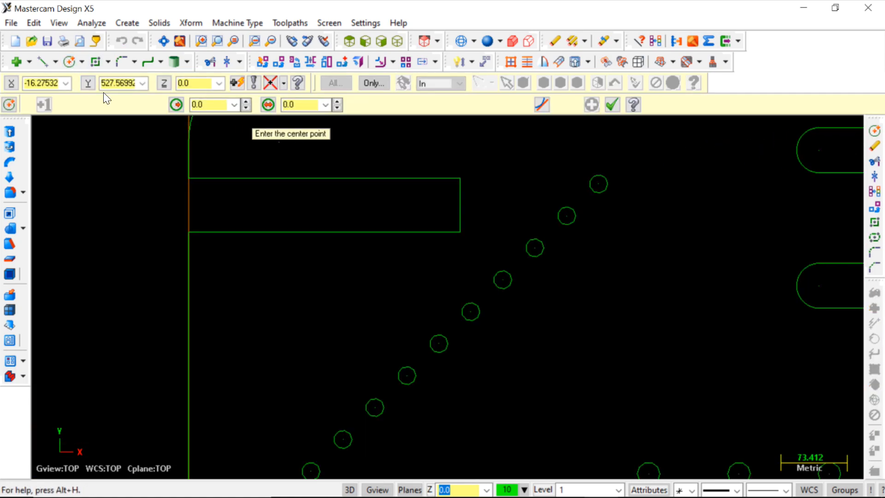
left_click(268, 105)
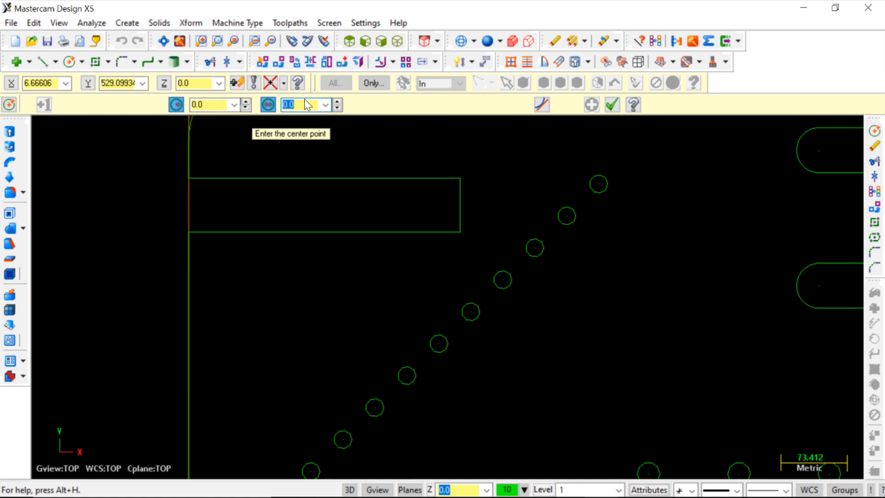
key("Escape")
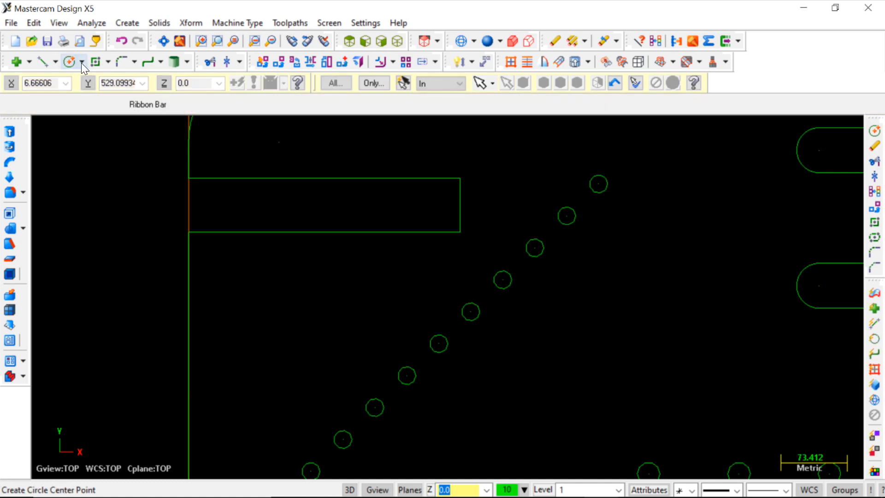
Try to draw an Arc Endpoints arc of diameter 50 between the two corners at the open slot's inner end.
left_click(81, 62)
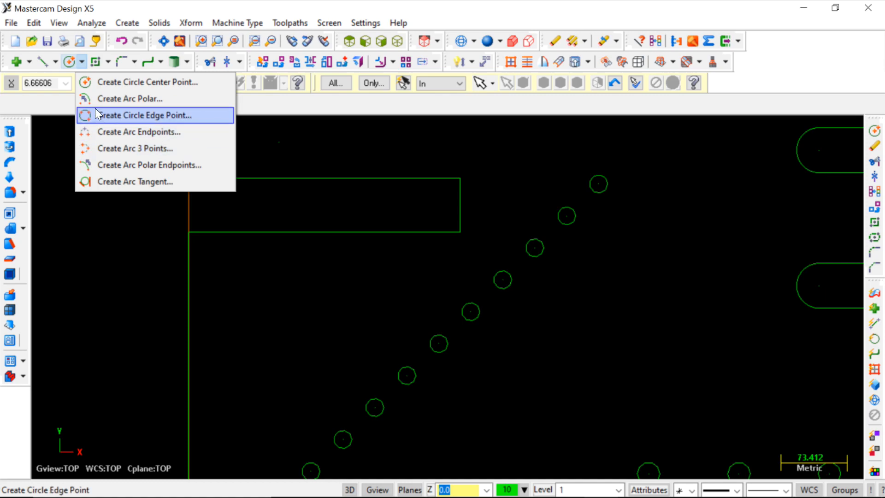
left_click(104, 133)
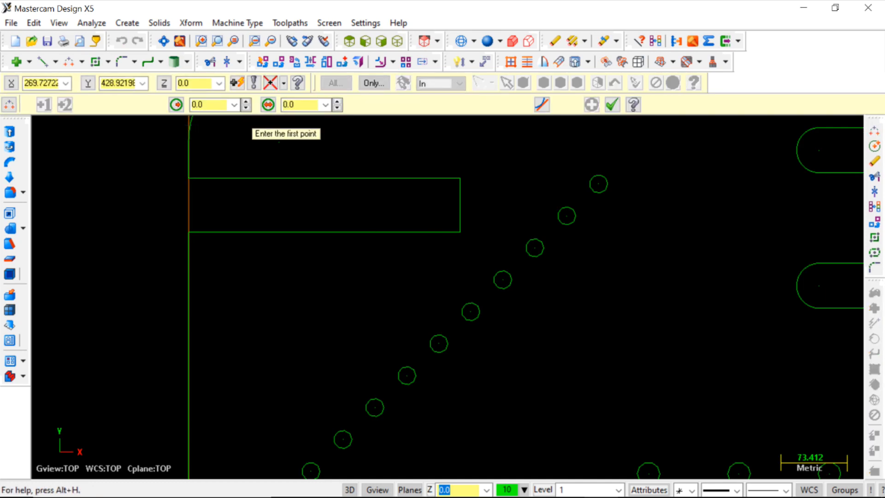
left_click(460, 178)
left_click(461, 233)
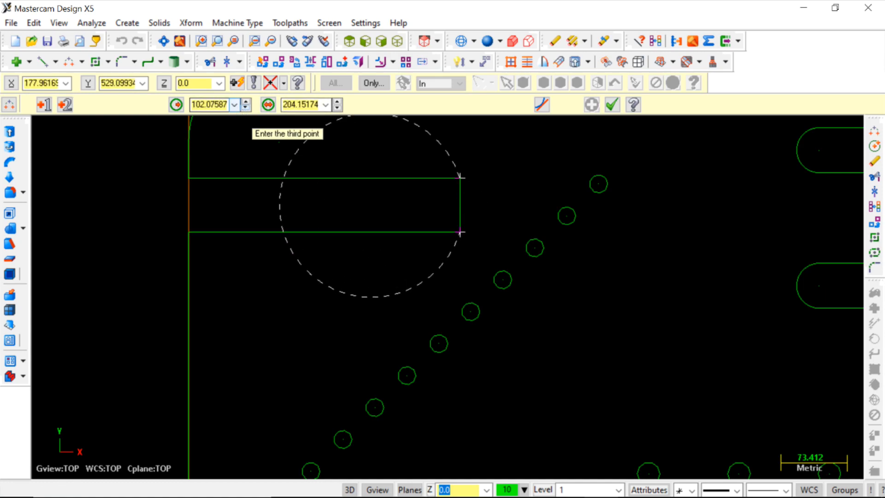
left_click(269, 105)
type("50")
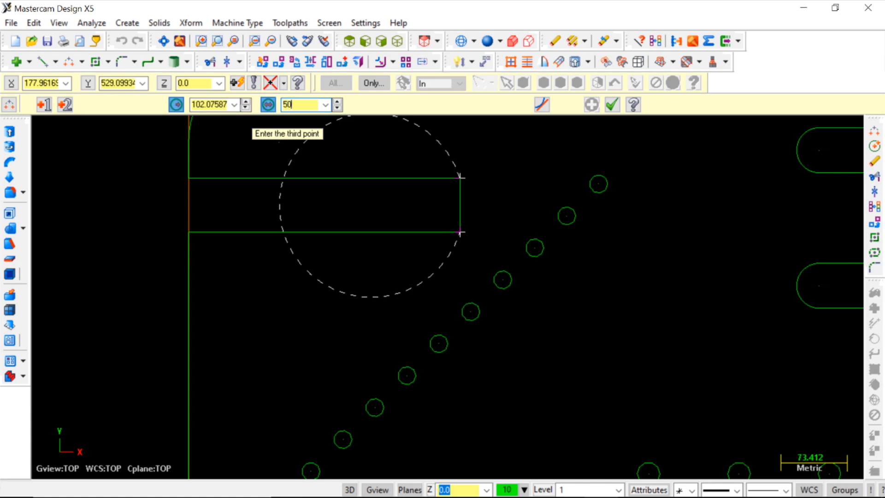
key("Return")
left_click(458, 277)
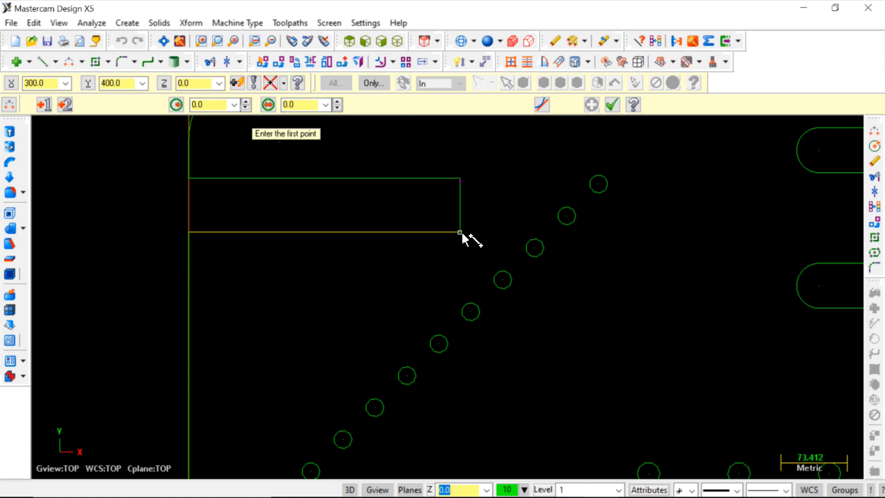
Try to draw an Arc Endpoints arc of radius 25 between the two corners at the open slot's inner end.
left_click(460, 178)
left_click(460, 232)
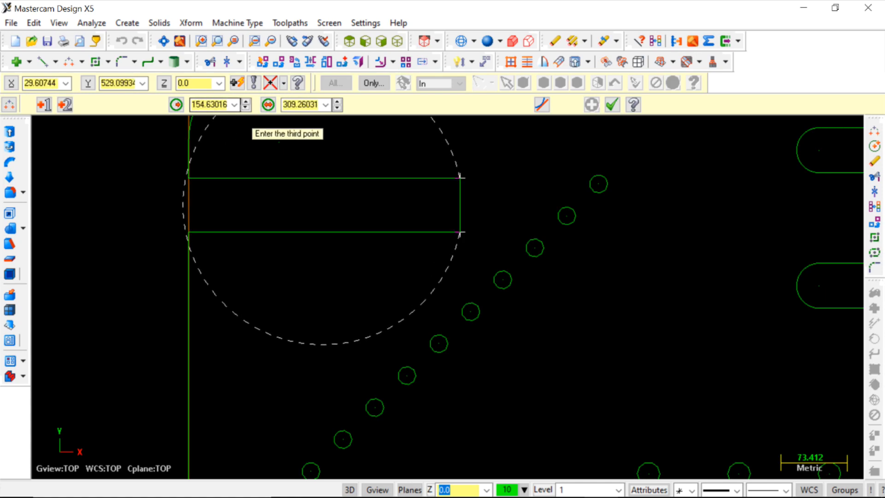
type("25")
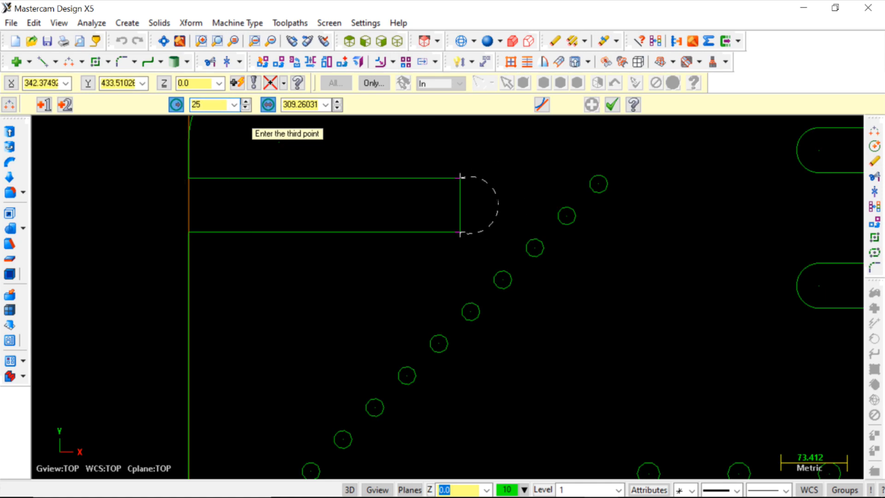
left_click(497, 200)
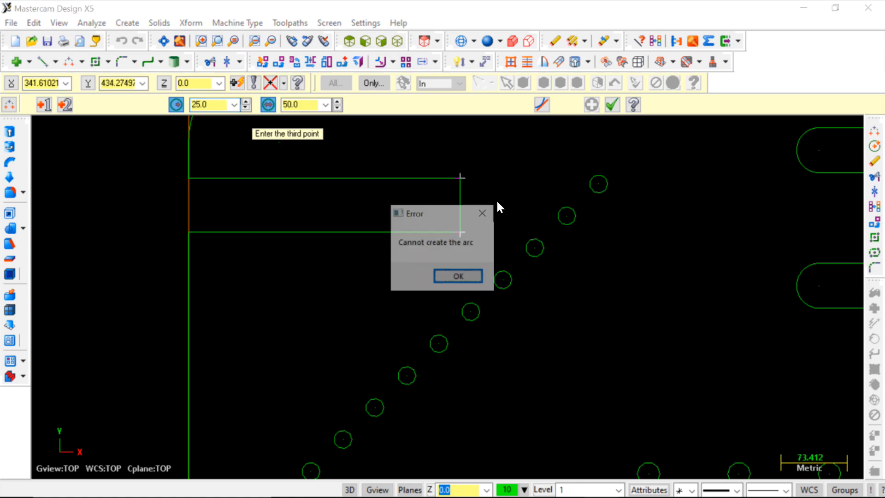
left_click(466, 278)
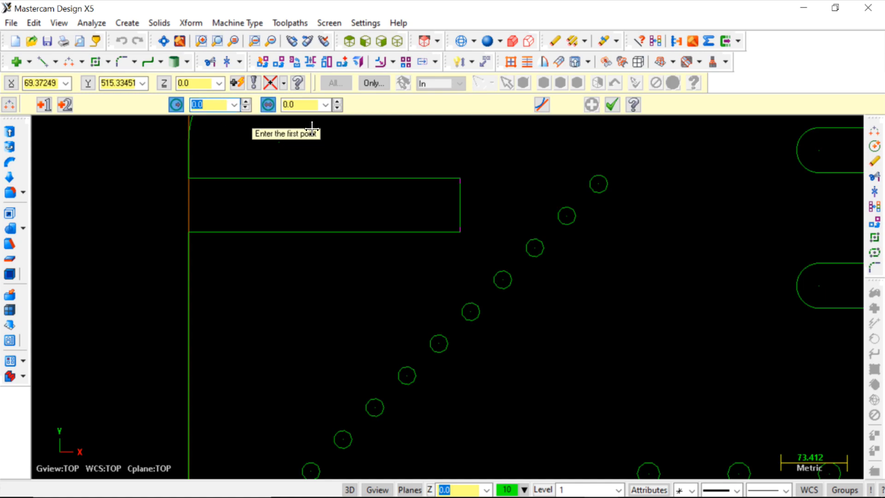
key("Escape")
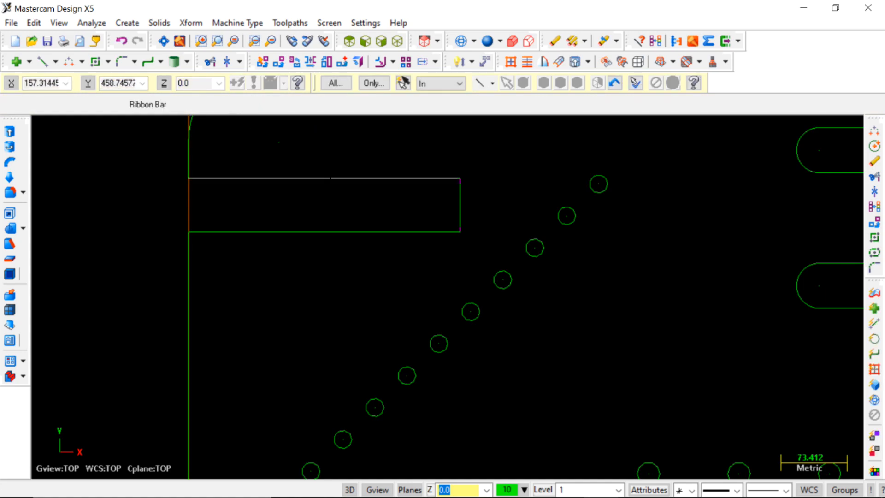
left_click(81, 61)
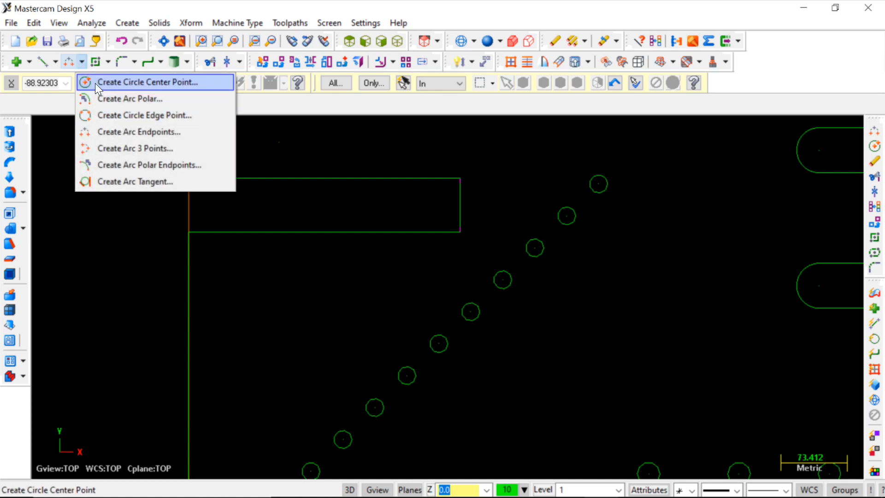
left_click(100, 83)
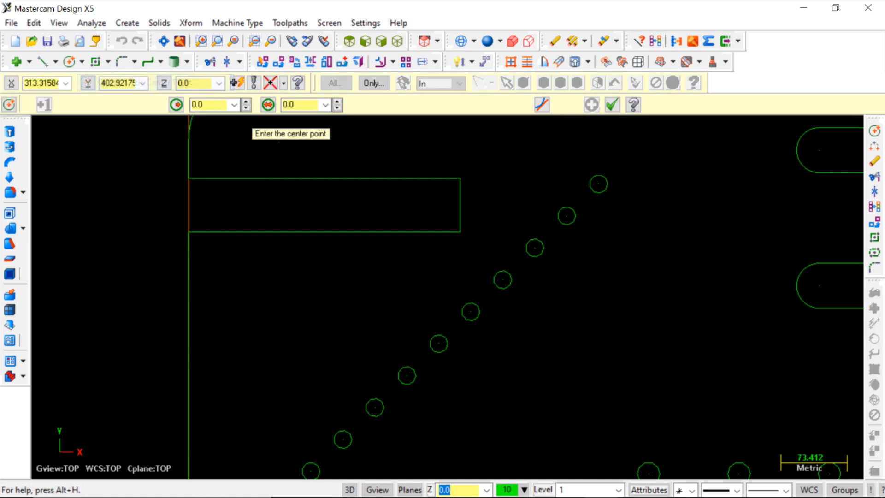
left_click(459, 178)
key("Escape")
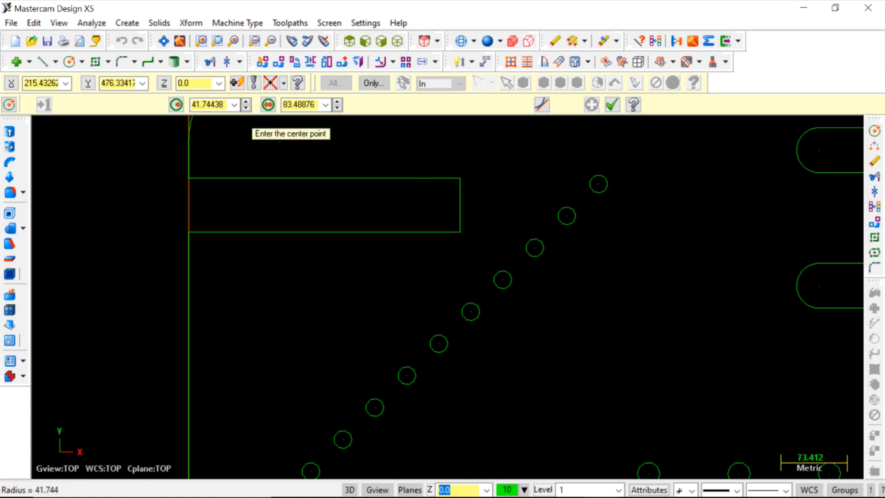
key("Escape")
Measure the distance between the two corners at the open slot's inner end with a smart dimension, without placing it.
left_click(461, 63)
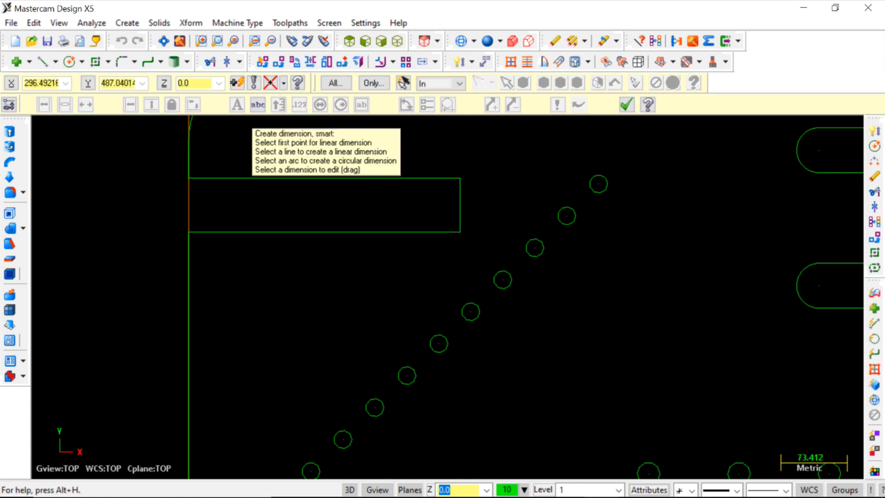
left_click(460, 178)
left_click(460, 232)
scroll(480, 204, "up", 4)
key("Escape")
scroll(464, 238, "down", 4)
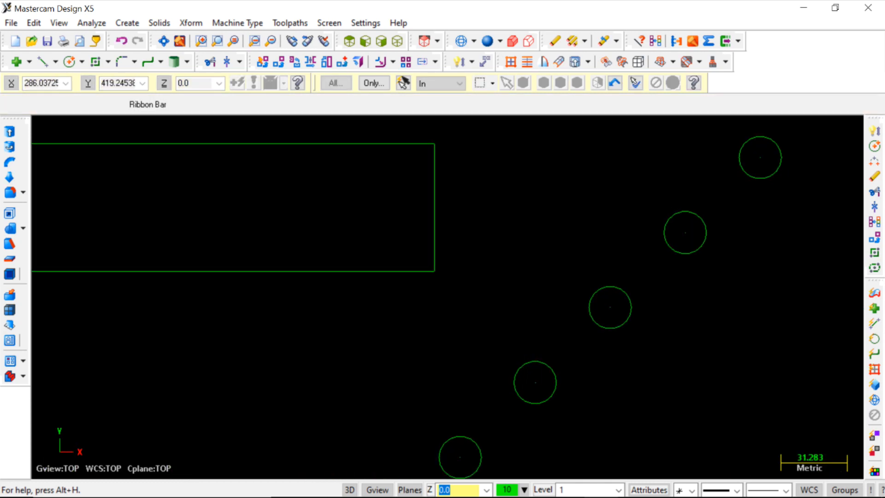
Draw an Arc Endpoints arc of diameter 60 between the open slot's two inner corners, keeping the outward-bulging half.
left_click(136, 62)
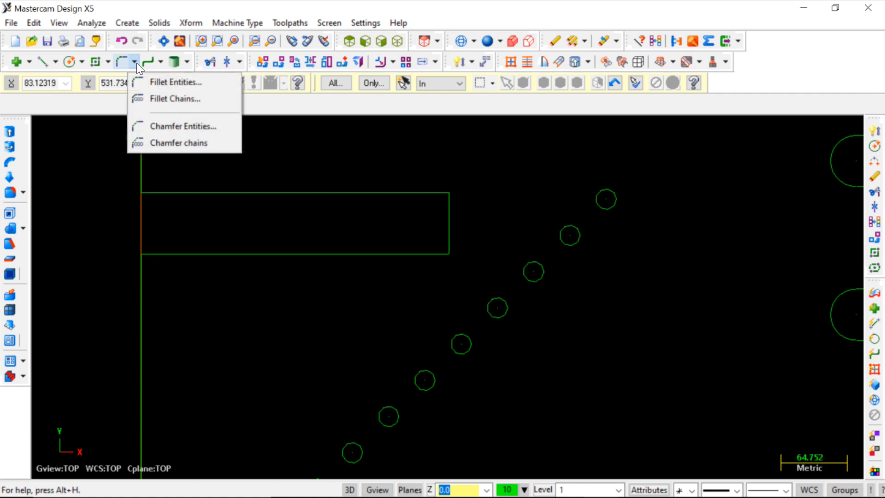
left_click(81, 62)
left_click(81, 62)
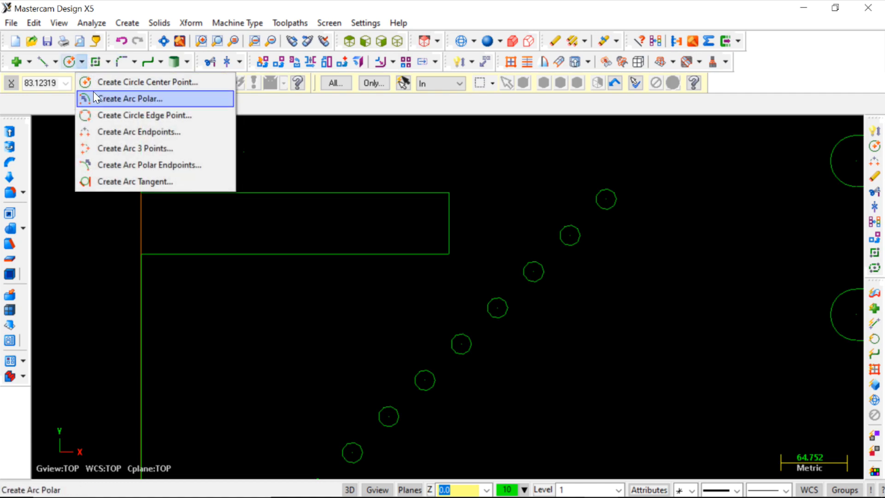
left_click(110, 130)
left_click(449, 192)
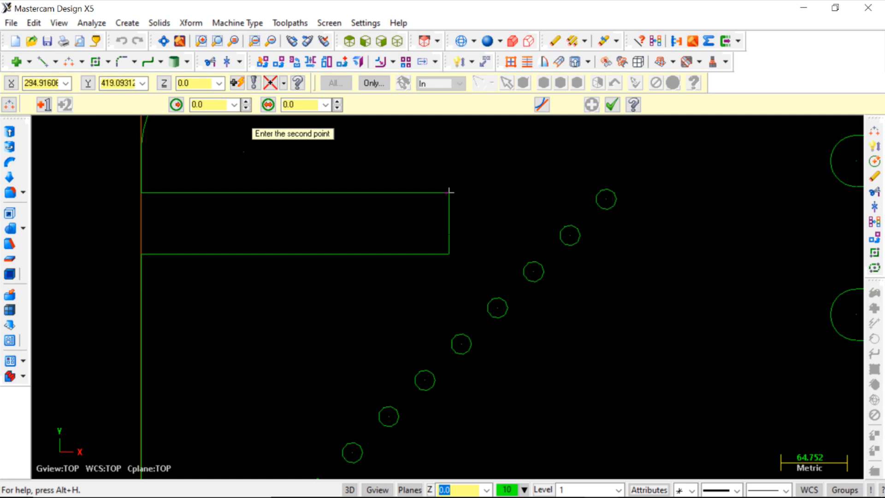
left_click(449, 253)
left_click(297, 102)
type("60")
key("Return")
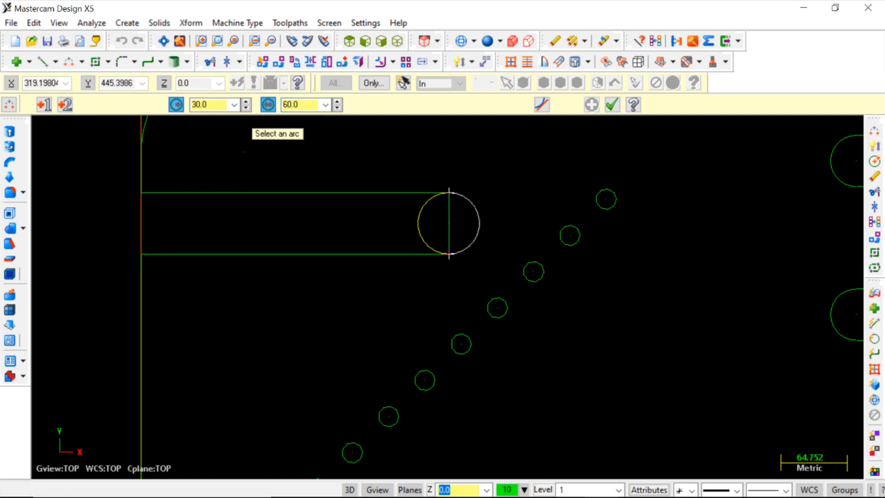
left_click(470, 209)
key("Escape")
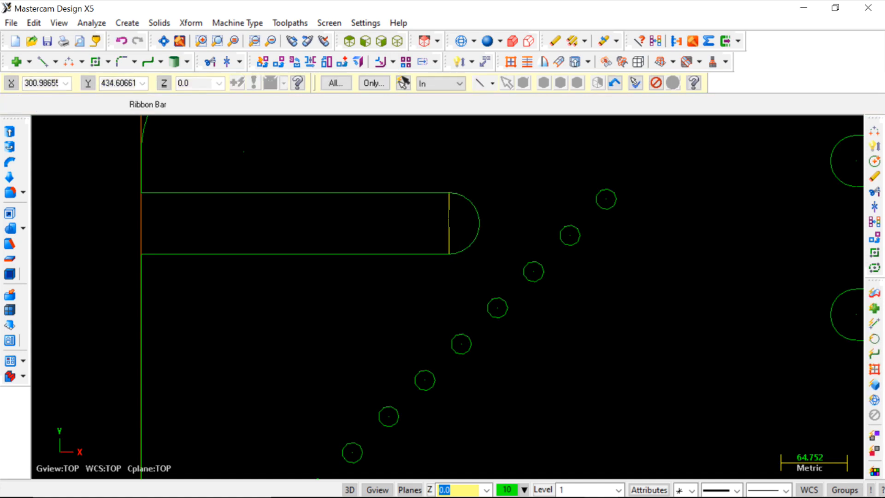
Delete the vertical line closing off the rounded inner end of the open slot.
key("Delete")
left_click(451, 228)
key("Delete")
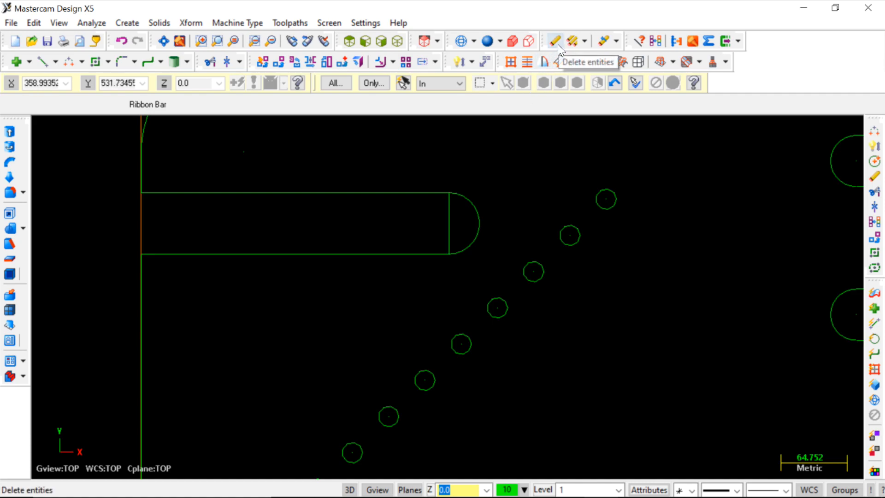
left_click(558, 44)
key("Return")
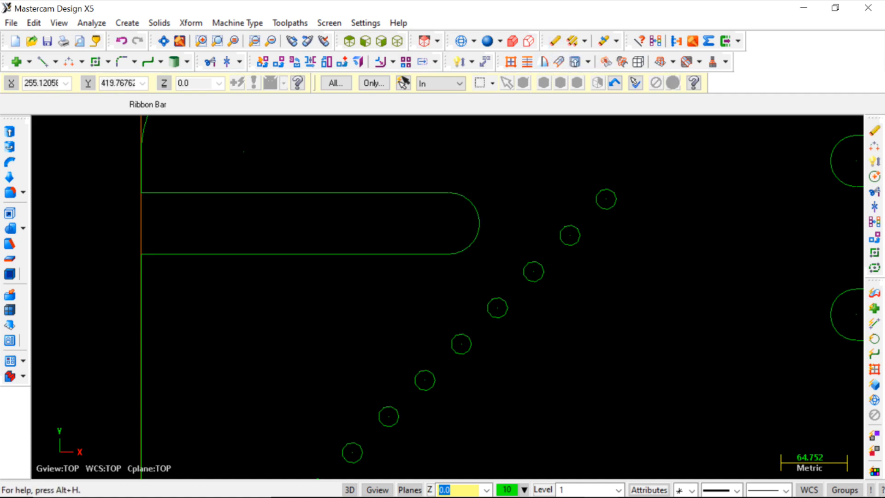
Chamfer the corner between the open slot's lower edge and the plate's left edge with a single distance of 50.
scroll(305, 270, "down", 4)
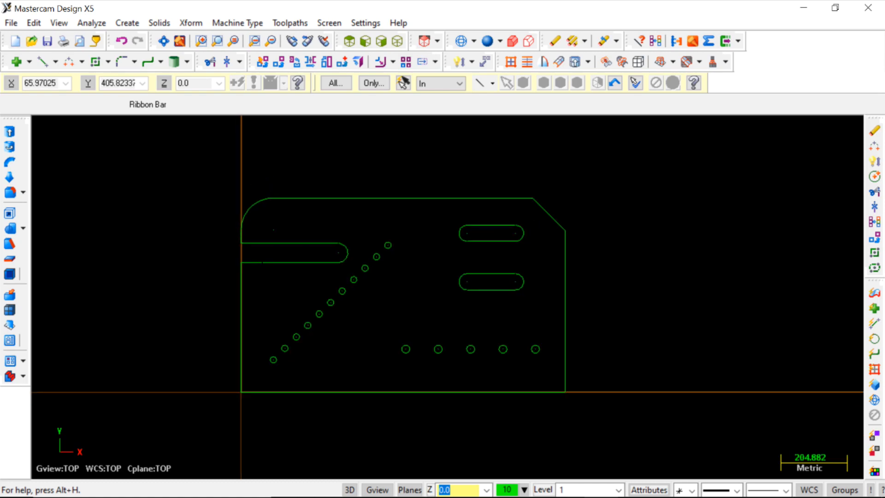
left_click(81, 61)
left_click(123, 62)
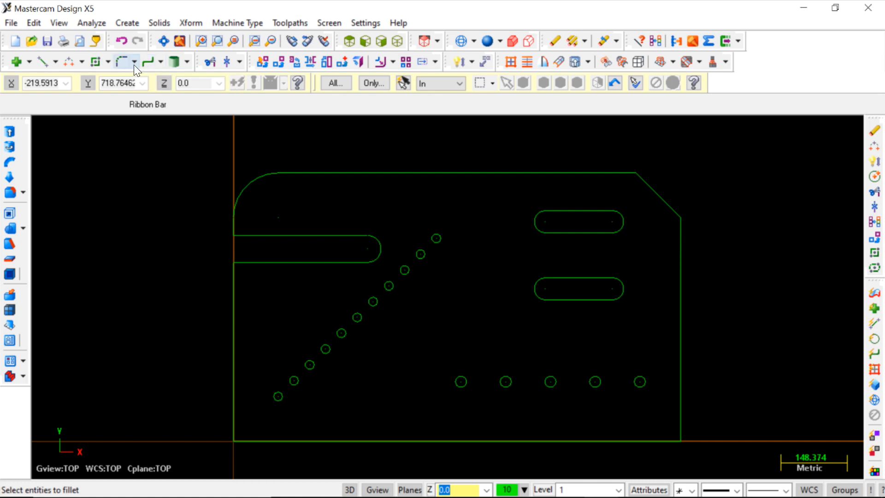
left_click(134, 62)
left_click(152, 125)
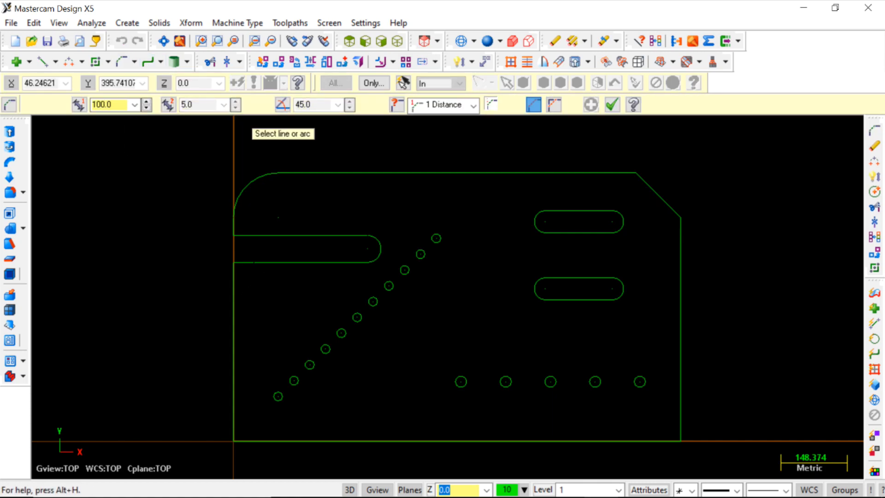
left_click(109, 105)
type("50")
key("Return")
left_click(275, 263)
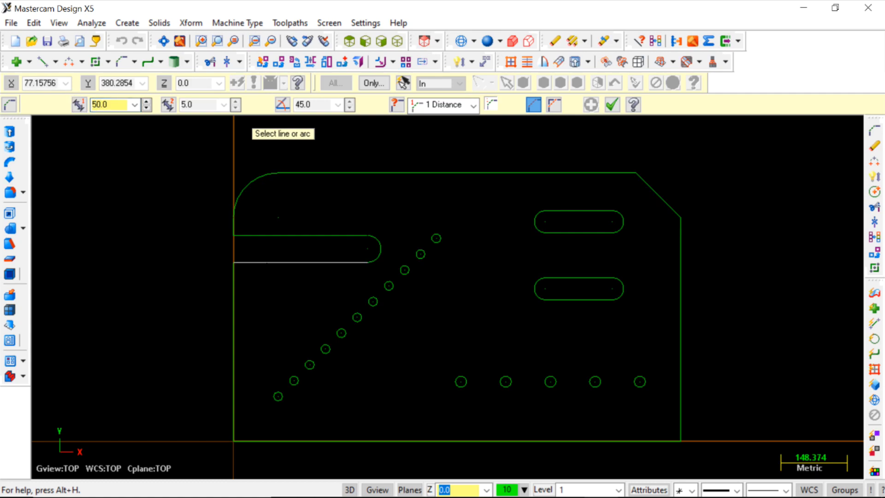
left_click(235, 320)
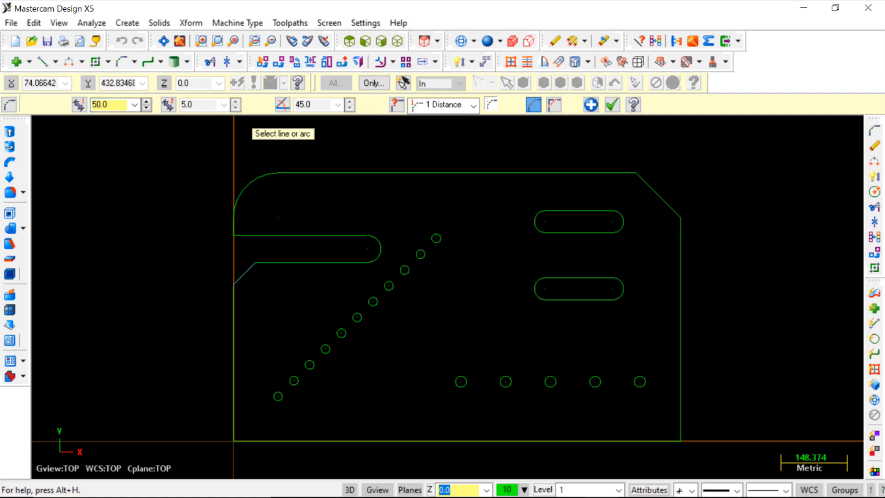
key("Escape")
Fillet the corner between the open slot's upper edge and the plate's left edge with radius 15.
scroll(232, 213, "up", 9)
scroll(294, 211, "down", 1)
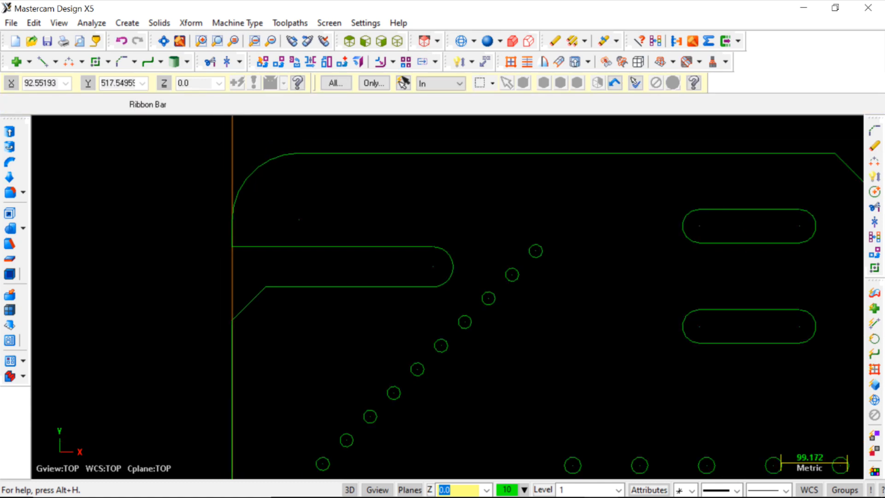
left_click(134, 60)
left_click(136, 58)
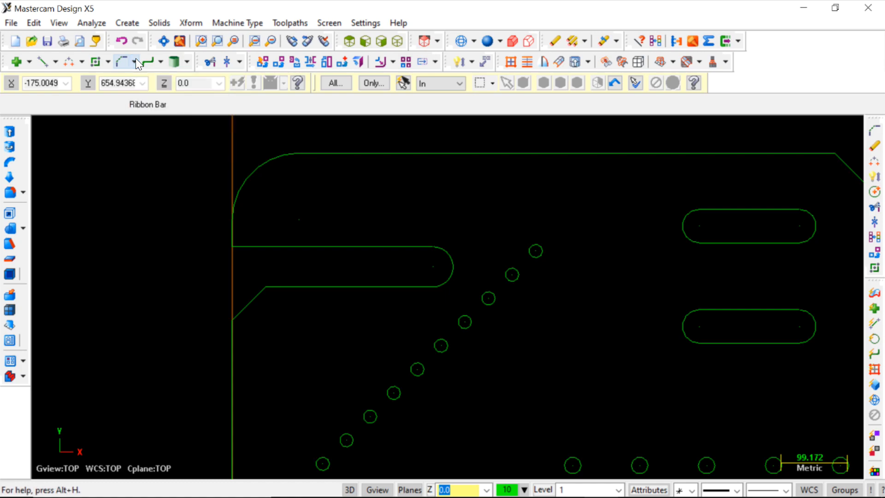
left_click(136, 58)
left_click(153, 85)
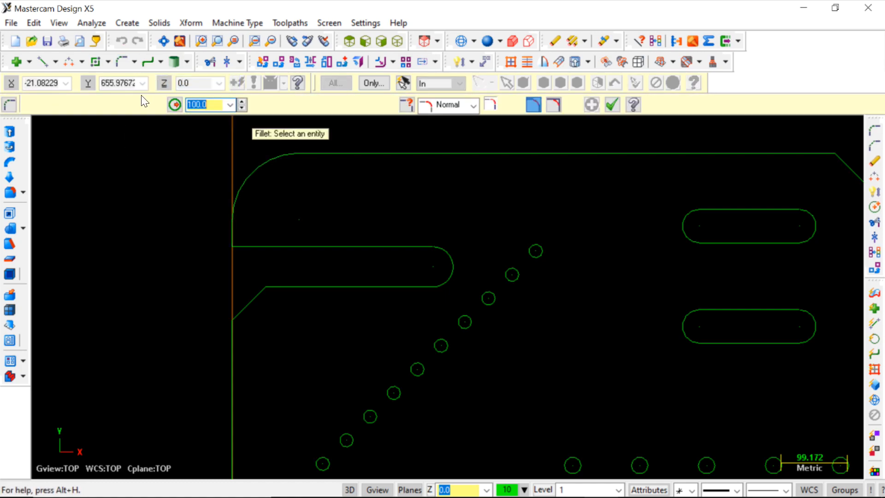
type("5")
left_click(235, 246)
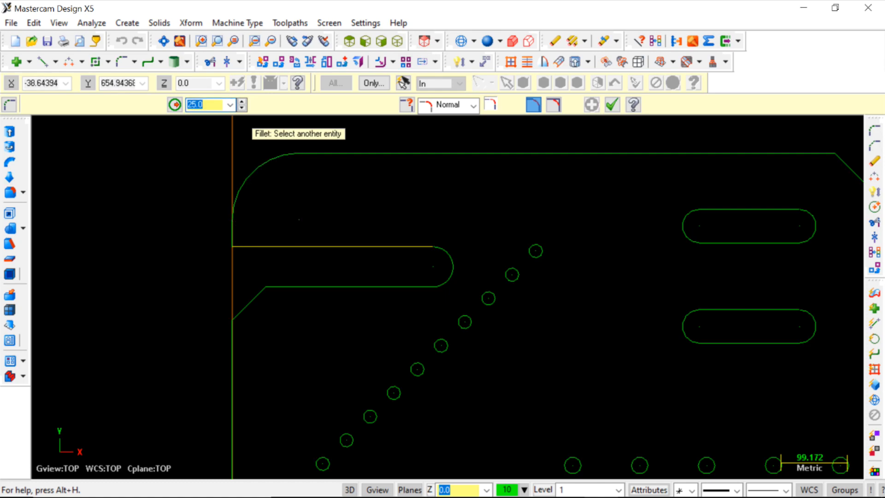
key("Return")
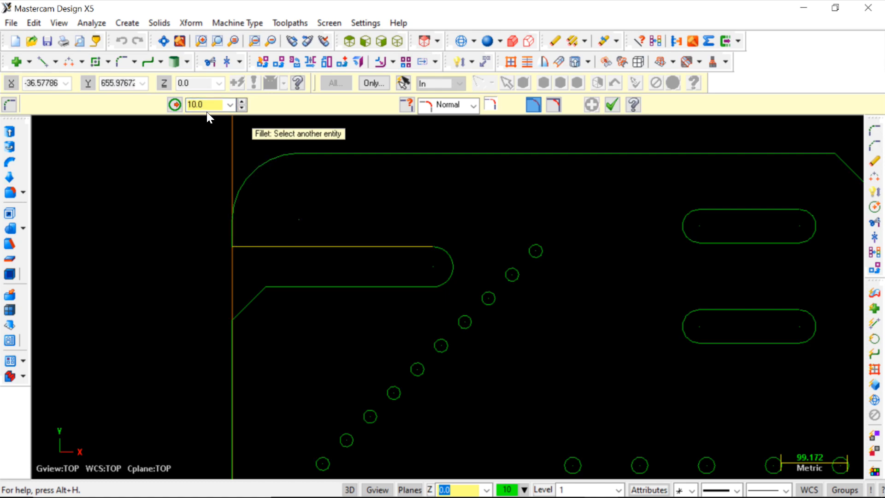
key("Return")
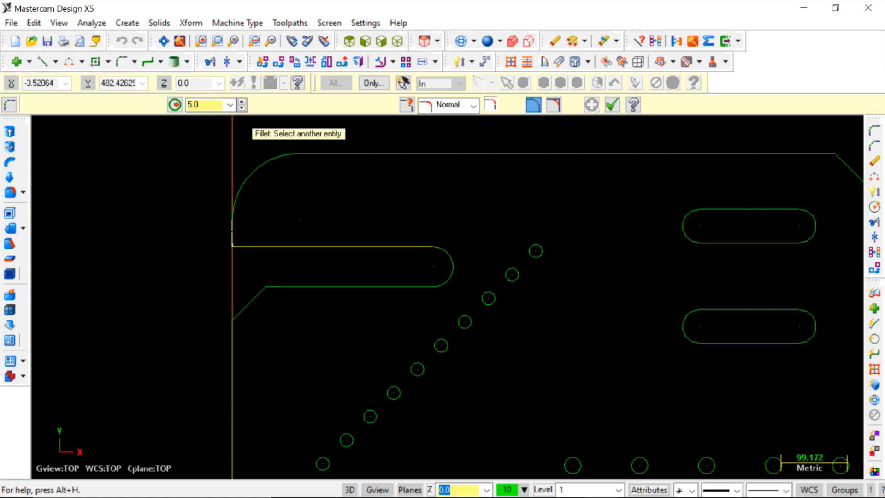
left_click(209, 108)
type("15")
key("Return")
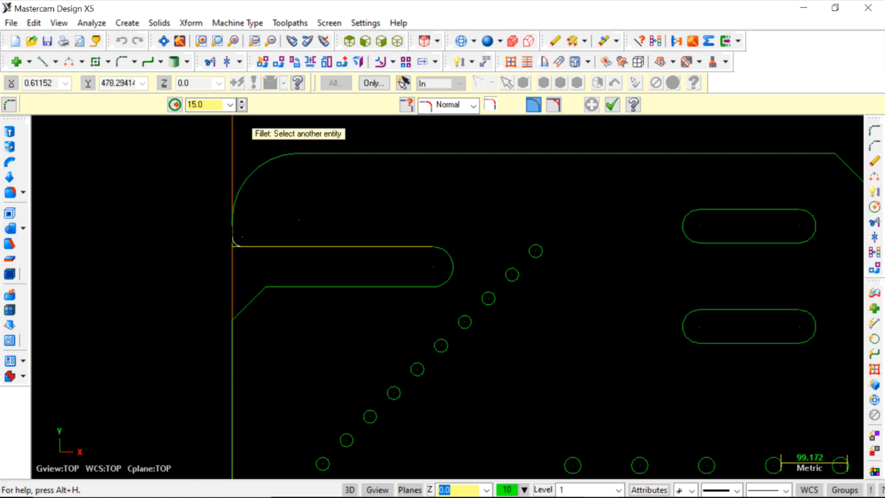
left_click(233, 237)
scroll(215, 207, "up", 1)
scroll(255, 211, "up", 1)
key("Escape")
Clear the result colors and look over the finished plate.
scroll(332, 247, "down", 5)
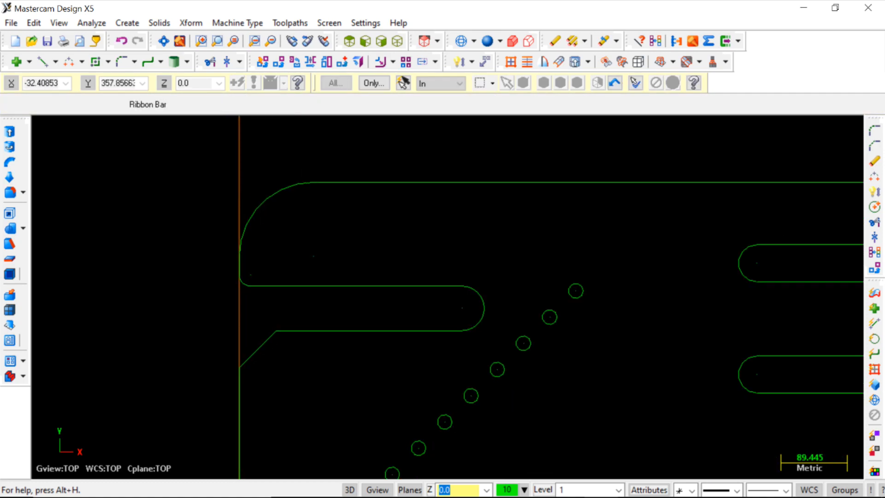
scroll(408, 299, "up", 2)
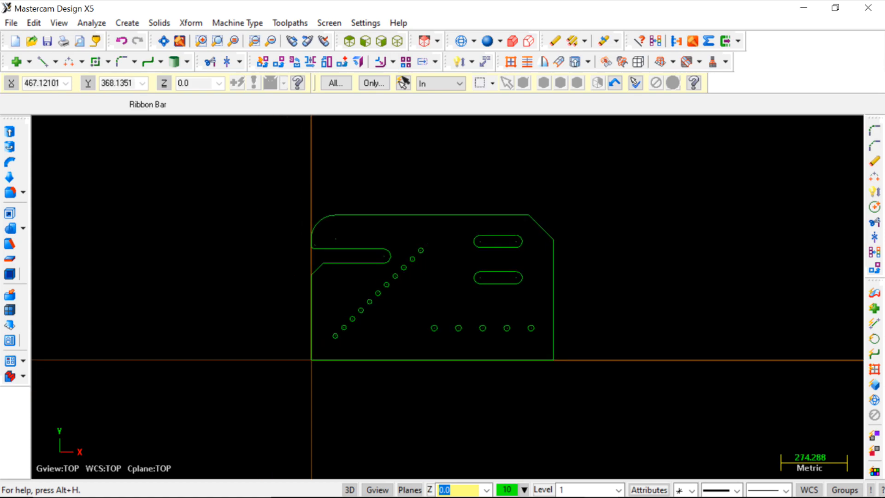
left_click(655, 41)
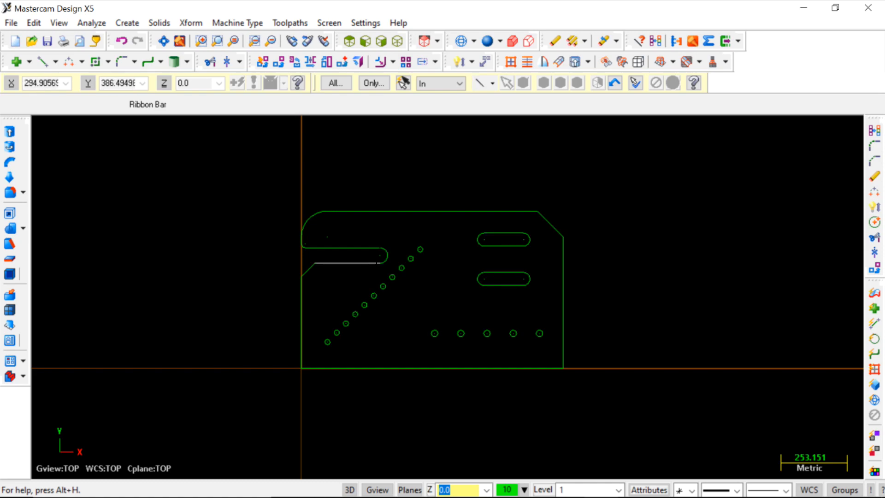
scroll(438, 271, "up", 2)
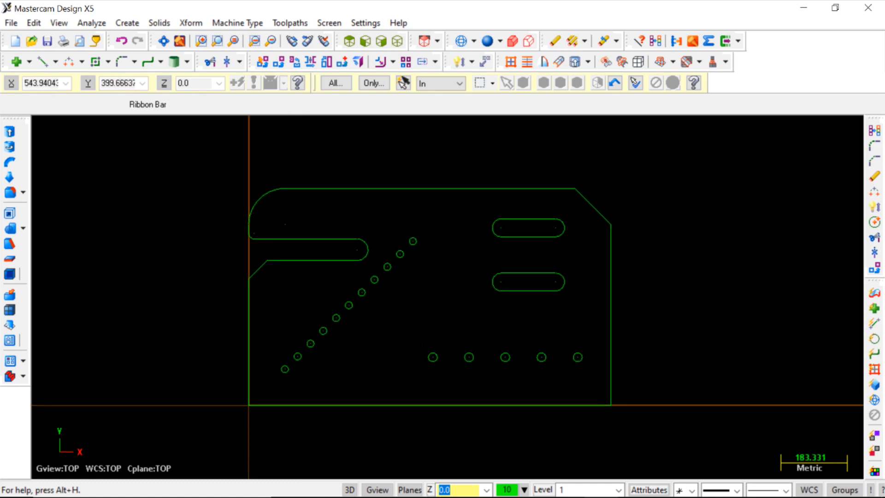
scroll(446, 255, "down", 1)
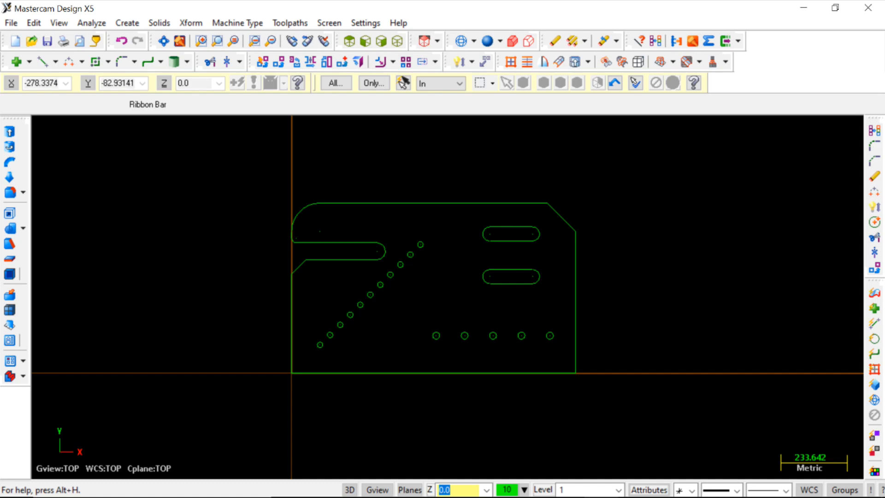
scroll(294, 378, "up", 4)
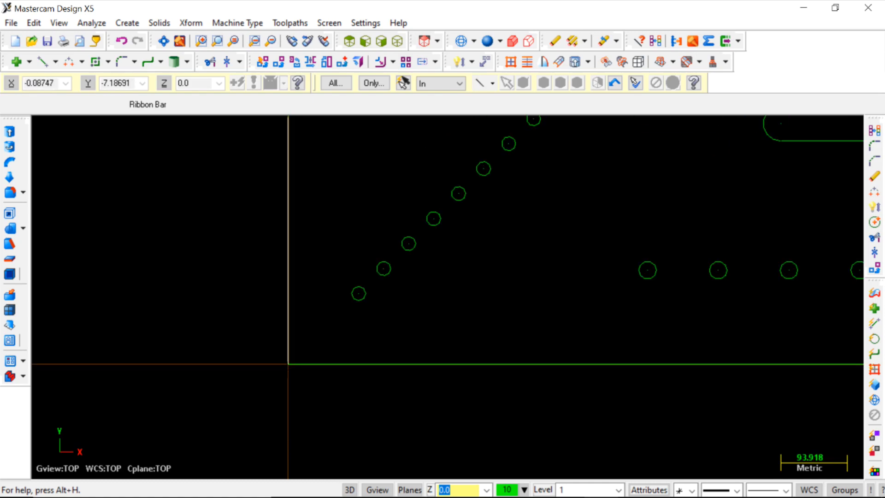
Create only a center point for the whole plate with a rectangular bounding box, without lines or arcs.
scroll(301, 361, "down", 5)
left_click_drag(244, 211, 545, 401)
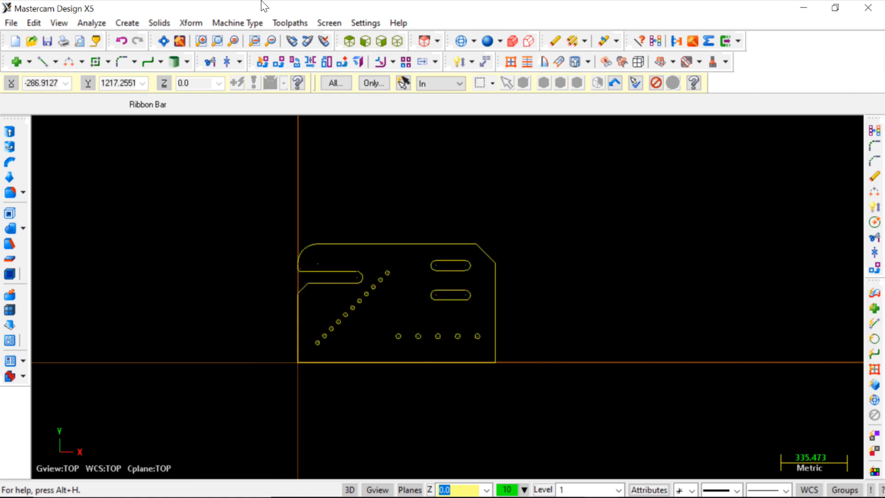
left_click(125, 23)
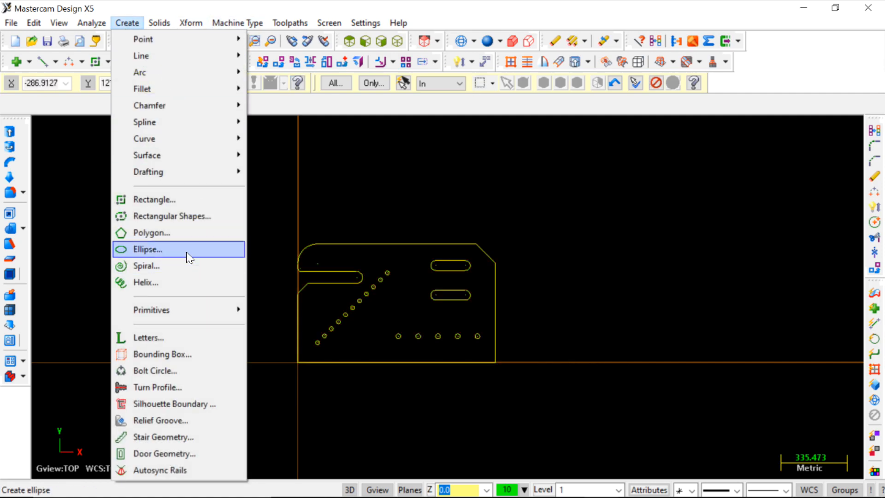
left_click(150, 354)
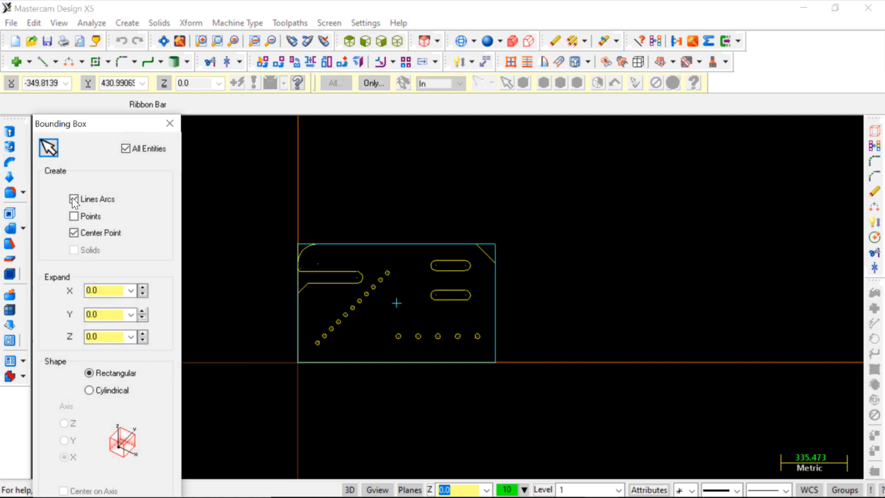
left_click(88, 202)
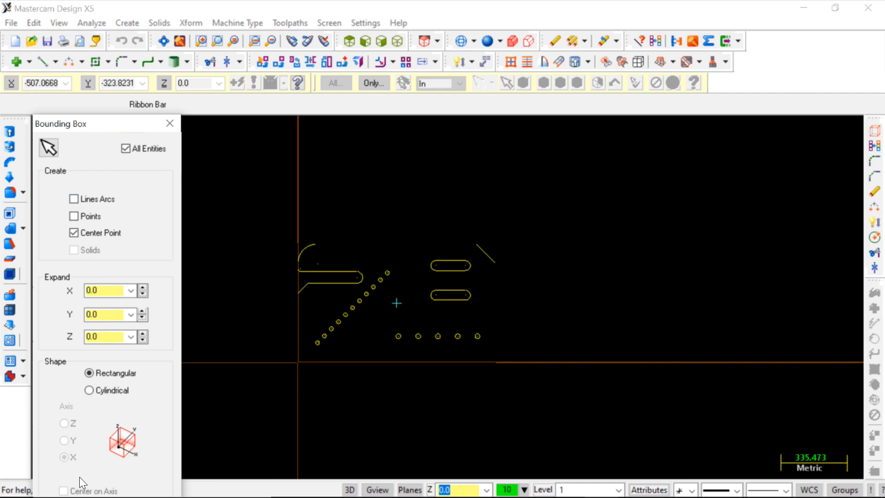
left_click_drag(114, 125, 141, 41)
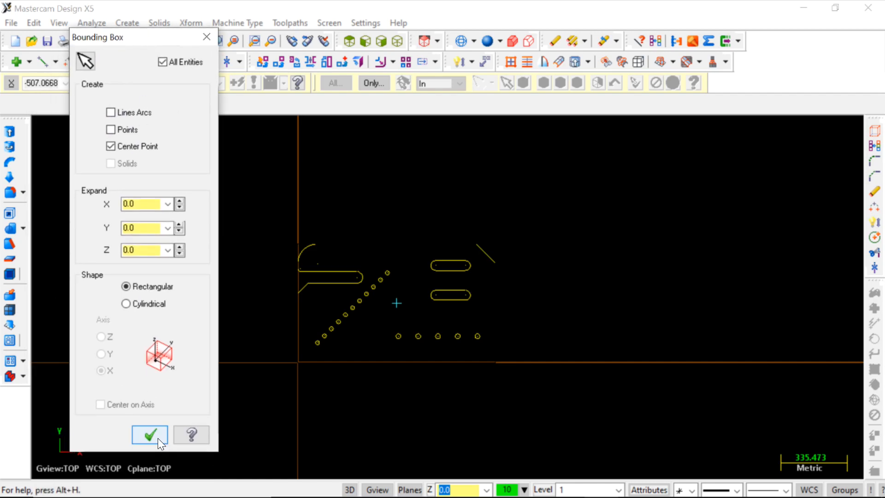
left_click(157, 438)
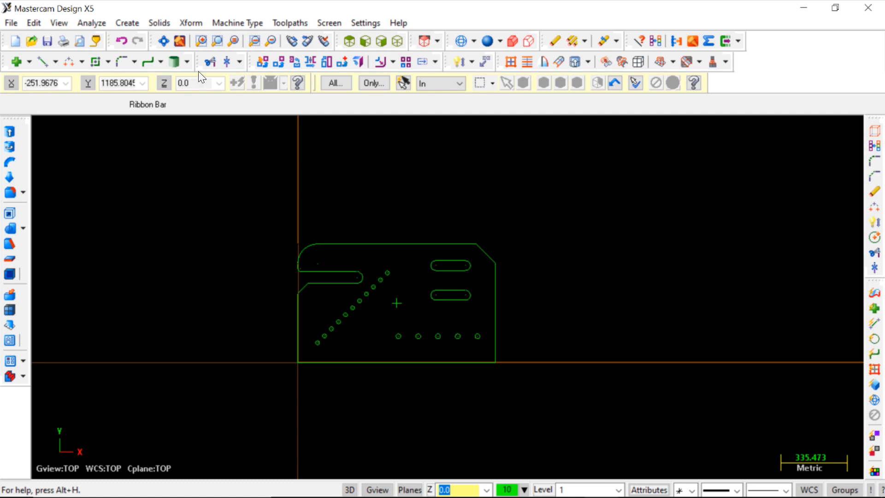
Move the plate to the origin using its bounding box center point as the base point, and clear the result colors.
left_click(203, 24)
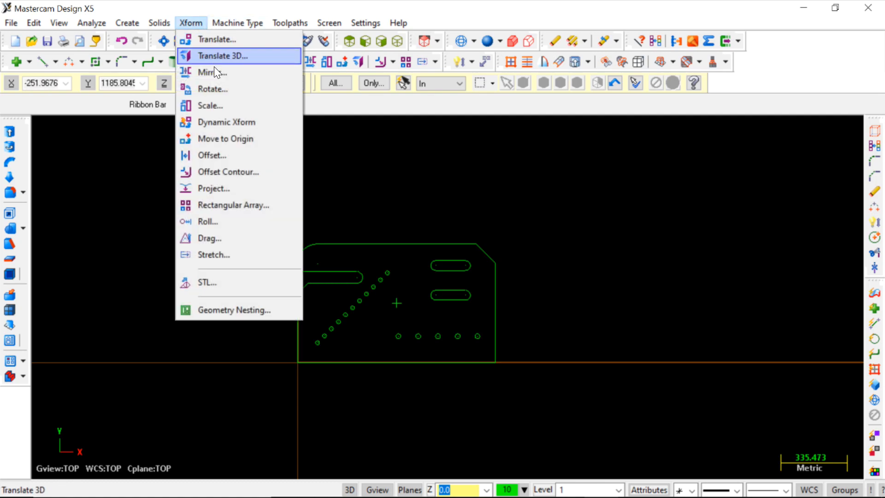
left_click(226, 139)
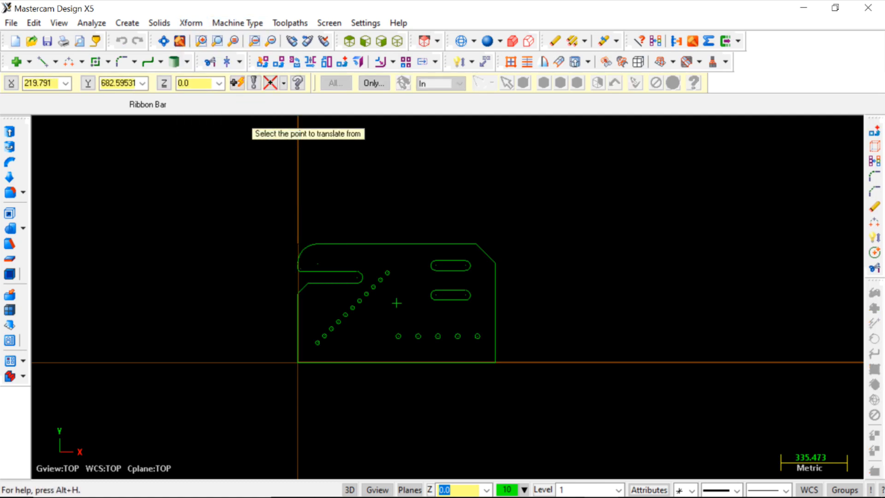
left_click(284, 84)
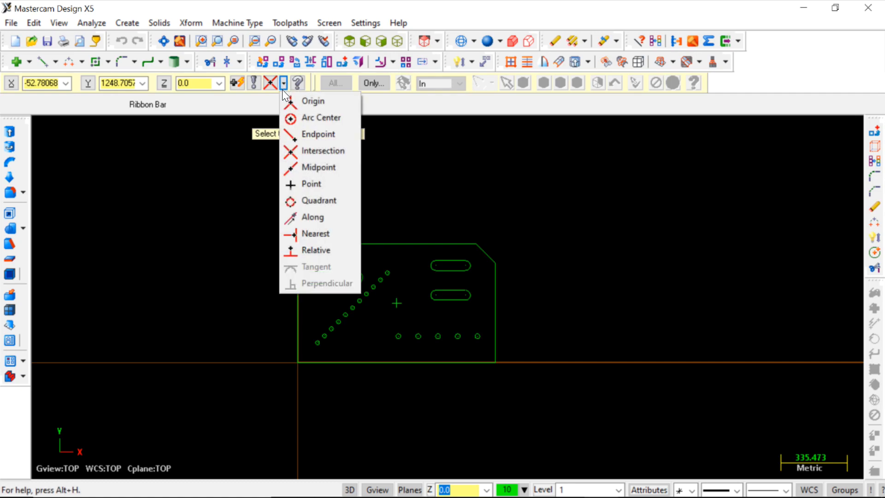
left_click(307, 183)
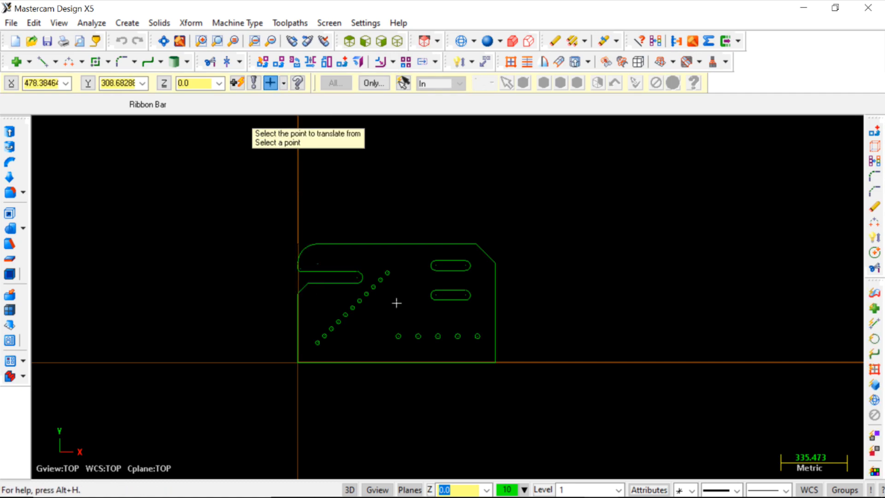
left_click(397, 303)
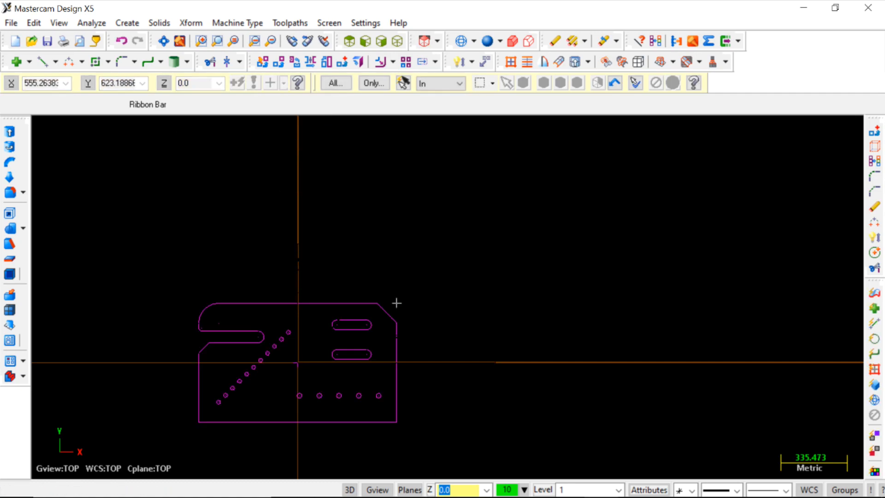
left_click(654, 39)
scroll(362, 266, "up", 3)
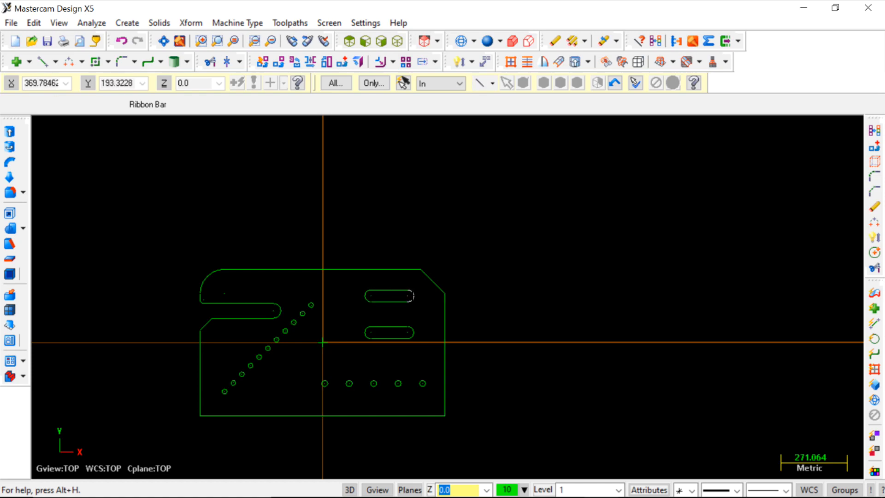
scroll(414, 295, "down", 3)
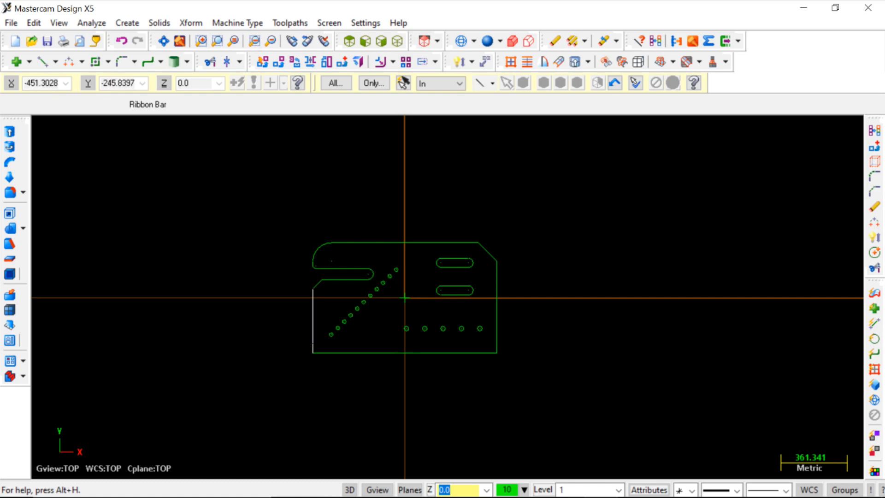
Undo the move to the origin and delete the center point in the middle of the plate.
key("ctrl+z")
scroll(461, 276, "up", 6)
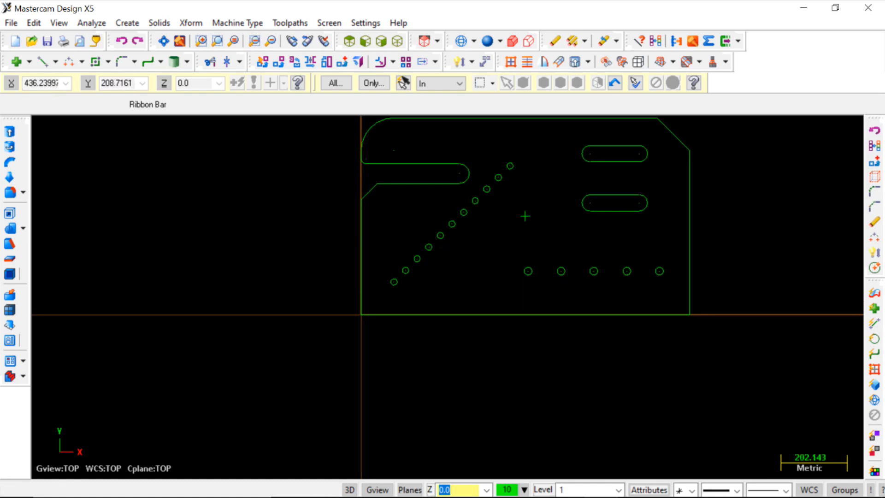
left_click(526, 216)
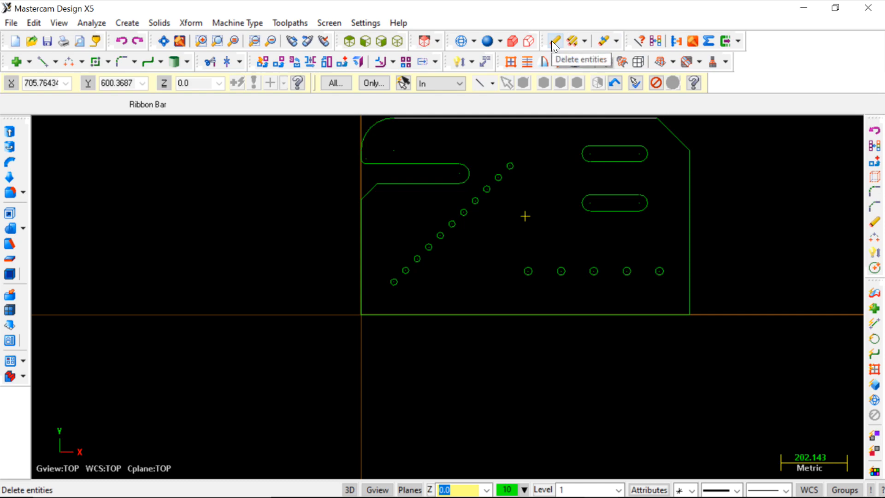
left_click(560, 61)
left_click(658, 41)
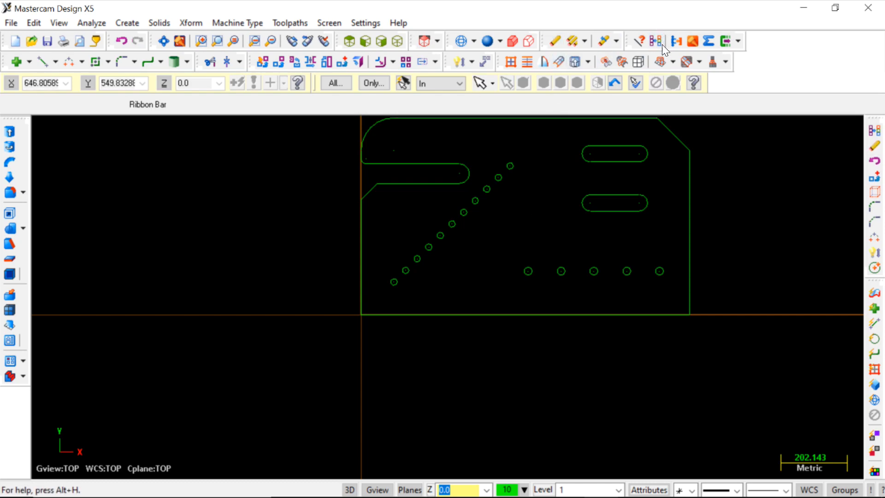
Set the machine type to the default mill.
scroll(541, 226, "down", 3)
scroll(538, 226, "up", 2)
scroll(524, 224, "up", 1)
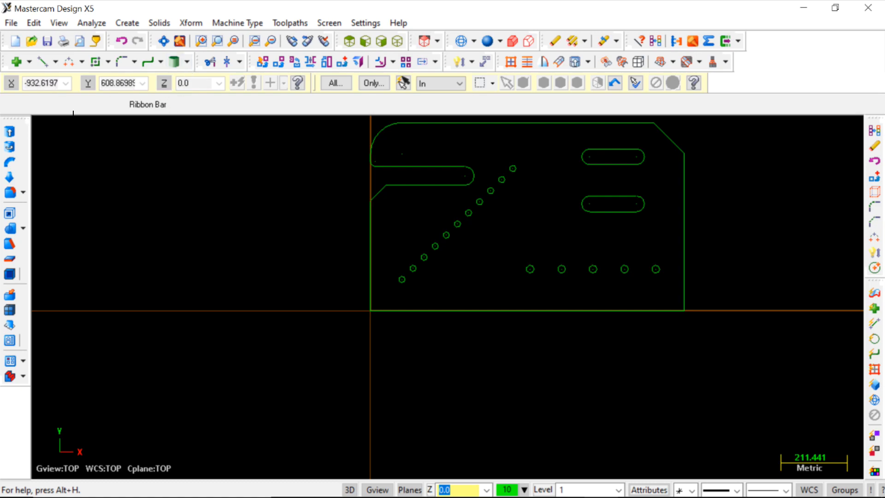
left_click(261, 21)
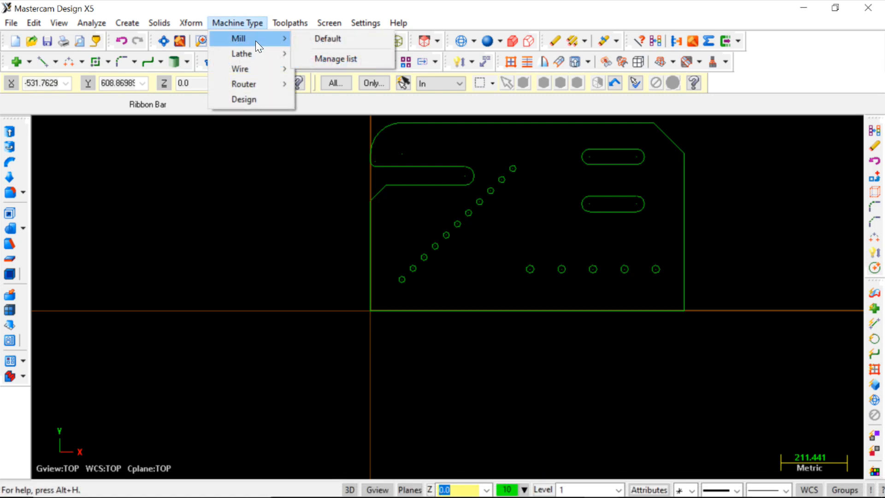
left_click(343, 41)
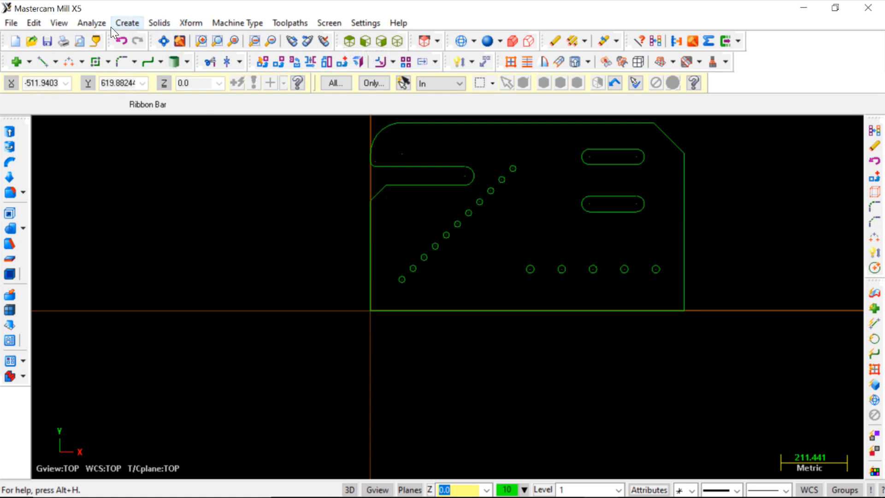
Display the Operations Manager beside the plate drawing.
left_click(83, 22)
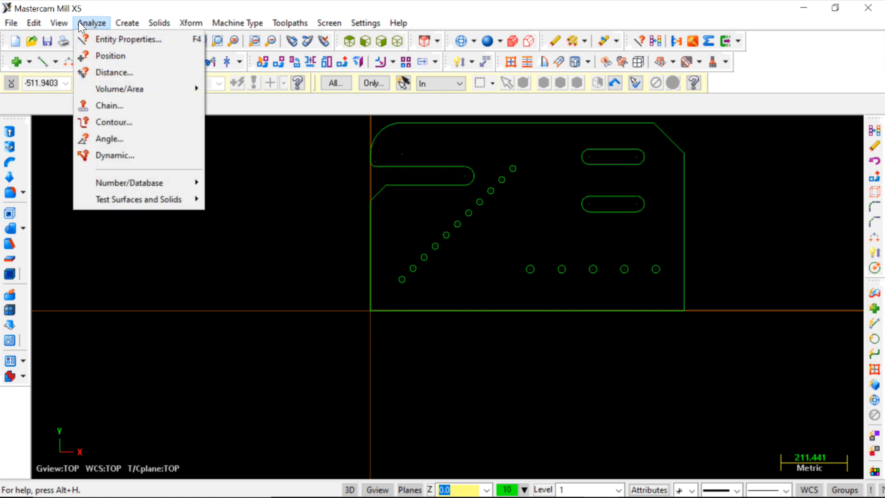
mouse_move(65, 22)
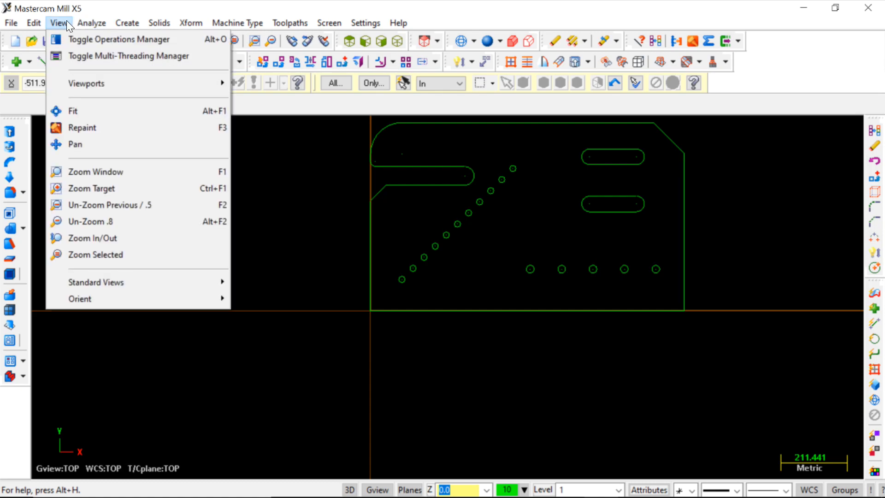
left_click(88, 44)
mouse_move(115, 127)
left_mouse_down()
mouse_move(143, 144)
mouse_move(123, 111)
left_mouse_up()
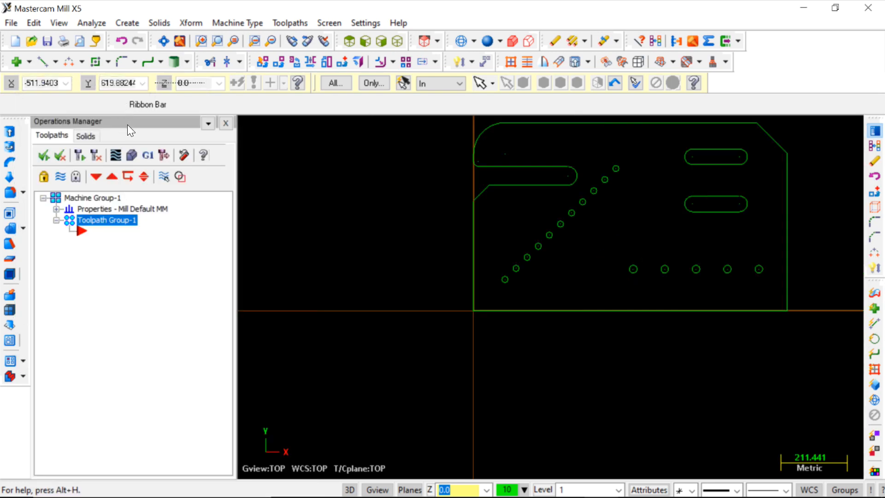
Examine the plate's outline, its slots and both rows of circles up close.
scroll(374, 299, "down", 3)
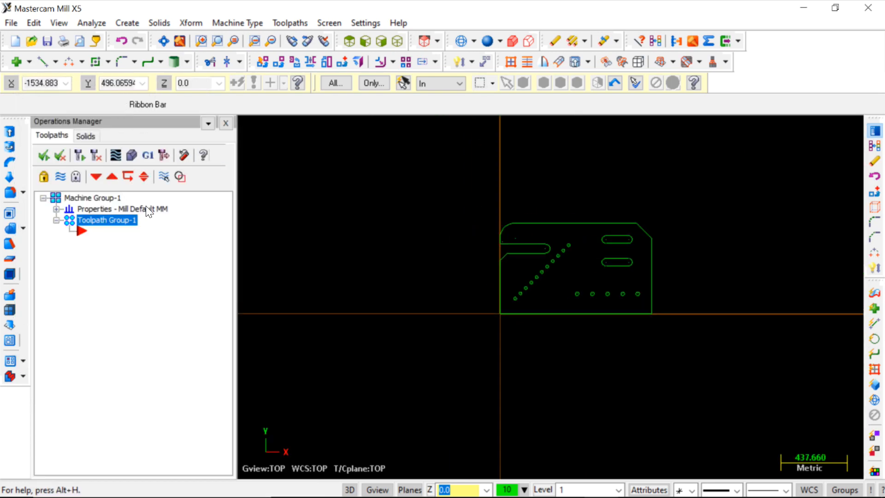
scroll(676, 281, "up", 3)
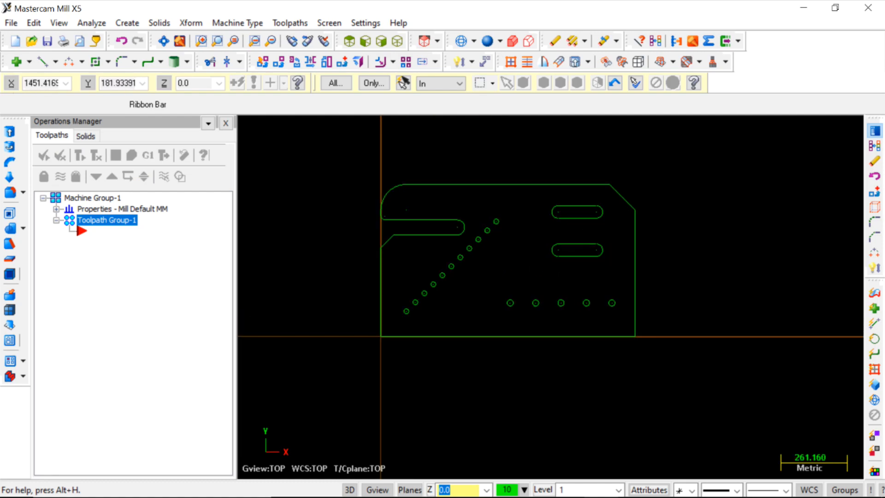
scroll(483, 274, "up", 2)
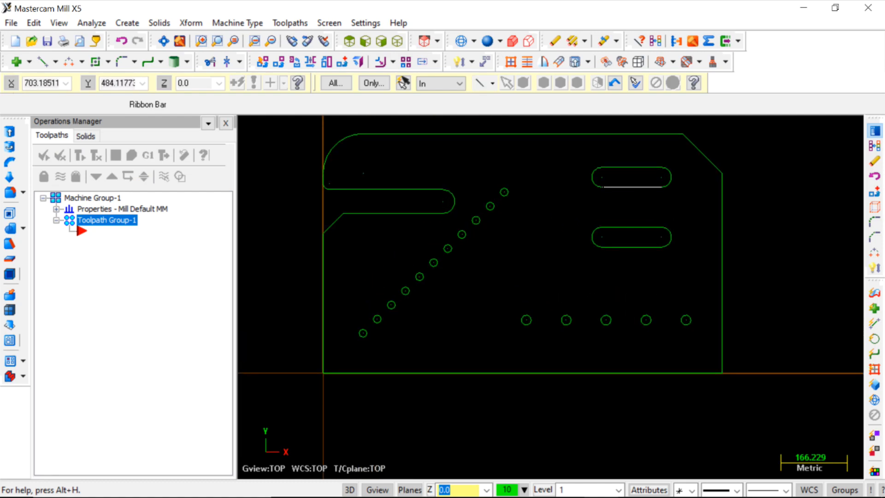
scroll(623, 173, "up", 2)
scroll(602, 183, "down", 2)
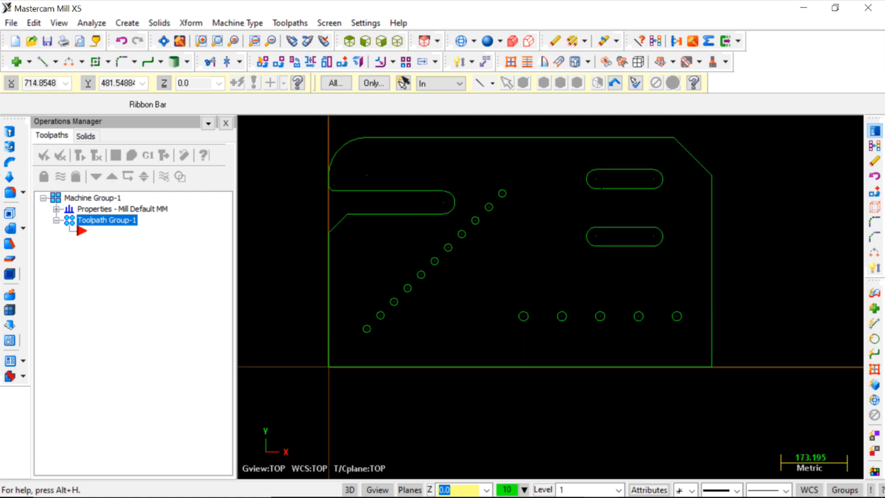
scroll(603, 183, "down", 2)
scroll(427, 266, "up", 2)
scroll(510, 205, "down", 2)
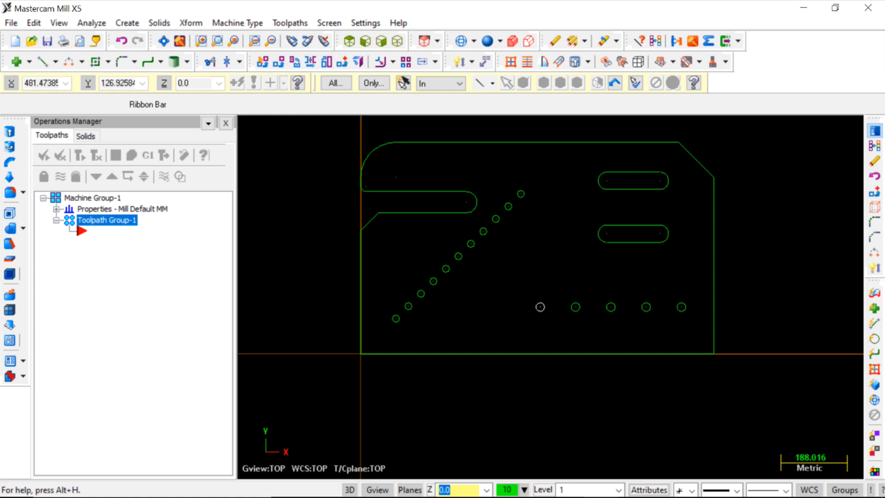
scroll(541, 307, "up", 1)
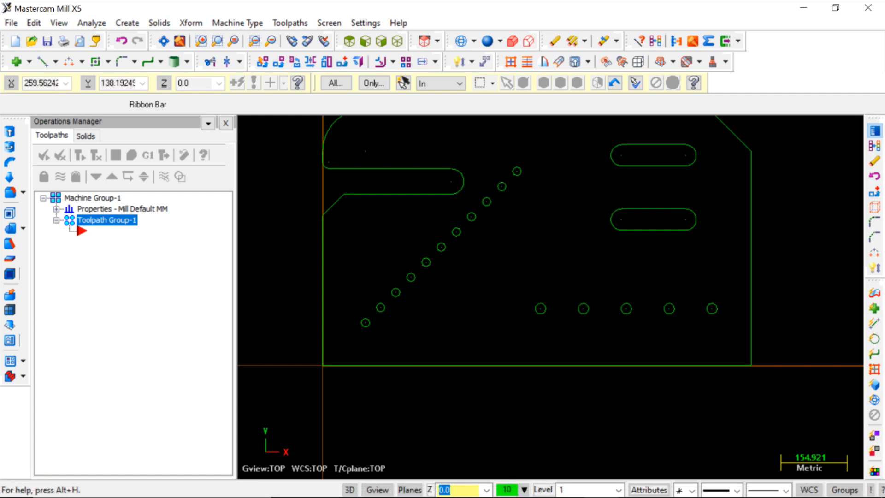
scroll(651, 157, "down", 3)
scroll(586, 245, "up", 2)
scroll(393, 307, "up", 1)
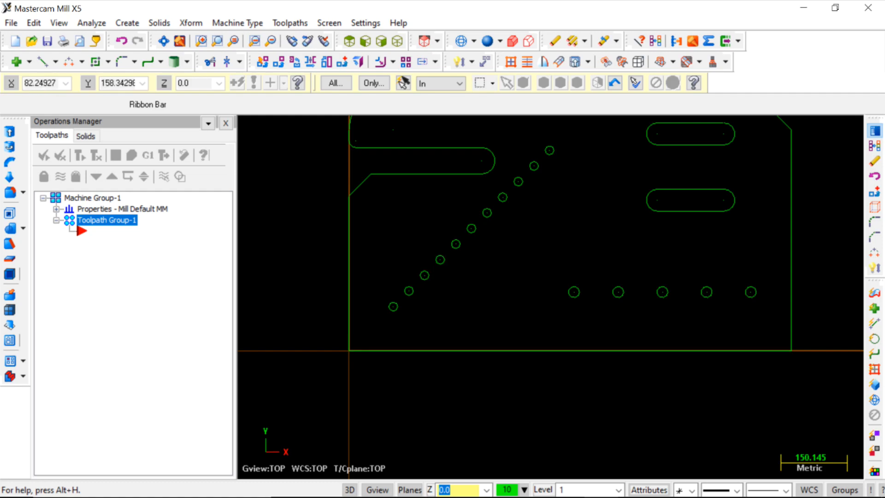
Add a Smart Dimension for the diameter of the uppermost circle in the diagonal row.
scroll(562, 144, "up", 3)
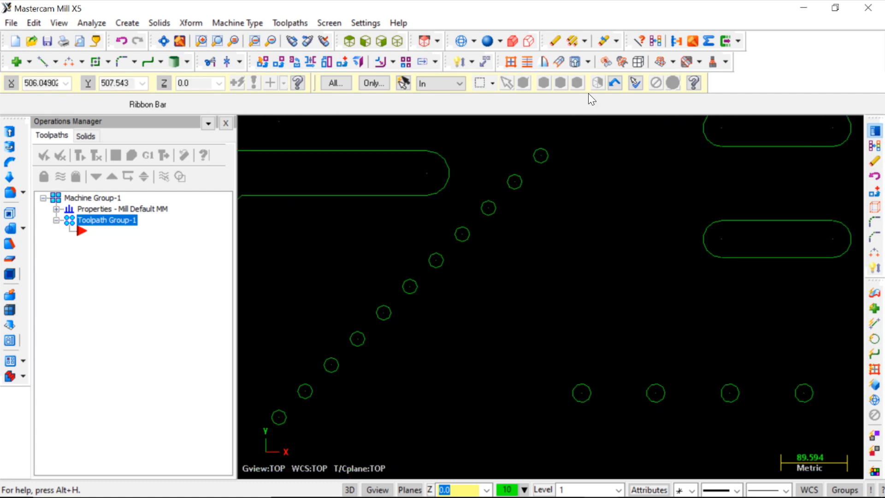
left_click(456, 61)
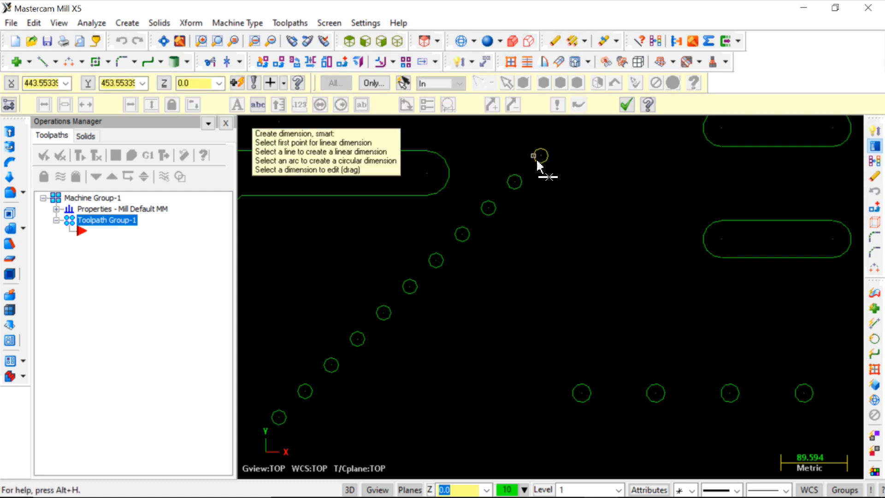
scroll(544, 166, "up", 3)
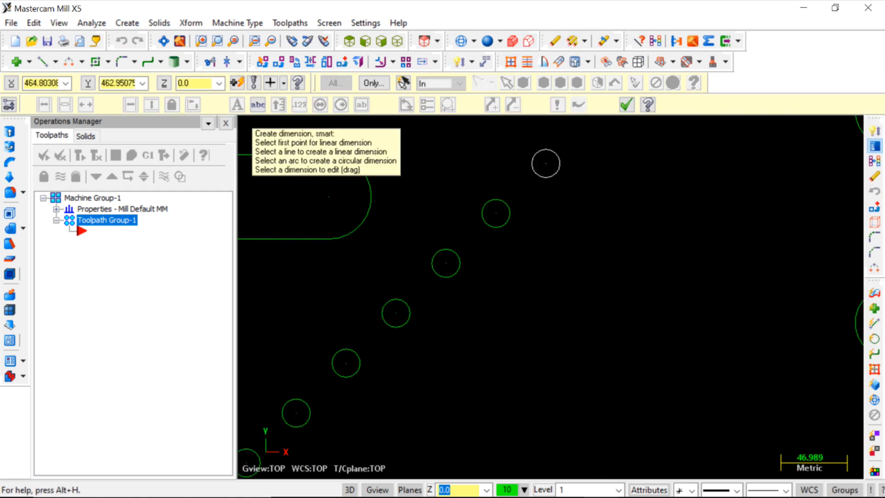
left_click(553, 171)
left_click(603, 211)
scroll(602, 274, "down", 5)
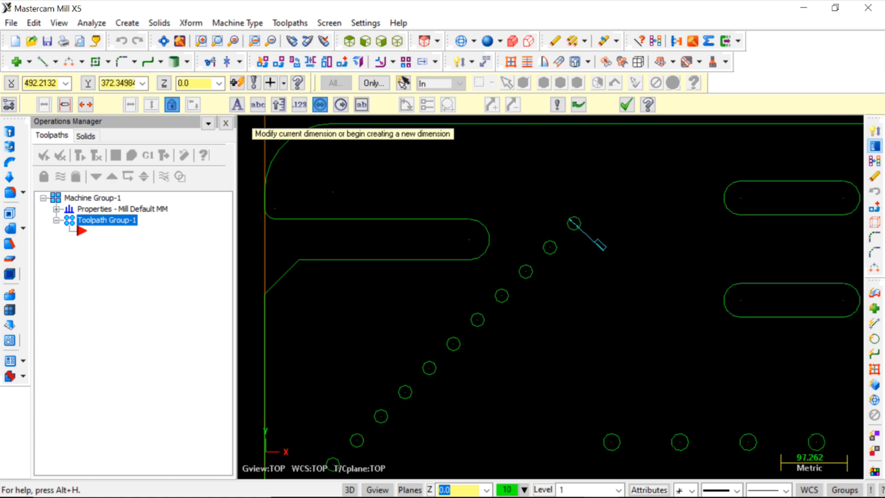
key("Escape")
scroll(613, 251, "down", 1)
mouse_move(479, 386)
left_mouse_down()
mouse_move(587, 255)
mouse_move(560, 301)
mouse_move(563, 294)
left_mouse_up()
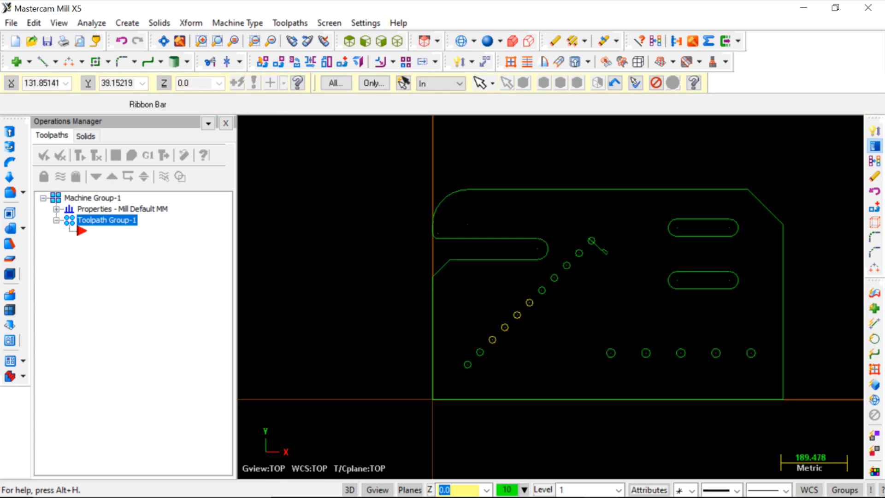
key("a")
left_click(588, 262)
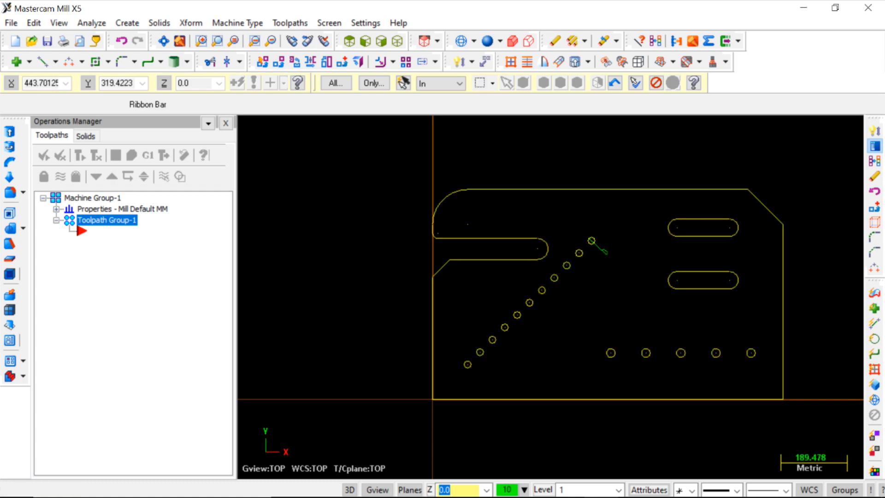
key("Escape")
Select all circles of the diagonal row and change their colour to teal, colour number 3.
scroll(592, 241, "up", 3)
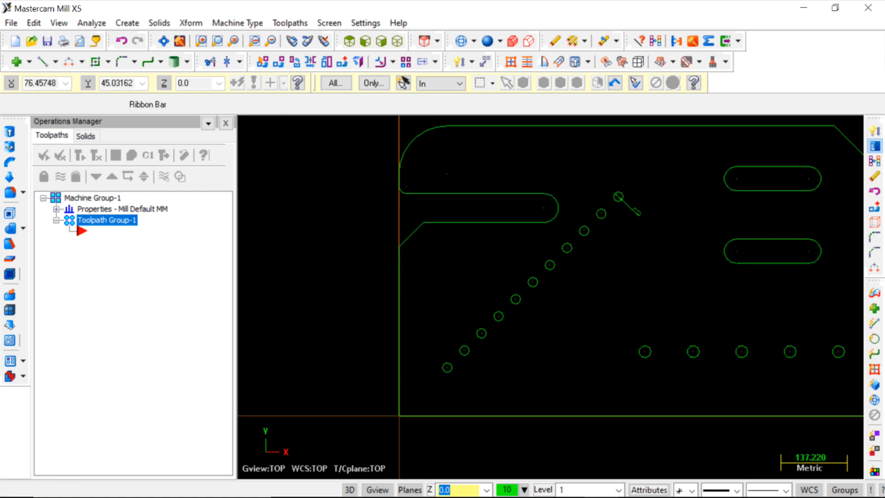
left_click_drag(428, 333, 522, 363)
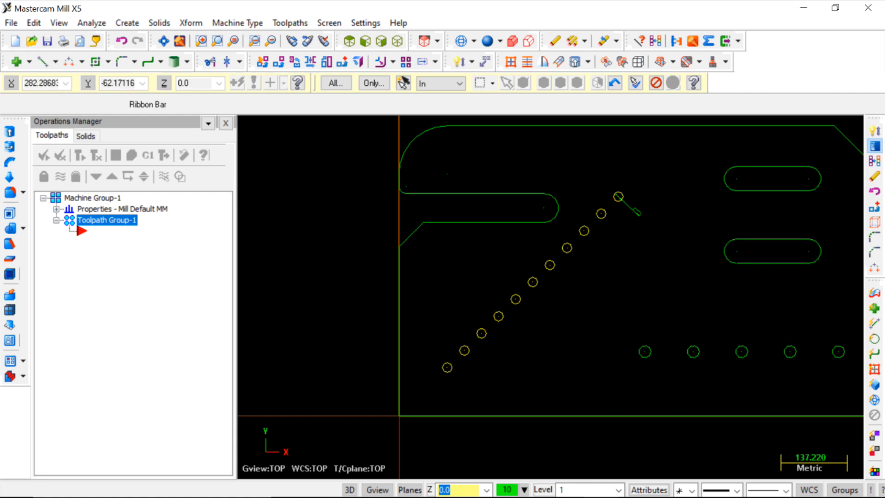
left_click(515, 492)
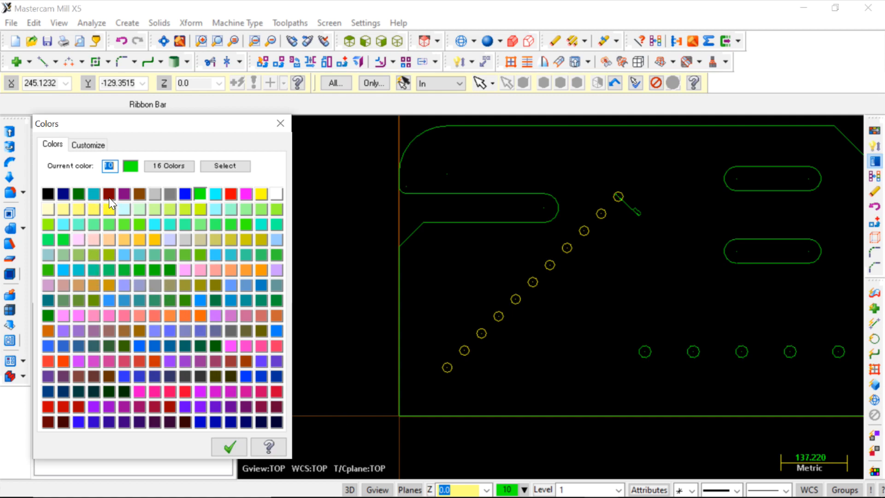
left_click(95, 195)
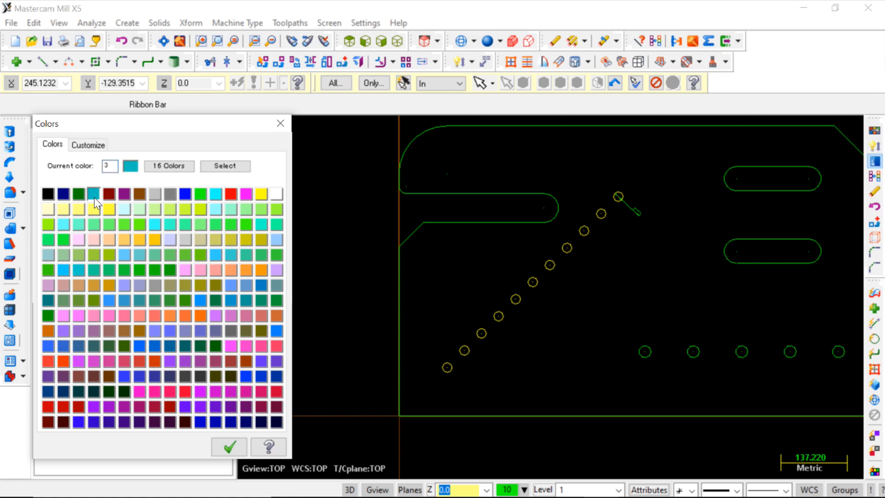
left_click(228, 448)
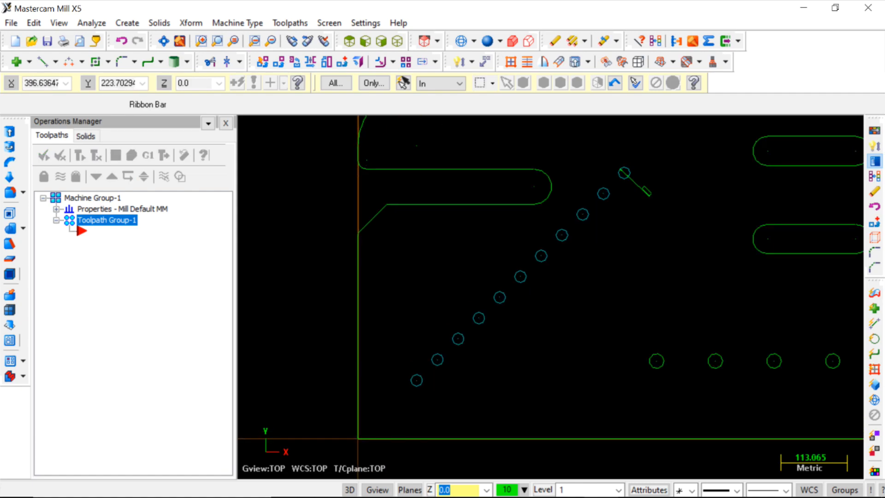
Add a Smart Dimension for the diameter of the leftmost circle in the horizontal row.
scroll(652, 191, "up", 5)
scroll(551, 269, "down", 6)
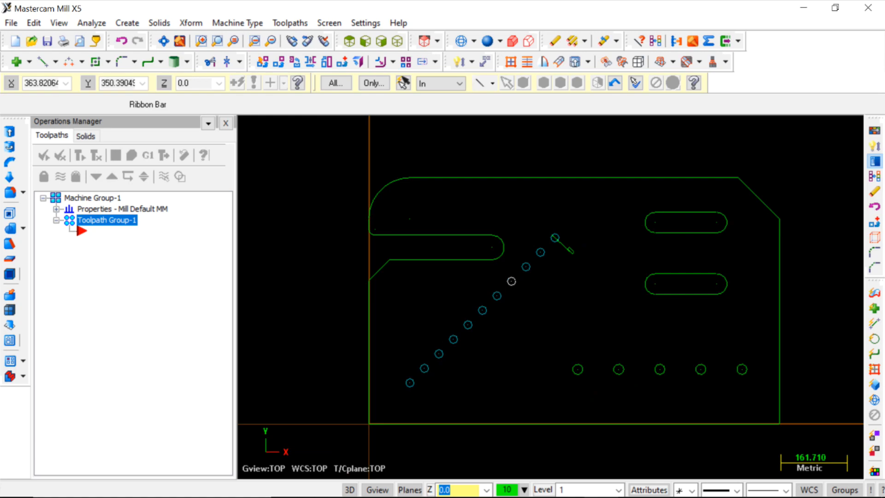
scroll(775, 425, "up", 3)
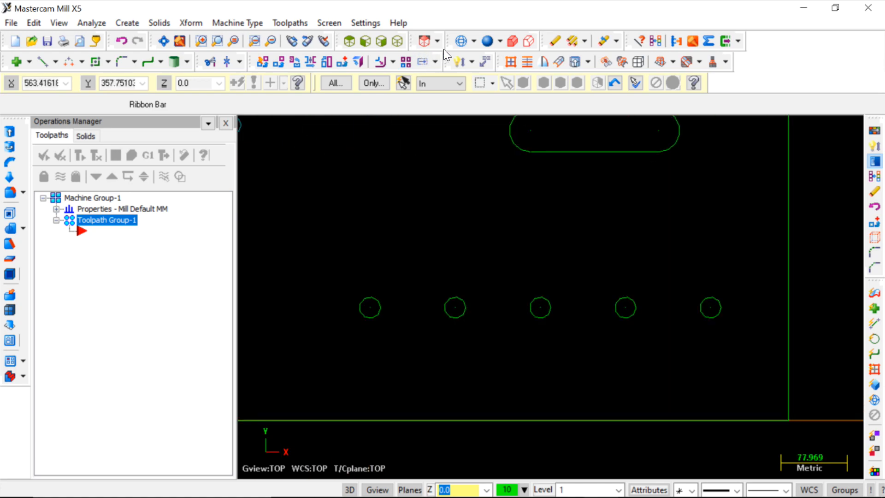
left_click(459, 64)
left_click(366, 316)
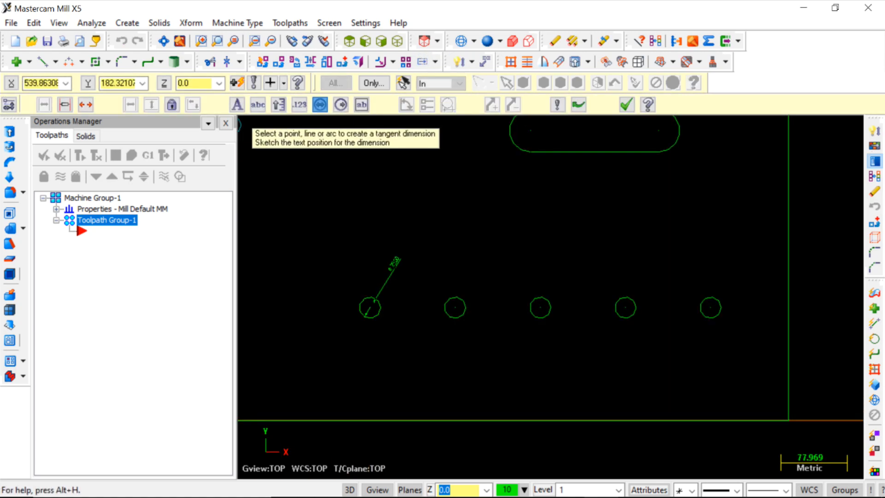
left_click(399, 258)
scroll(418, 277, "up", 2)
scroll(421, 268, "down", 3)
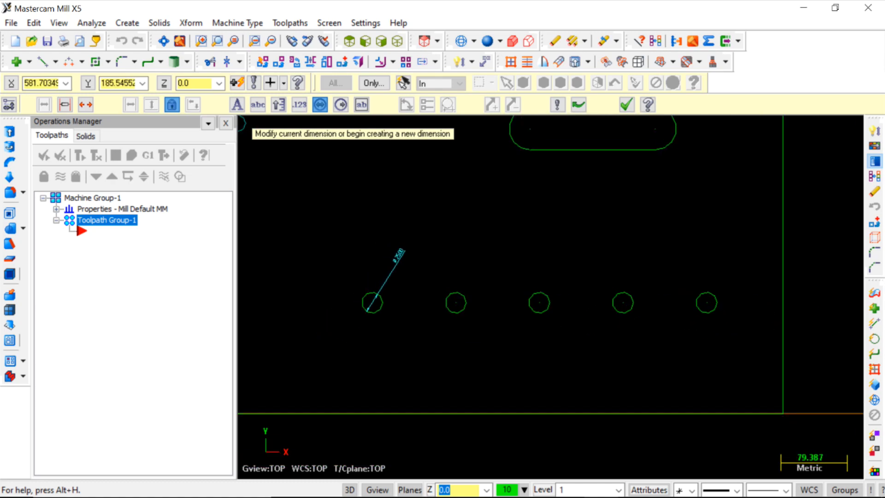
key("Escape")
Select the five circles of the horizontal row and change their colour to red.
scroll(666, 290, "down", 1)
scroll(675, 289, "down", 1)
left_click_drag(507, 272, 682, 314)
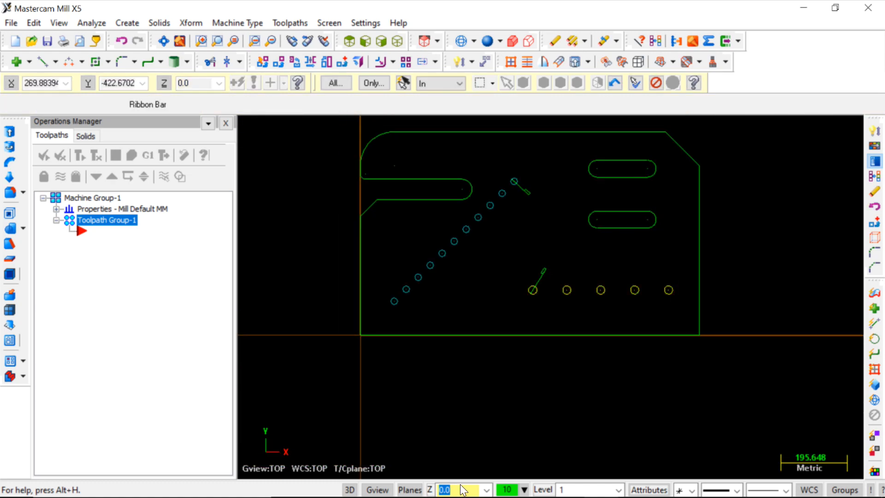
left_click(505, 491)
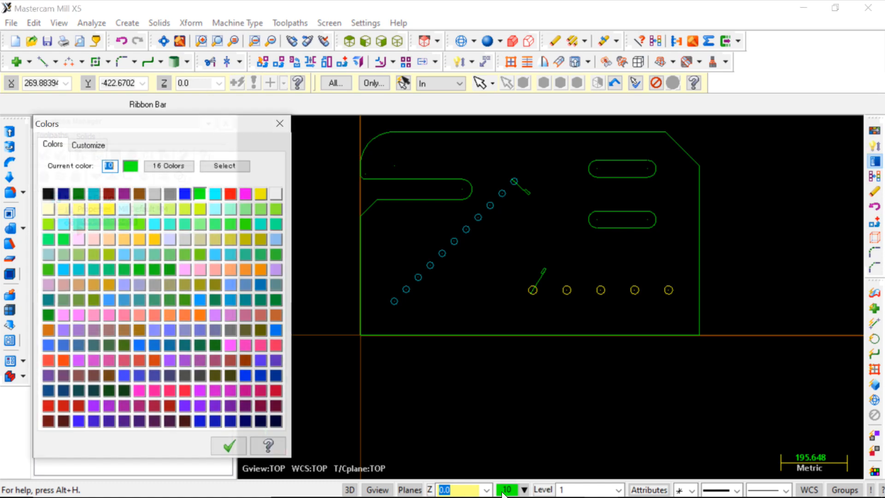
left_click(229, 194)
left_click(229, 446)
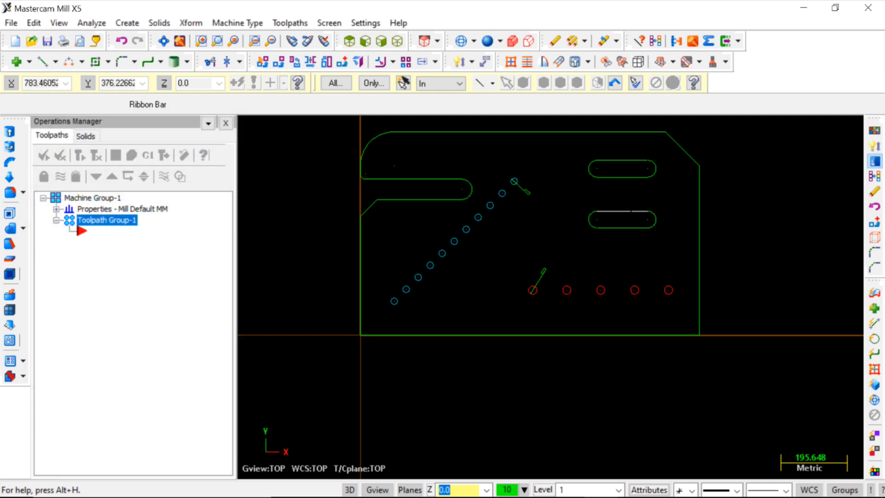
Examine the recoloured circle rows, the diameter dimensions and the slots of the plate.
scroll(400, 199, "up", 1)
scroll(478, 201, "up", 4)
scroll(475, 205, "down", 6)
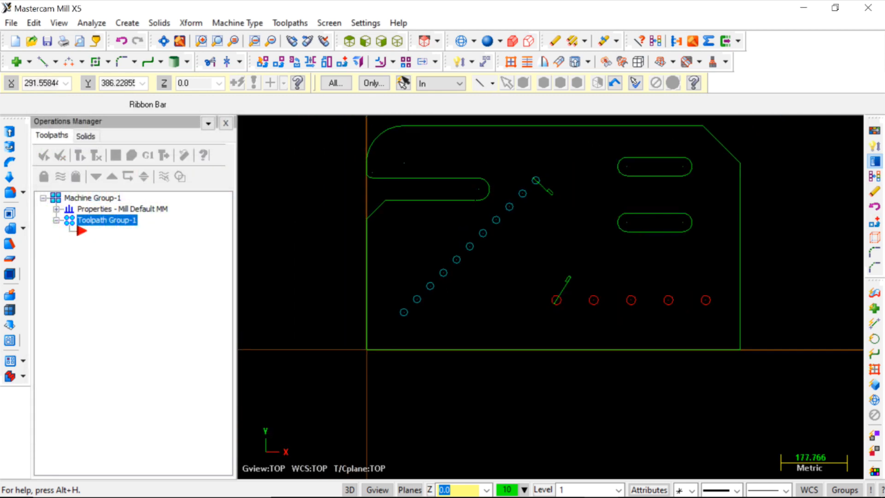
scroll(534, 265, "down", 1)
scroll(534, 268, "down", 1)
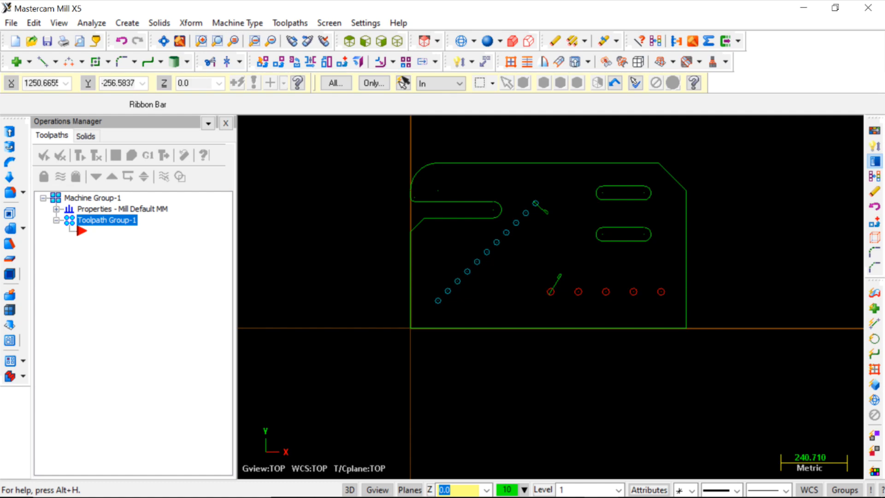
mouse_move(802, 496)
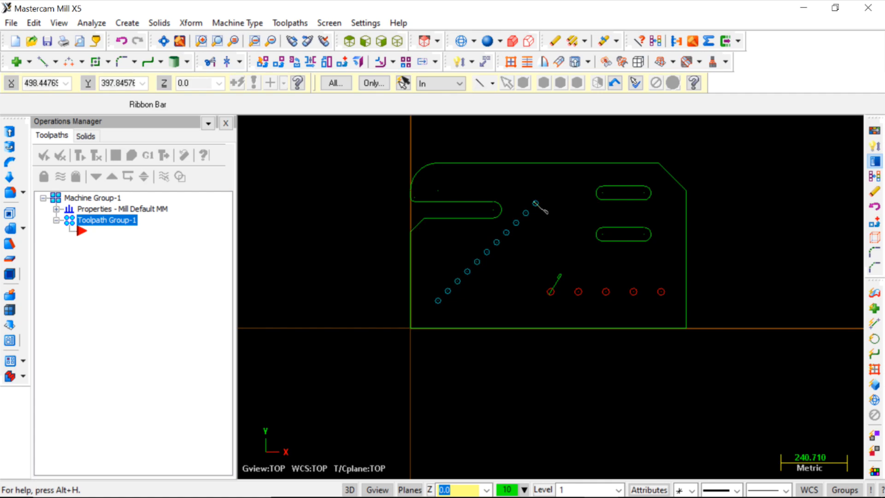
scroll(525, 213, "up", 1)
scroll(565, 203, "up", 1)
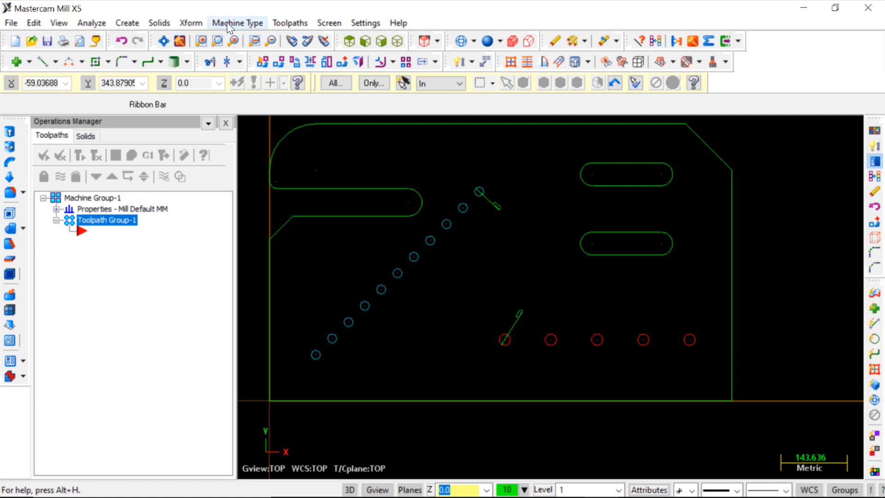
left_click(131, 23)
mouse_move(222, 27)
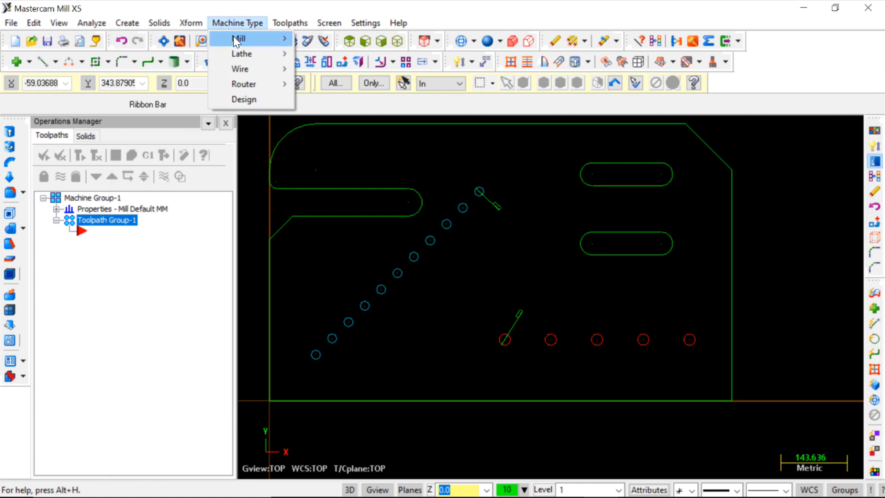
left_click(164, 258)
right_click(110, 249)
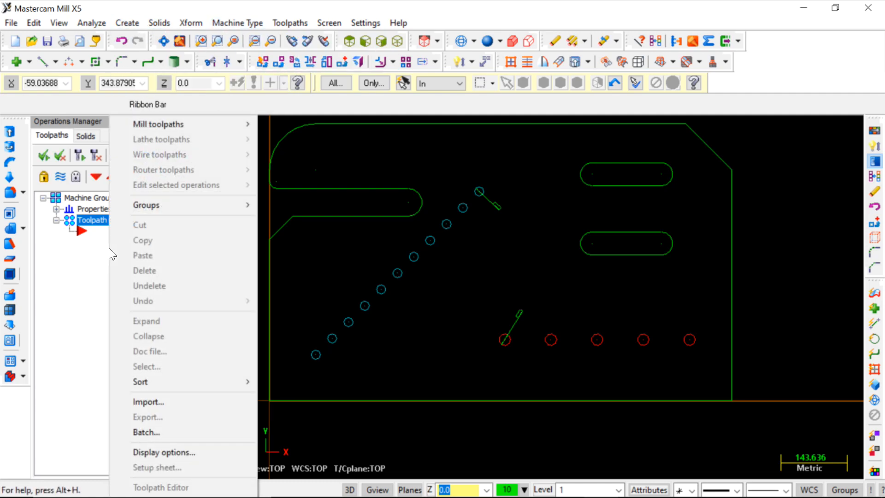
mouse_move(137, 125)
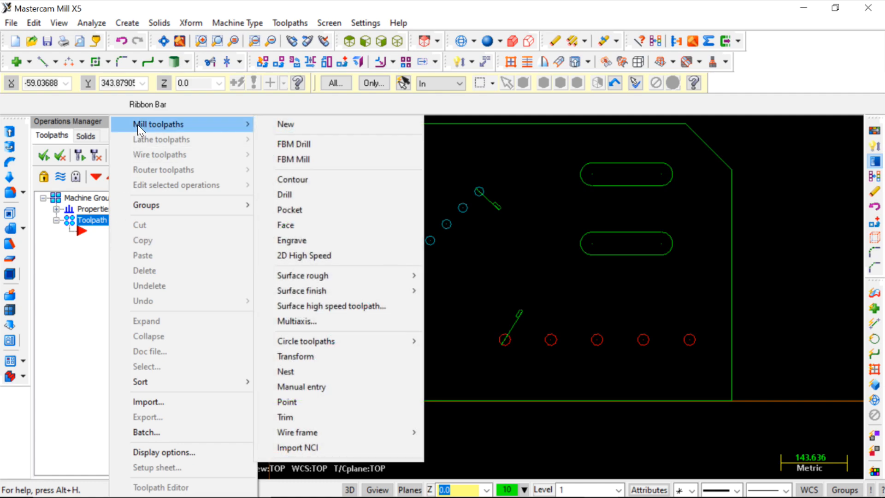
key("Escape")
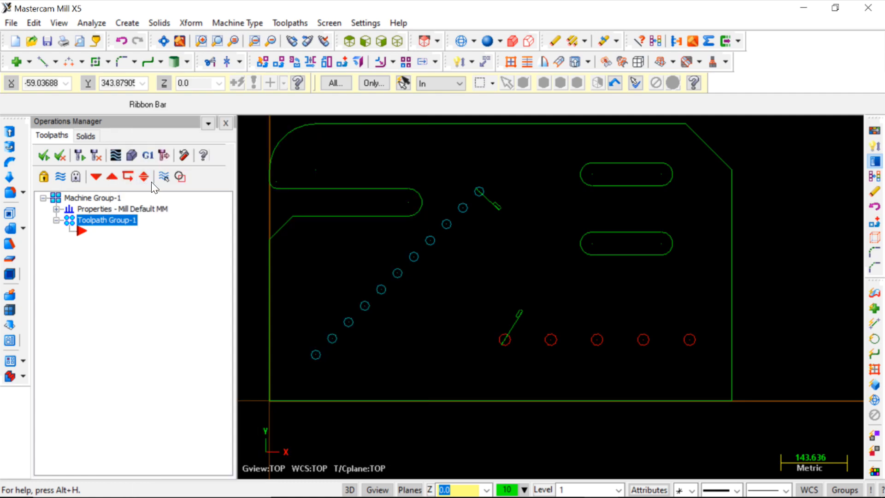
Create a Drill toolpath in Toolpath Group-1 with the NC name "c drill".
scroll(417, 194, "down", 2)
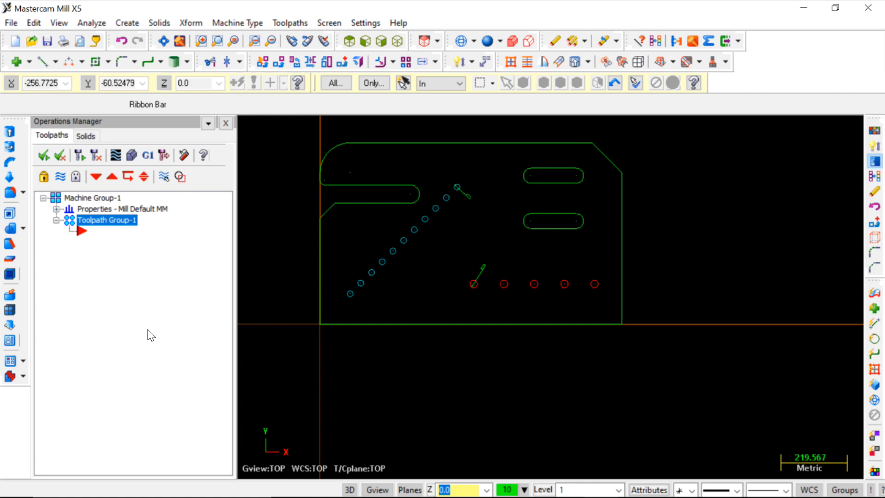
right_click(132, 277)
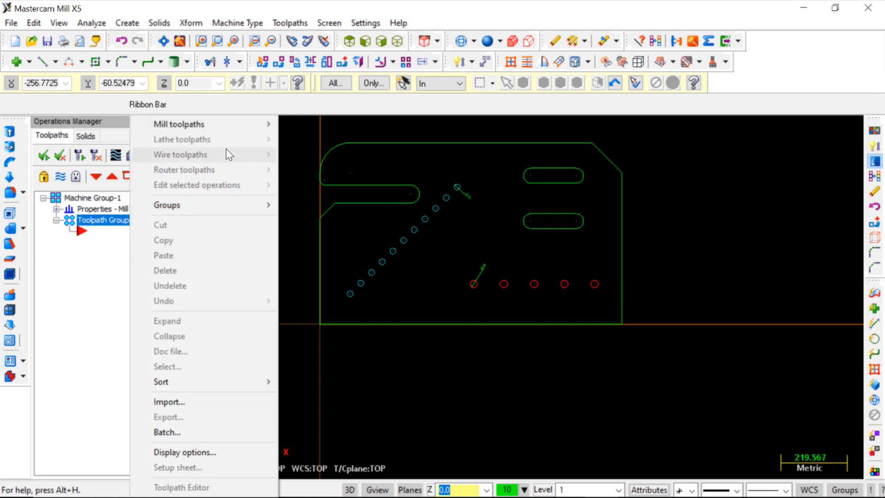
mouse_move(224, 126)
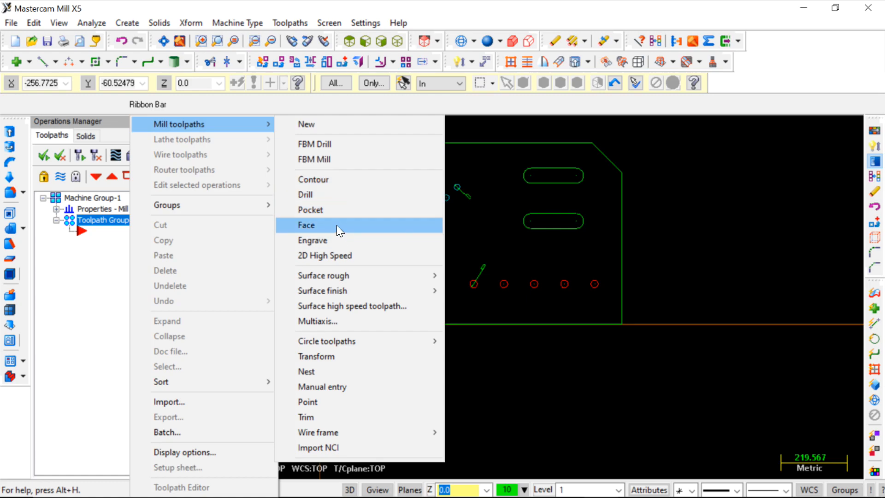
left_click(324, 192)
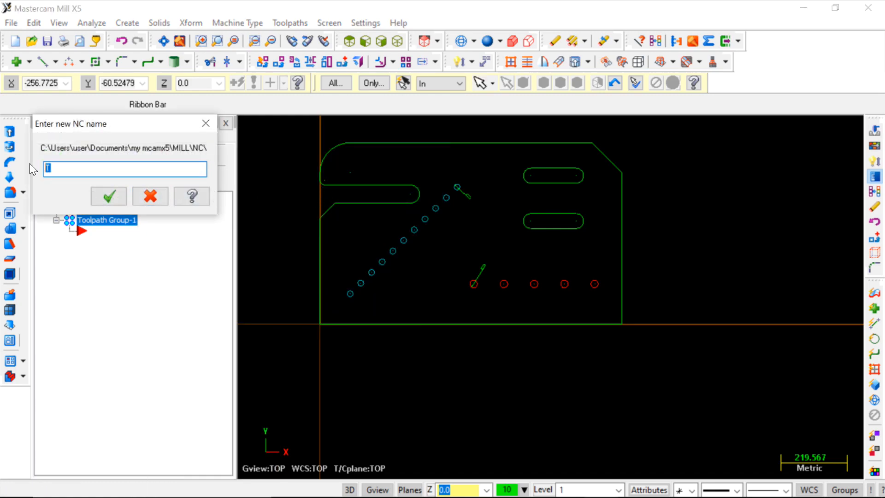
type("c drill")
left_click(101, 198)
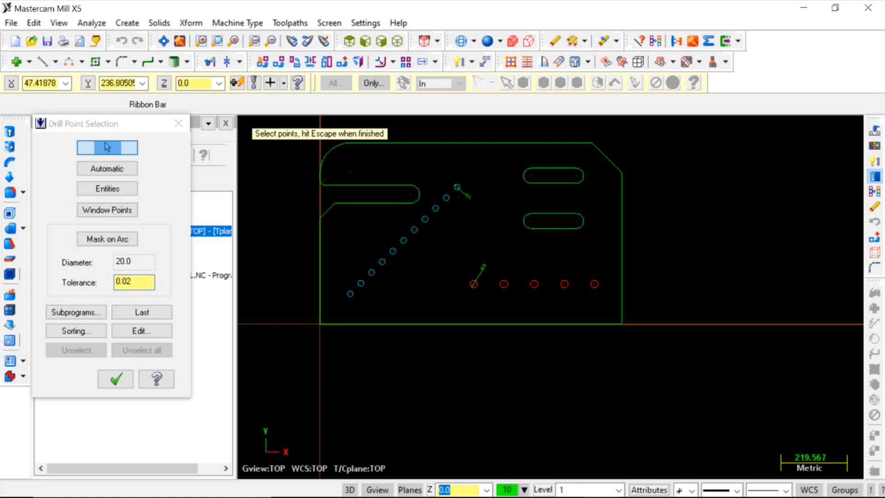
Choose drill points by entities and pick every circle of the diagonal row from the lowest to the uppermost.
left_click(110, 189)
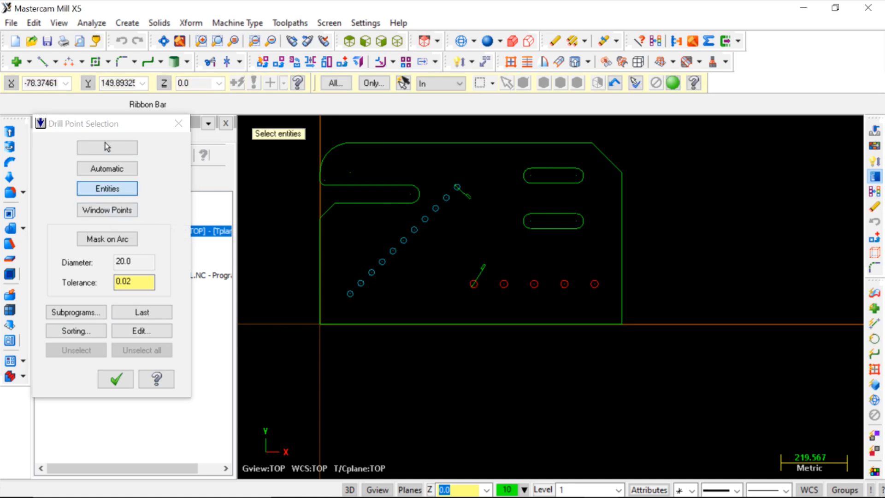
scroll(362, 251, "up", 2)
left_click(338, 327)
left_click(359, 307)
left_click(379, 285)
left_click(401, 270)
left_click(421, 251)
left_click(441, 230)
left_click(462, 210)
left_click(483, 189)
left_click(503, 169)
left_click(524, 149)
left_click(543, 130)
Add the five red circles of the horizontal row to the drill point selection, from left to right.
left_click(575, 313)
left_click(633, 313)
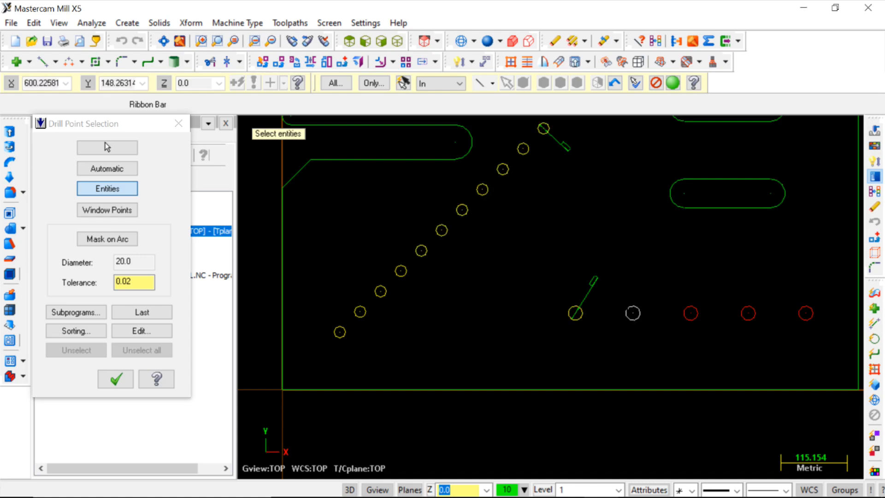
left_click(691, 313)
left_click(748, 313)
left_click(806, 313)
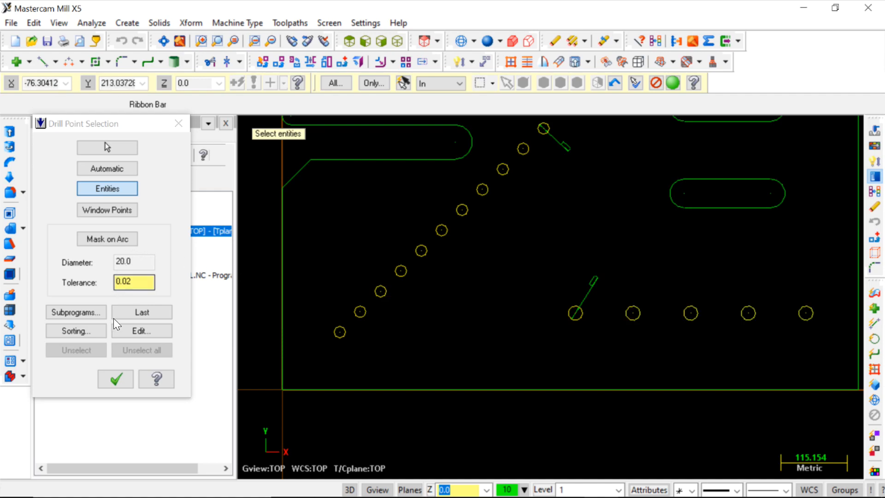
Try several 2D sort methods for the drill points, apply the X+ Y+ zigzag order, and accept the point selection.
left_click(87, 332)
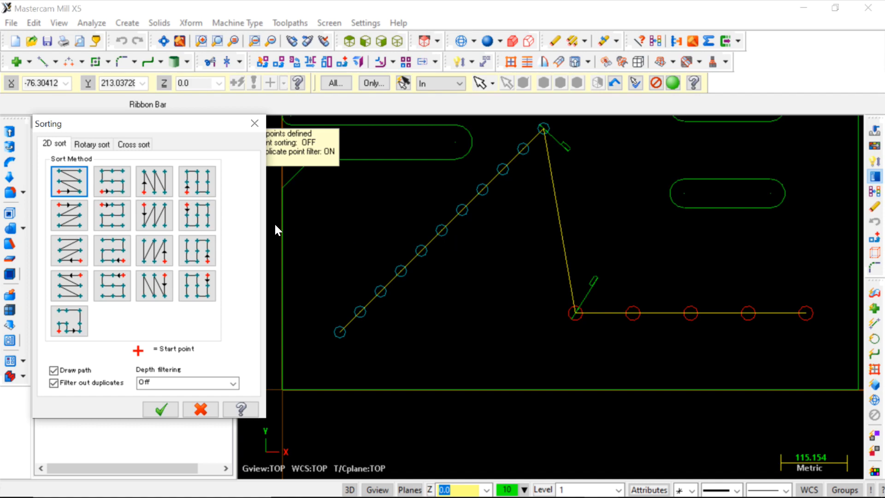
left_click(109, 183)
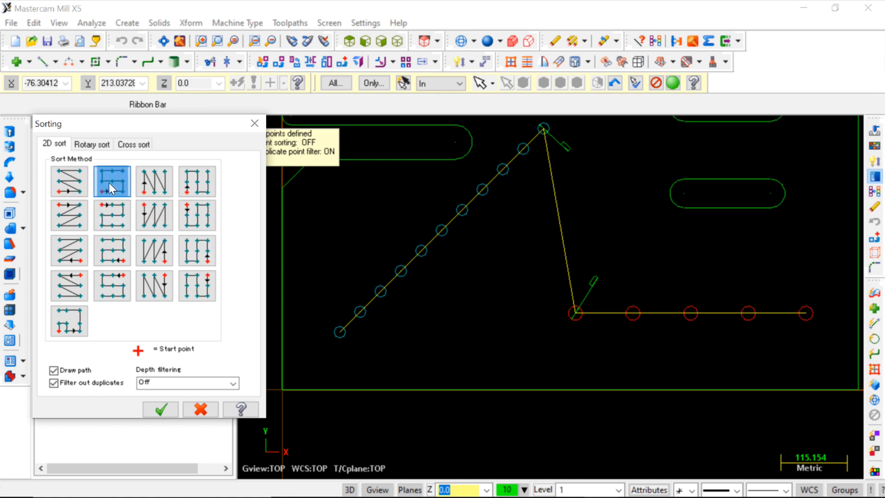
left_click(157, 184)
left_click(202, 185)
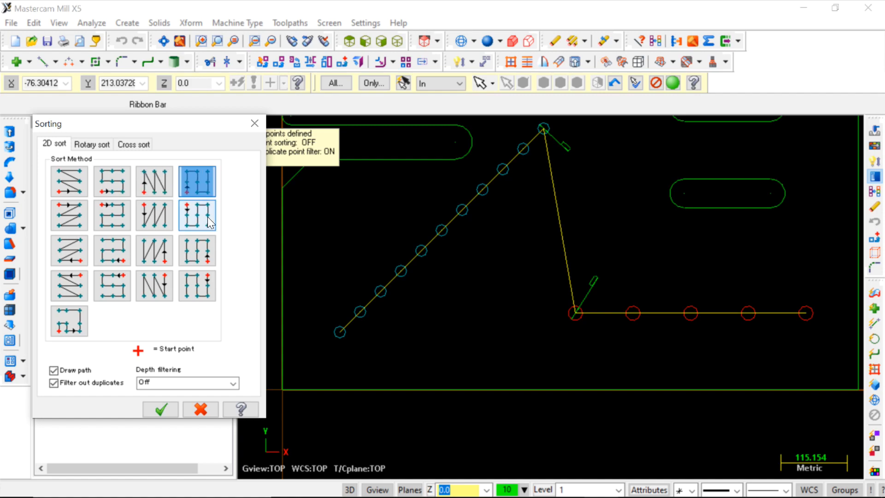
left_click(201, 226)
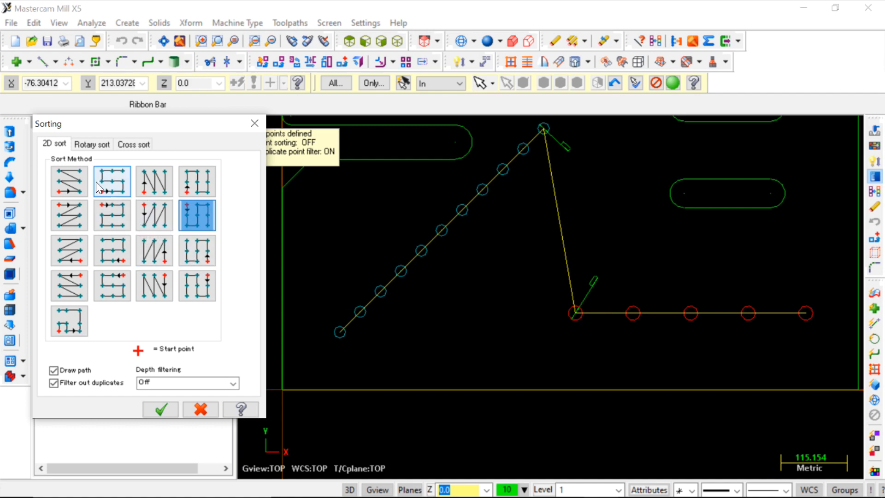
left_click(76, 187)
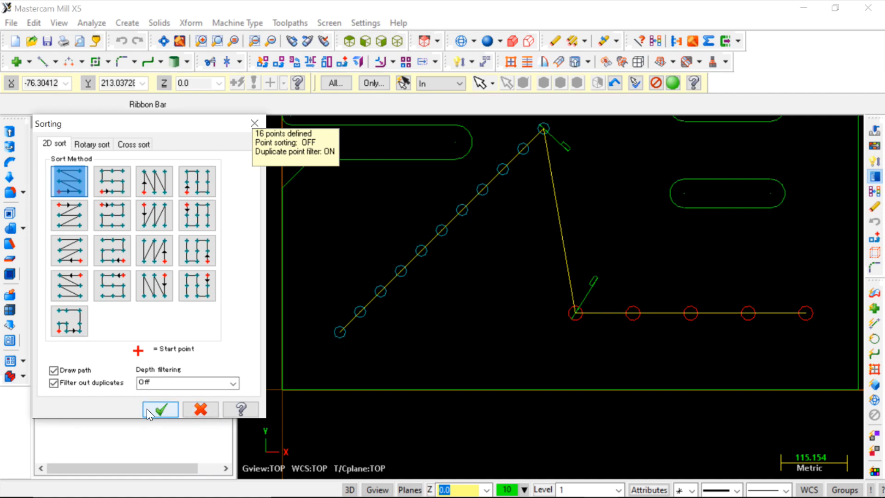
left_click(200, 284)
left_click(196, 249)
left_click(197, 215)
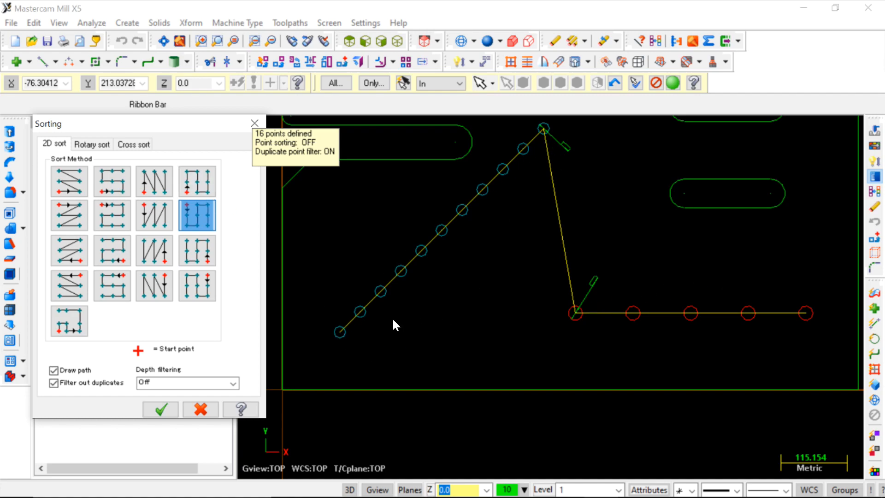
left_click(69, 190)
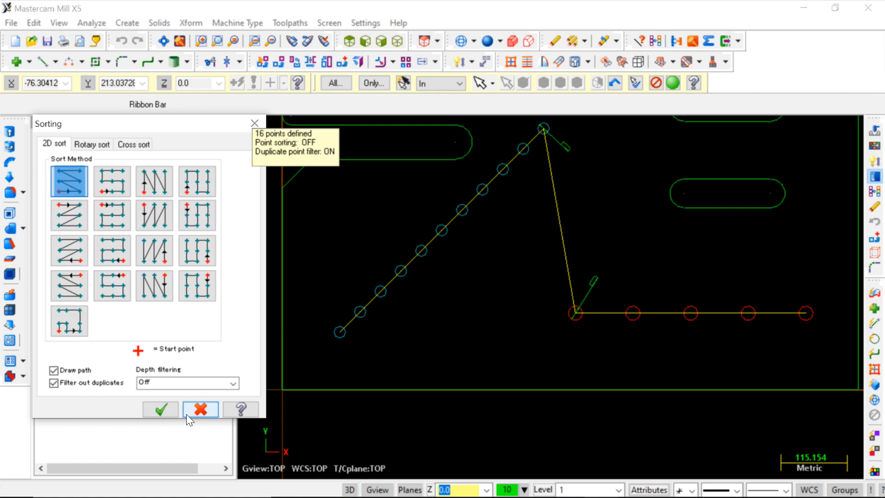
left_click(165, 406)
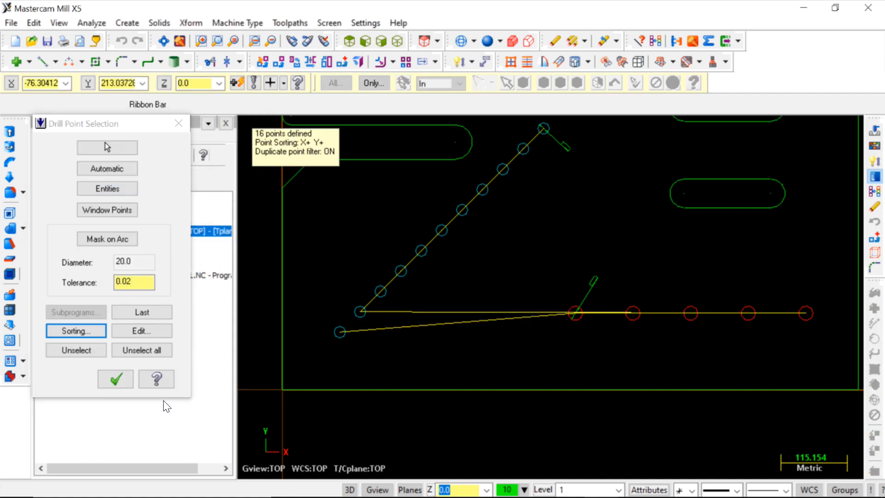
left_click(116, 381)
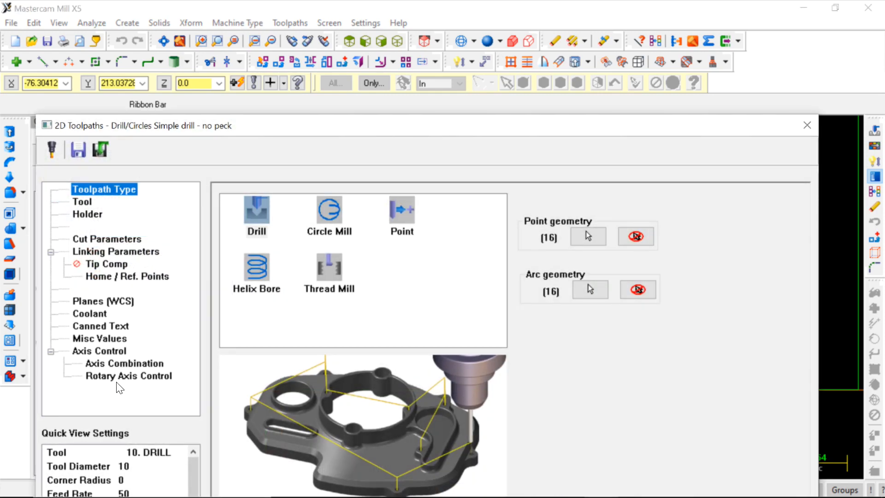
Try to reposition the drill toolpath dialog so its lower part fits on the screen, and cancel the toolpath.
left_click_drag(268, 132, 242, 18)
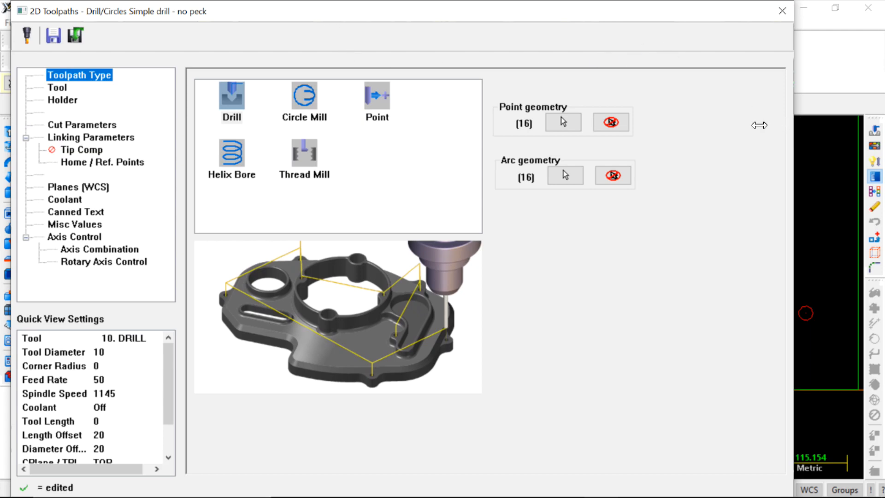
left_click_drag(636, 17, 686, 70)
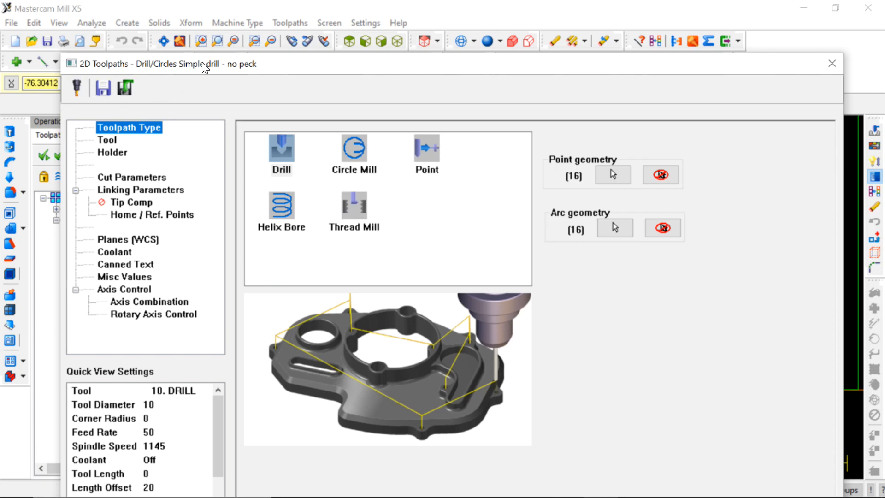
left_click_drag(295, 70, 268, 17)
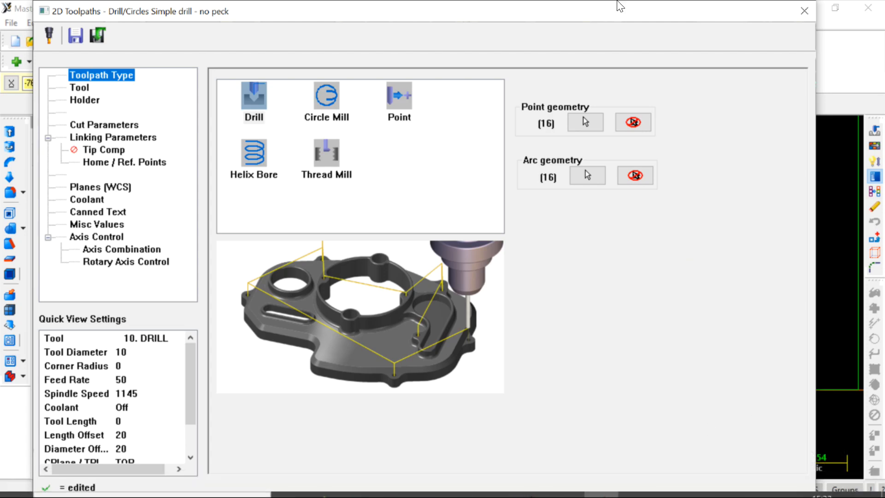
left_click_drag(632, 14, 650, 96)
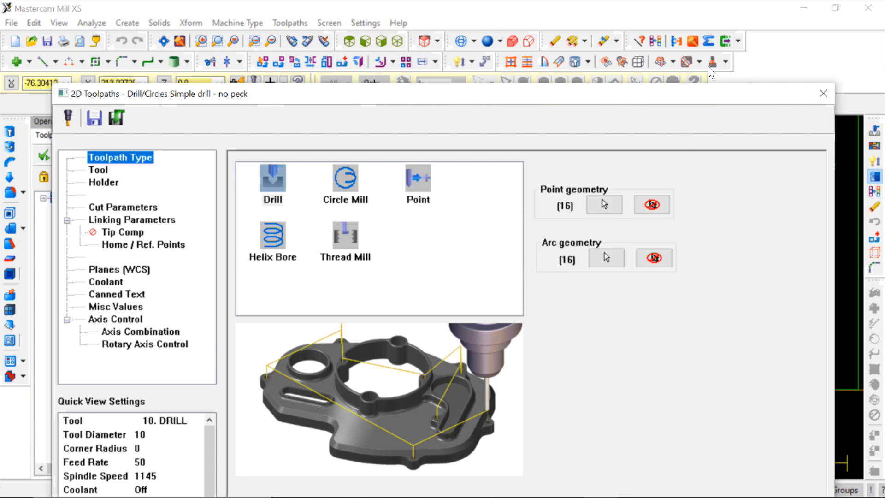
mouse_move(464, 474)
key("alt+Tab")
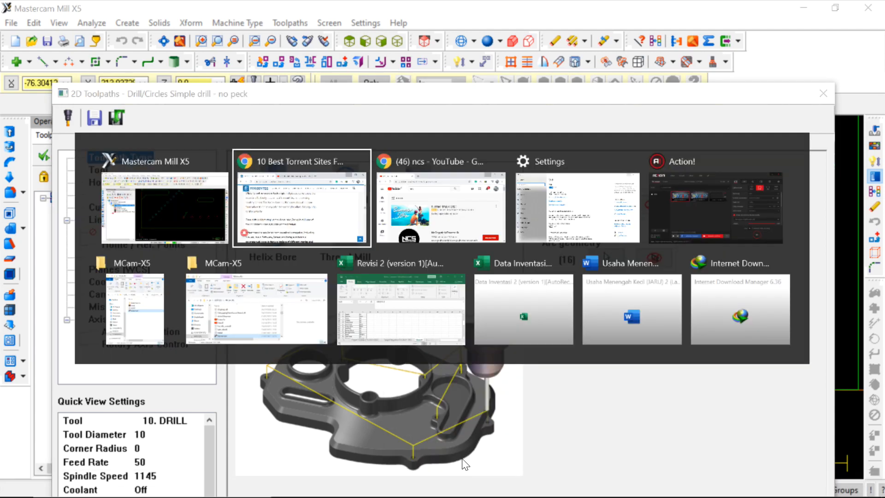
key("alt+Tab")
key("alt+Tab")
key("alt+Tab")
key("alt+Tab")
key("alt+Tab")
key("alt+Tab")
key("alt+Tab")
key("alt+Tab")
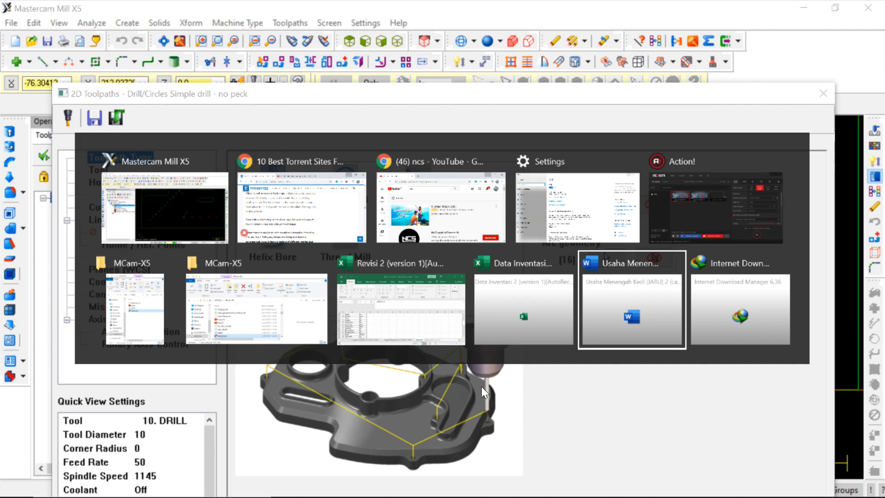
key("alt+Tab")
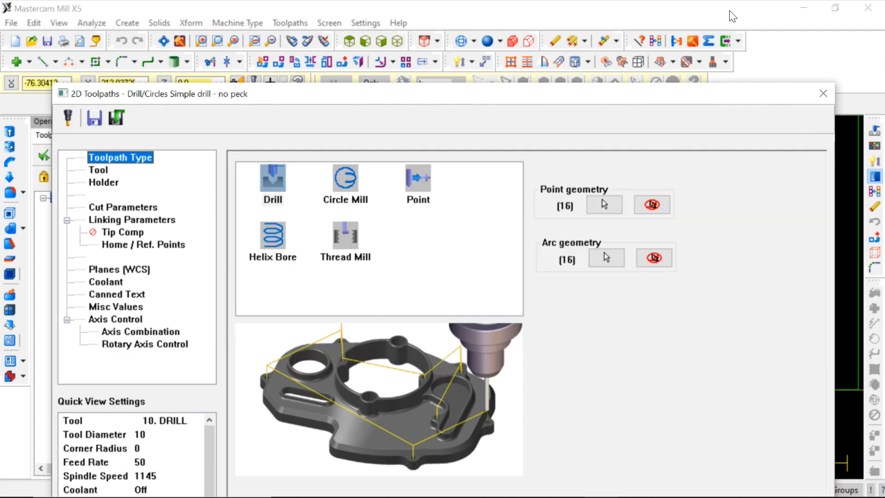
key("Escape")
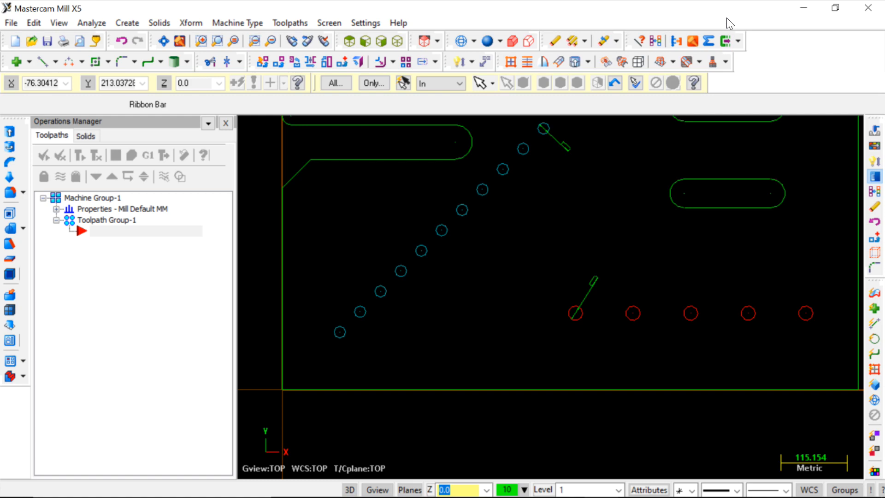
Set the Windows display scale to 100% (Recommended) in the display settings, and return to Mastercam.
left_click(805, 5)
right_click(384, 123)
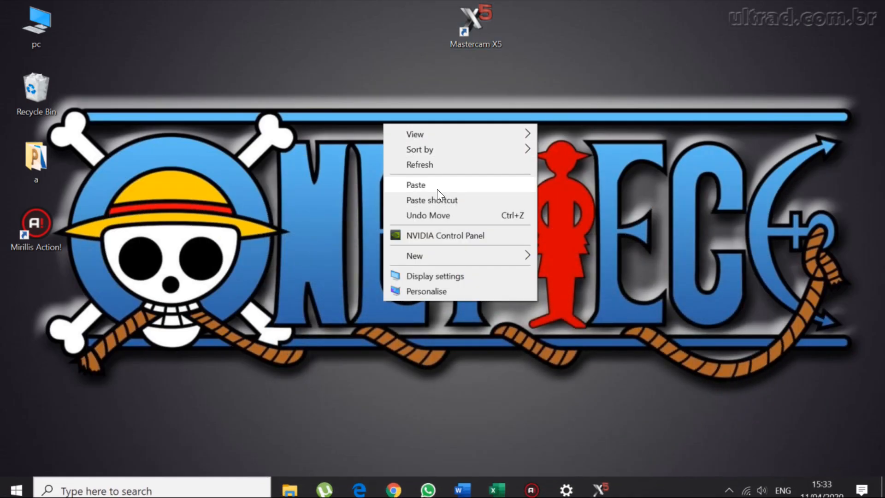
left_click(442, 275)
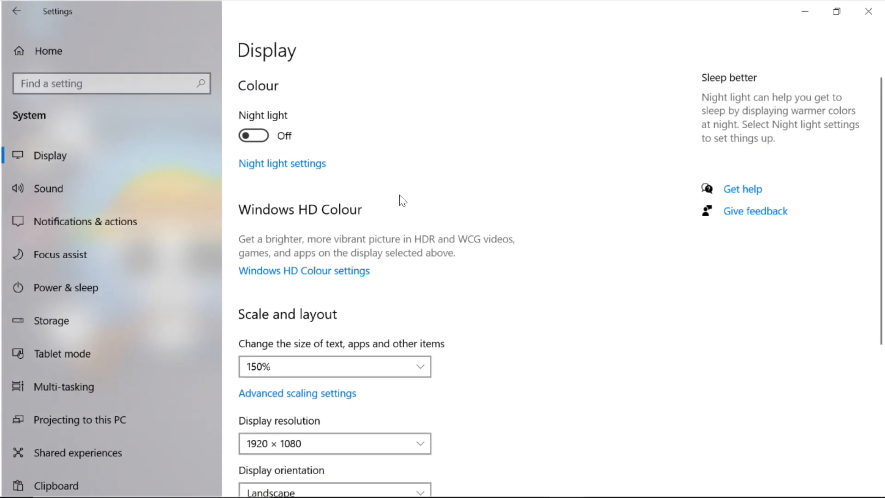
left_click(267, 367)
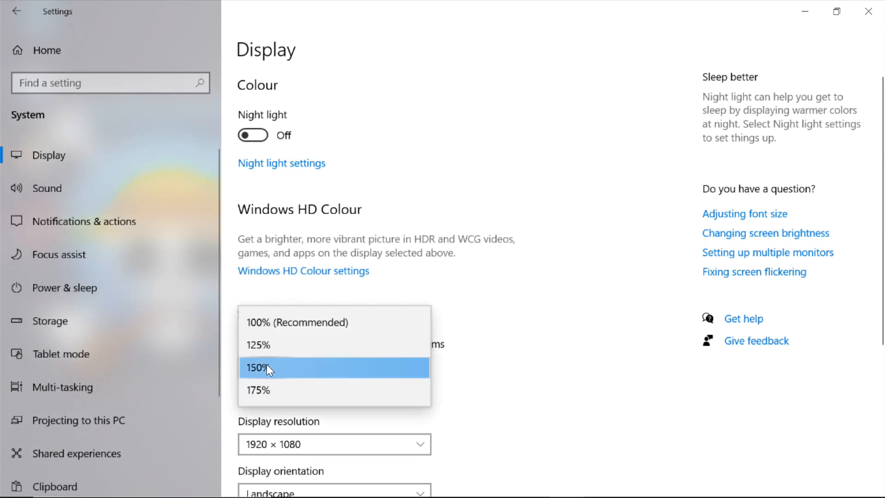
left_click(252, 325)
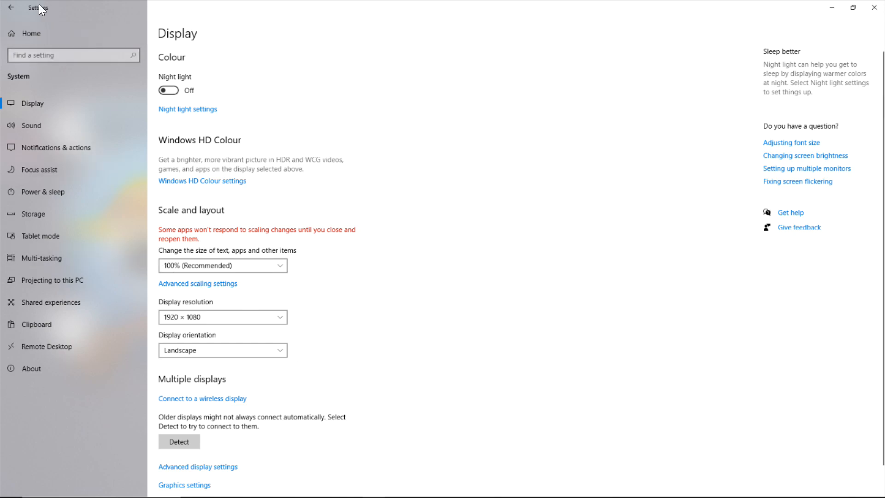
left_click(11, 7)
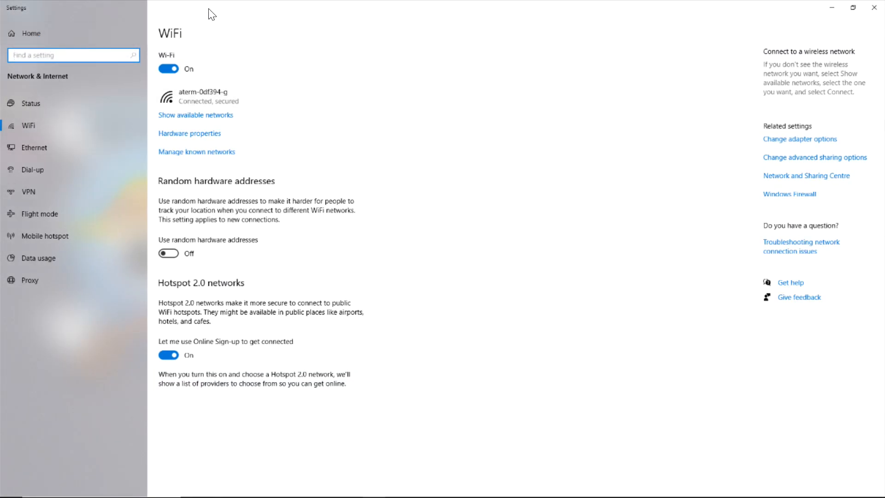
left_click(832, 9)
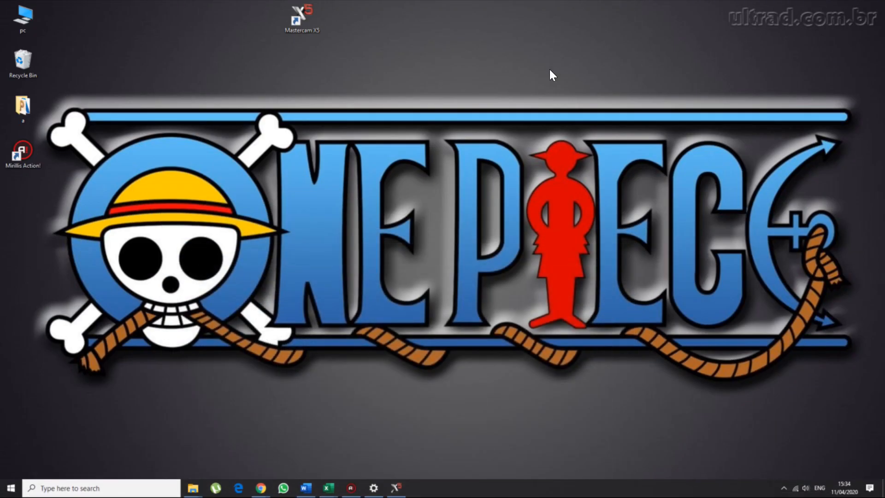
left_click(395, 488)
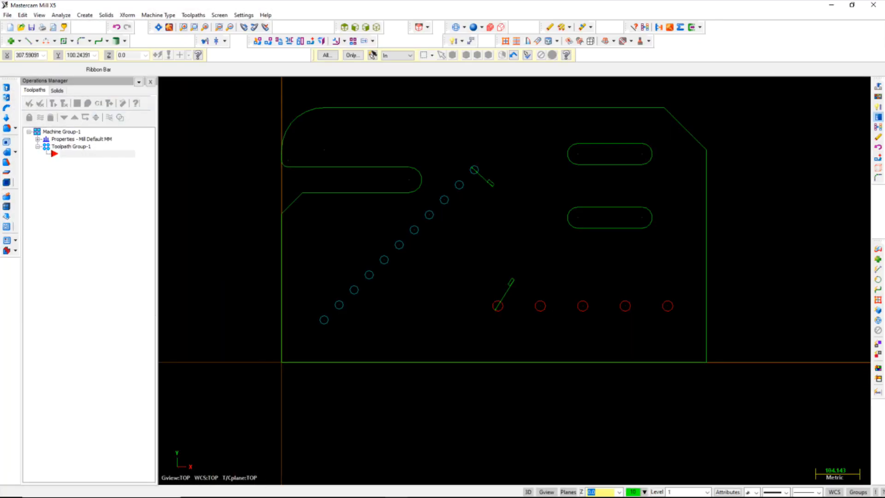
Create a Drill toolpath in Toolpath Group-1 with the NC name "T".
right_click(73, 199)
mouse_move(97, 206)
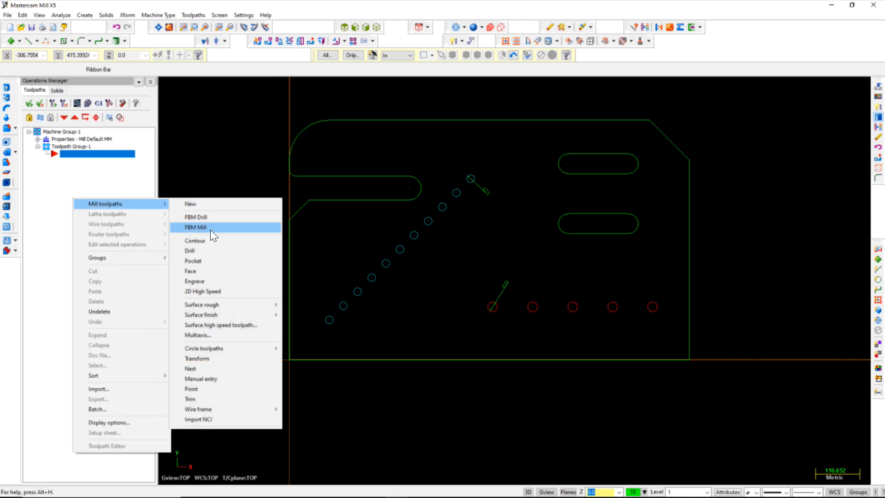
left_click(209, 249)
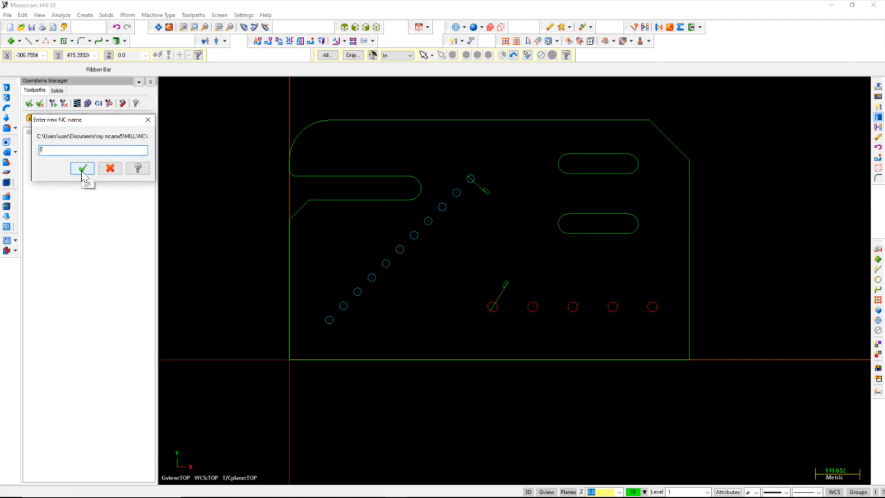
type("T")
left_click(73, 168)
Choose drill points by entities and pick all circles of the diagonal row from the lowest to the uppermost.
left_click(82, 164)
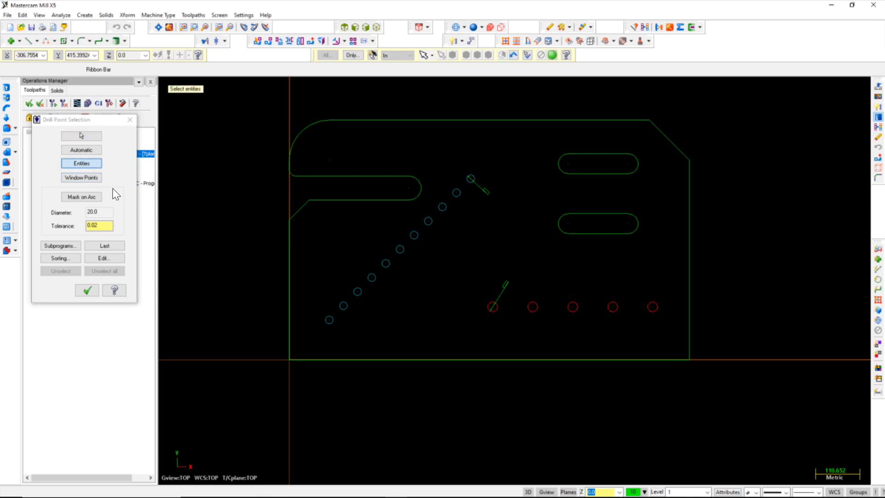
scroll(328, 318, "up", 2)
left_click(330, 320)
left_click(350, 301)
left_click(369, 281)
left_click(389, 262)
left_click(408, 243)
left_click(428, 223)
left_click(447, 204)
left_click(467, 184)
left_click(486, 165)
left_click(506, 145)
left_click(525, 125)
Add the five red circles of the horizontal row from left to right and confirm the drill point selection.
left_click(556, 303)
left_click(611, 302)
left_click(666, 302)
left_click(722, 302)
left_click(777, 302)
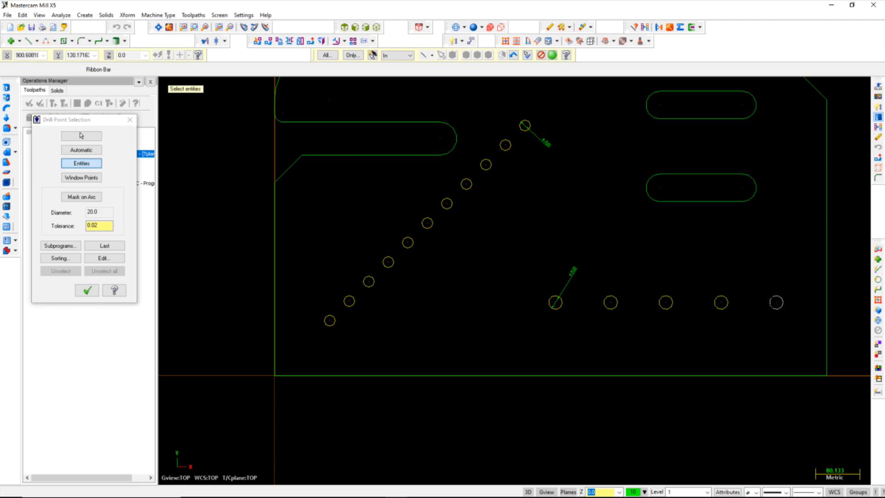
key("Return")
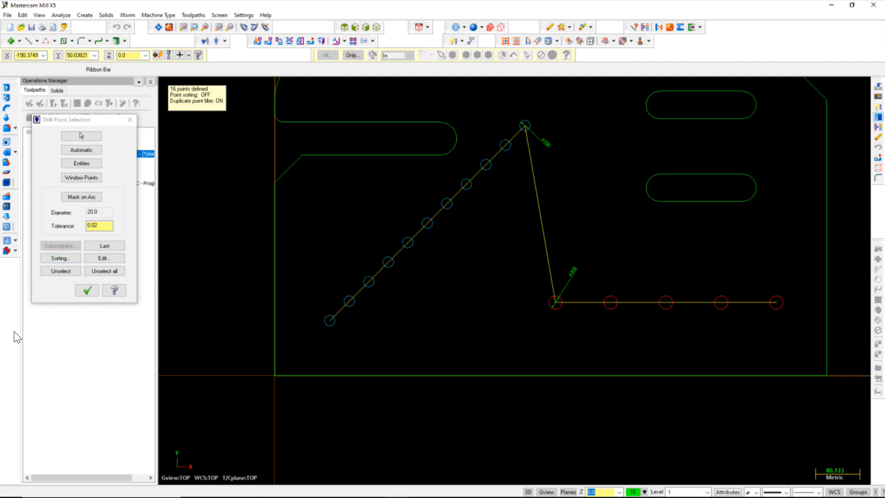
Sort the selected drill points with the X+ Y+ zigzag method.
left_click(53, 258)
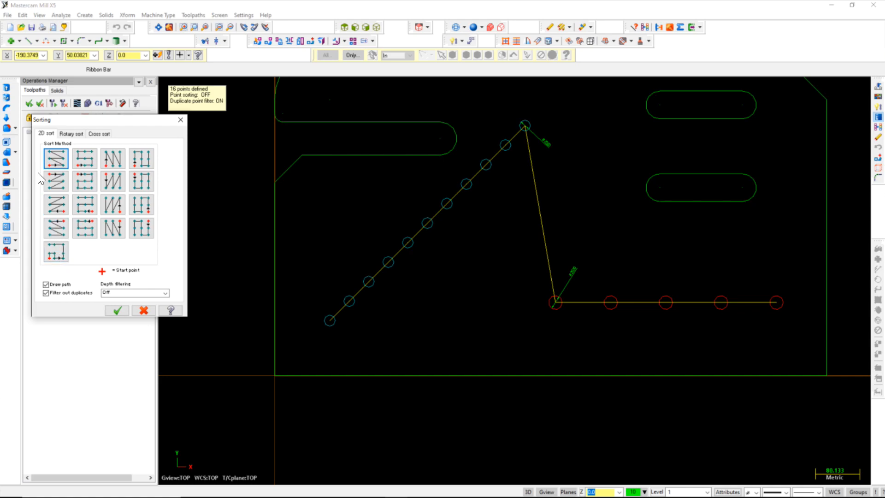
left_click(117, 310)
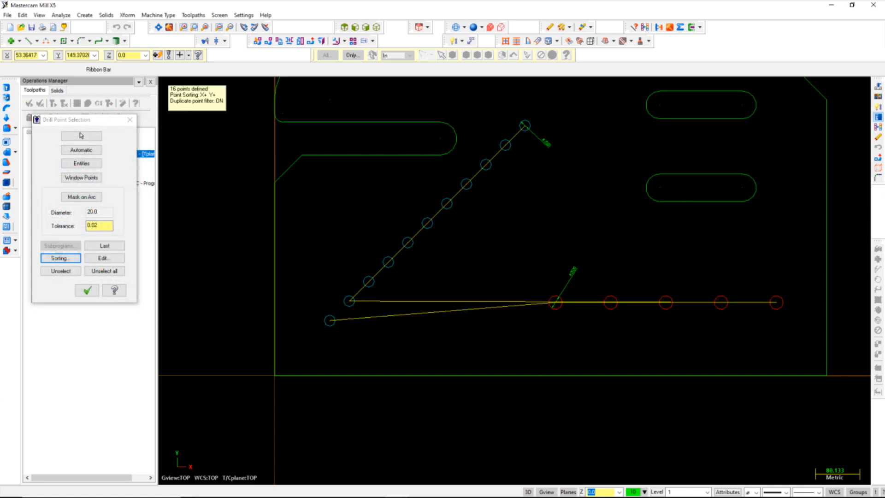
Re-sort the drill points with the Y+ X+ method and accept the drill point selection.
left_click(69, 259)
left_click(81, 160)
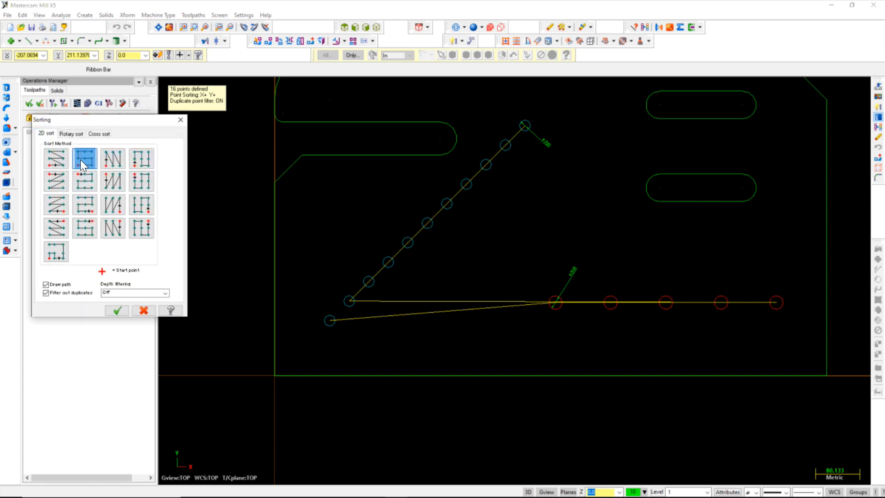
left_click(111, 161)
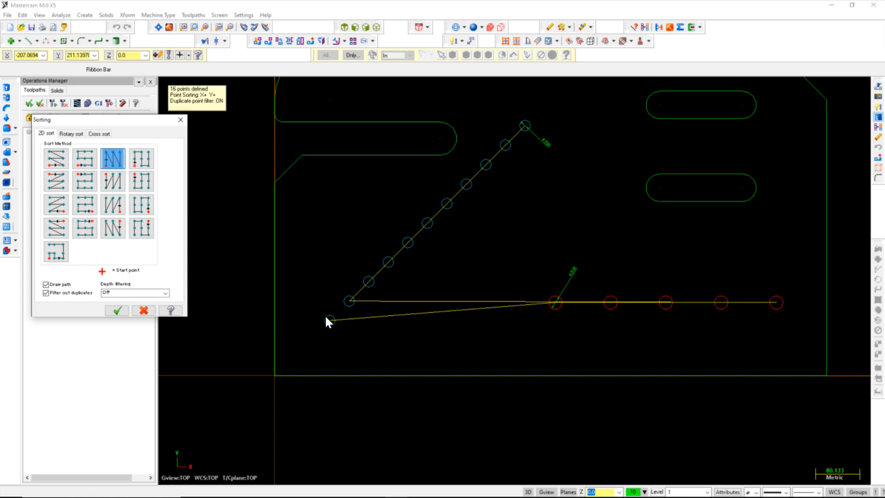
left_click(58, 167)
left_click(76, 158)
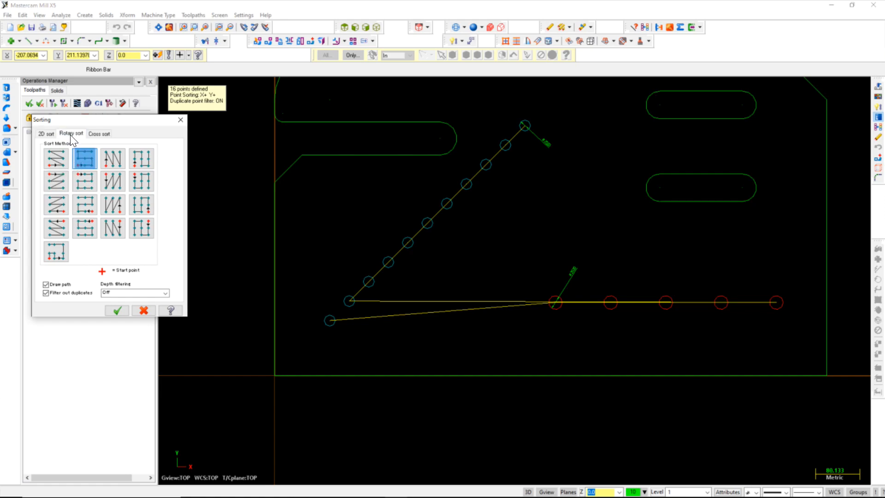
left_click(70, 135)
left_click(48, 135)
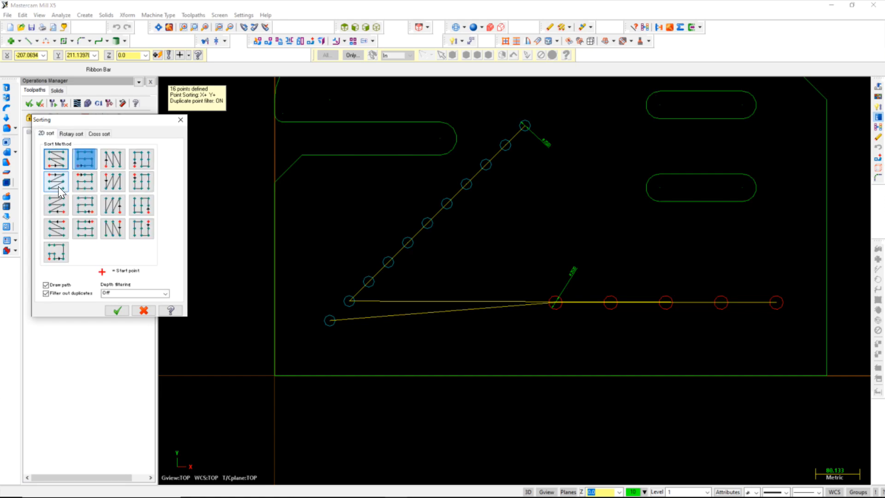
left_click(81, 186)
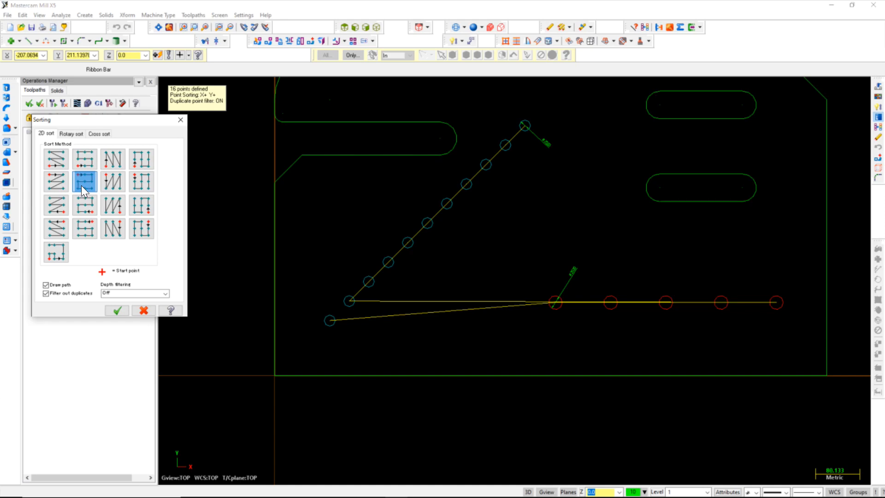
left_click(106, 161)
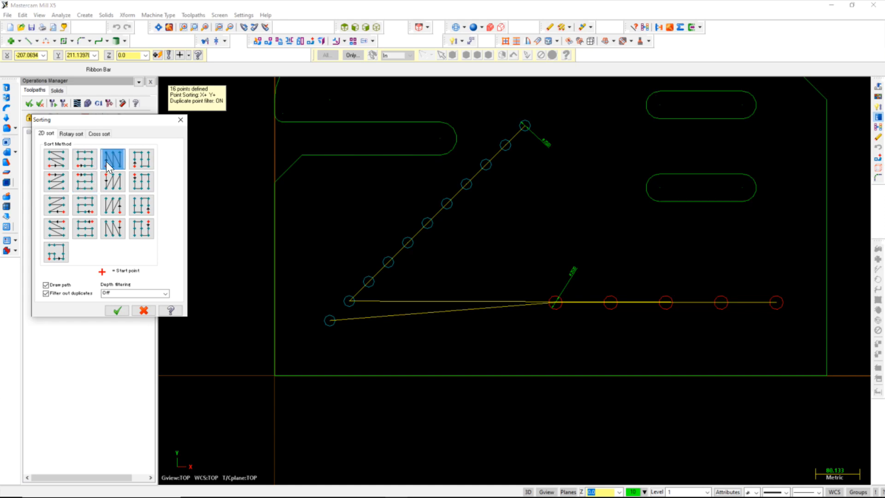
left_click(117, 311)
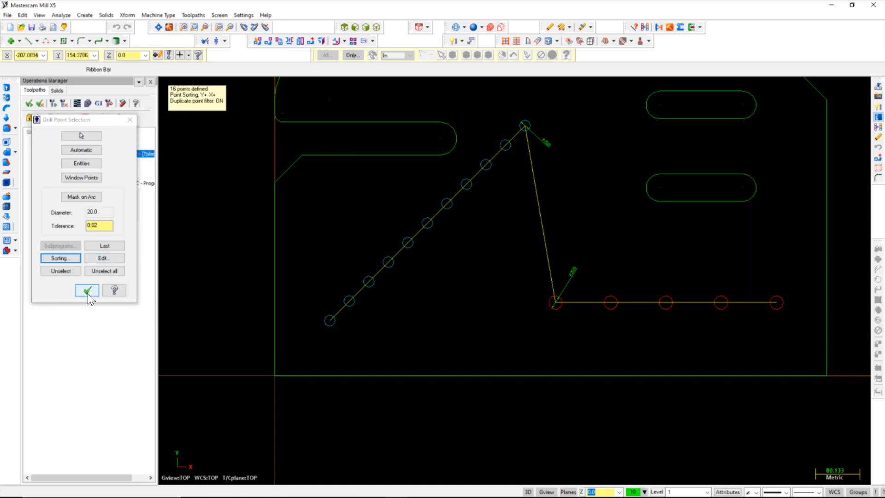
left_click(87, 290)
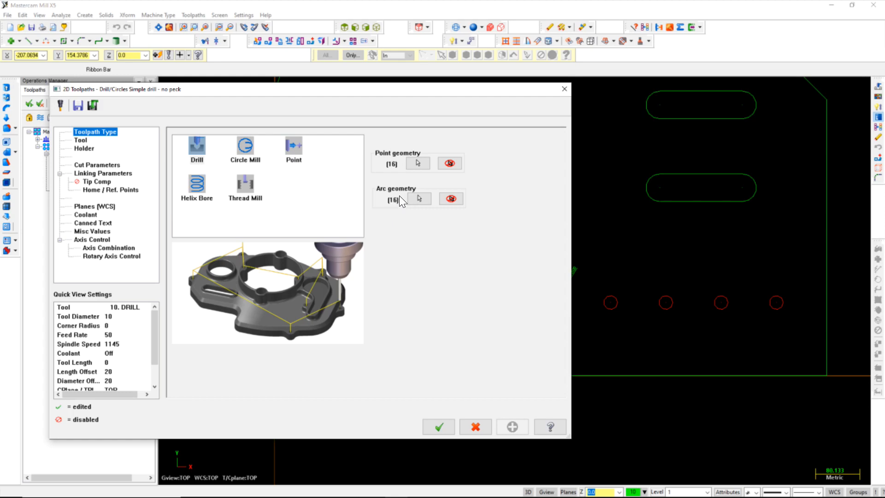
Reposition the drill toolpath dialog and display its tool settings.
left_click_drag(279, 96, 217, 365)
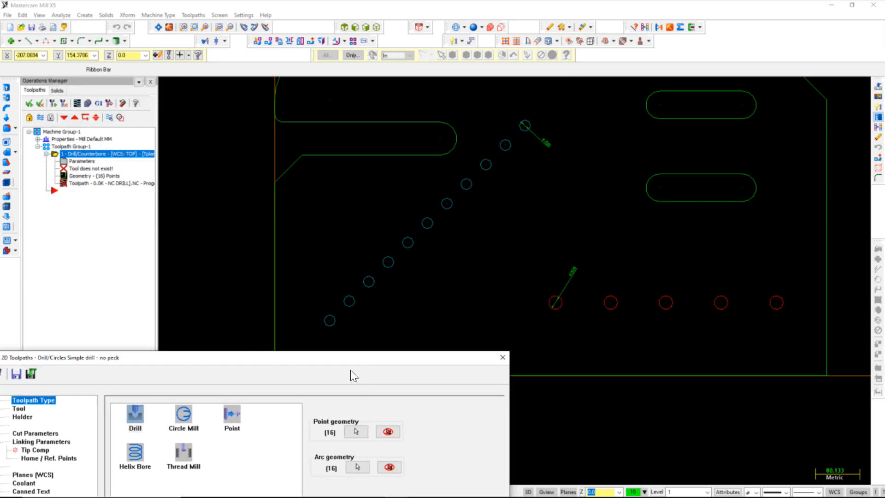
left_click_drag(350, 363, 485, 95)
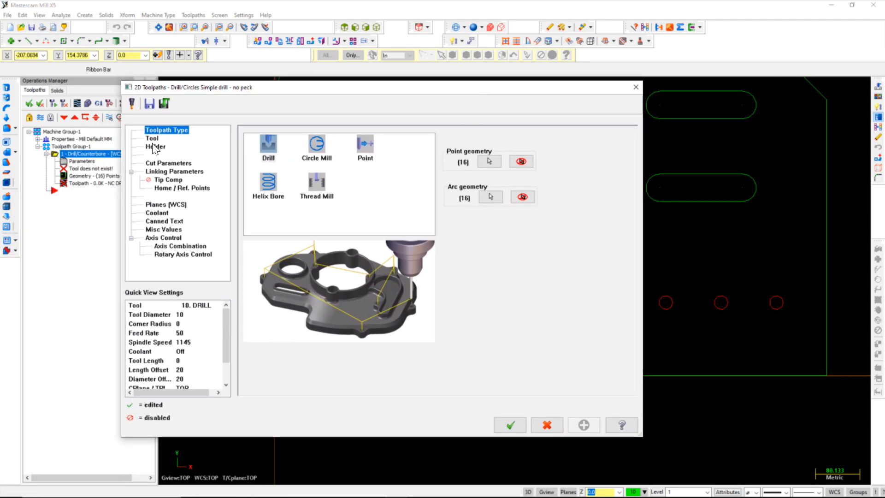
left_click(153, 141)
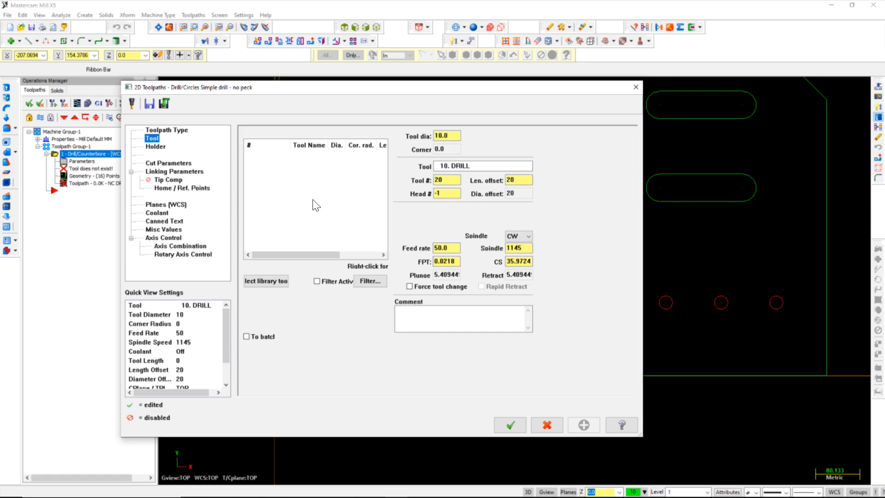
Browse the MILL_MM tool library and examine the types, parameters and drill geometry offered for a new tool.
right_click(282, 174)
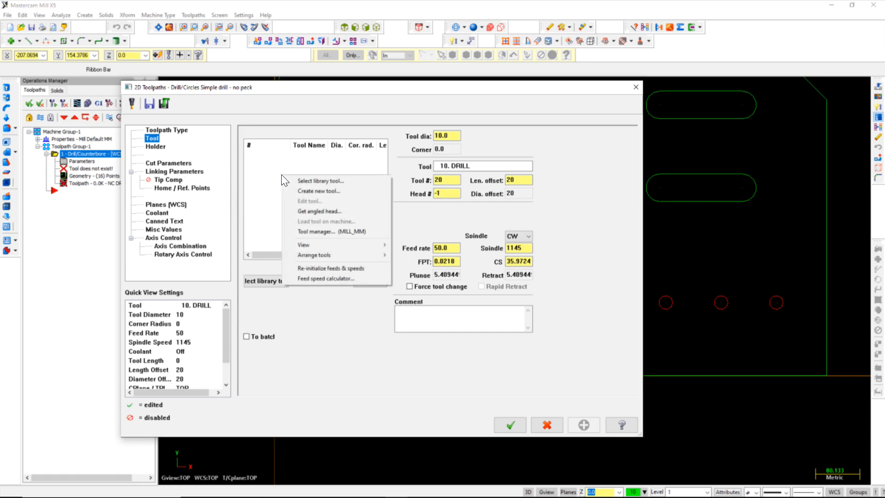
left_click(330, 181)
scroll(174, 185, "down", 20)
scroll(173, 185, "down", 16)
scroll(97, 219, "down", 20)
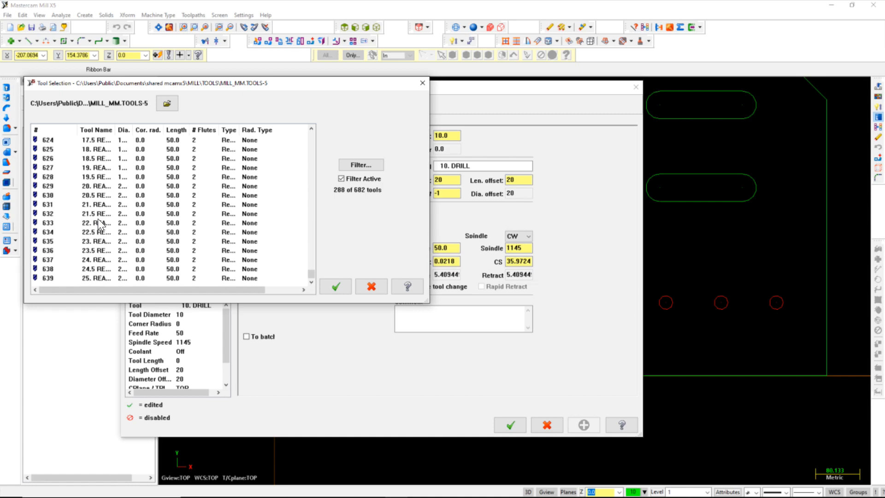
left_click(370, 286)
right_click(293, 174)
left_click(317, 188)
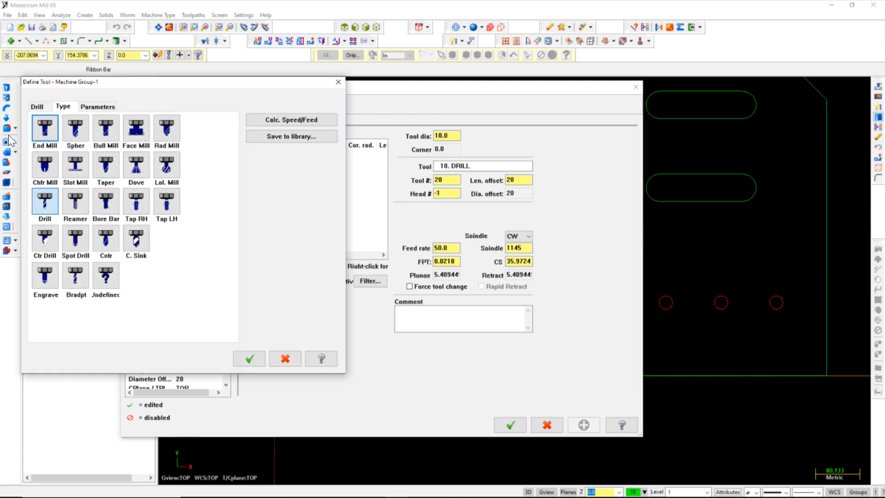
left_click(89, 108)
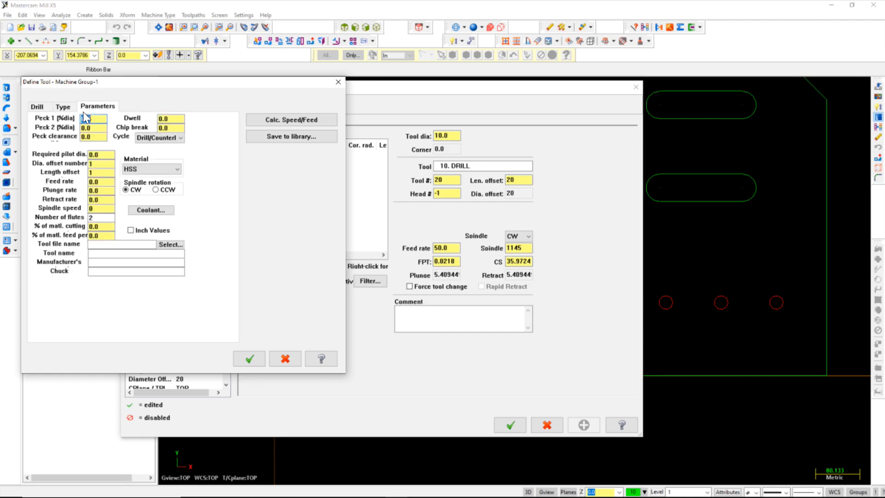
left_click(41, 106)
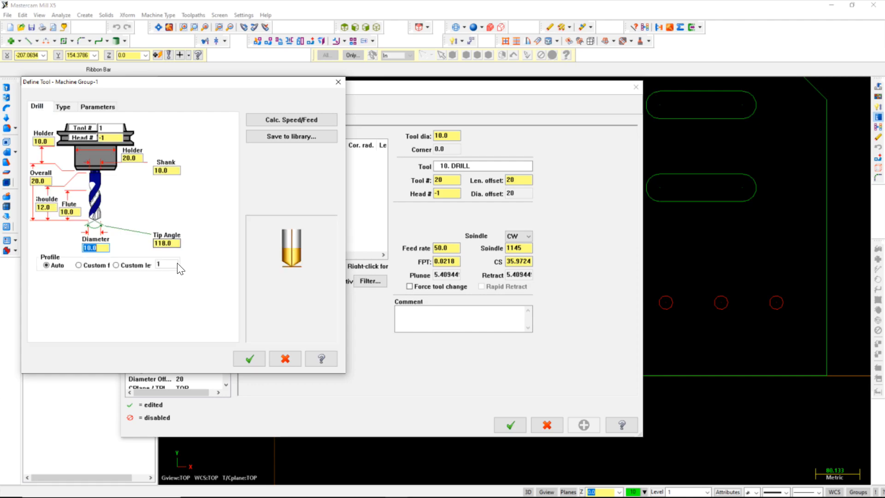
left_click(282, 359)
Review the tool type filter of the MILL_MM library and the drill's feed per tooth and cutting speed fields.
right_click(273, 199)
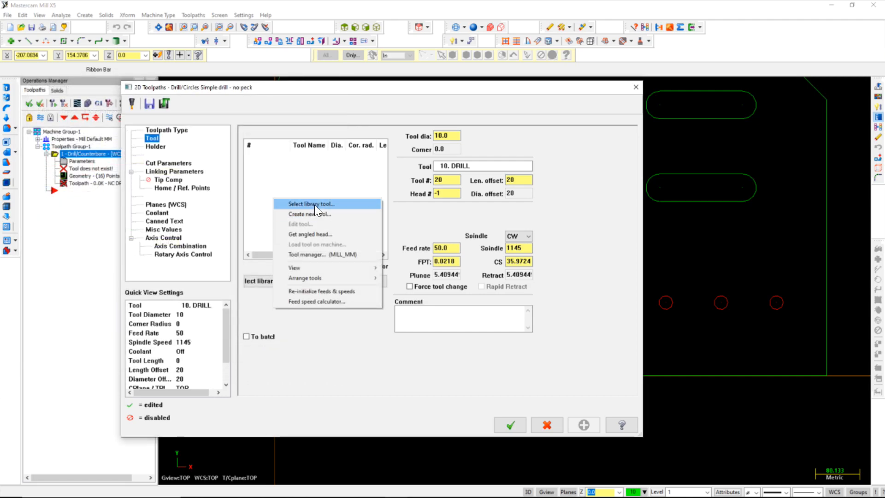
left_click(315, 205)
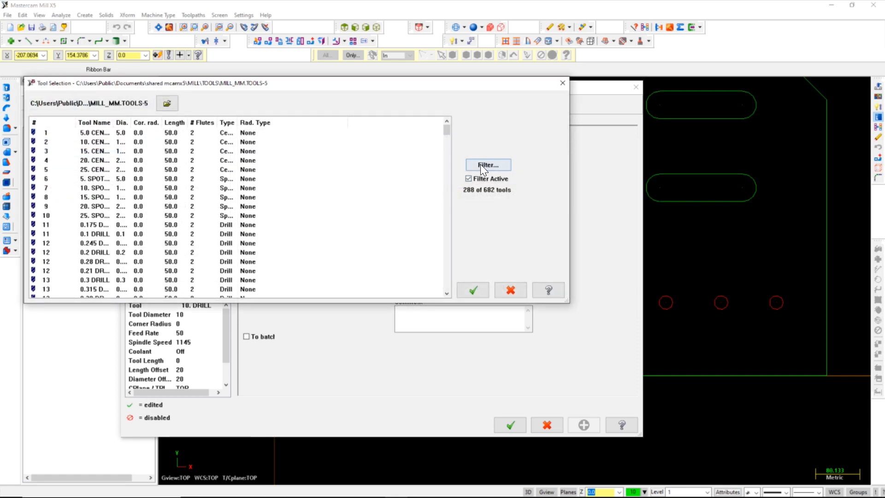
left_click(472, 165)
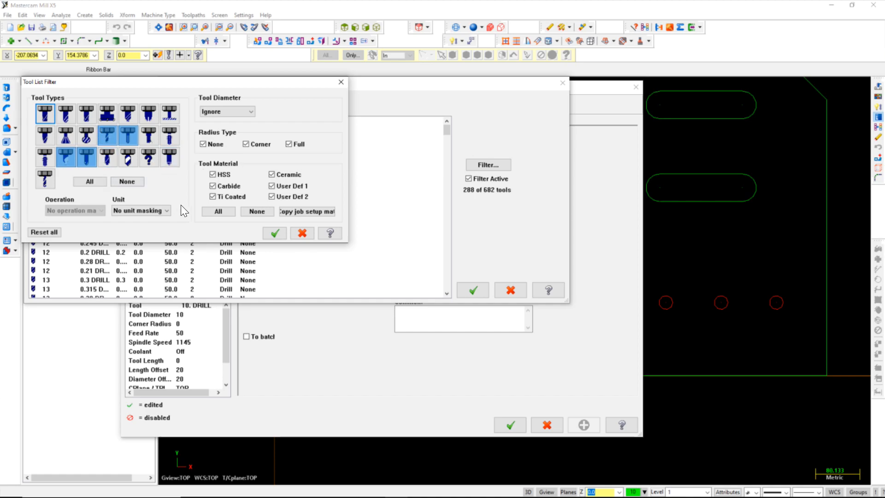
left_click(272, 233)
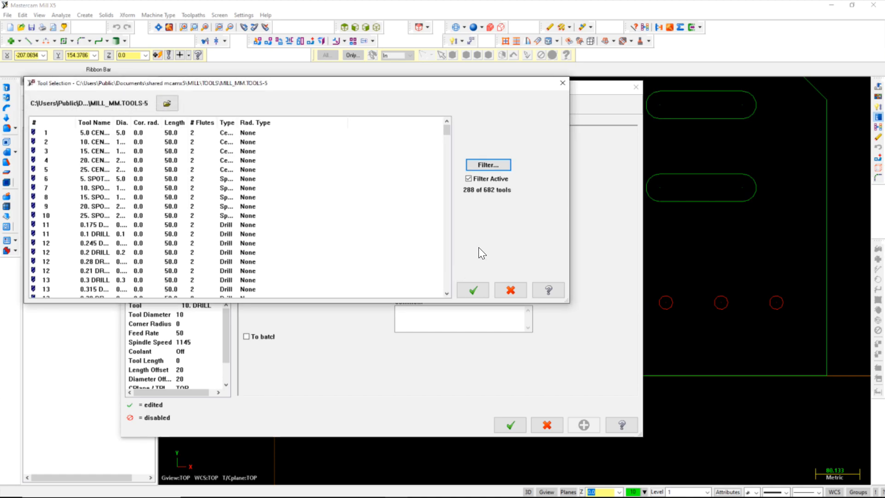
left_click(465, 287)
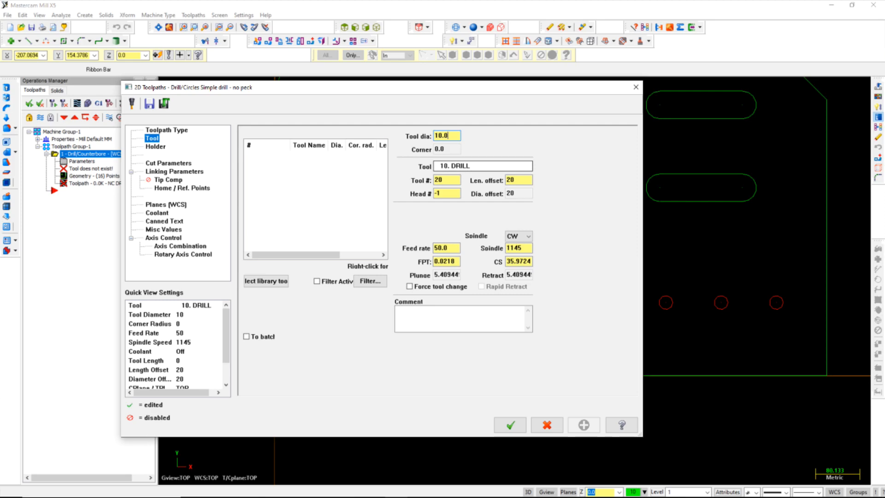
left_click_drag(527, 262, 524, 262)
left_click(456, 261)
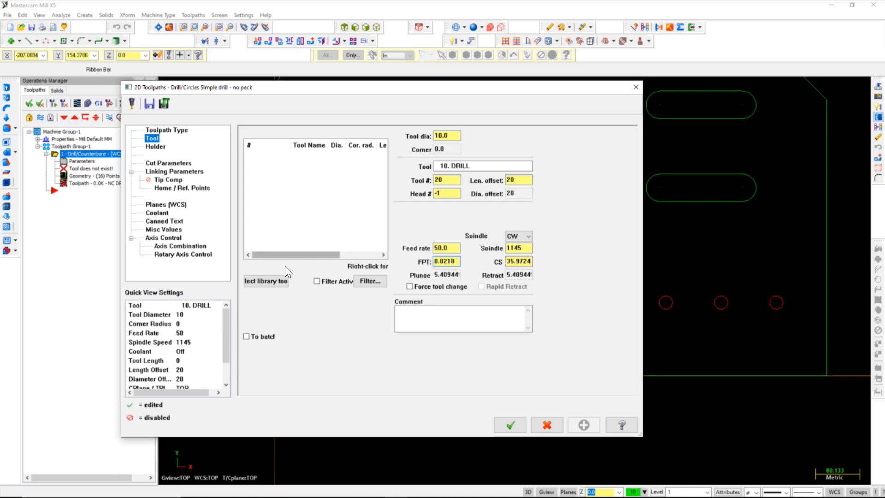
Add tool 110, the 10. DRILL, from the MILL_MM library and select it for the toolpath.
left_click(275, 282)
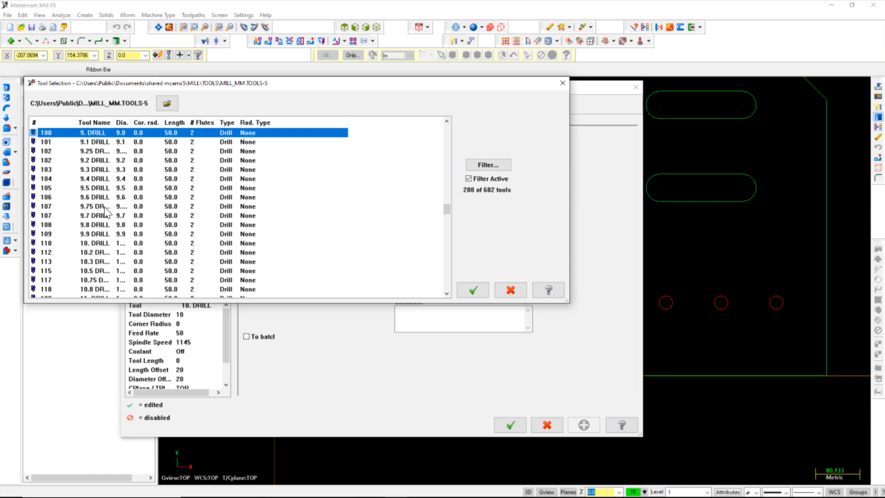
left_click(100, 245)
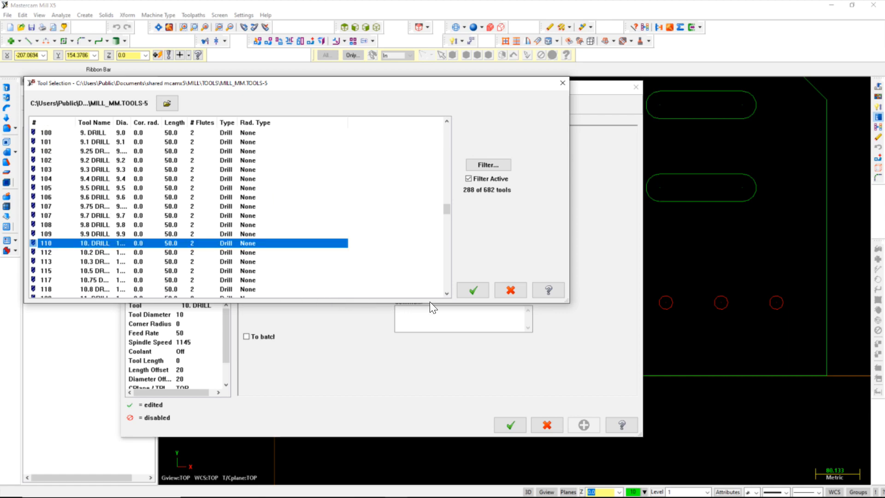
left_click(474, 291)
left_click(319, 154)
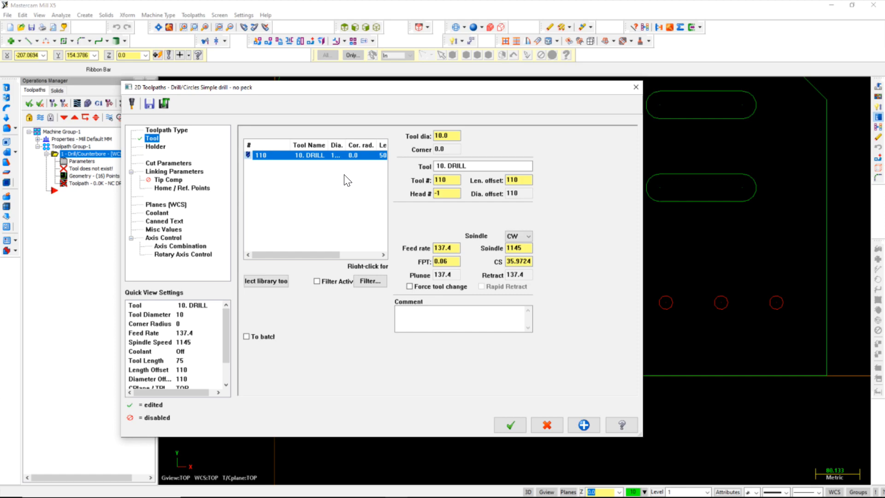
Check the Center Drill type in the library's tool list filter and the selected drill's cutting speed field.
right_click(331, 192)
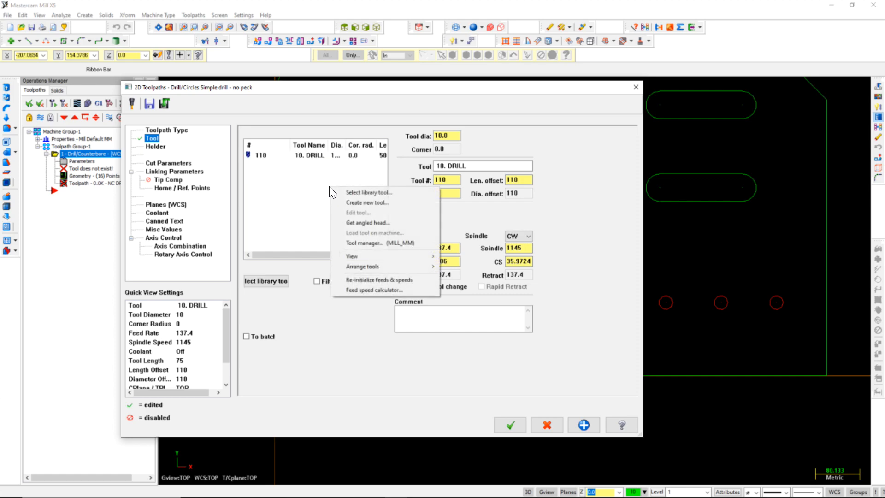
left_click(352, 192)
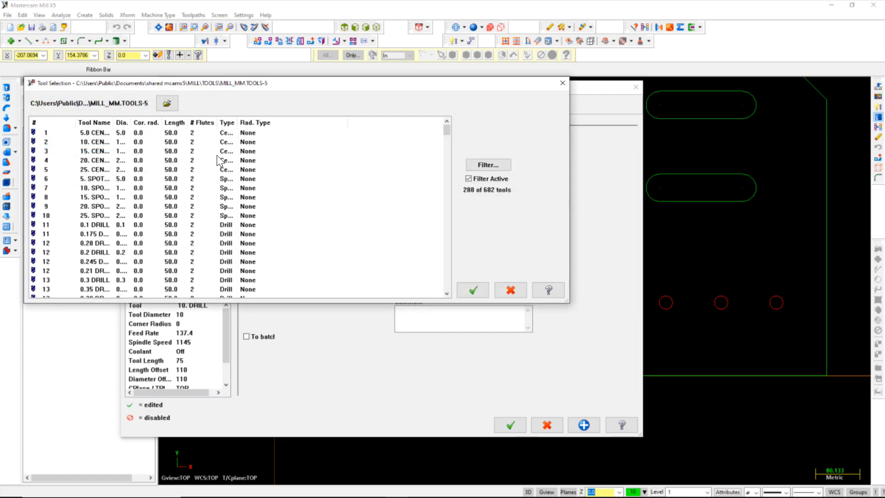
left_click(474, 164)
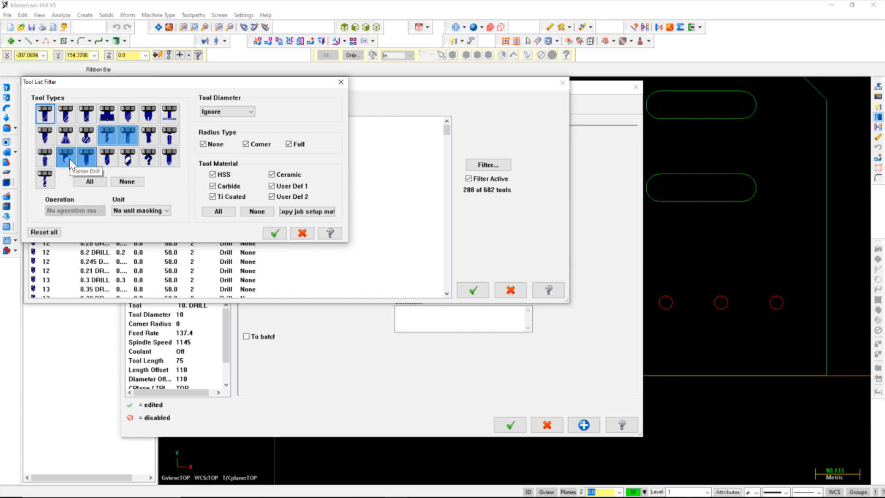
left_click(272, 233)
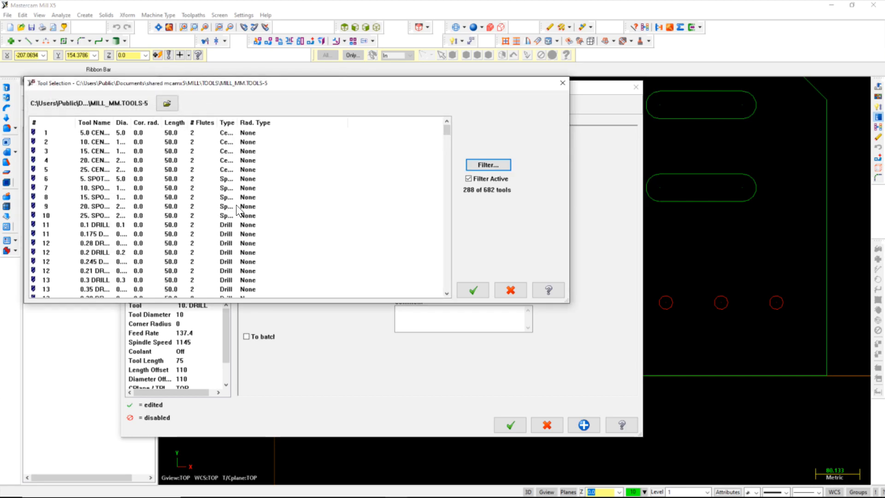
left_click(498, 287)
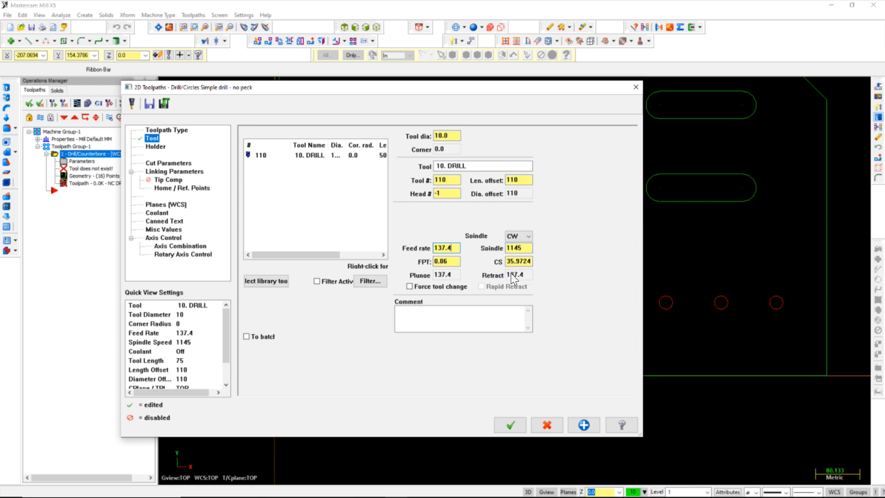
left_click(520, 261)
Load the BT45 holder library for the drill's holder settings.
left_click(157, 147)
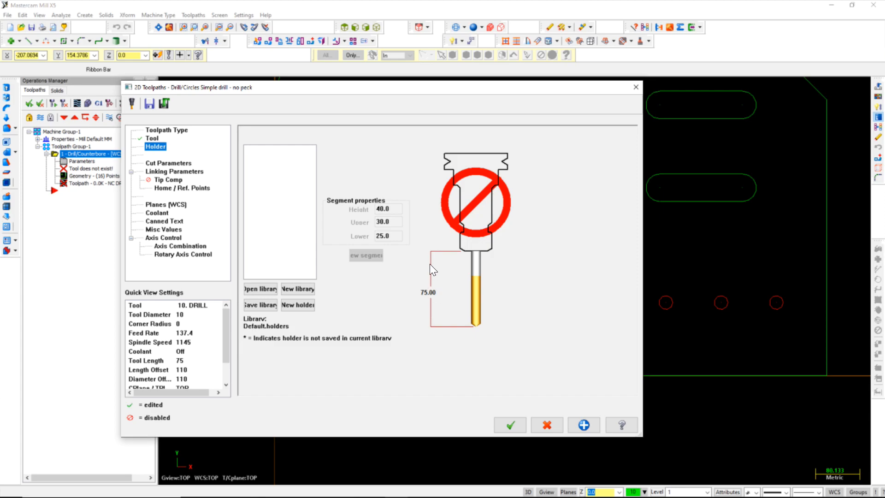
left_click(266, 288)
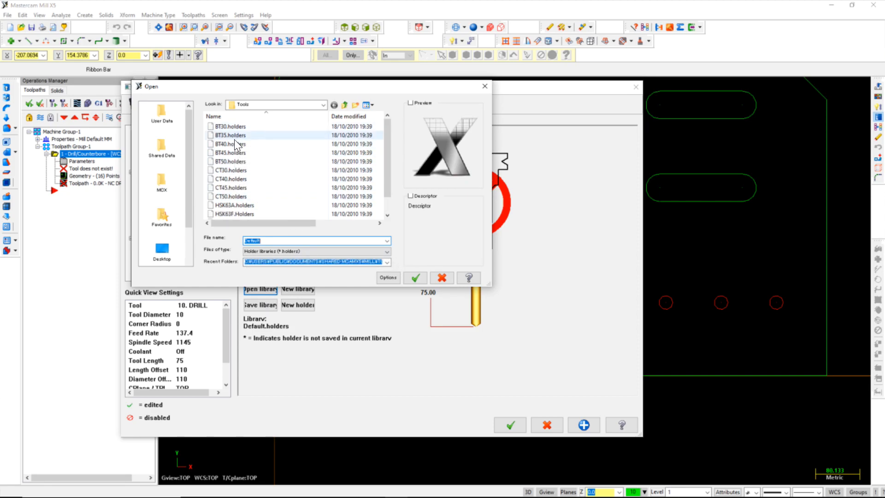
left_click(235, 152)
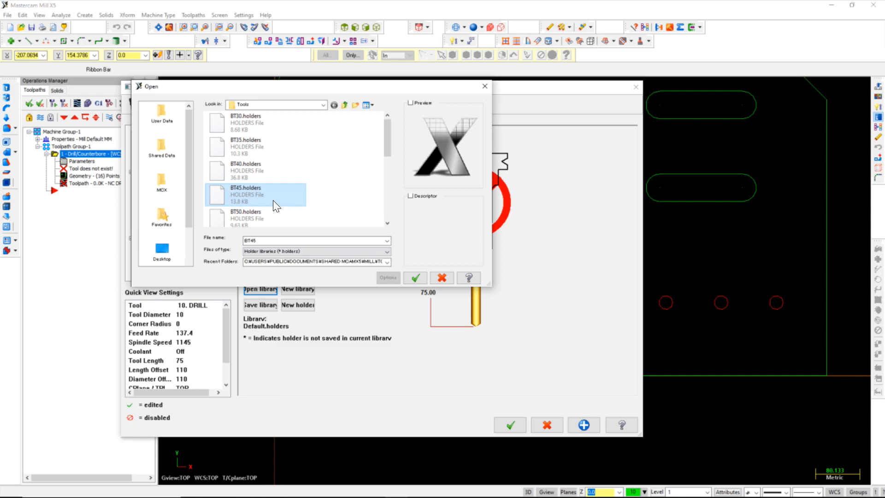
left_click(415, 278)
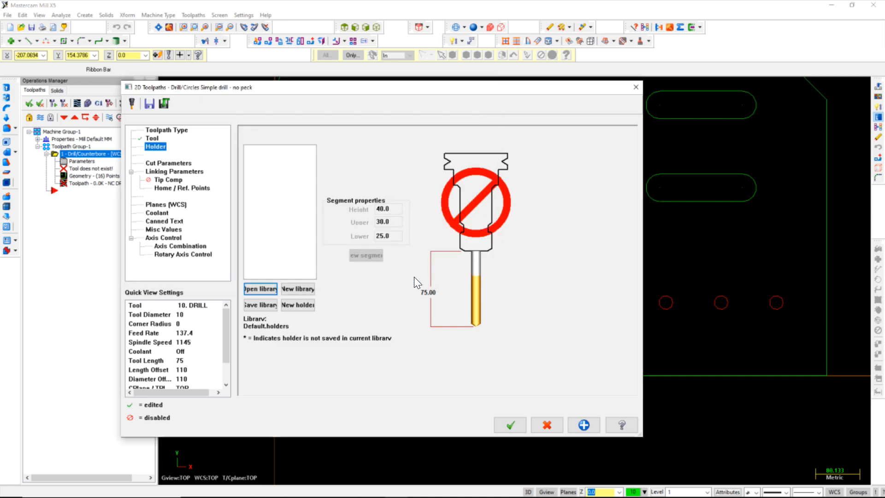
left_click(370, 258)
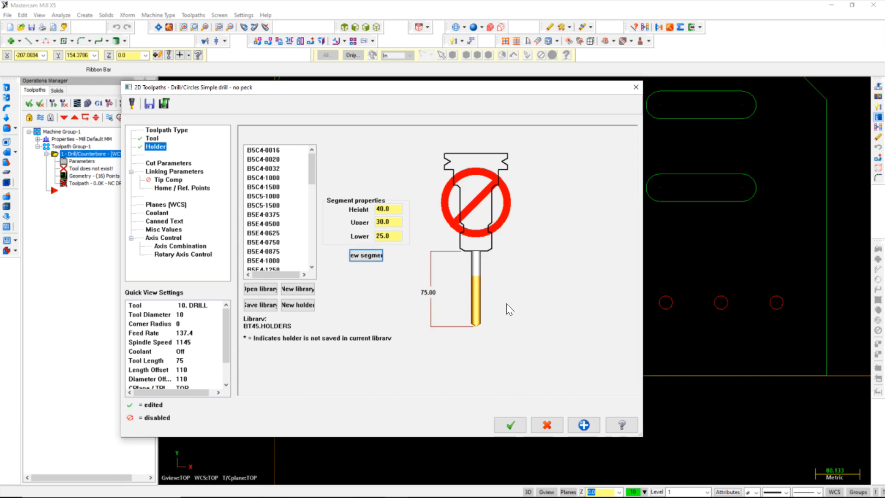
Compare several BT45 library holders and assign holder B5E5-1000 to the 10. DRILL.
left_click(273, 215)
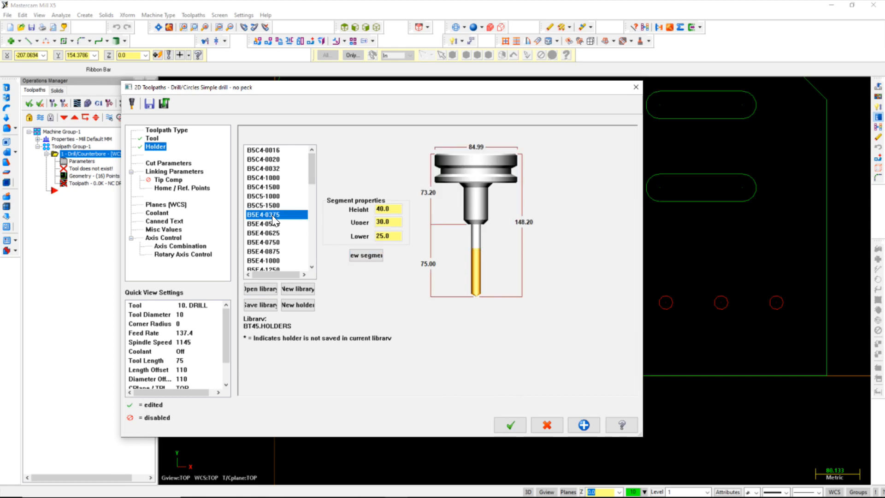
left_click(272, 242)
left_click(268, 179)
left_click(267, 168)
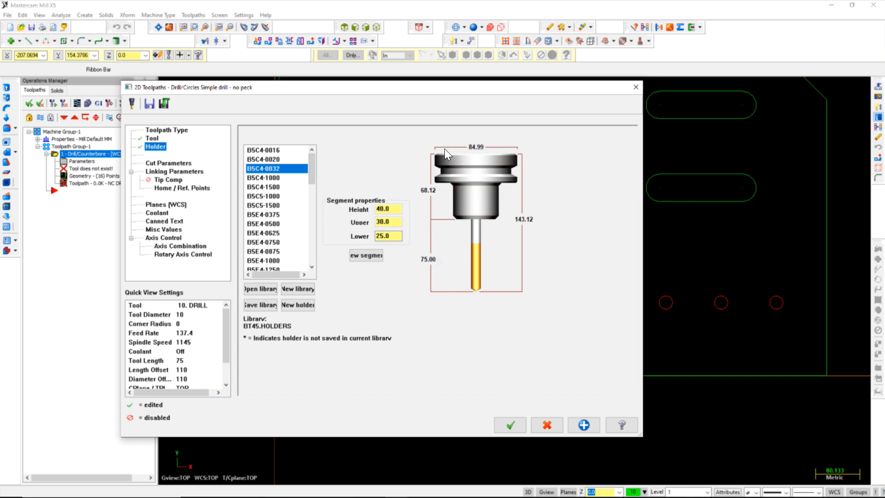
left_click(265, 251)
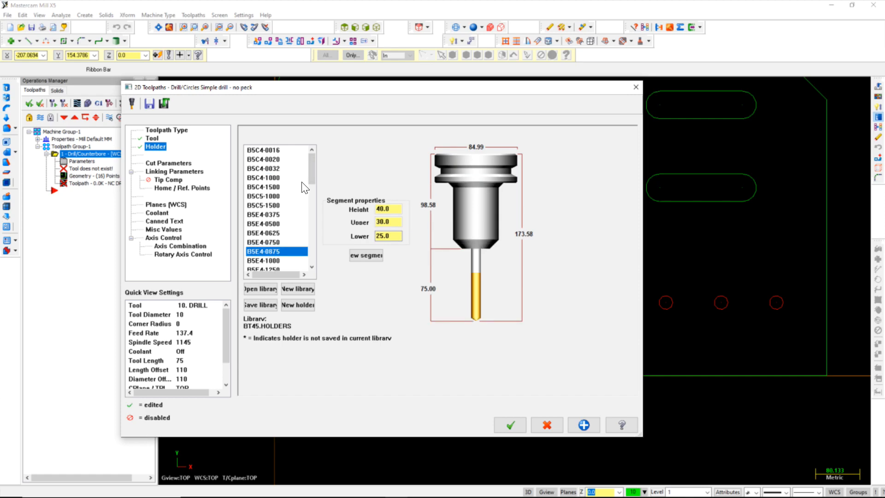
scroll(309, 178, "down", 3)
left_click(272, 223)
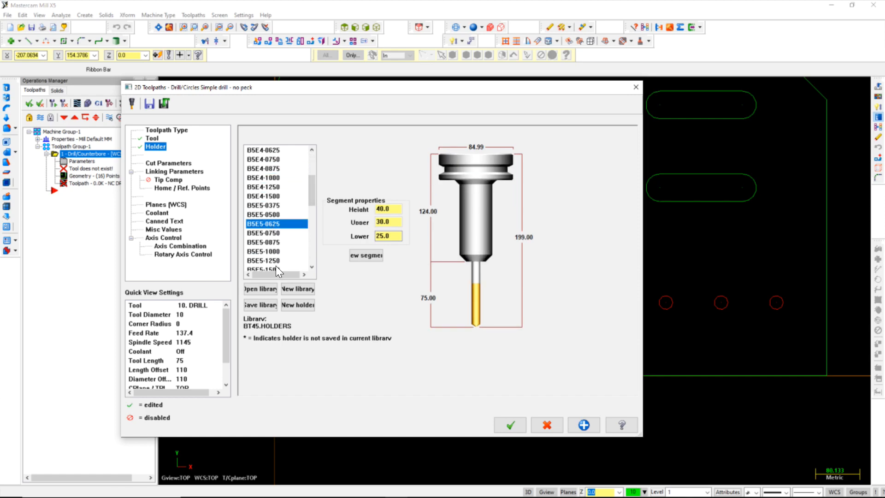
left_click(269, 251)
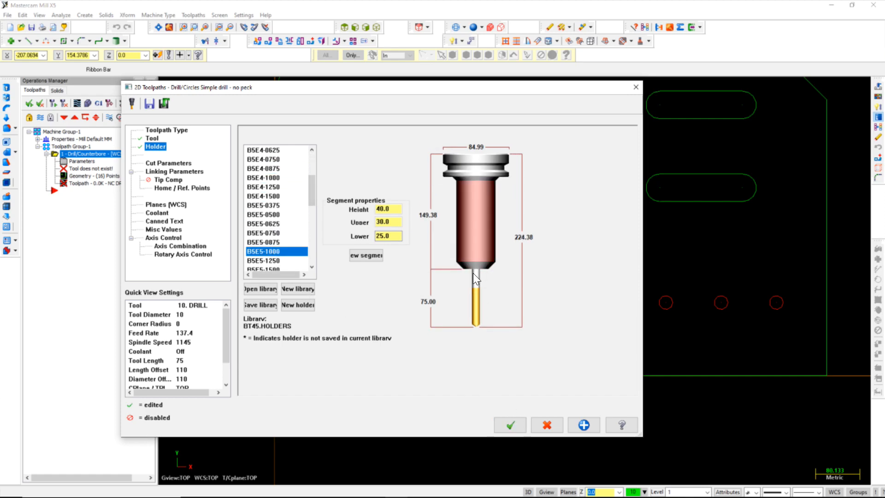
scroll(277, 241, "up", 3)
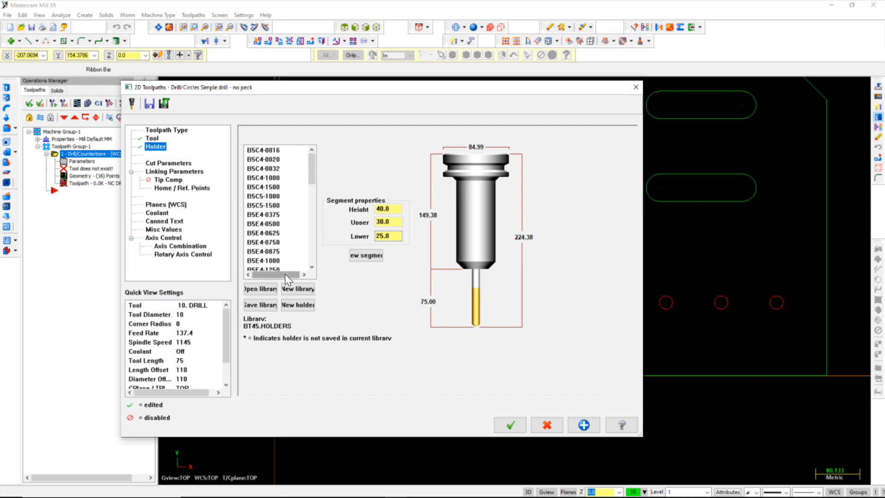
Compare the Drill/Counterbore and Peck Drill cycles in the cut parameters, leaving the cycle on Peck Drill.
left_click(162, 164)
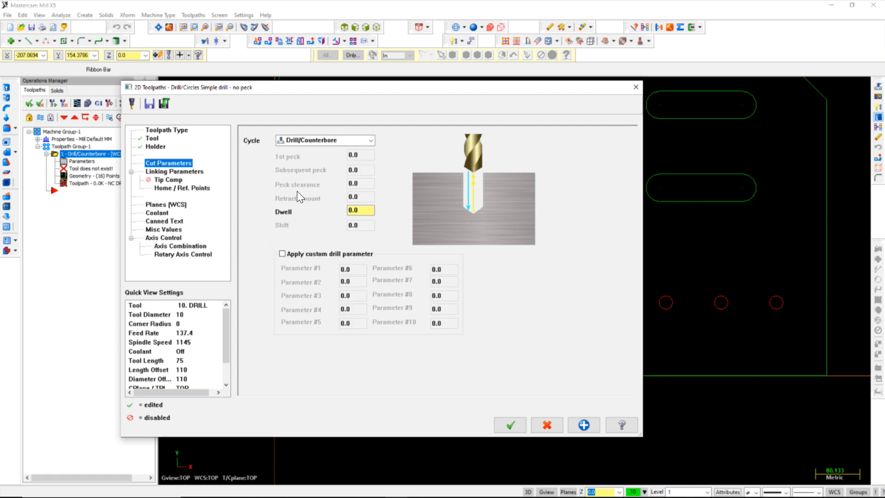
left_click(317, 141)
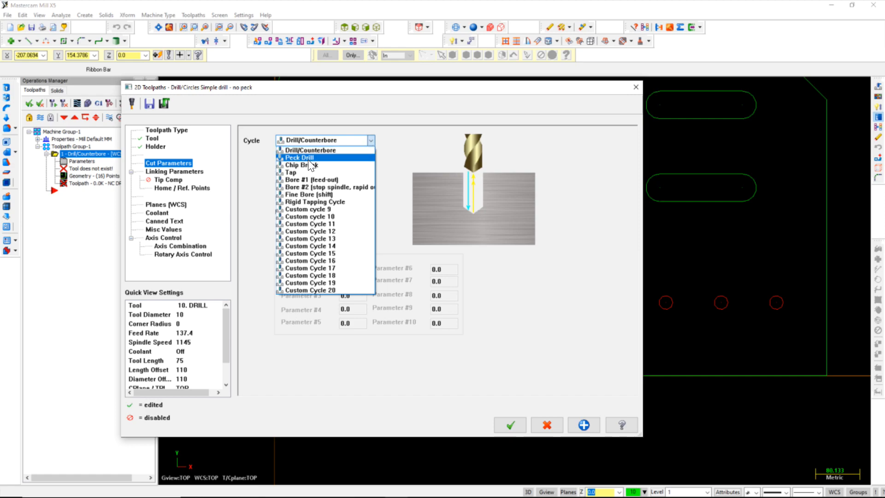
left_click(305, 158)
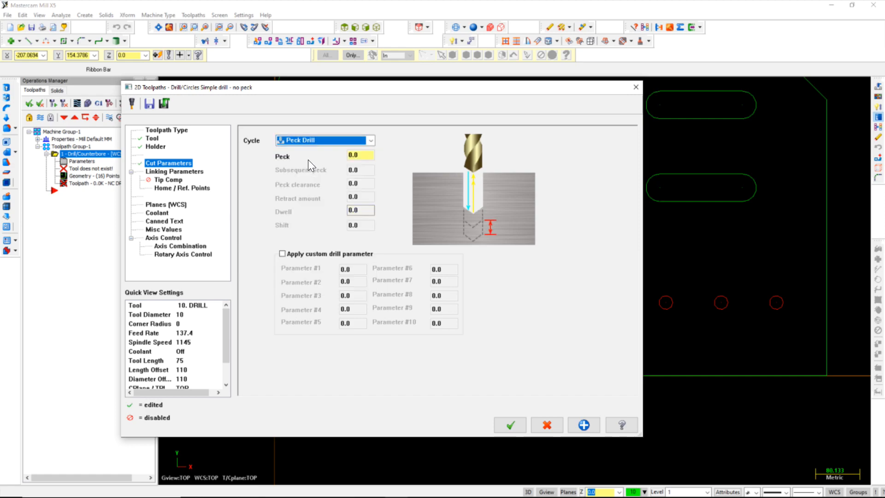
left_click(320, 139)
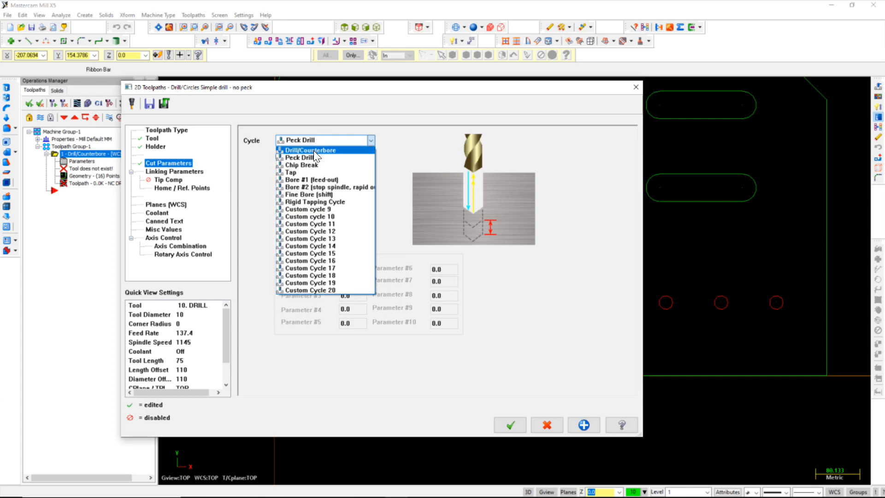
left_click(314, 150)
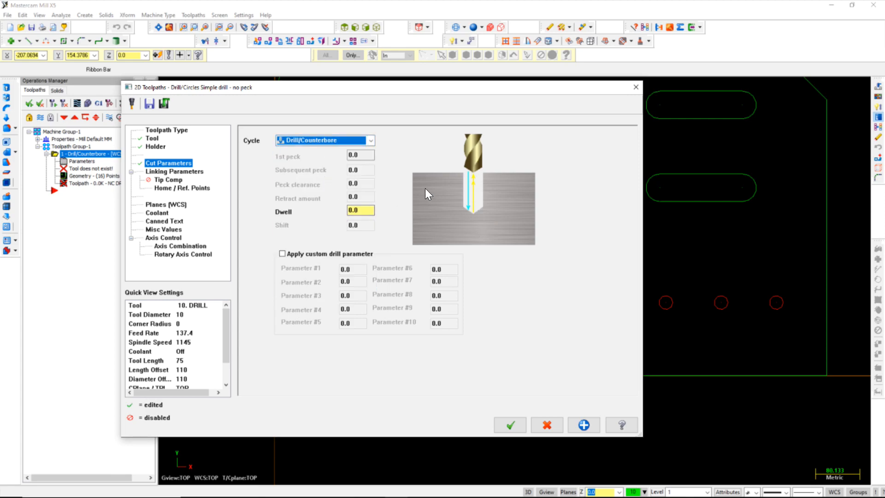
left_click(309, 140)
scroll(308, 152, "up", 1)
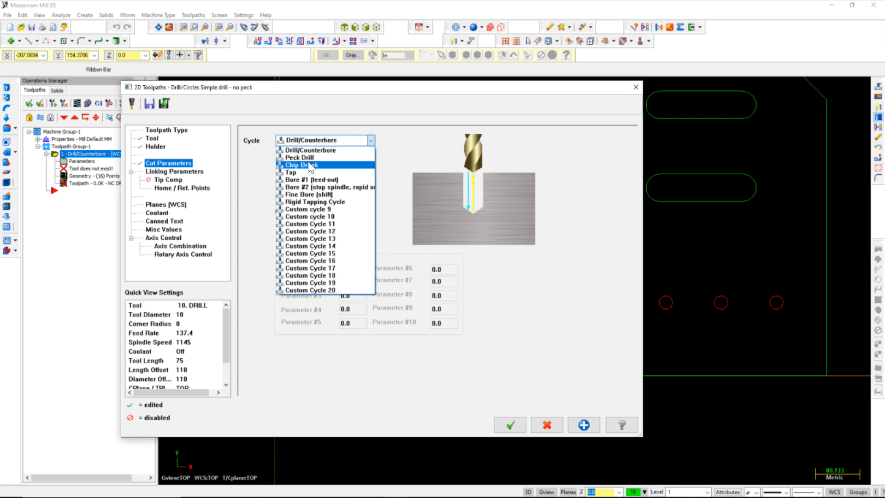
left_click(308, 157)
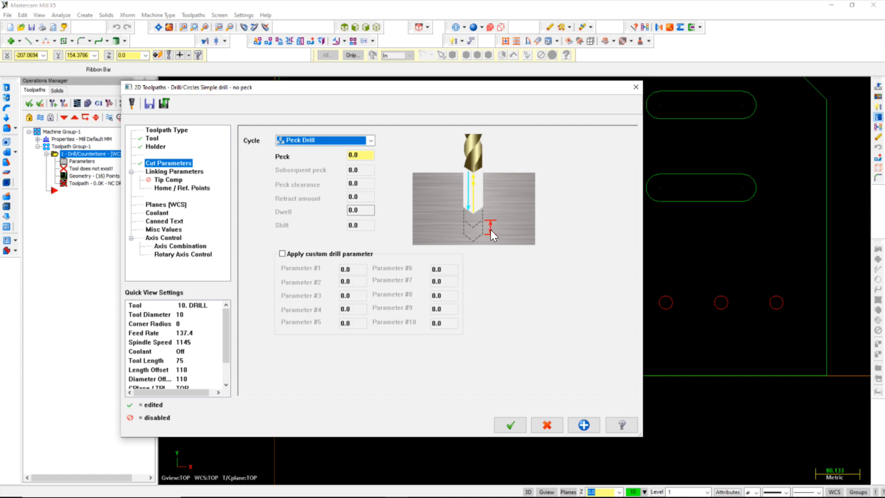
Set the drilling cycle to Chip Break with a peck of 5.
left_click(333, 142)
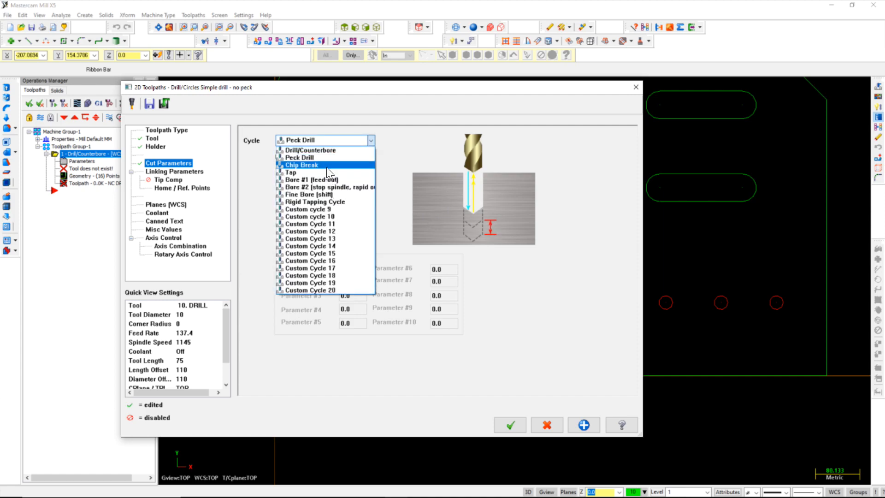
left_click(327, 166)
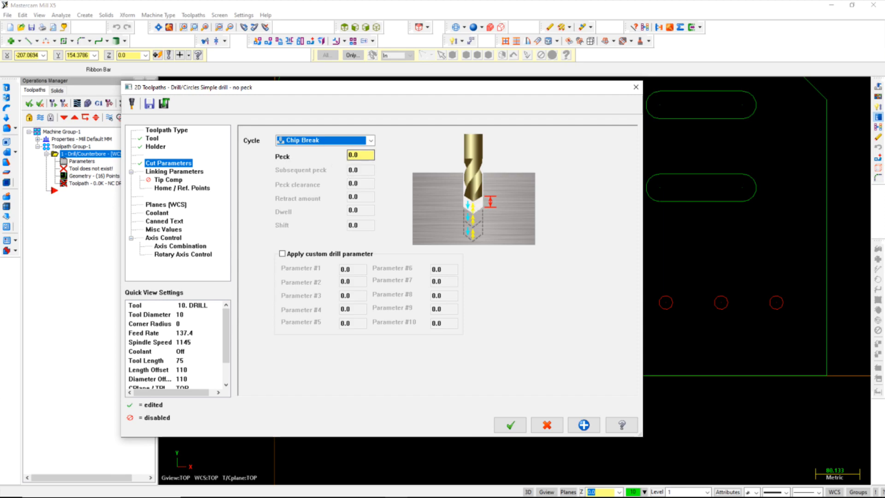
key("Tab")
type("5")
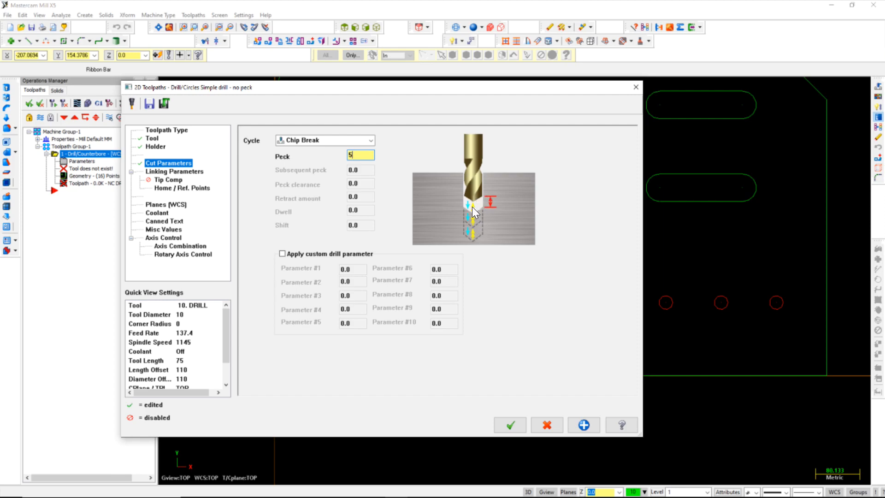
Try the Peck Drill, Chip Break and Tap cycles in the cut parameters to compare their motion diagrams.
left_click(338, 139)
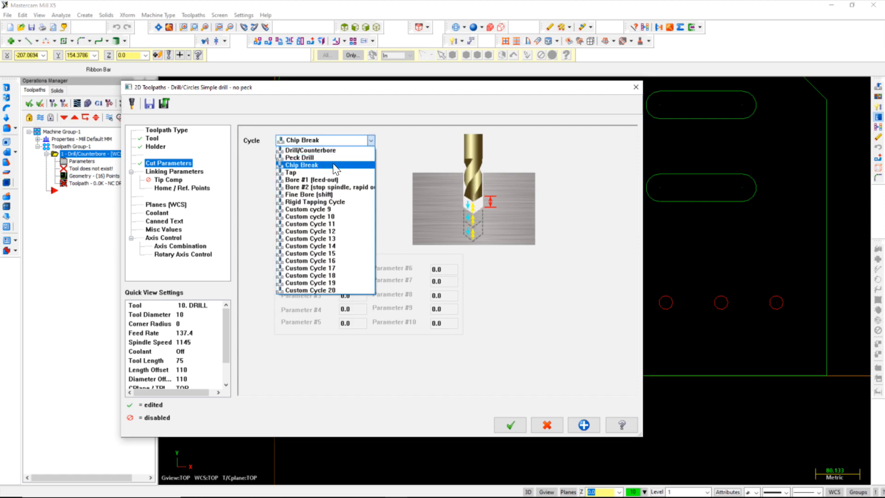
left_click(338, 158)
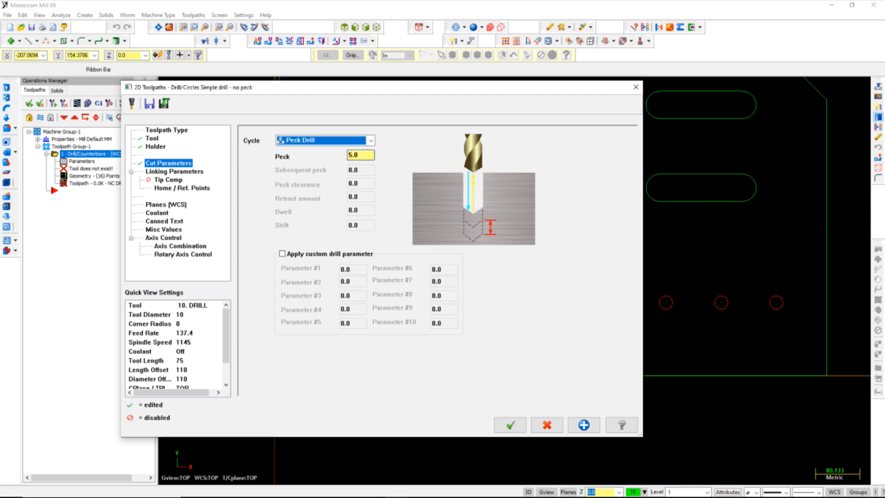
left_click(370, 140)
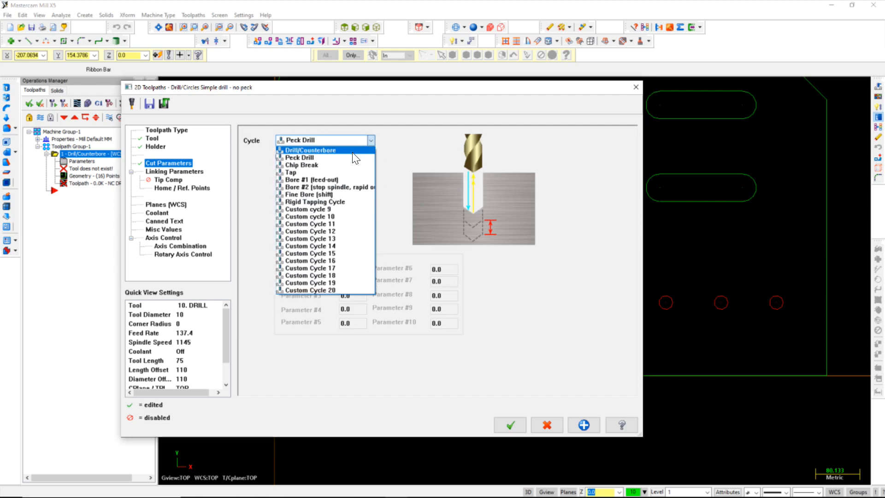
left_click(508, 201)
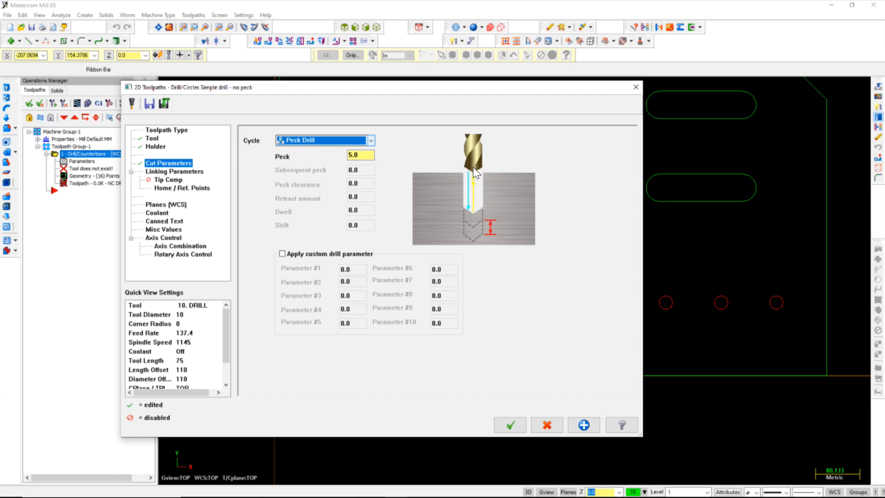
left_click(372, 140)
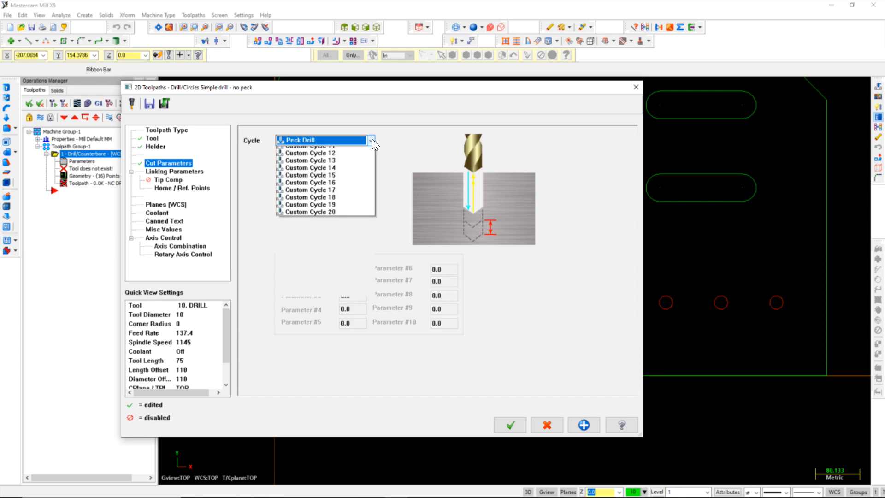
left_click(358, 173)
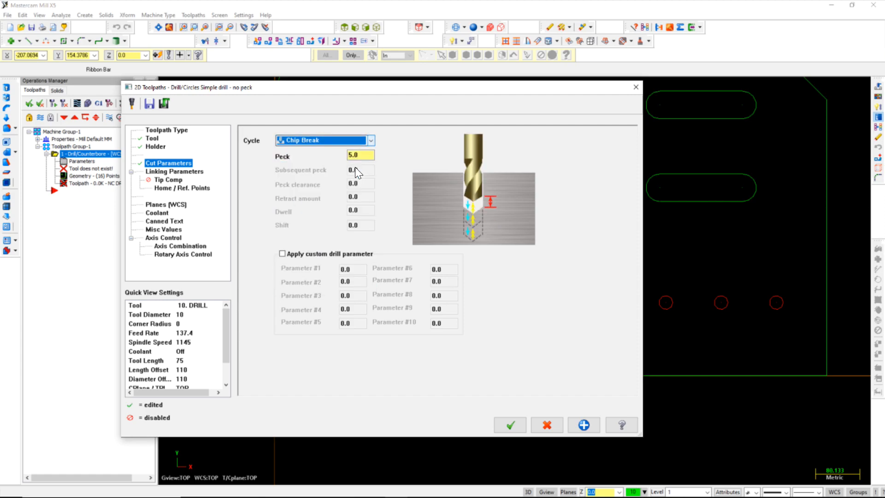
left_click(371, 140)
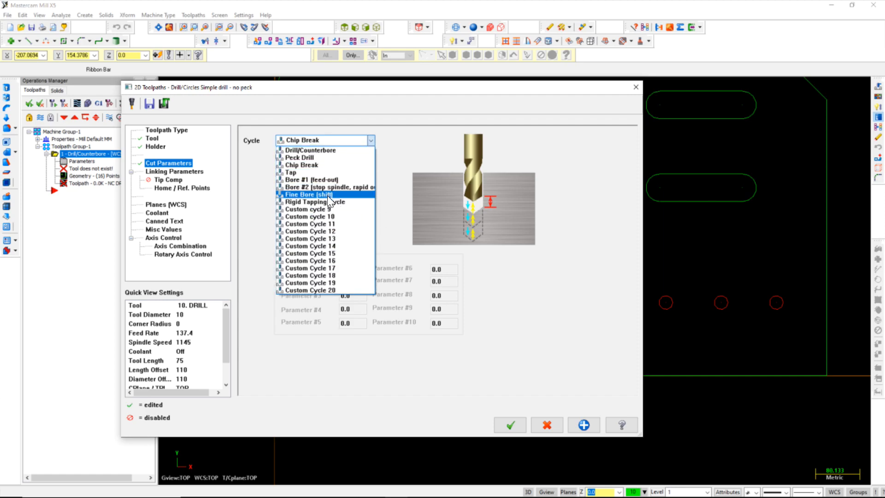
left_click(354, 172)
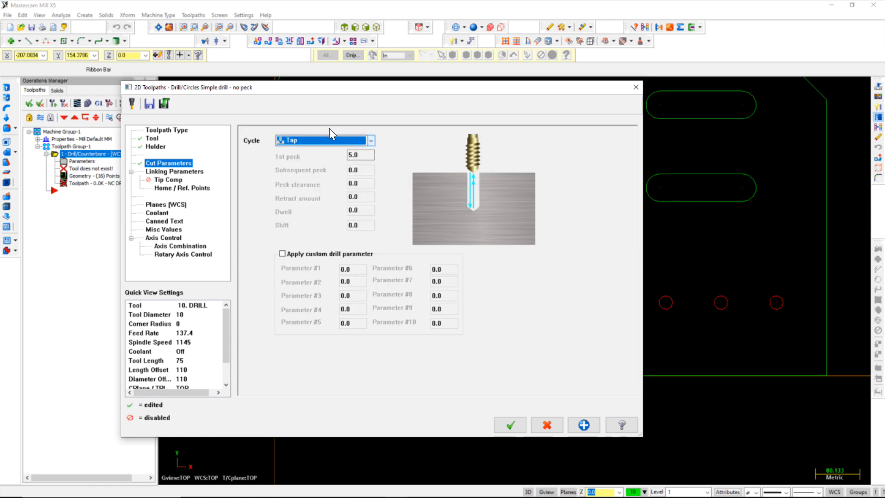
Set the drilling cycle to Drill/Counterbore with a dwell of 1.5.
left_click(370, 141)
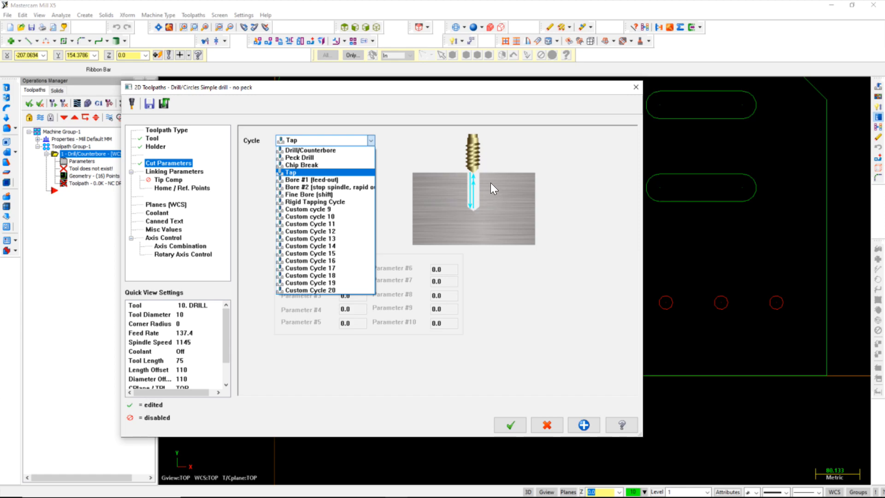
left_click(323, 151)
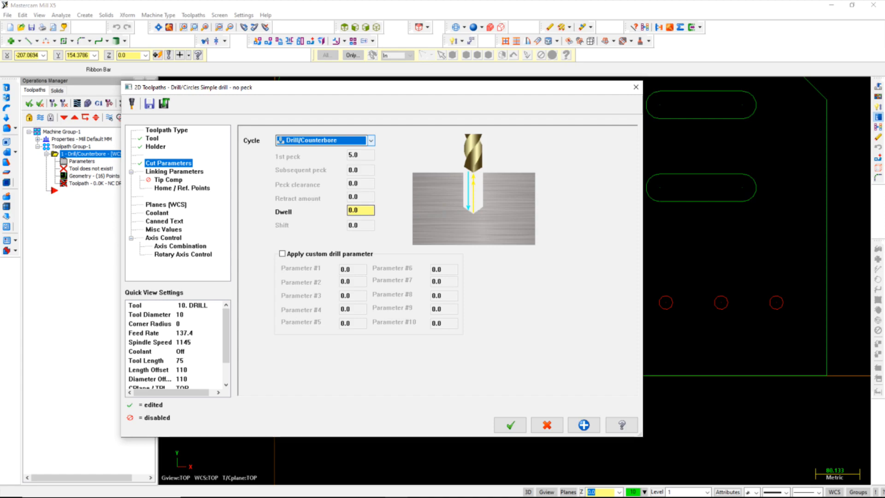
left_click(359, 211)
left_click_drag(358, 210, 318, 206)
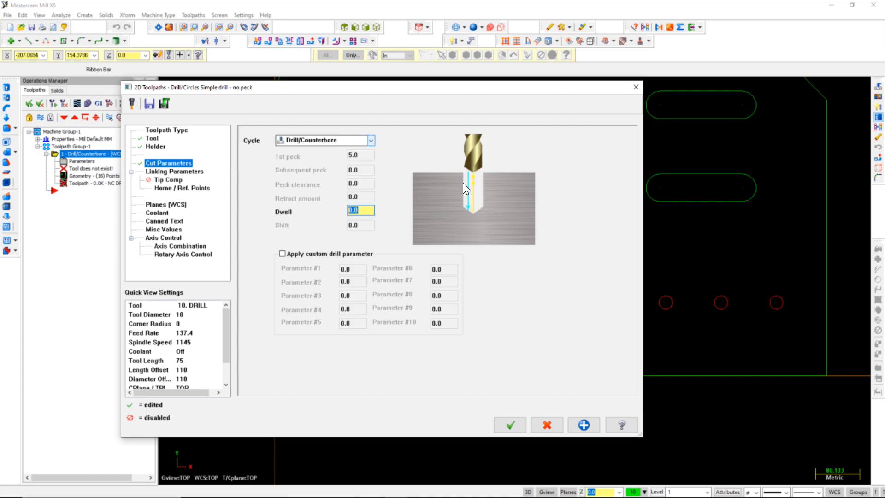
type("1.5")
Check the depth field in the linking parameters and set the drilling cycle's dwell to 0.
left_click(201, 172)
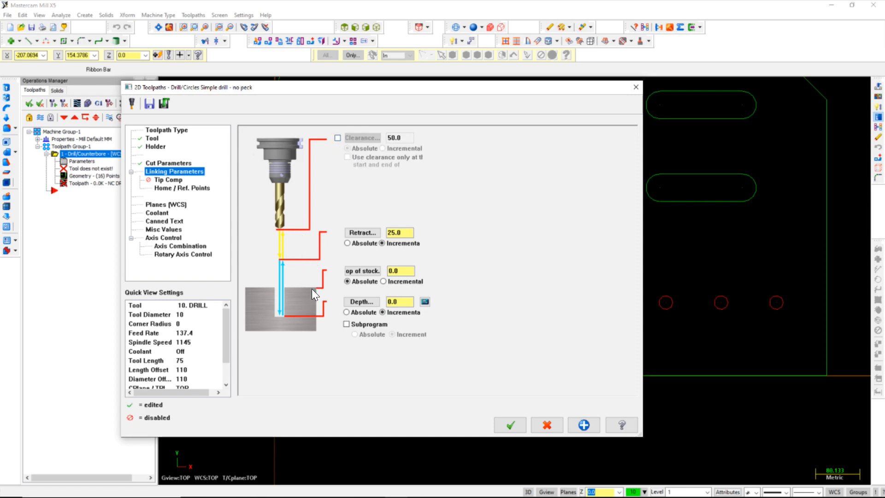
double_click(393, 302)
left_click(178, 164)
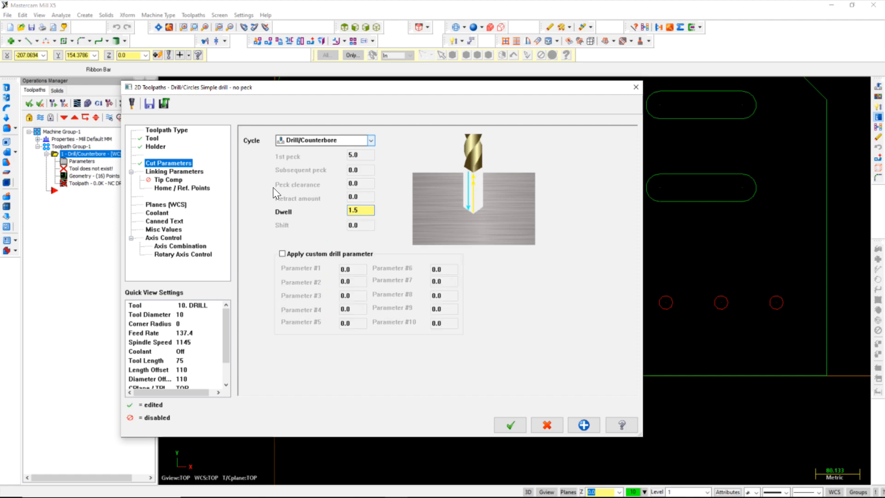
double_click(361, 210)
type("0")
Make the drilling depth absolute in the linking parameters and open the depth value for editing.
left_click(189, 172)
left_click(398, 301)
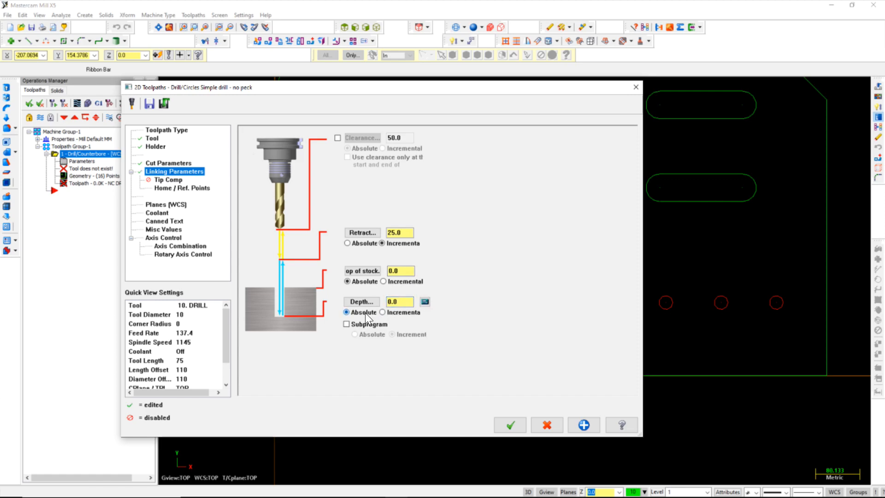
double_click(390, 302)
Switch to Chrome and open google.com in a new tab of the maximized window.
mouse_move(328, 496)
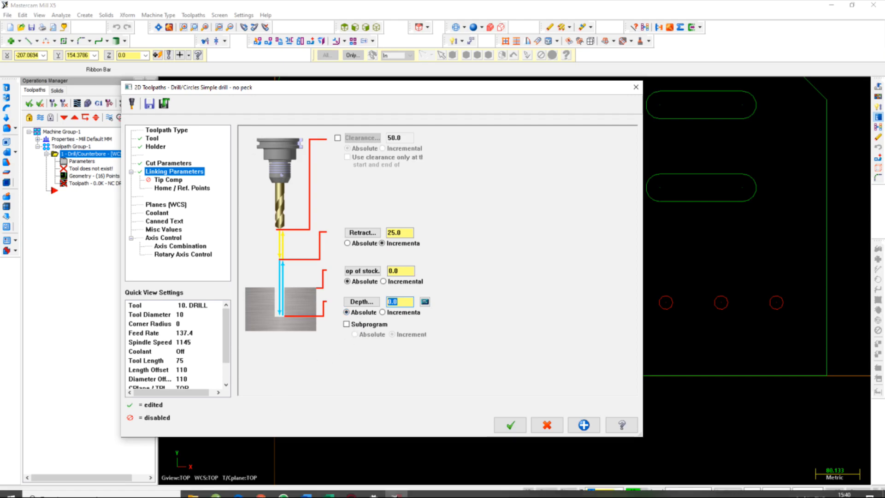
mouse_move(269, 491)
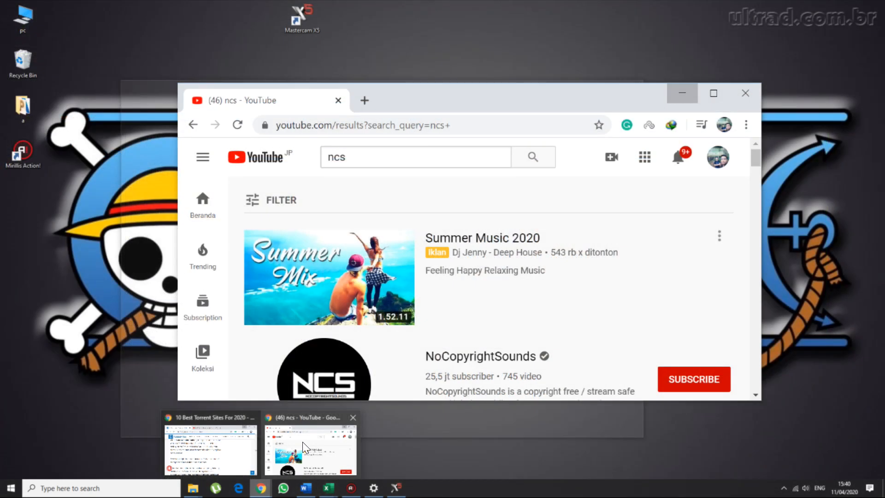
left_click(302, 441)
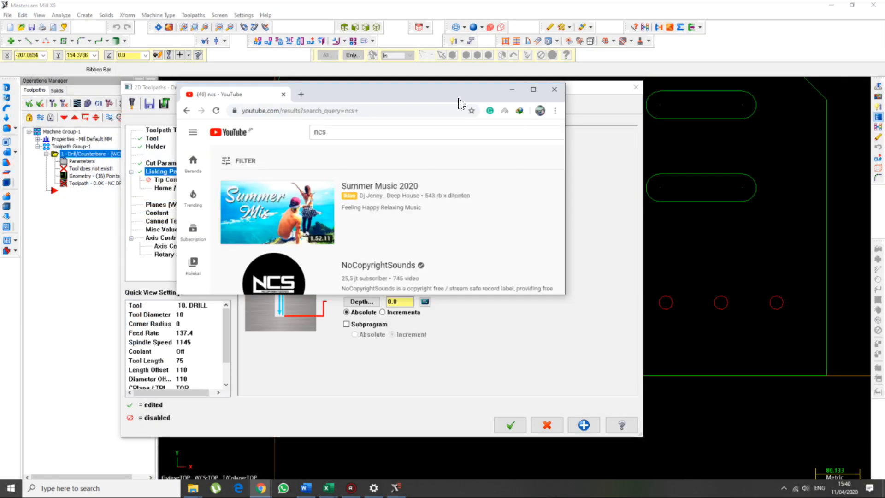
left_click(302, 95)
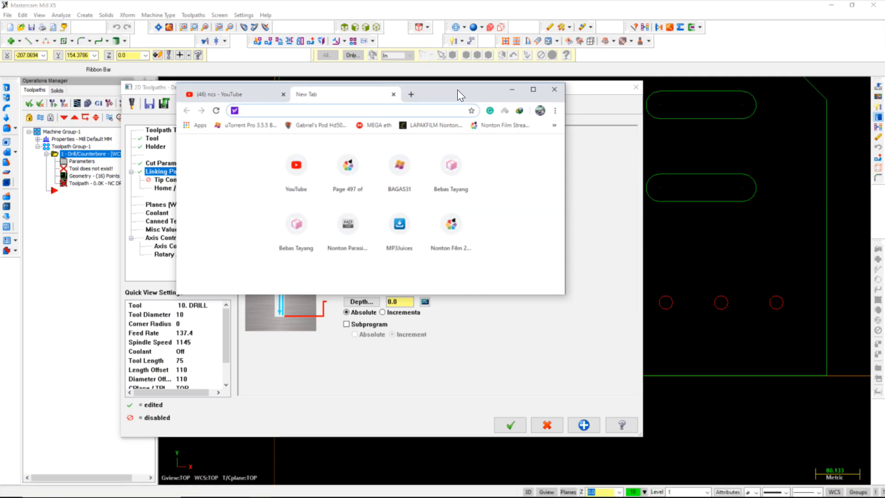
left_click(533, 90)
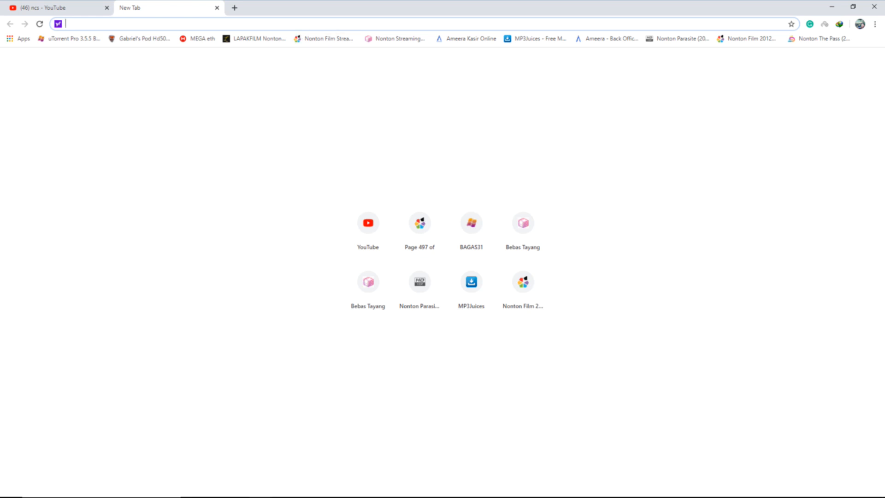
mouse_move(216, 497)
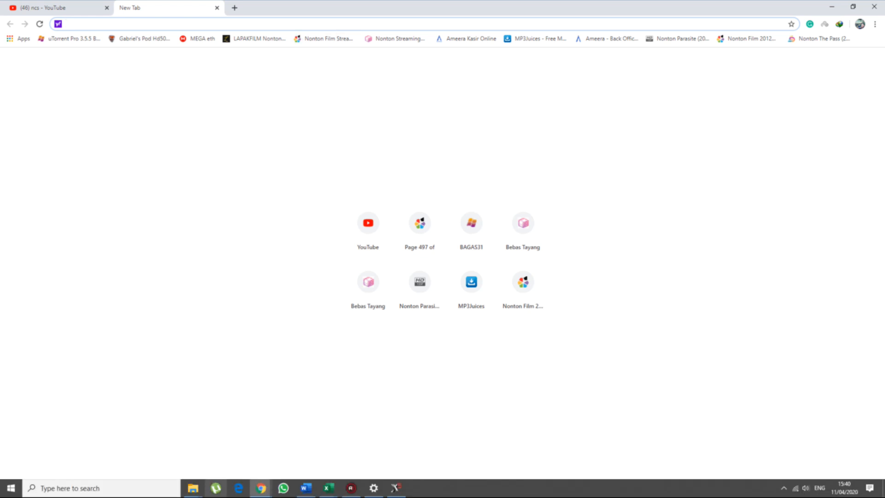
type("gogle.com")
key("Return")
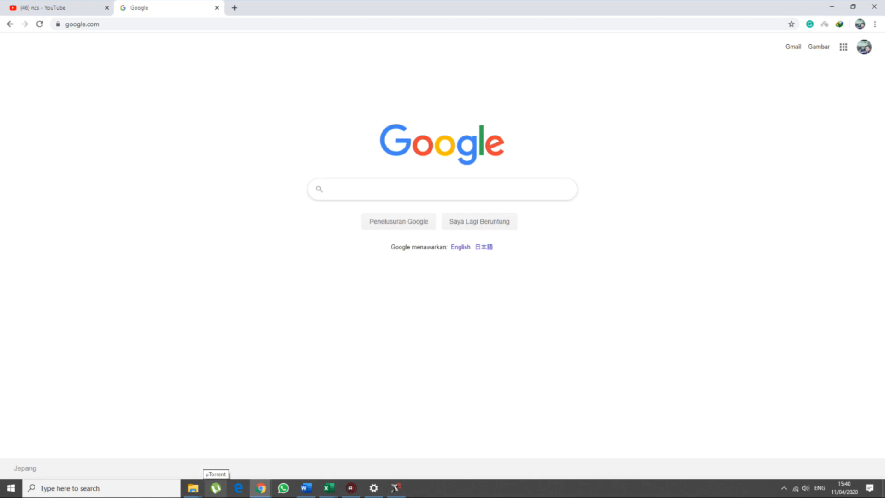
Search Google for "absolut inkremental".
left_click(349, 189)
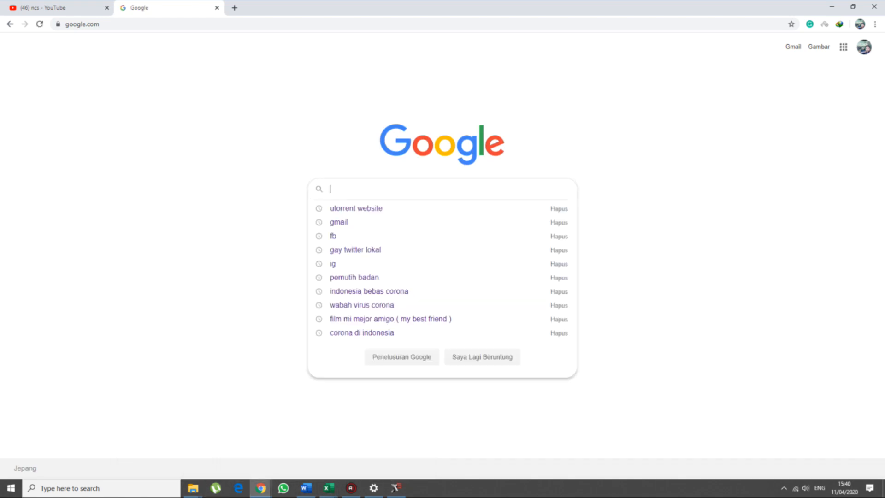
type("abso")
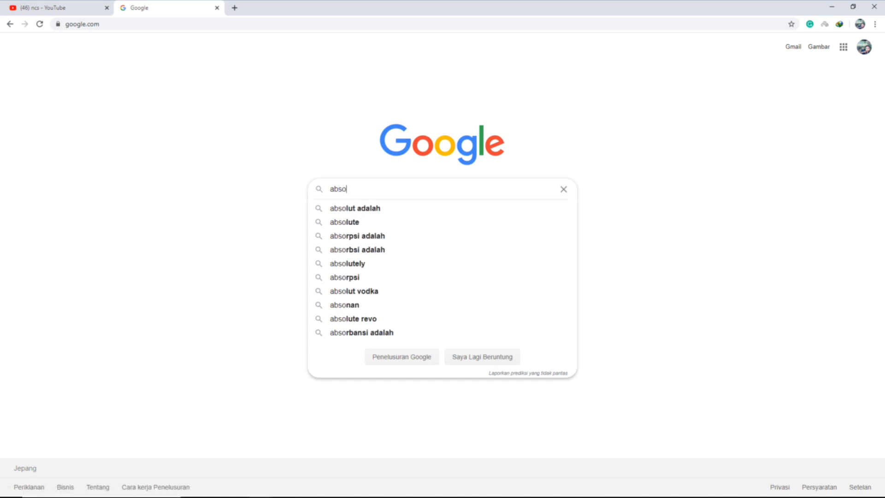
type("lut")
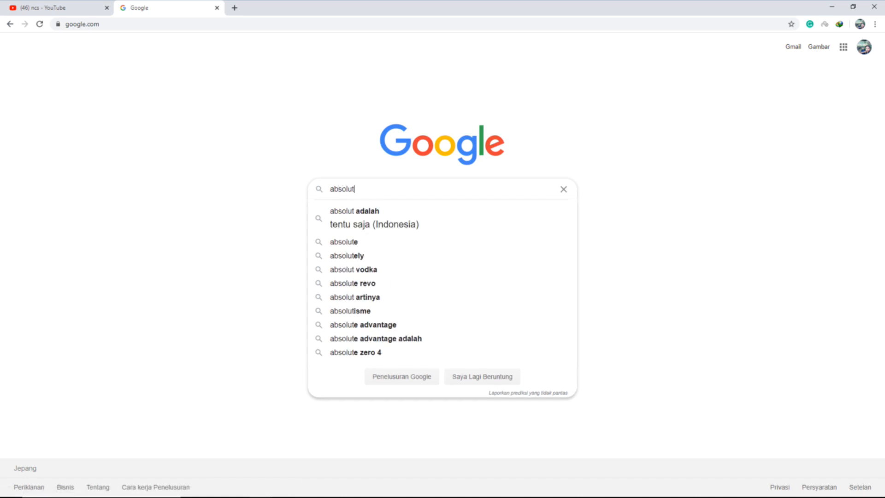
type(" in")
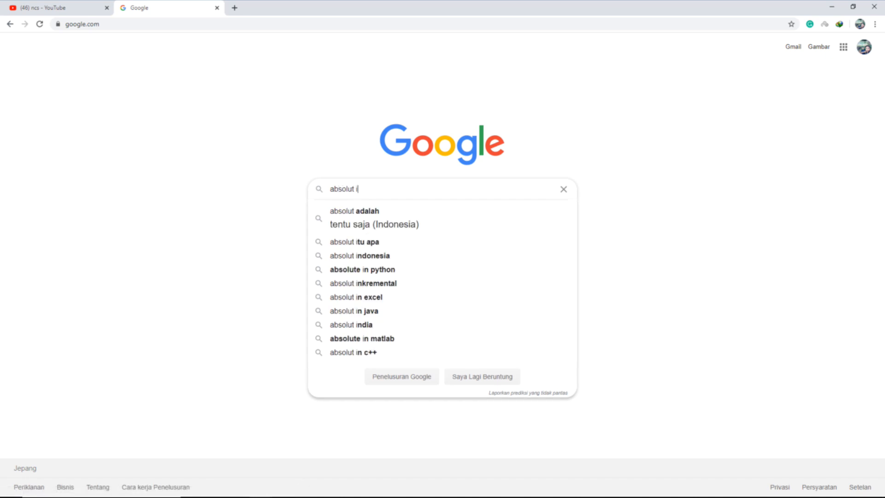
left_click(361, 222)
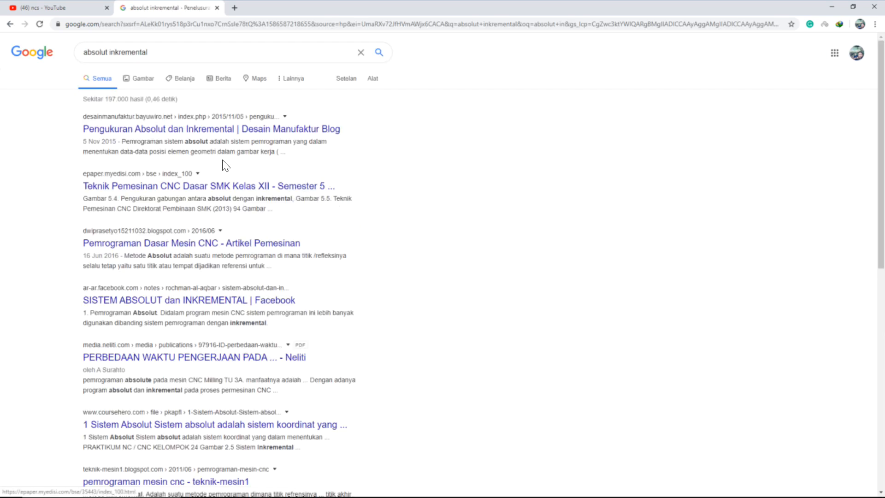
Show the image results for the search and look through them for a suitable diagram.
left_click(139, 81)
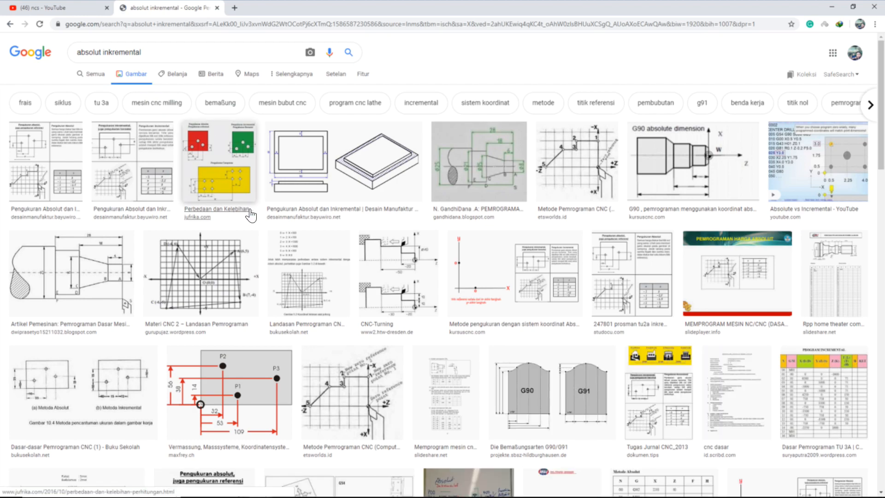
scroll(250, 214, "down", 4)
scroll(251, 215, "down", 13)
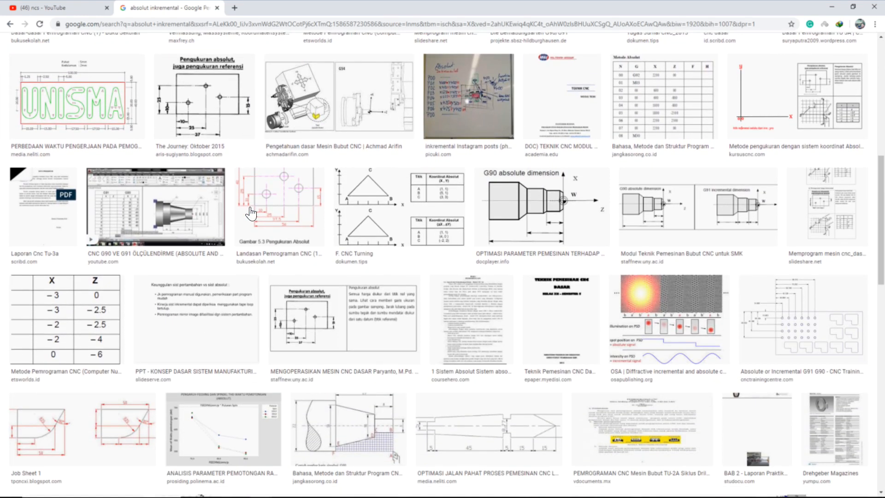
scroll(250, 213, "down", 10)
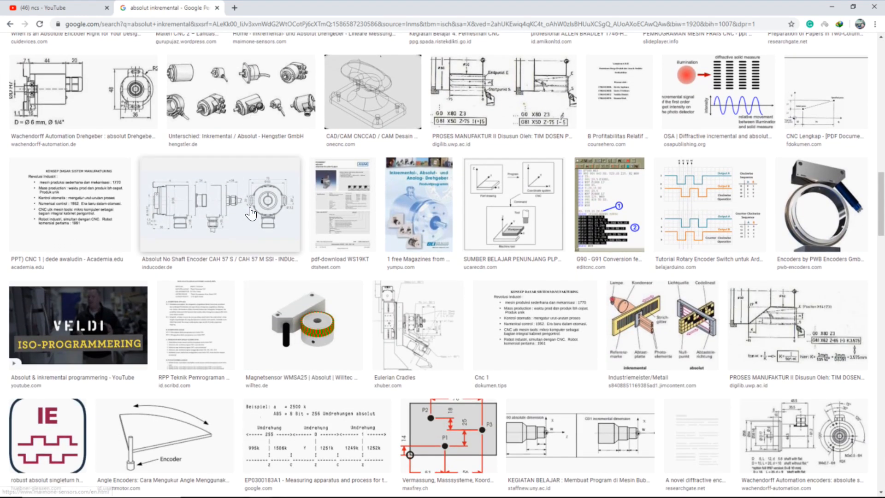
scroll(250, 214, "up", 20)
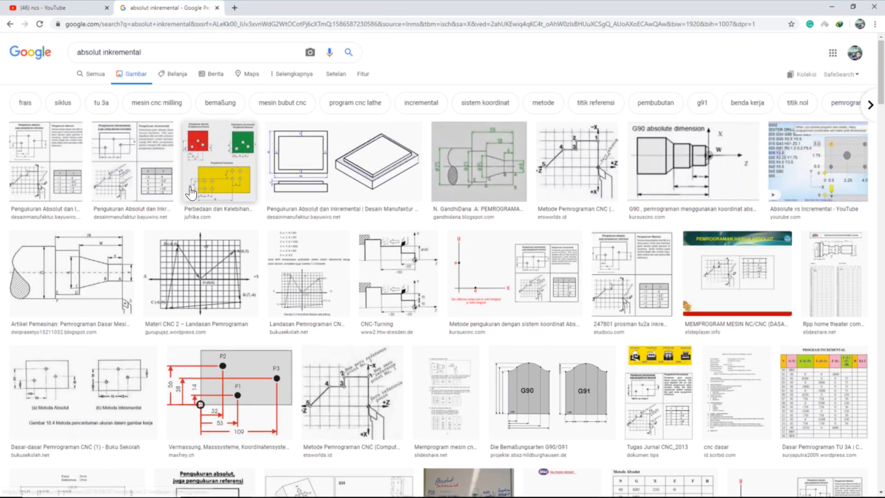
Refine the image search to "absolut vs inkremental".
left_click(100, 52)
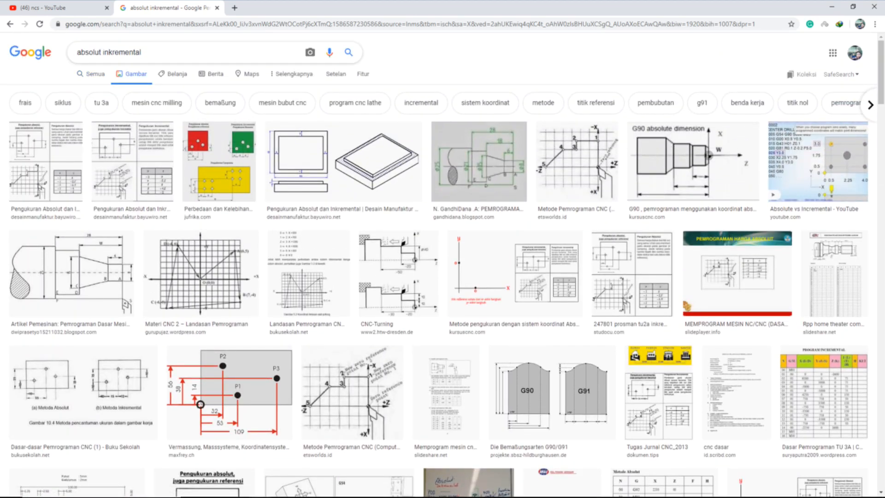
type("vs")
key("Return")
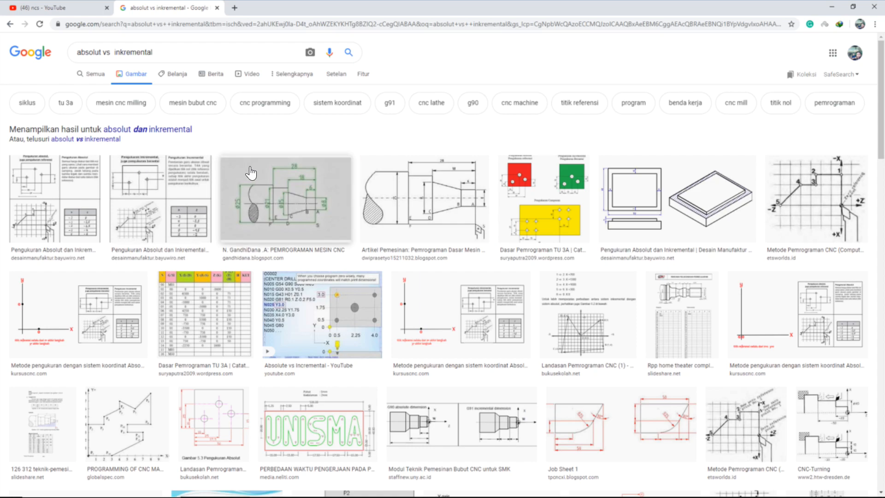
Find the Rumah, Pabrik, Stadion and Kantor distance diagram in the image results and open the related jangkasorong.co.id article on CNC programming.
scroll(226, 266, "down", 3)
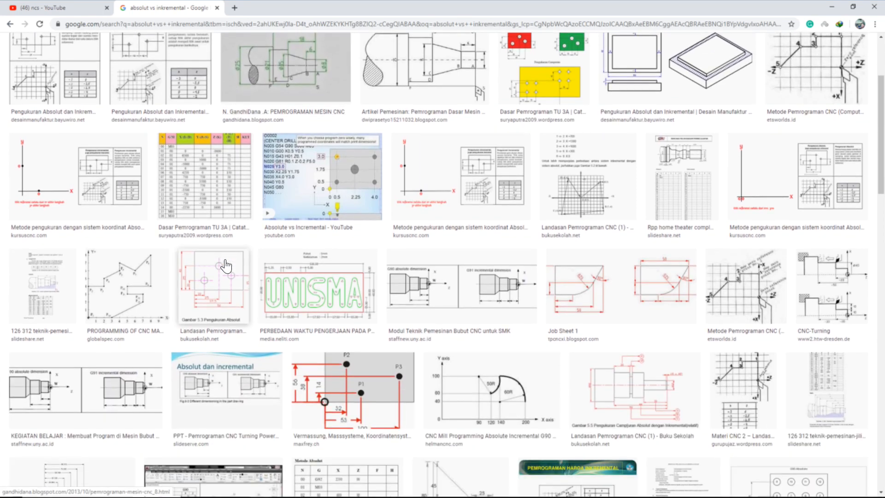
scroll(226, 266, "down", 6)
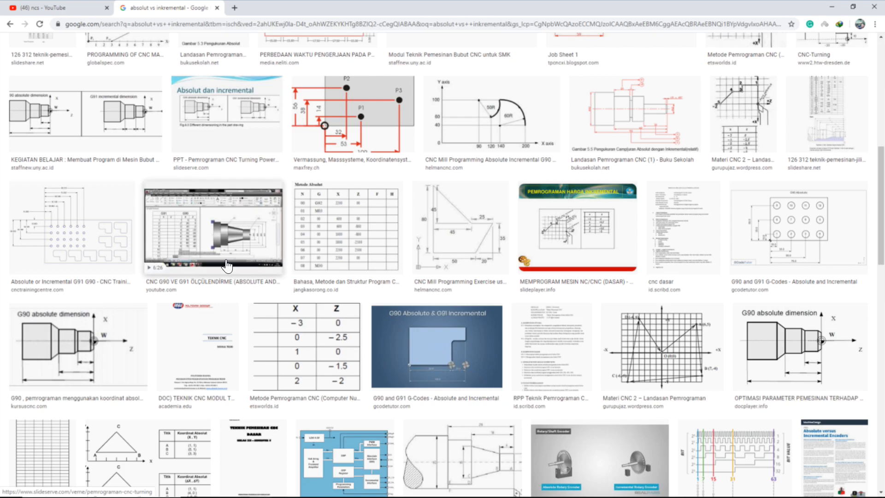
scroll(226, 266, "down", 7)
scroll(227, 267, "down", 8)
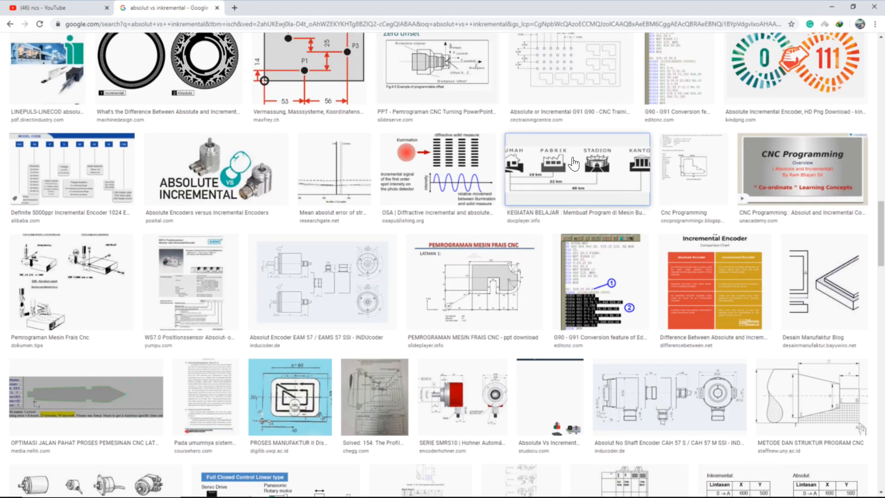
left_click(574, 163)
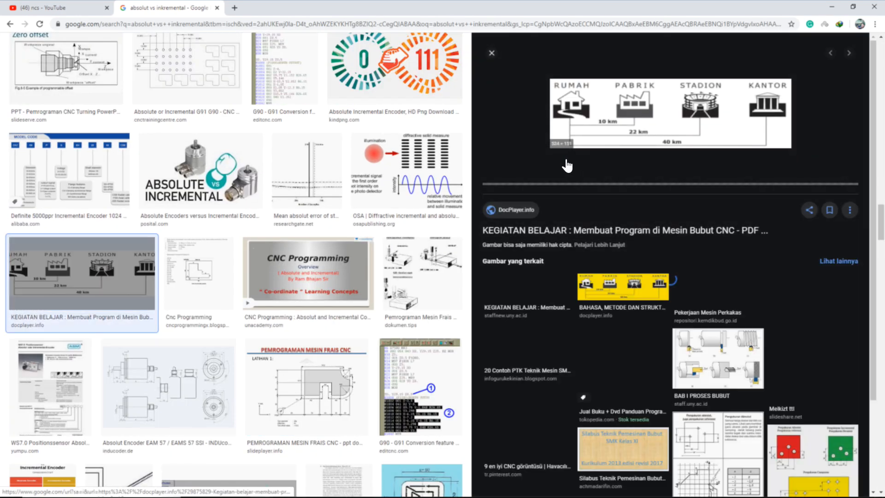
left_click(604, 288)
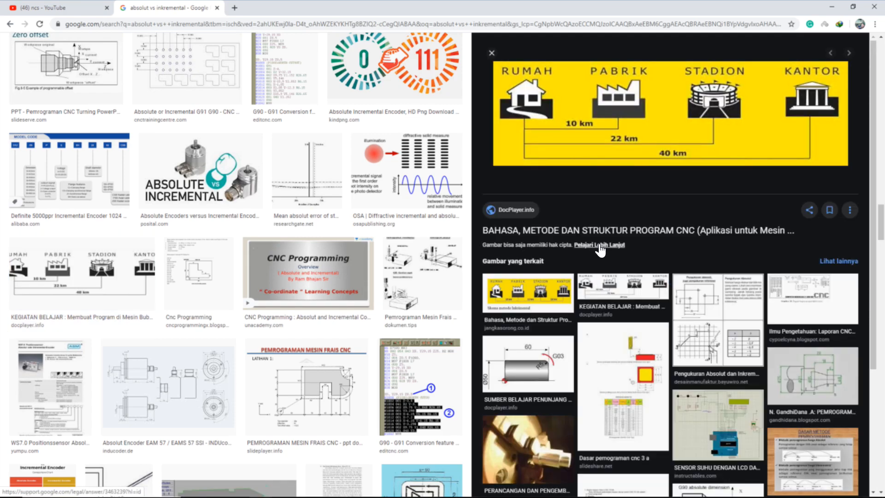
left_click(535, 322)
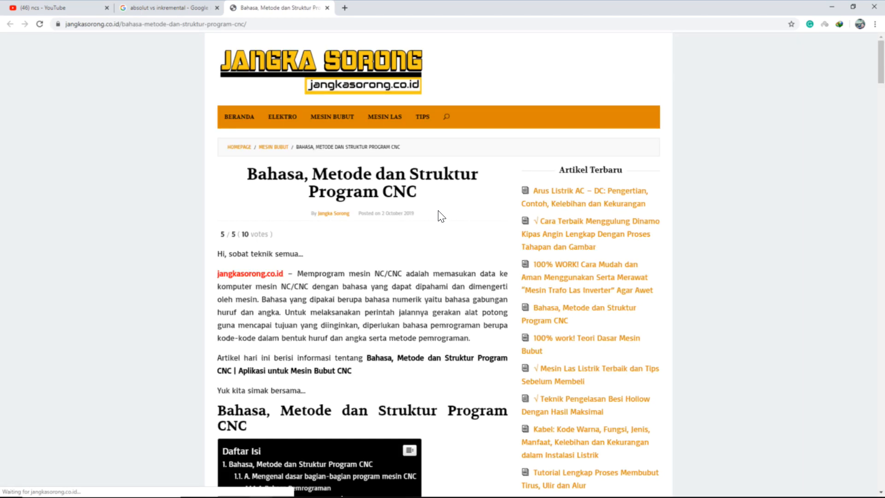
Find and read the Metode Inkremental and Metode Absolut sections of the article.
scroll(441, 214, "down", 20)
scroll(438, 214, "down", 20)
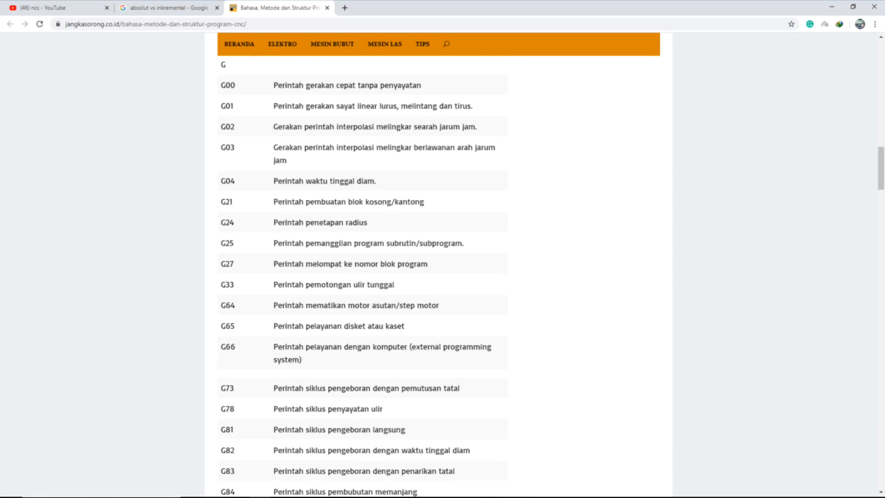
scroll(336, 172, "down", 7)
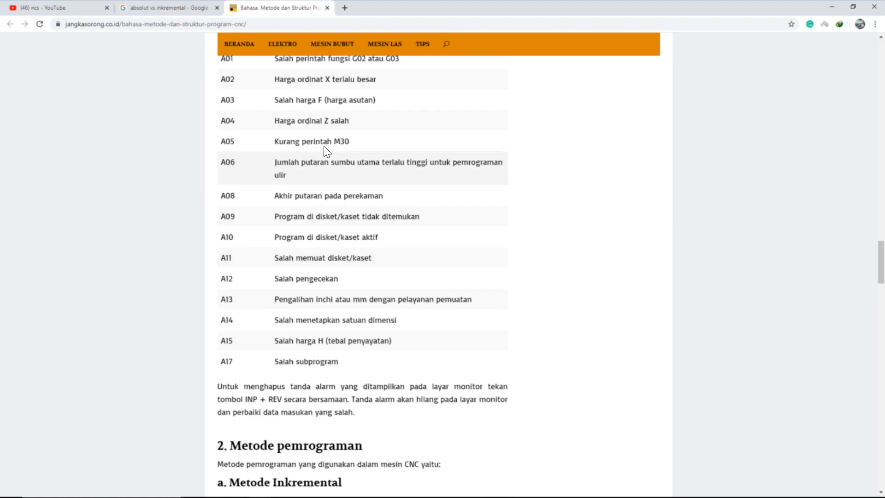
scroll(349, 256, "down", 9)
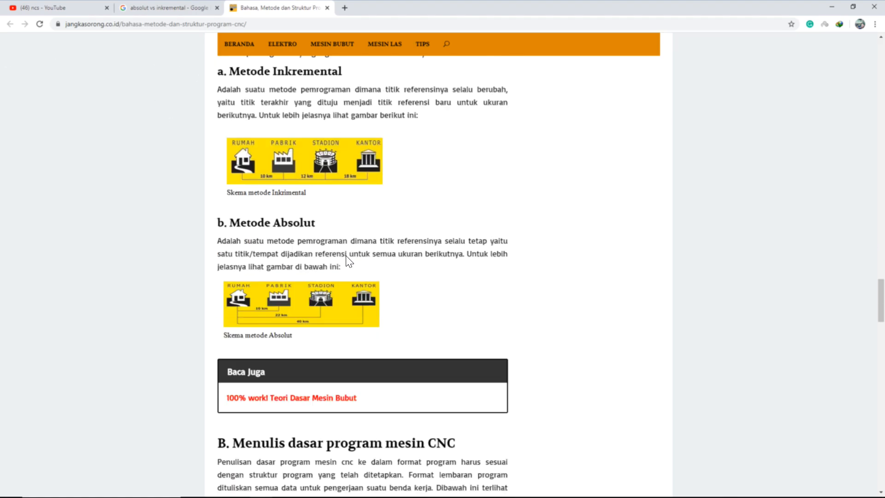
scroll(351, 249, "up", 1)
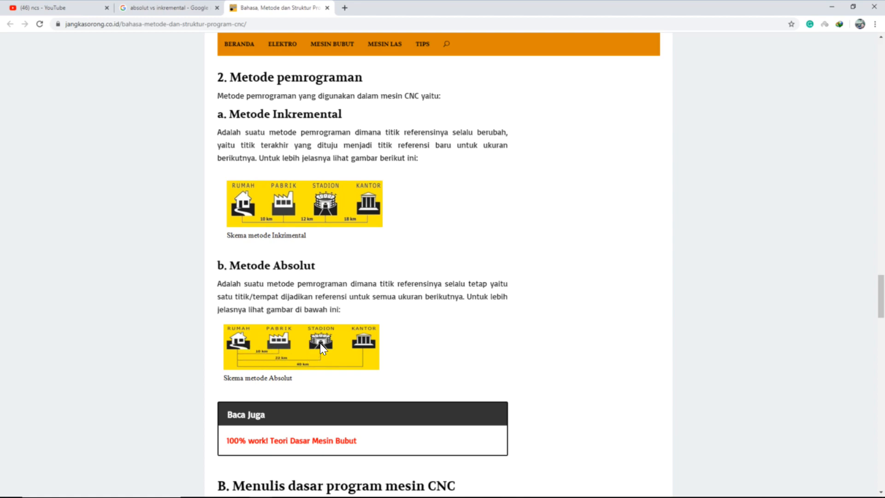
scroll(295, 365, "up", 2)
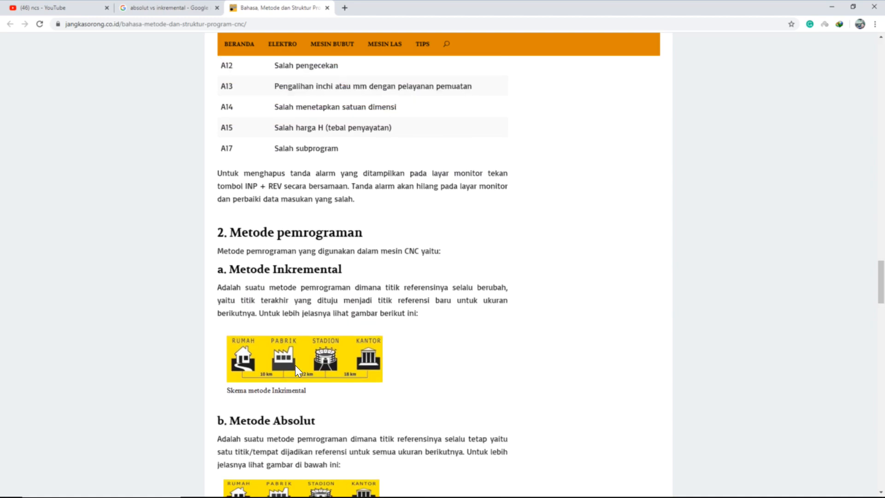
scroll(295, 365, "down", 2)
scroll(295, 365, "down", 1)
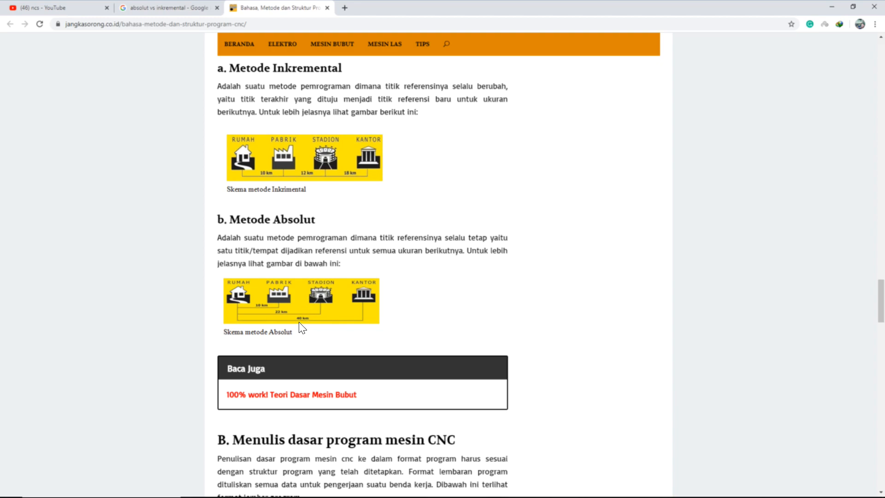
Enlarge the page and compare the distance diagrams of the incremental and absolute methods.
scroll(299, 322, "up", 5, "ctrl")
scroll(300, 323, "down", 1)
scroll(296, 376, "down", 1)
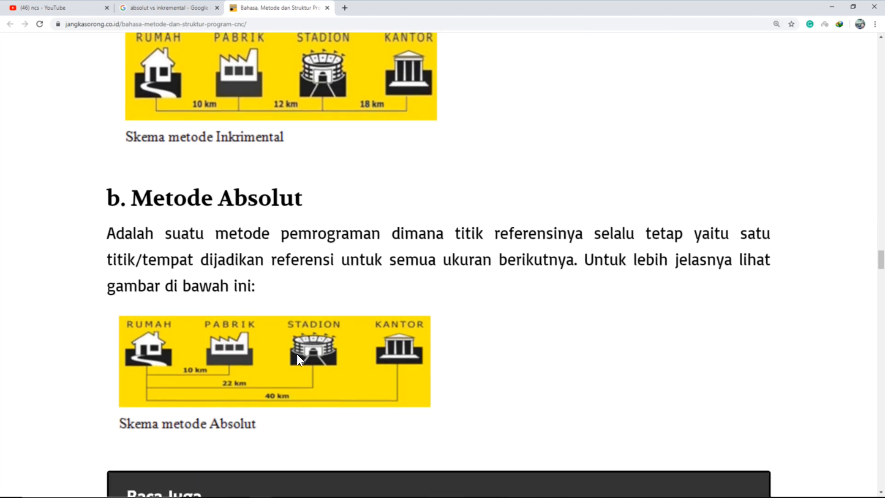
scroll(297, 358, "up", 3)
scroll(298, 362, "down", 1)
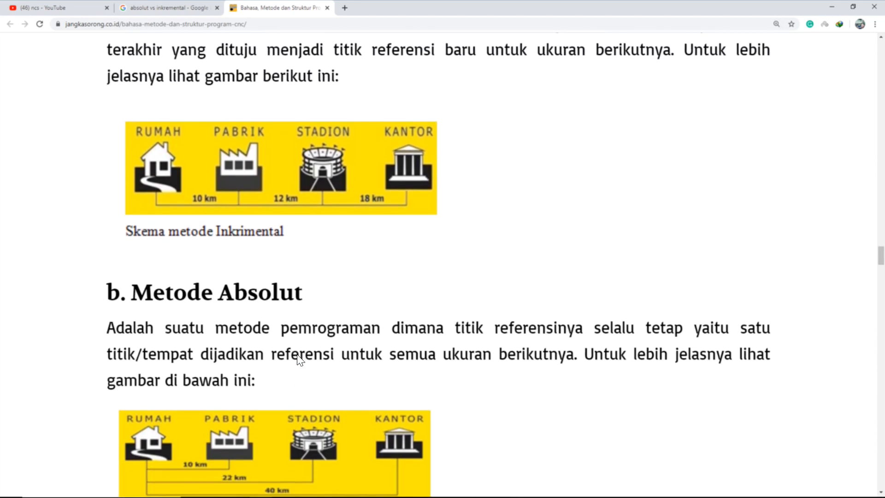
scroll(298, 358, "down", 2)
scroll(297, 359, "down", 3)
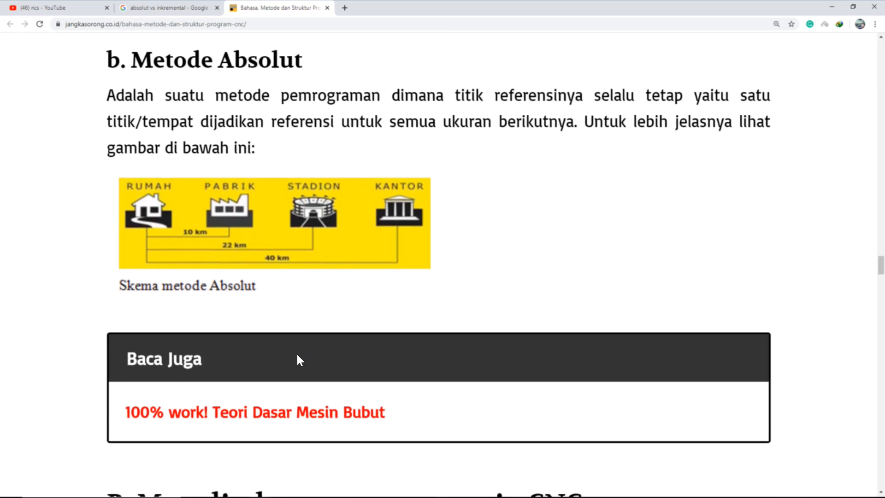
scroll(298, 359, "up", 3)
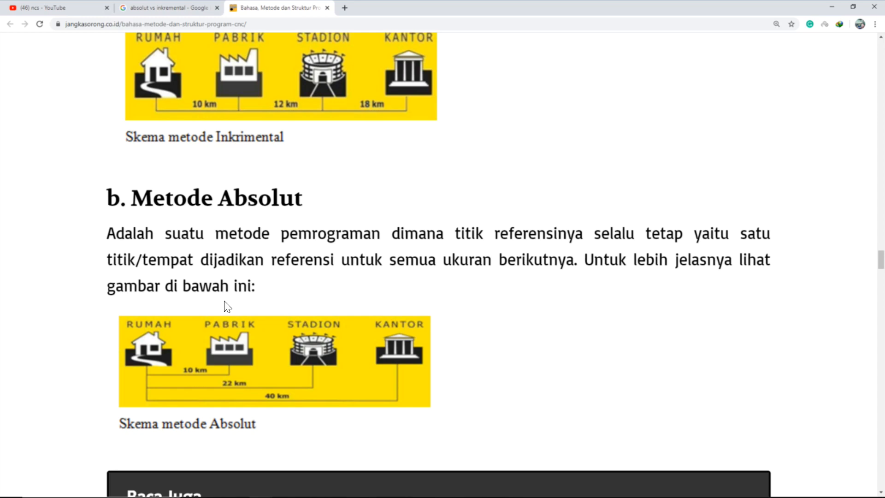
scroll(214, 325, "up", 5)
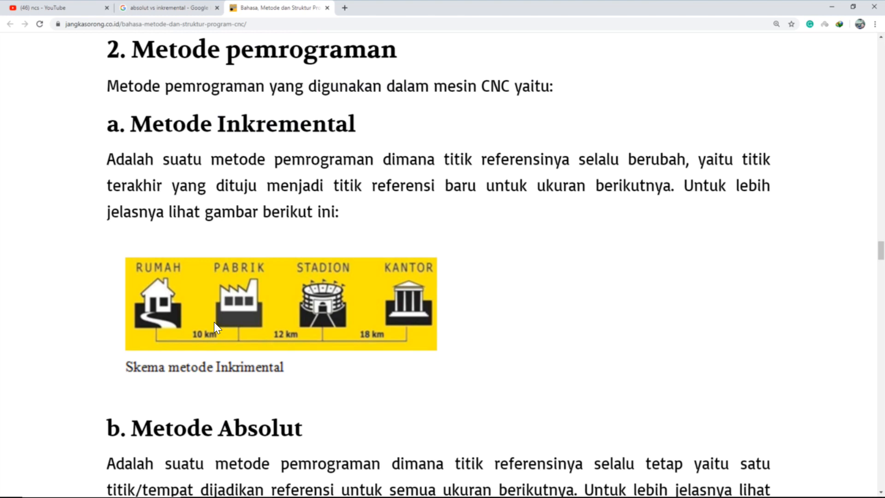
scroll(172, 296, "up", 1)
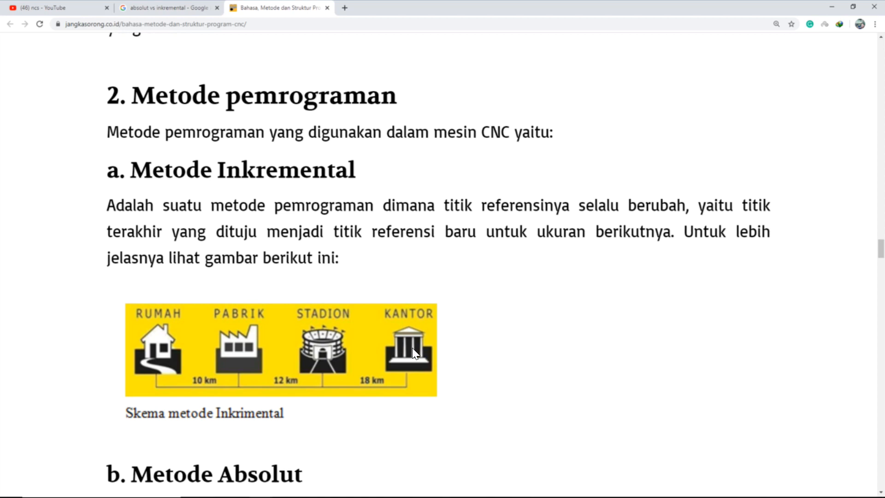
scroll(405, 356, "down", 1)
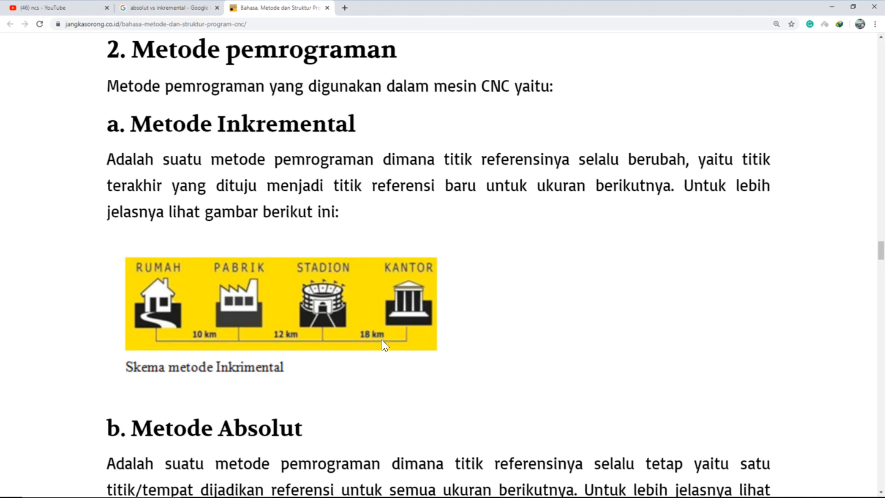
scroll(312, 374, "down", 6)
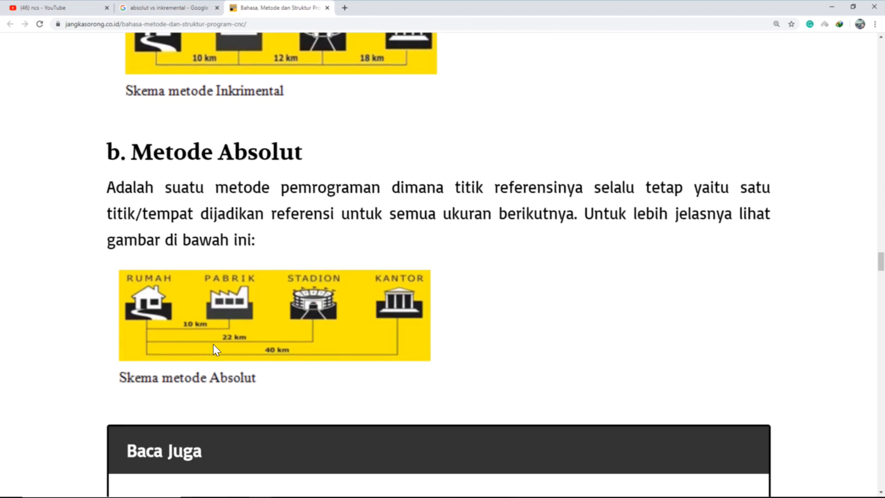
scroll(260, 355, "up", 1)
scroll(260, 354, "up", 3)
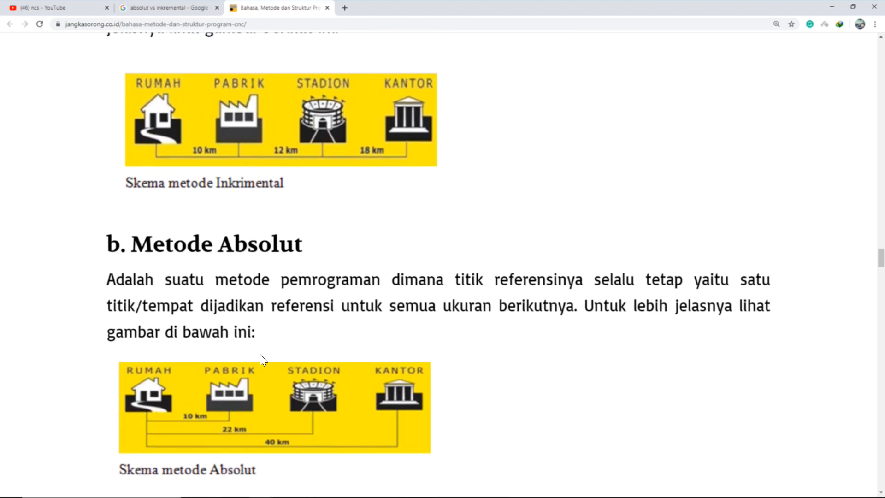
scroll(260, 354, "down", 3)
scroll(261, 356, "up", 4)
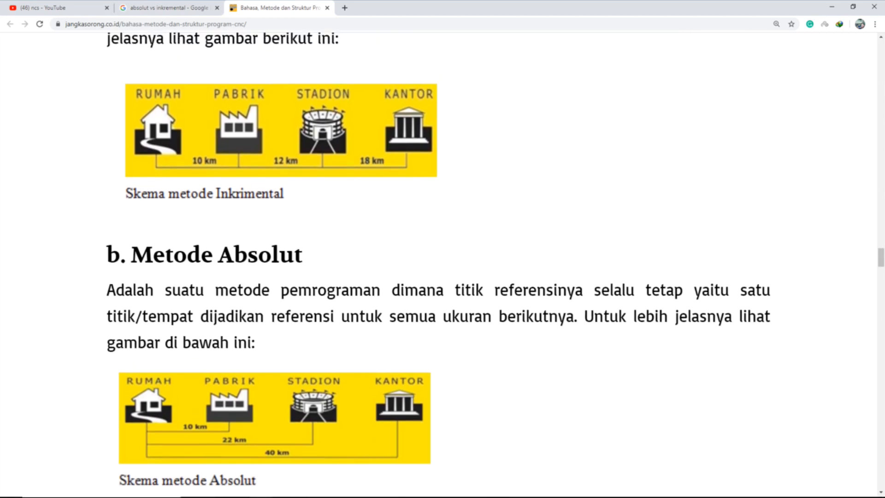
Examine the article's incremental (Inkremental) and absolute (Absolut) method diagrams.
scroll(263, 360, "down", 1)
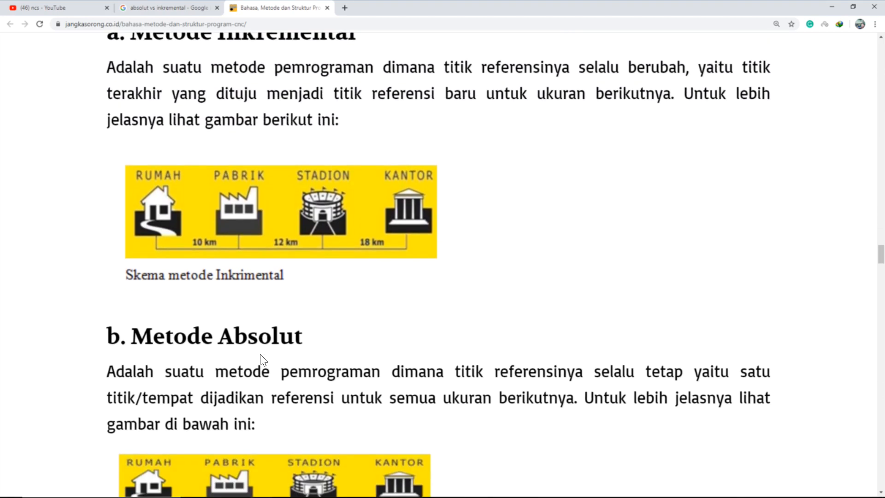
scroll(261, 360, "down", 3, "ctrl")
scroll(261, 360, "up", 3, "ctrl")
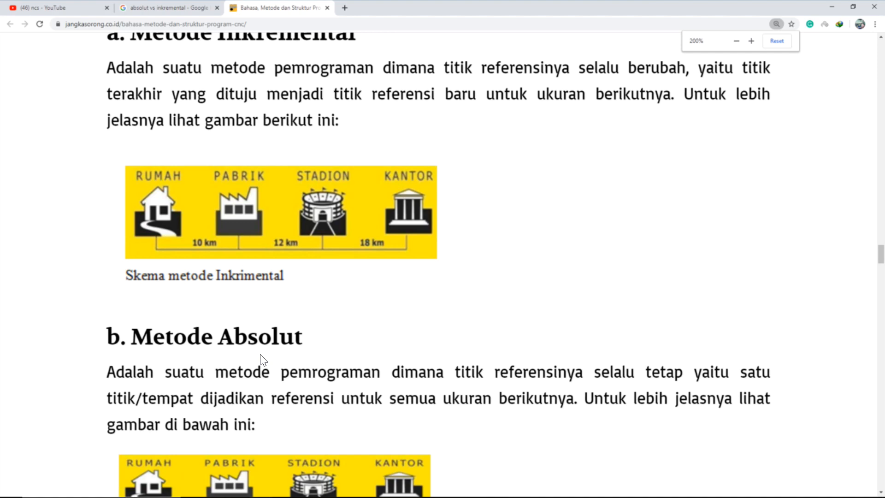
scroll(260, 355, "down", 2)
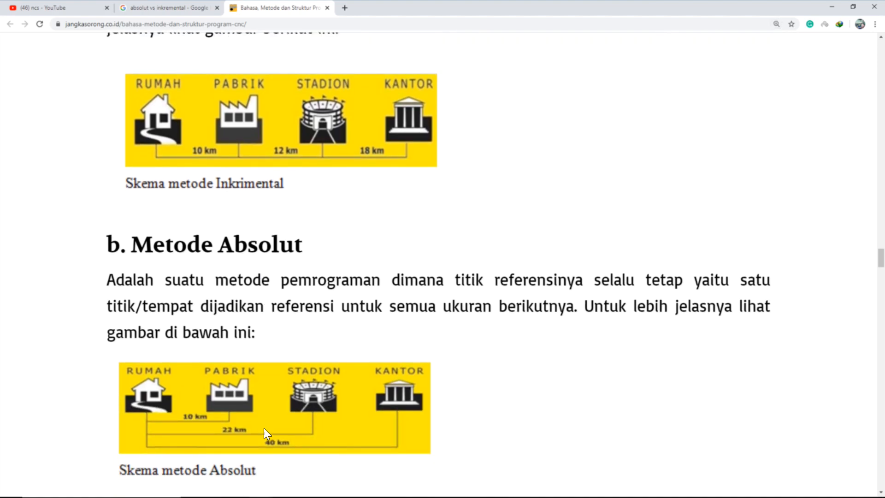
scroll(234, 236, "up", 1)
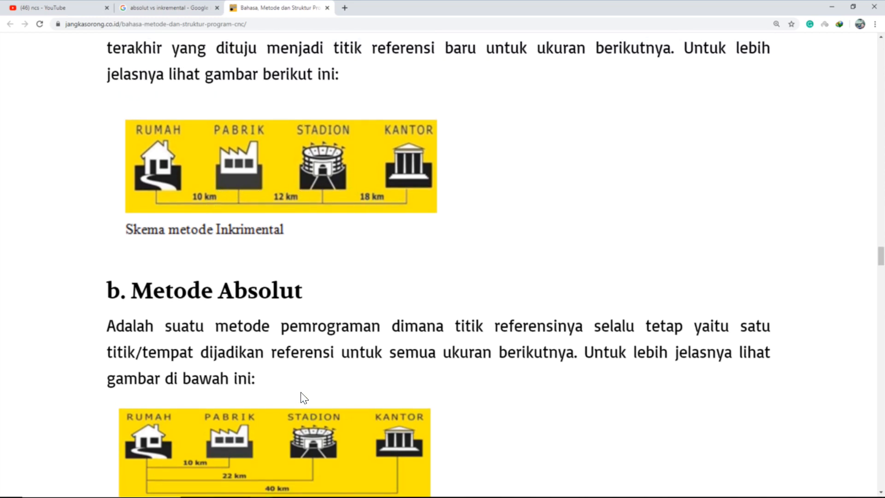
Switch to Mastercam and, in the drill toolpath's linking parameters, make the retract absolute and enable the clearance height.
mouse_move(304, 497)
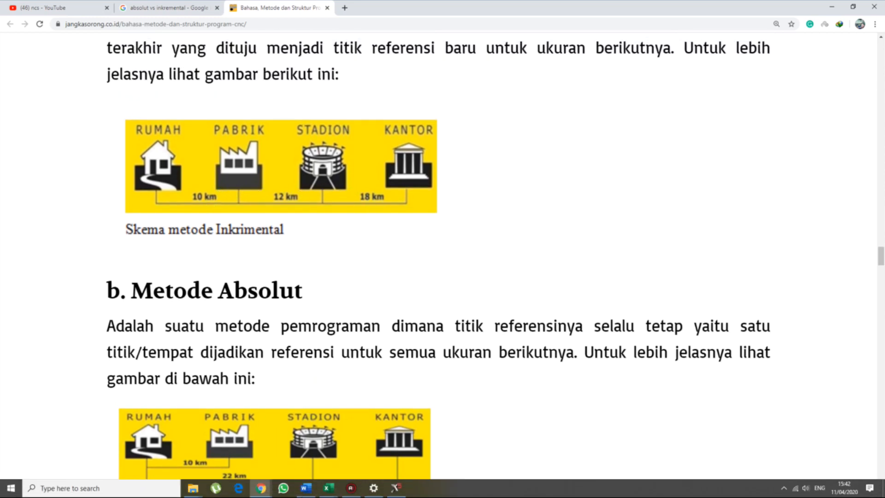
left_click(392, 490)
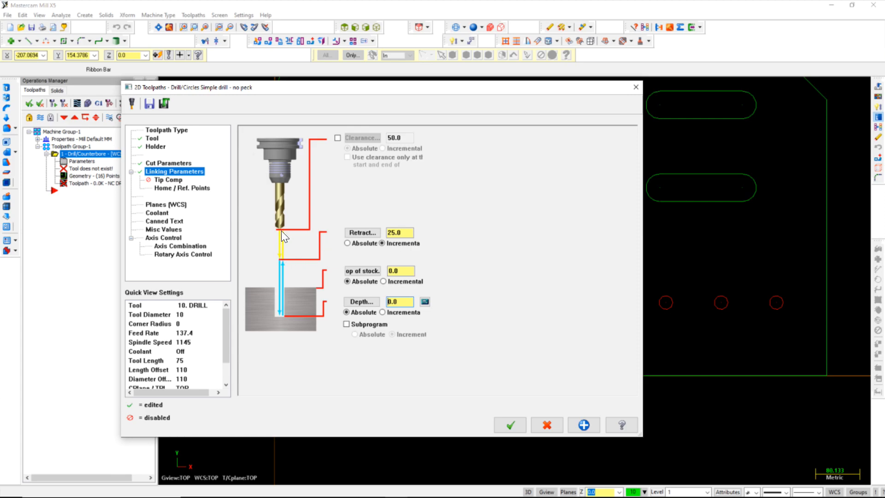
left_click(362, 272)
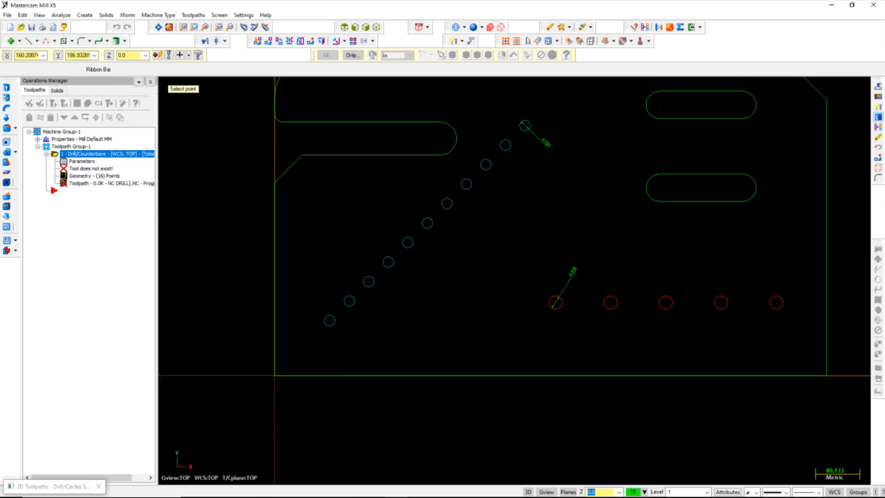
key("Escape")
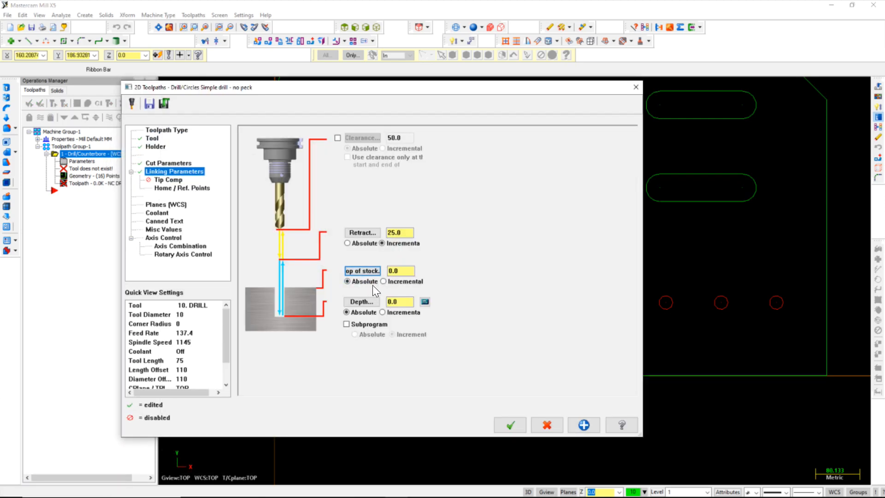
left_click(363, 242)
left_click(338, 138)
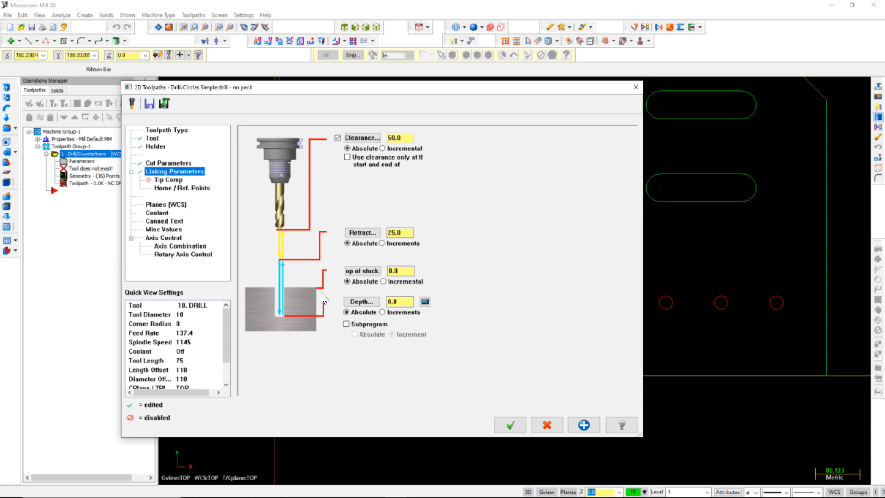
Set the drilling depth to -2 mm in the linking parameters.
left_click(400, 271)
double_click(395, 301)
type("-2")
Review the drill toolpath's tip compensation, reference point, planes, coolant, canned text, misc value and axis control settings.
left_click(175, 181)
left_click(180, 189)
left_click(181, 204)
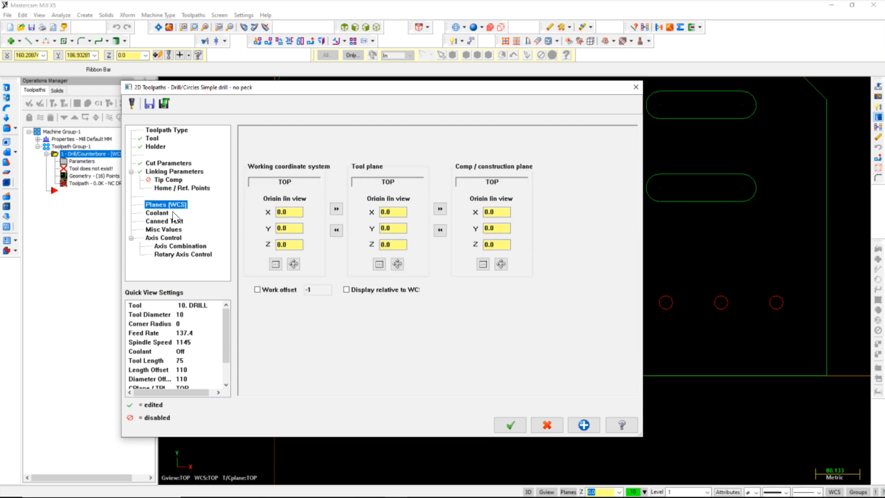
left_click(165, 213)
left_click(166, 222)
left_click(168, 230)
left_click(171, 246)
left_click(176, 255)
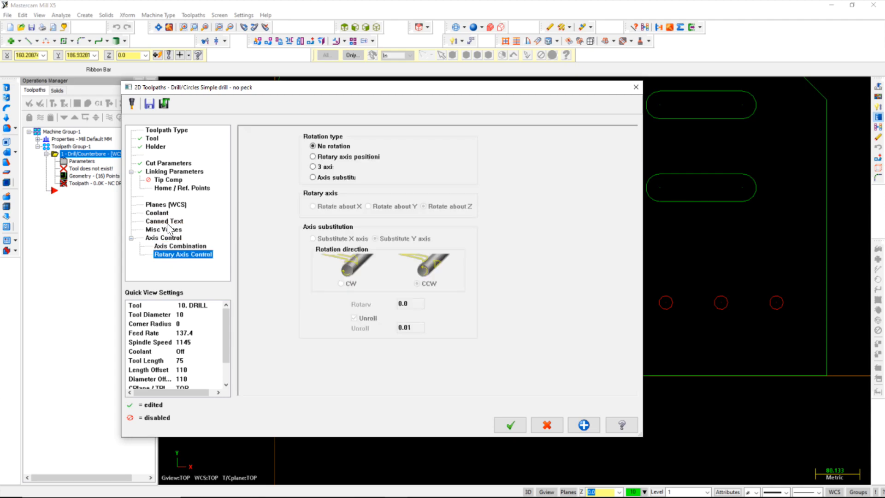
left_click(166, 222)
left_click(163, 186)
left_click(162, 179)
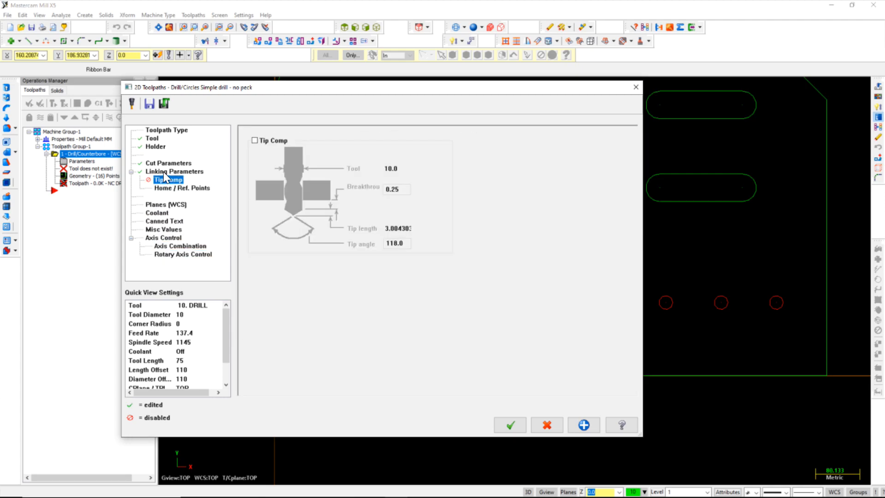
Set the drill toolpath's retract height to 5 mm and accept the parameters.
left_click(164, 172)
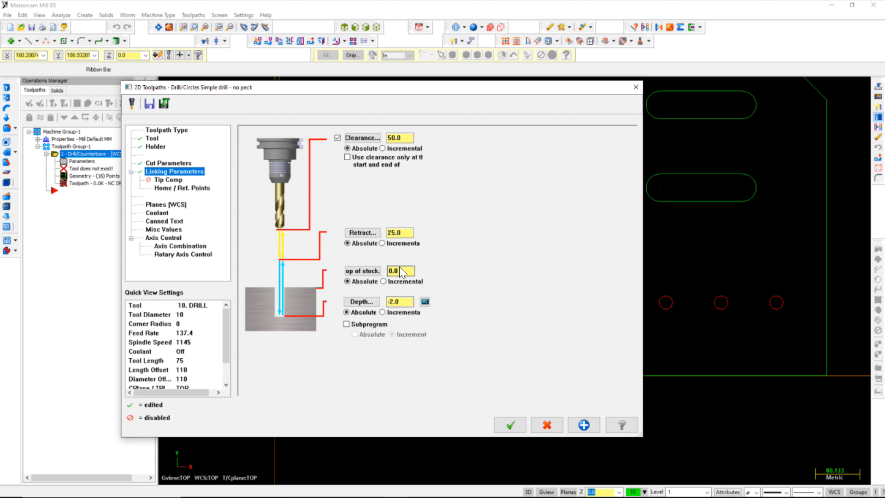
left_click(402, 233)
left_click_drag(403, 233, 363, 234)
type("5")
left_click(511, 424)
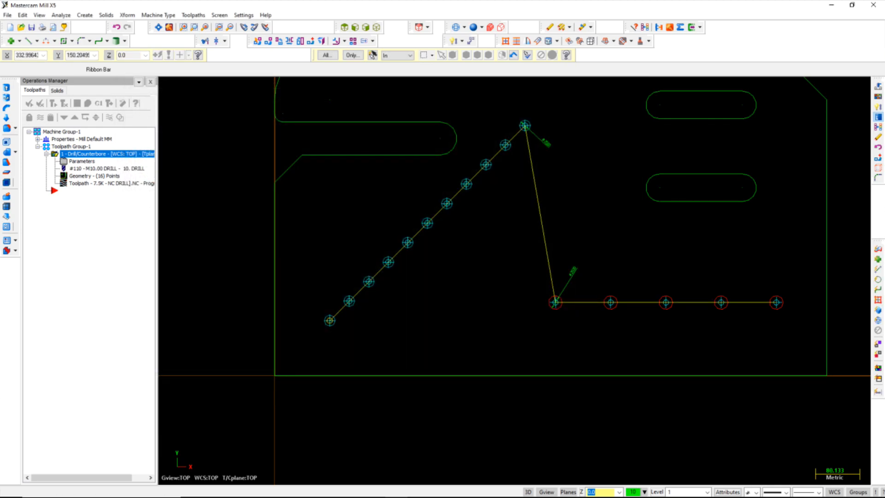
Inspect the generated drill toolpath over both rows of holes in isometric view.
left_click(377, 28)
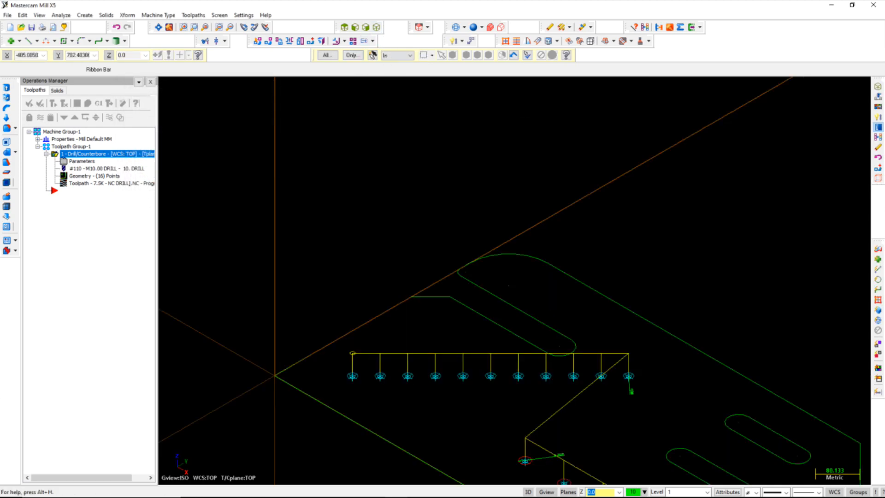
scroll(356, 202, "down", 2)
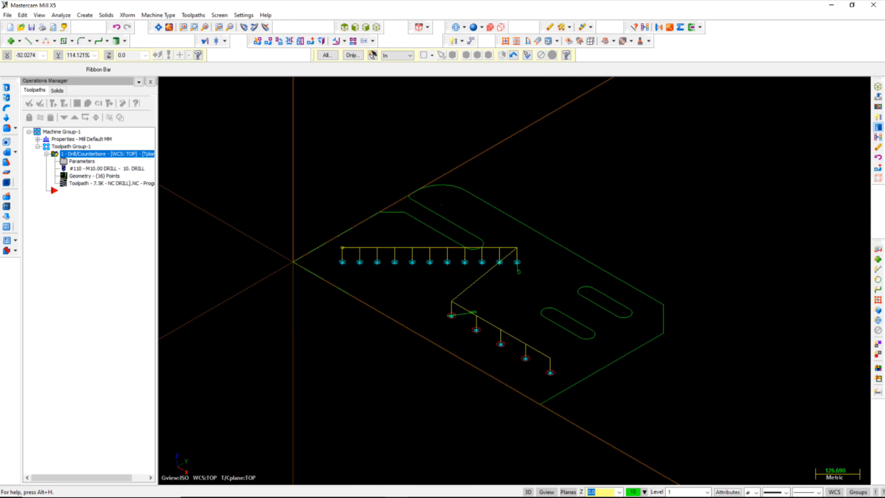
scroll(504, 289, "up", 5)
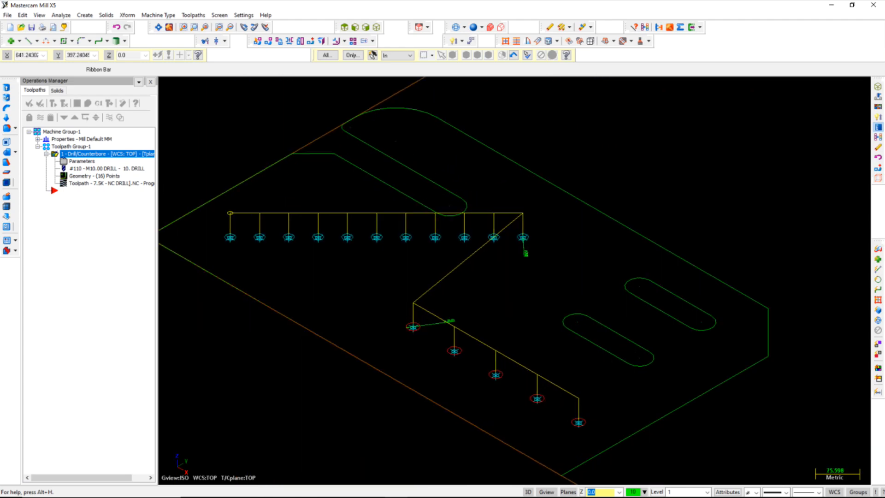
scroll(530, 259, "down", 2)
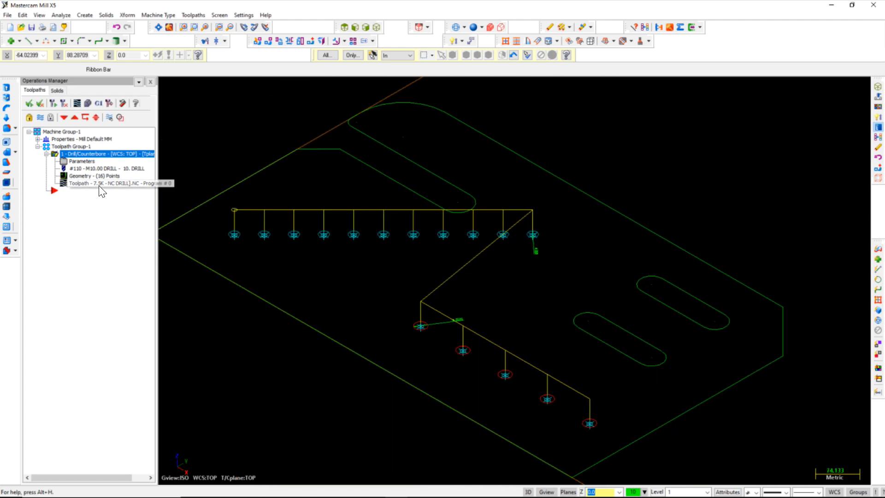
Simulate the drilling operation on the solid stock with Verify, and close the simulation.
left_click(100, 183)
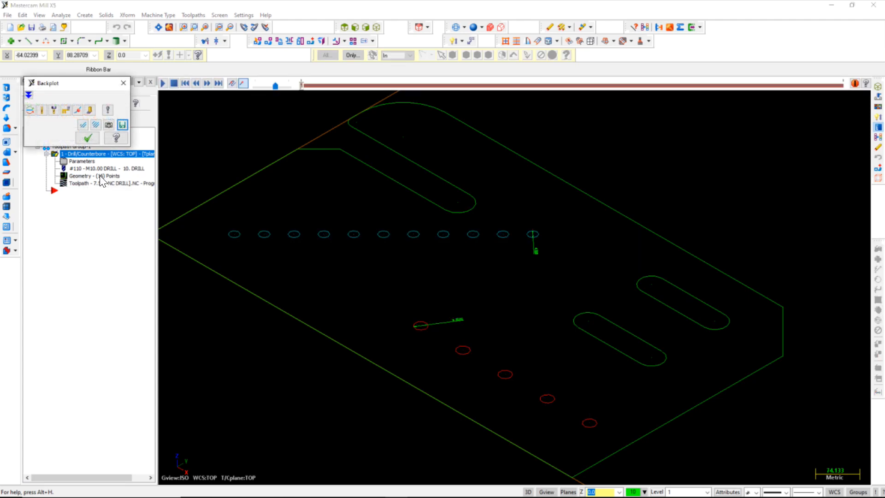
left_click_drag(85, 85, 62, 174)
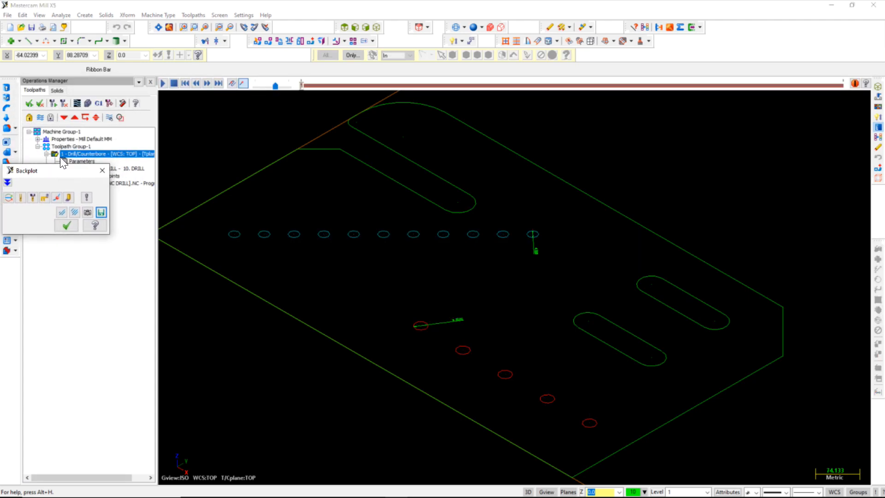
left_click(88, 103)
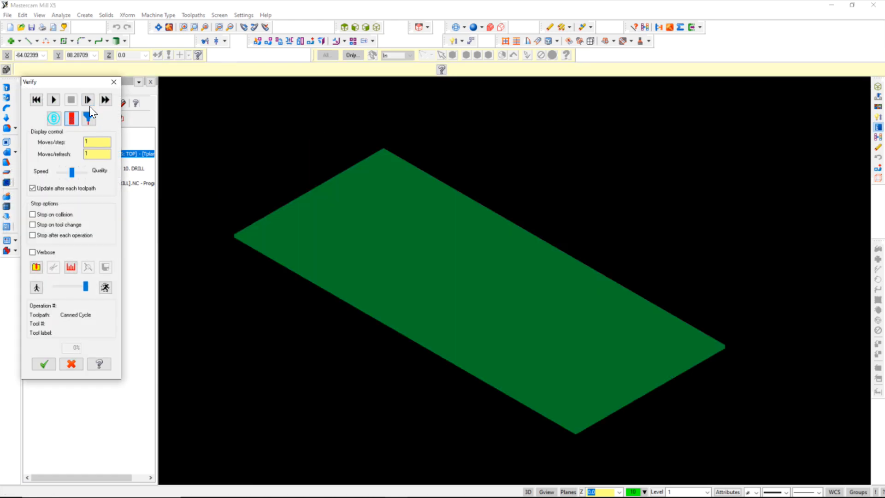
left_click_drag(85, 82, 94, 172)
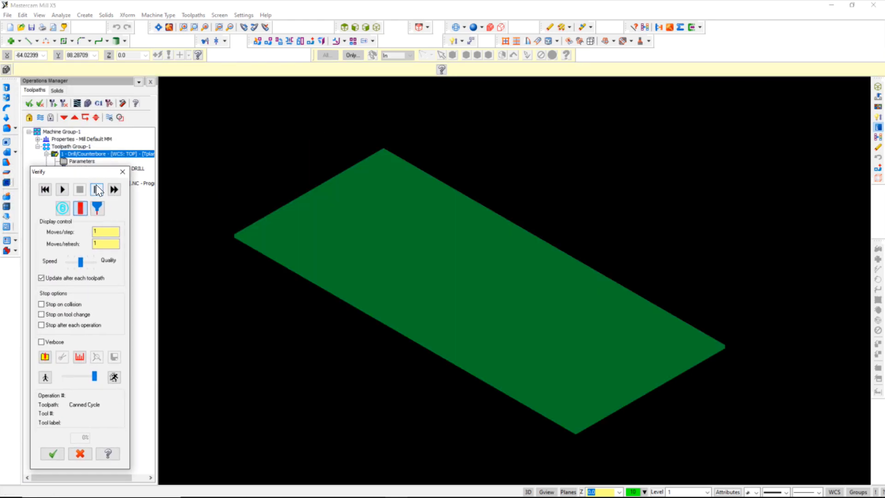
left_click(62, 190)
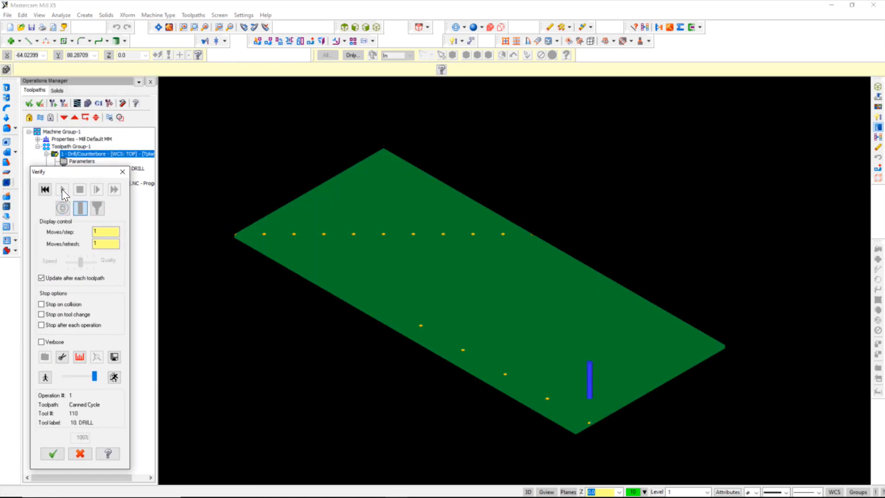
left_click(118, 173)
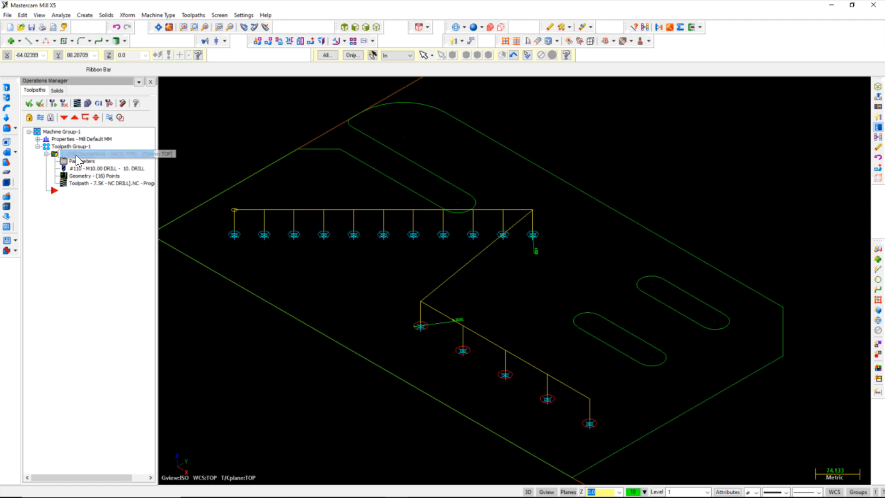
Backplot the drill toolpath and step move by move through the diagonal row of holes.
left_click(82, 183)
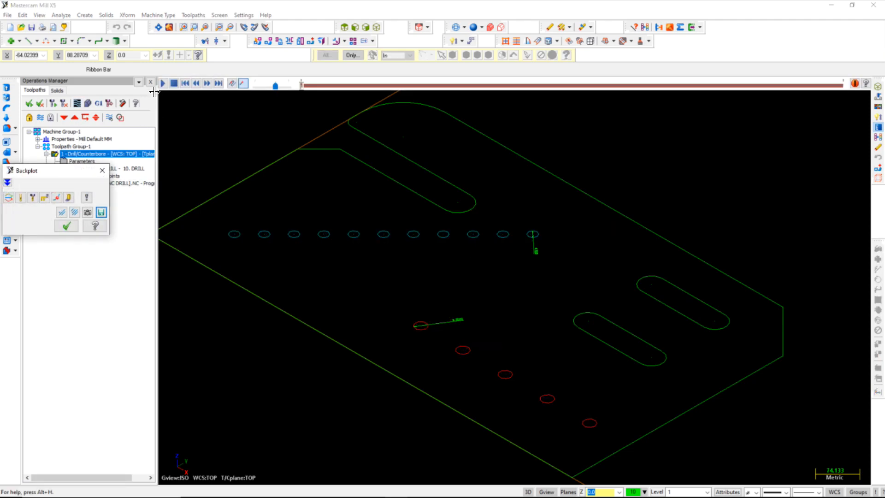
key("s")
key("s")
key("s")
key("s")
key("s")
key("s")
key("s")
key("s")
key("s")
key("s")
key("s")
key("s")
key("s")
key("s")
key("s")
key("s")
key("s")
key("s")
key("s")
key("s")
key("s")
key("s")
scroll(367, 251, "up", 12)
key("s")
key("s")
key("s")
key("s")
key("s")
scroll(405, 244, "down", 10)
scroll(444, 254, "down", 2)
key("s")
key("s")
key("s")
key("s")
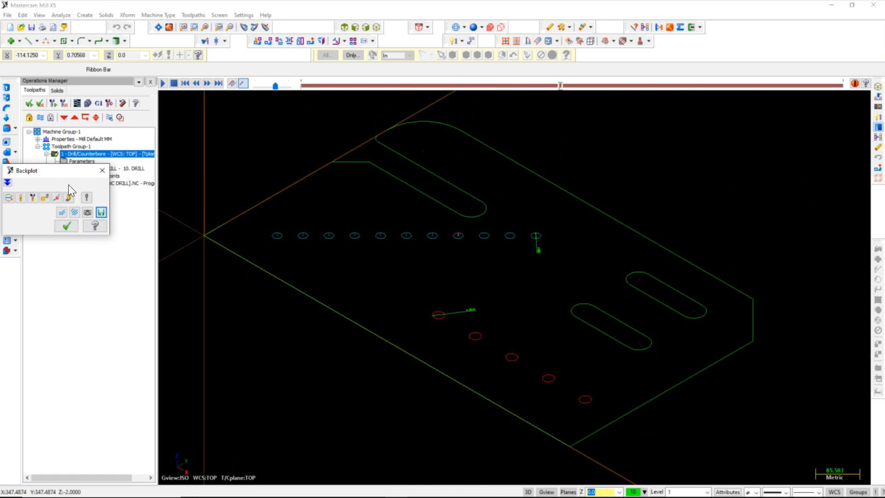
Rewind the backplot to its start, replay the drilling with the tool display toggled, and close the backplot.
left_click_drag(81, 175, 131, 172)
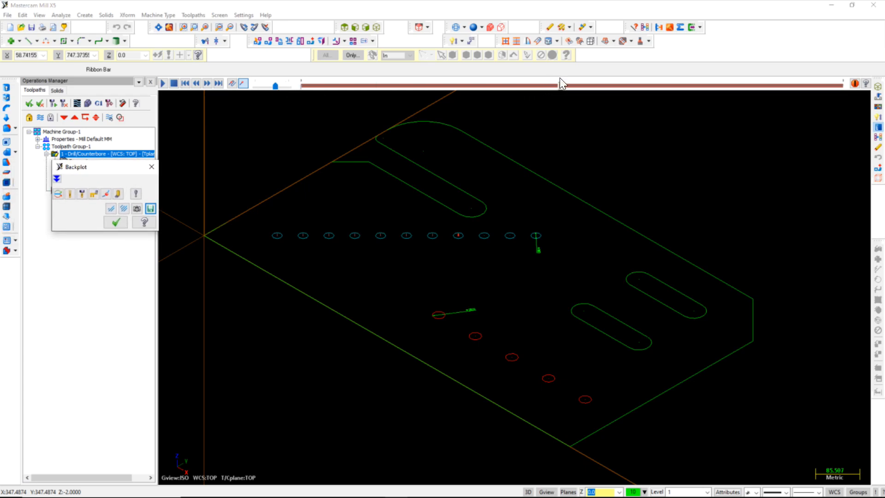
left_click_drag(559, 85, 287, 95)
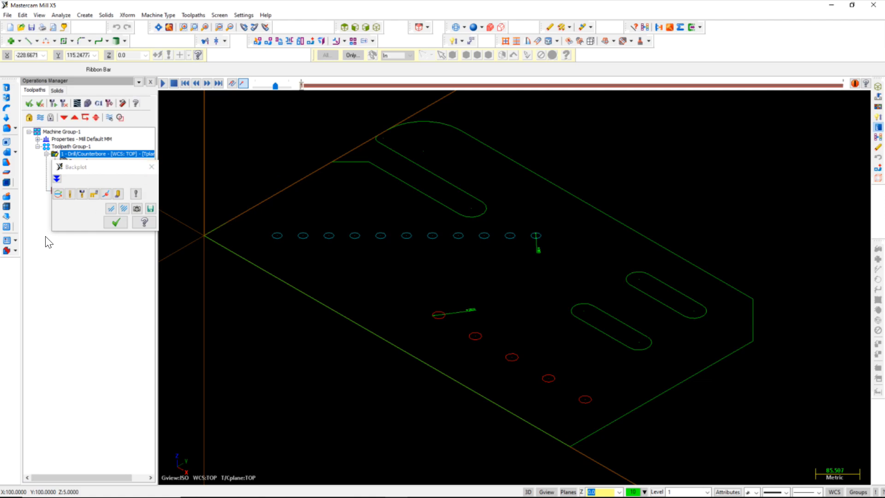
left_click(71, 196)
left_click(114, 224)
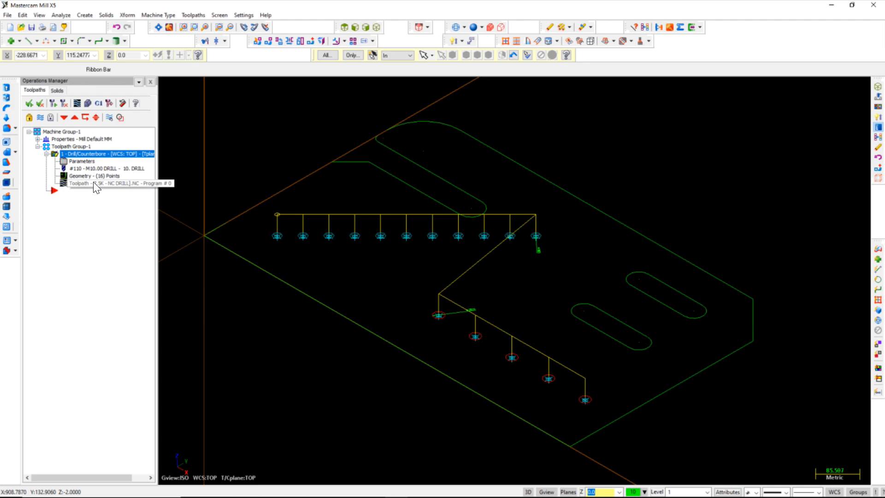
Post-process the drill operation and save the NC file on the desktop as drill.
left_click(99, 103)
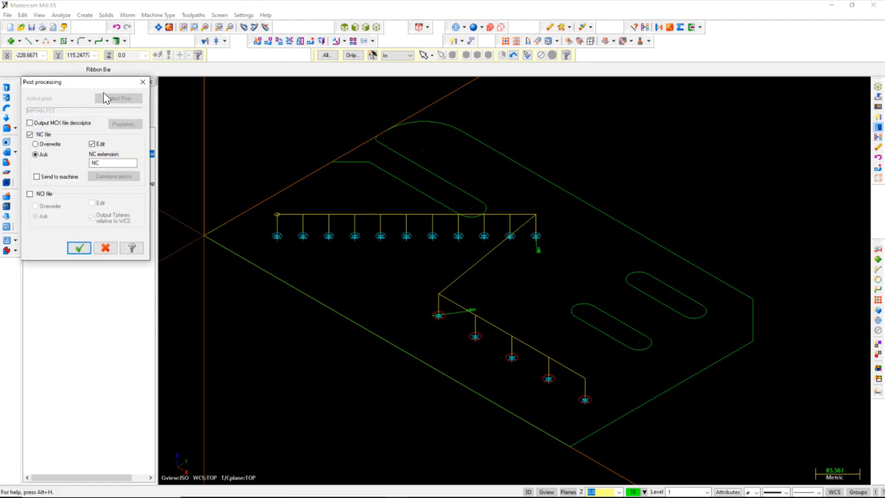
left_click(79, 249)
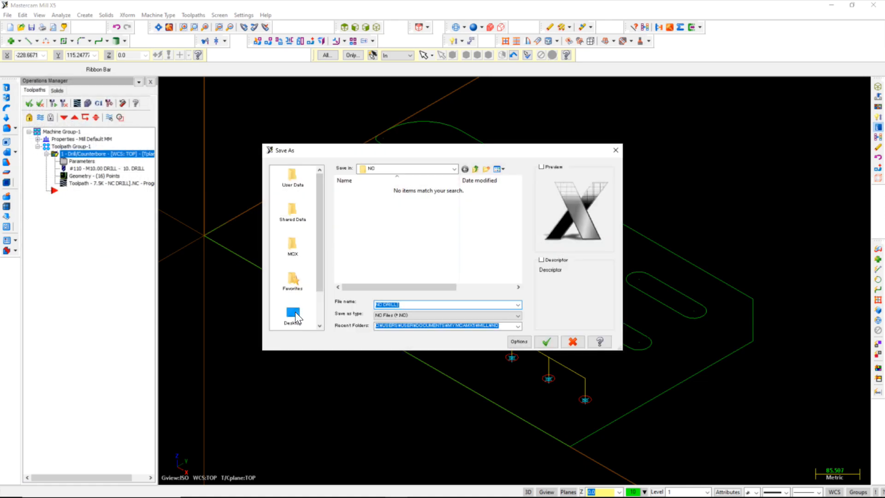
left_click(294, 313)
scroll(436, 234, "down", 2)
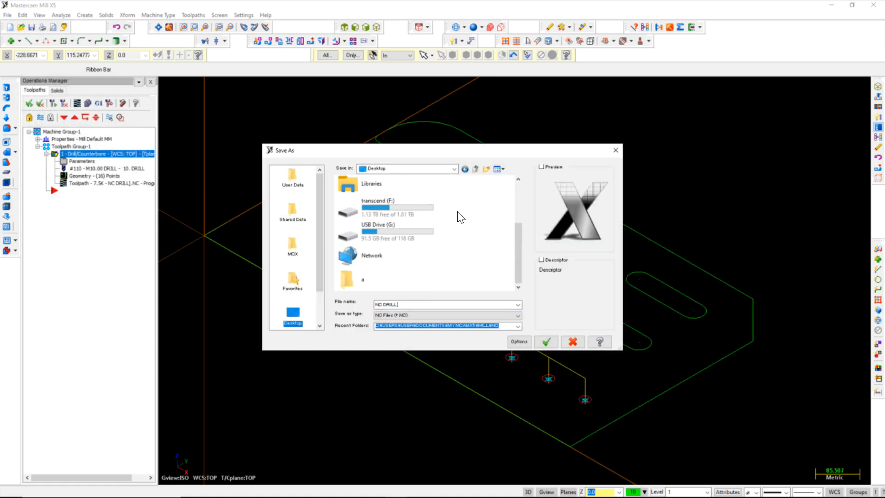
left_click(487, 168)
type("drill")
key("Return")
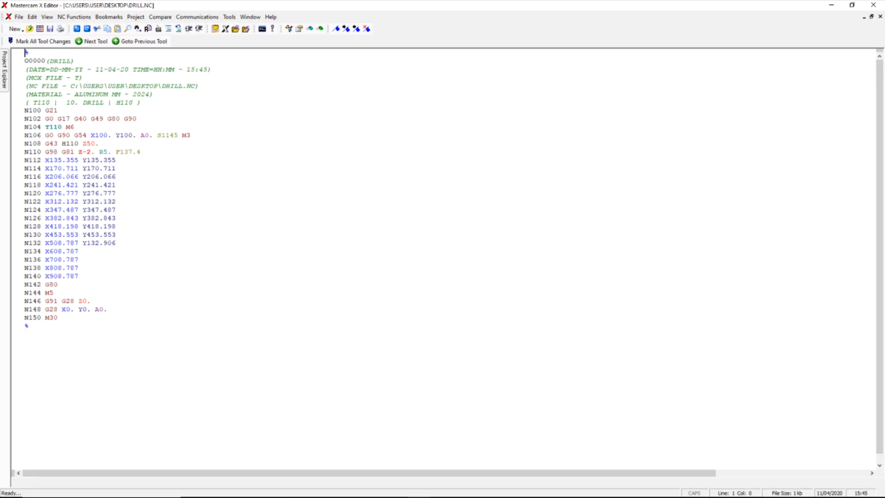
Examine the posted NC program's hole coordinates, the drill cycle cancel and the closing reference return lines.
left_click(58, 285)
left_click(116, 185)
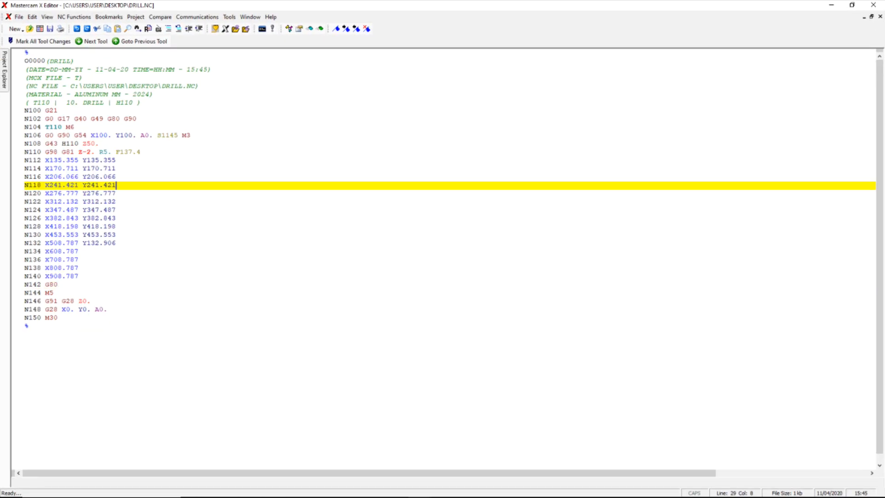
left_click(116, 161)
left_click(73, 296)
left_click(116, 160)
left_click(92, 301)
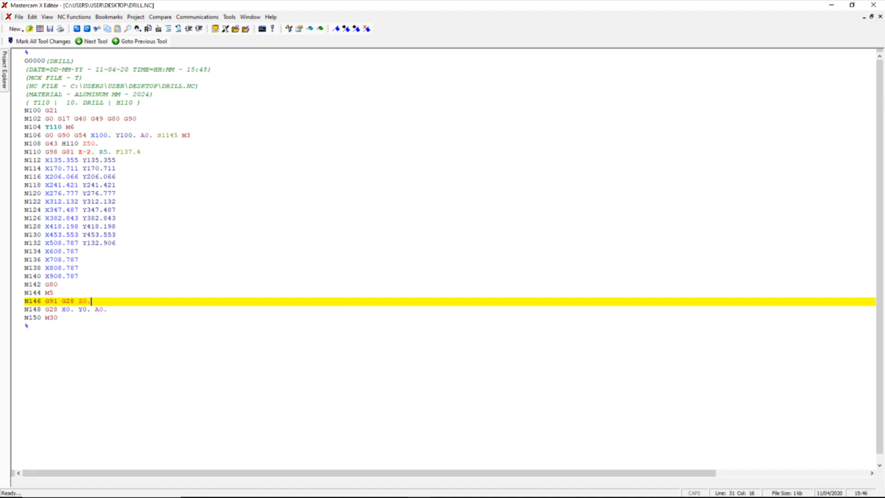
Examine the NC program's closing lines, its header comments and the tool comment with number, diameter and length offset.
left_click(26, 335)
left_click(58, 285)
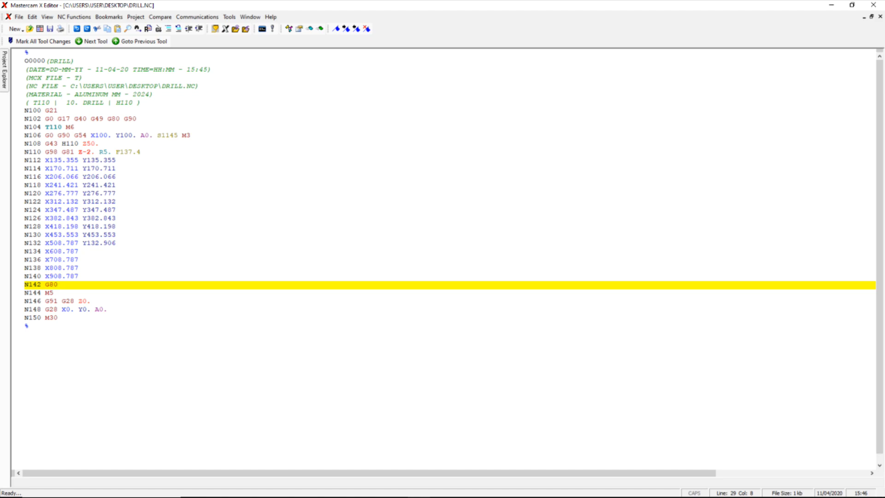
key("ctrl+End")
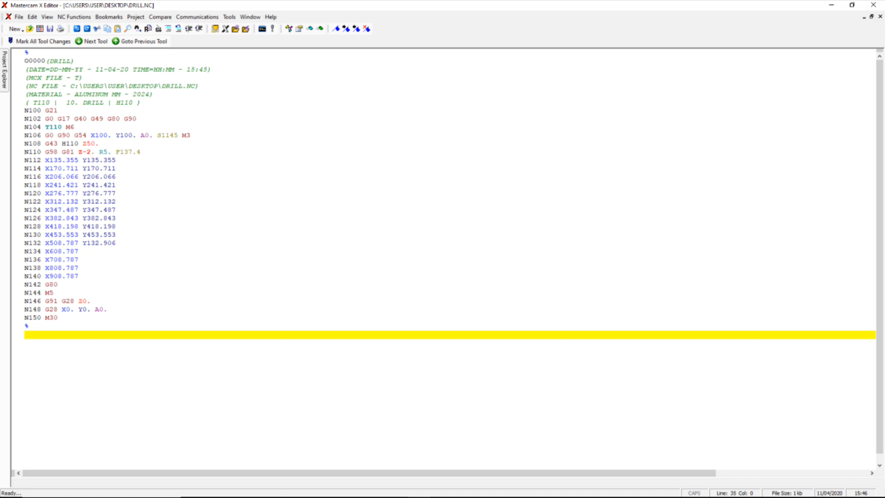
left_click_drag(25, 60, 141, 102)
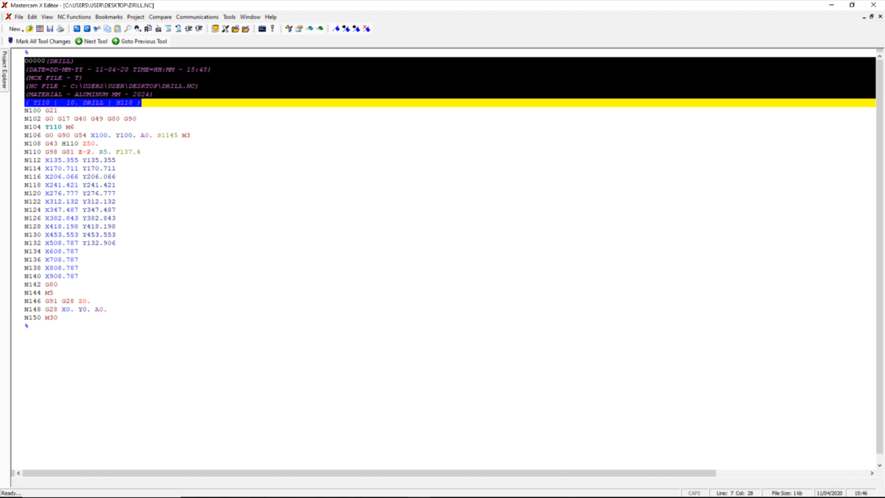
left_click(74, 127)
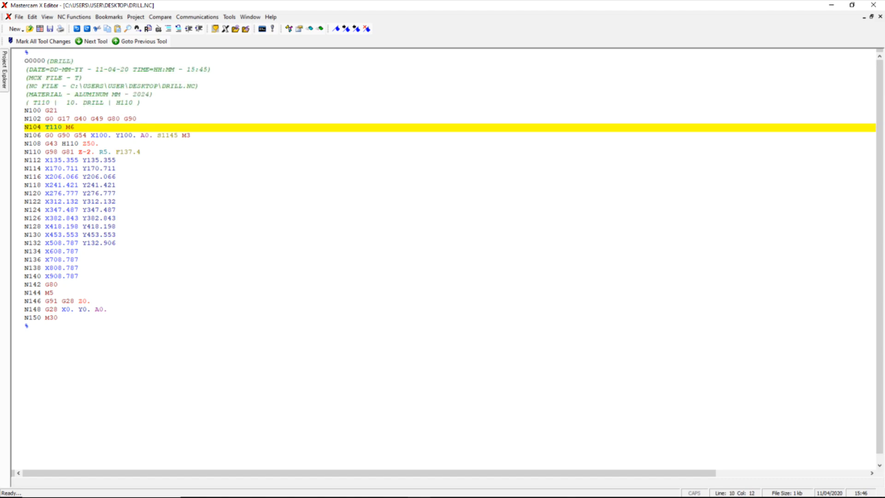
left_click(49, 103)
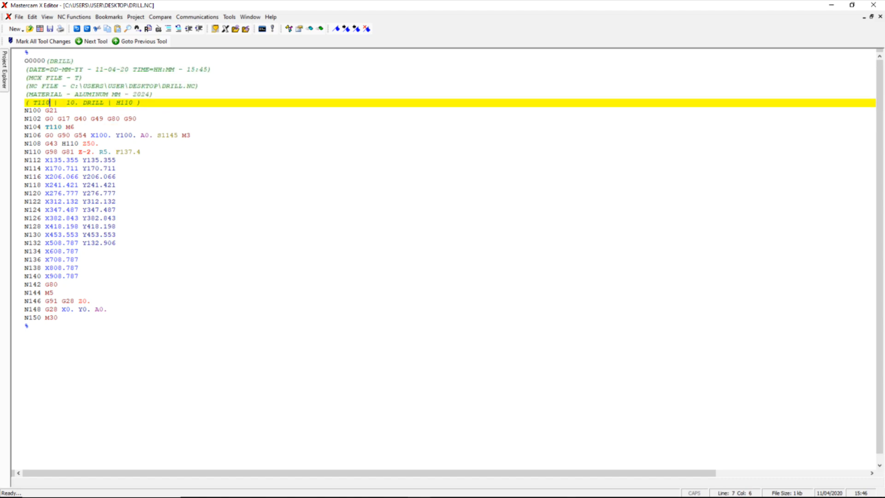
left_click(83, 103)
left_click_drag(66, 103, 104, 105)
double_click(125, 103)
key("Down")
key("Down")
key("Down")
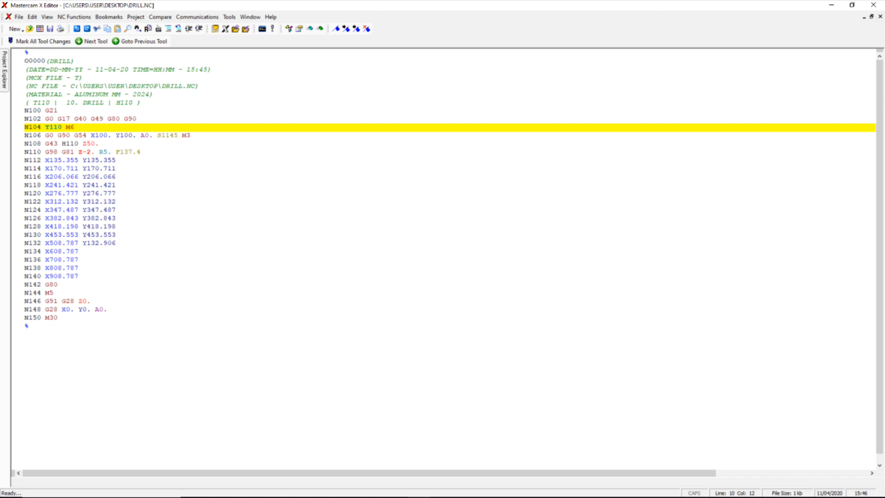
Remove the block numbers from all lines of the NC program.
left_click_drag(41, 318, 33, 243)
left_click(116, 193)
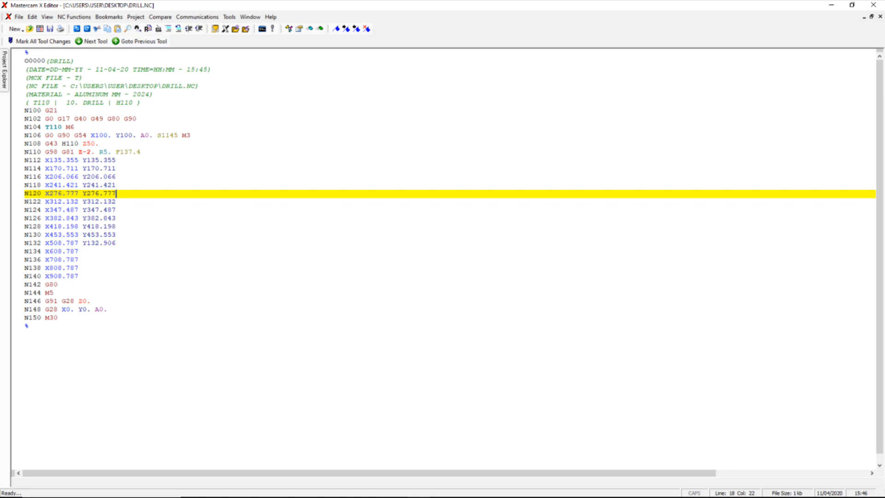
left_click(76, 17)
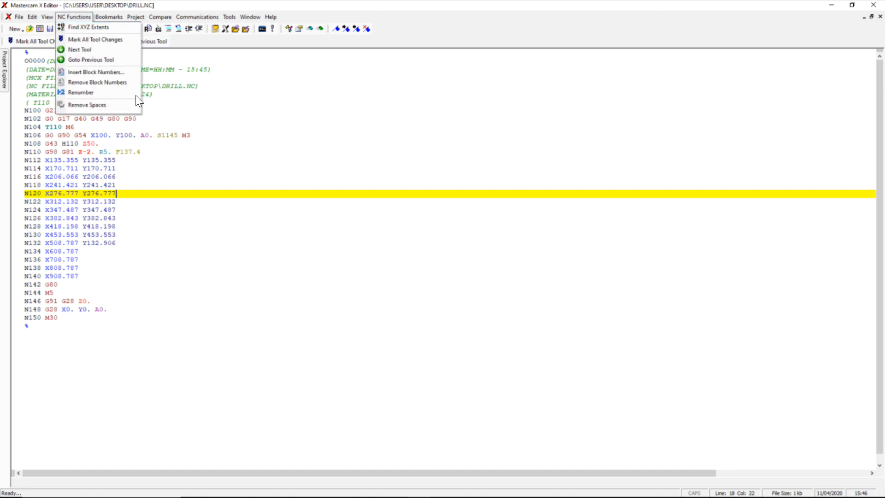
left_click(118, 84)
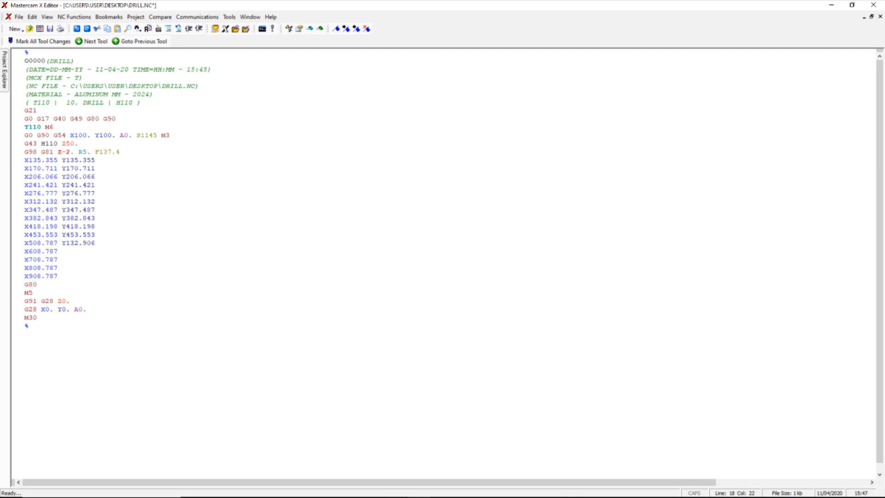
Insert block numbers into the NC program, starting at 100 with a sequence increment of 2.
left_click(81, 17)
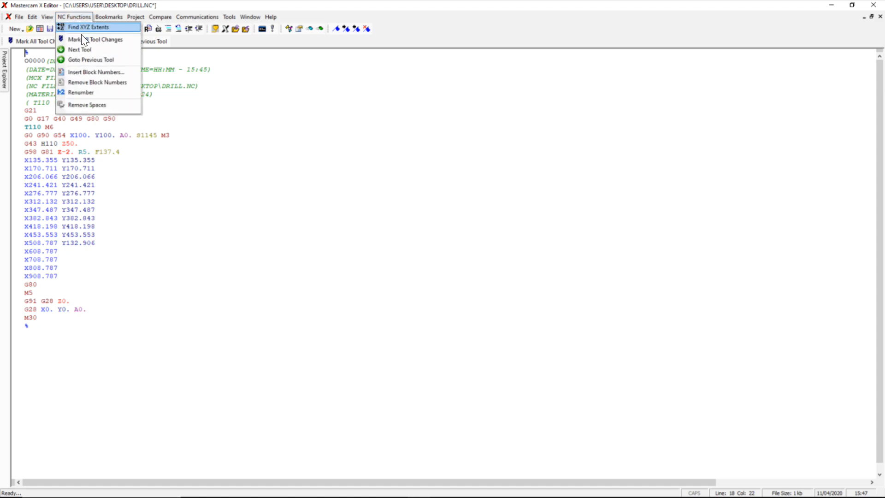
left_click(96, 74)
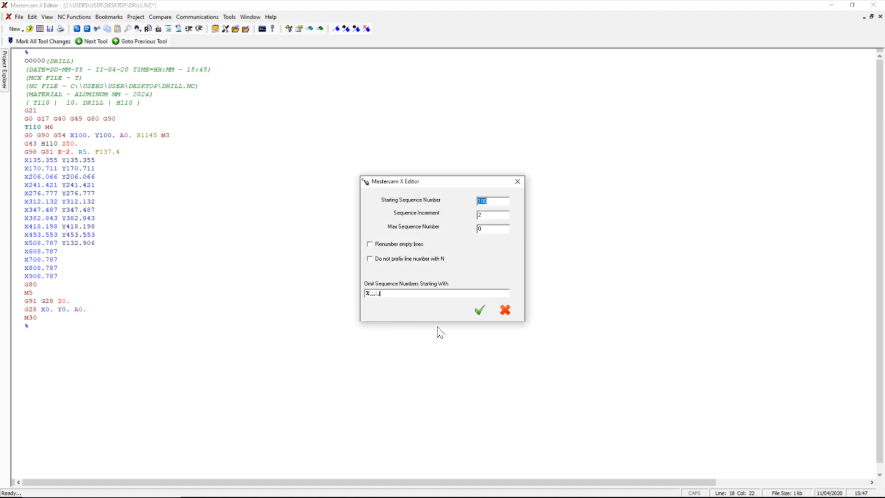
left_click(478, 315)
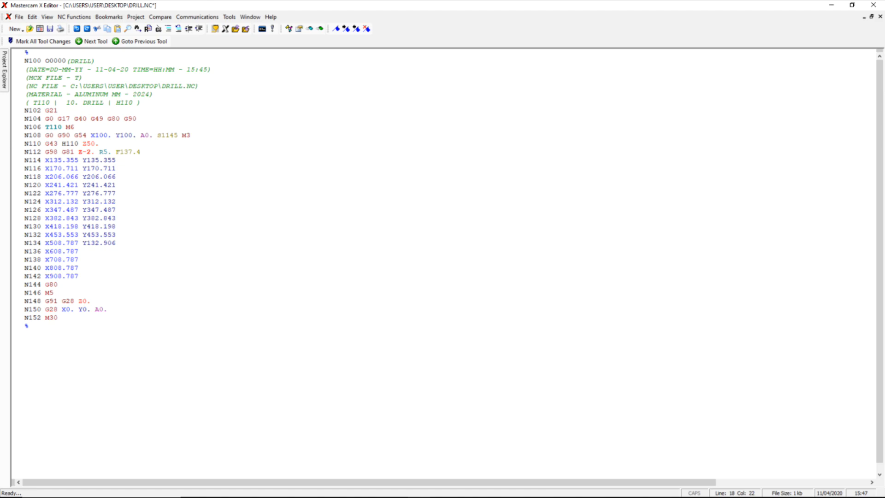
Examine the block numbers beside the hole coordinates and the A0. word in the final G28 return line.
left_click(42, 111)
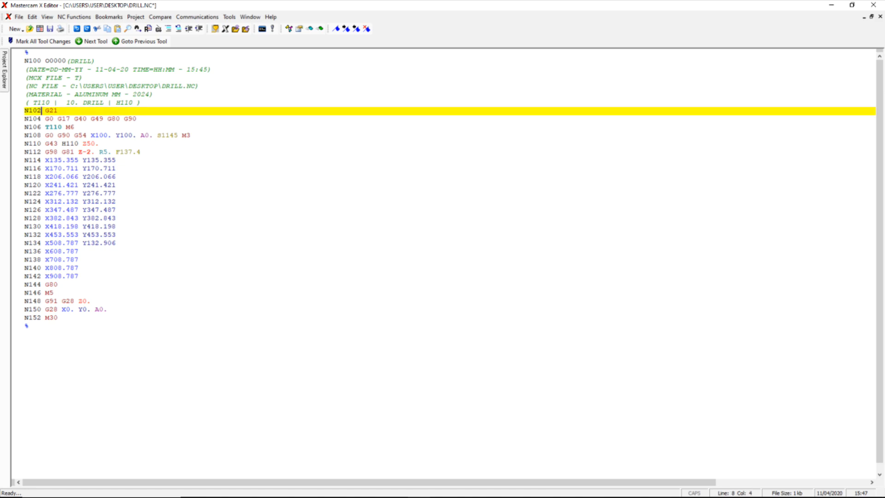
left_click(42, 227)
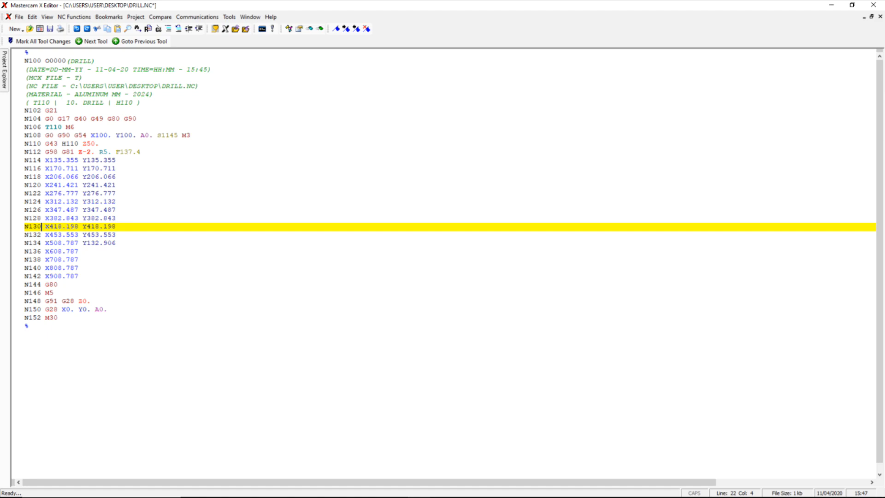
left_click(37, 186)
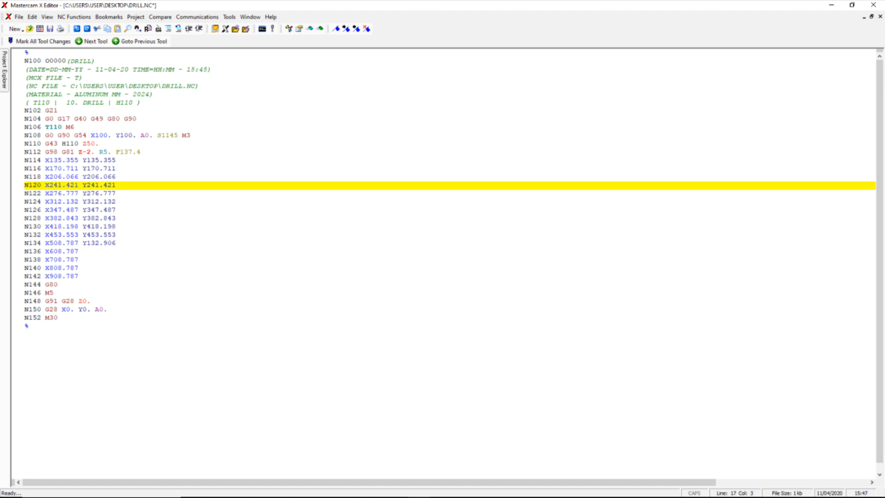
left_click_drag(41, 210, 29, 211)
left_click(39, 235)
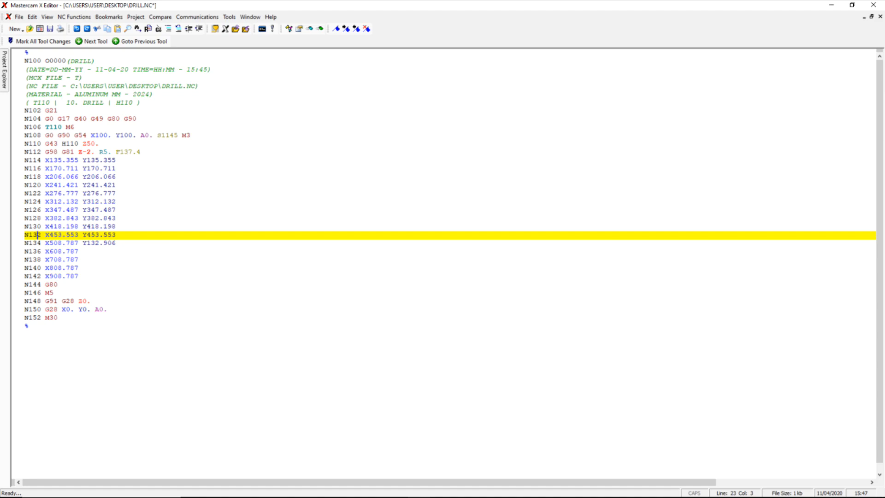
left_click(79, 260)
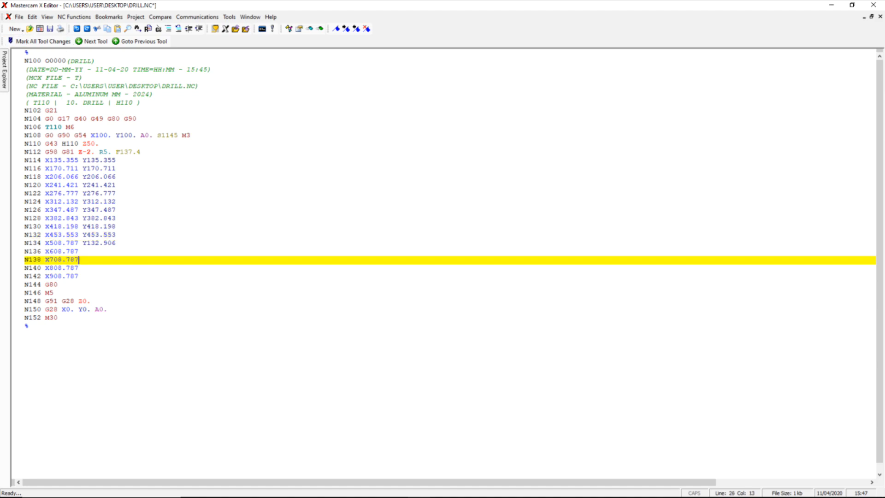
left_click(107, 310)
left_click_drag(108, 310, 95, 309)
left_click(30, 326)
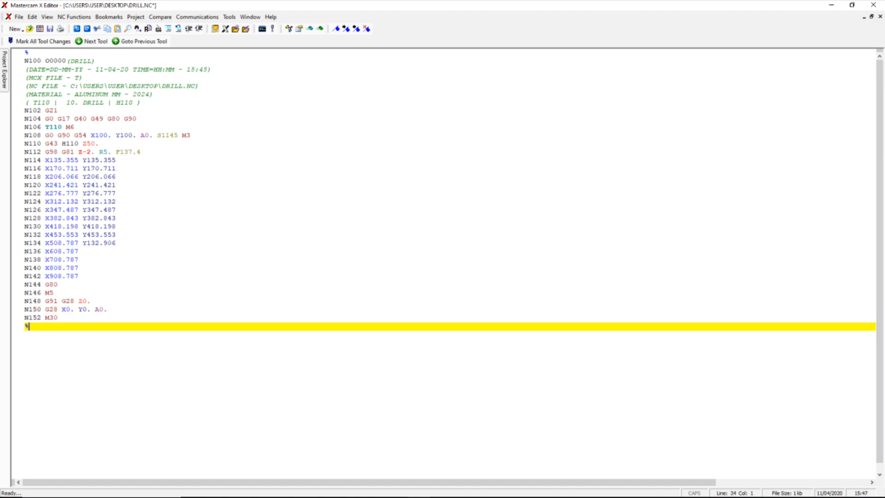
left_click(108, 310)
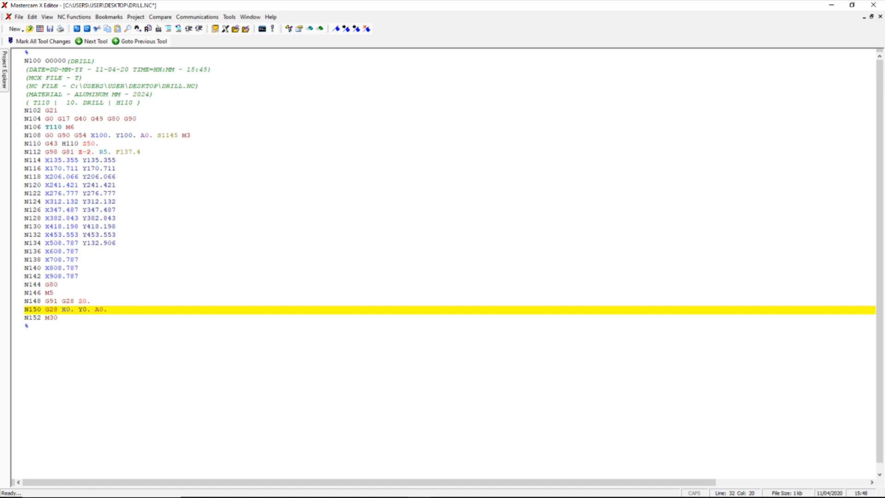
left_click_drag(107, 310, 95, 310)
left_click(116, 227)
Examine the startup lines, the T110 M6 tool change and the matching H110 length offset in the G43 line.
left_click_drag(49, 128, 61, 128)
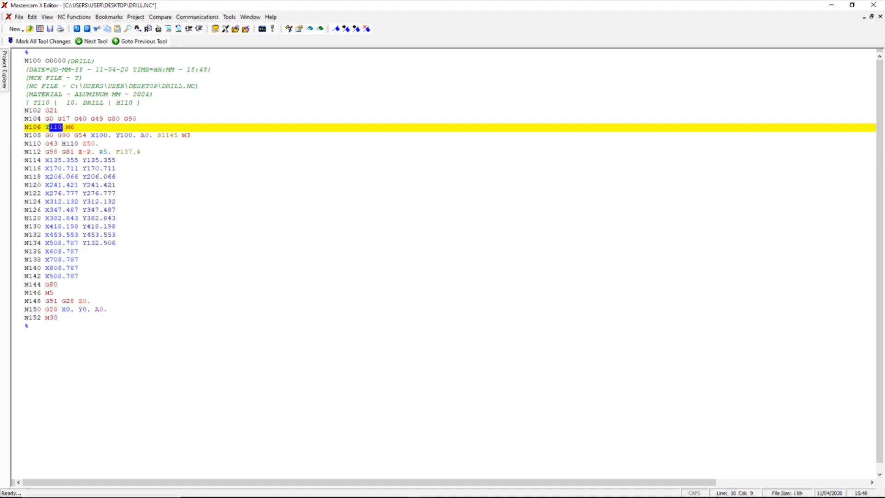
left_click(145, 136)
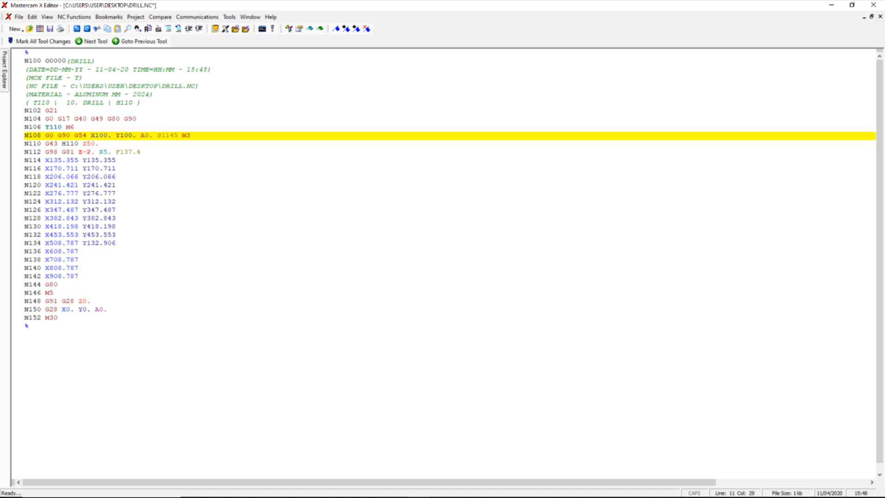
left_click(49, 119)
left_click_drag(33, 111, 137, 119)
left_click(50, 127)
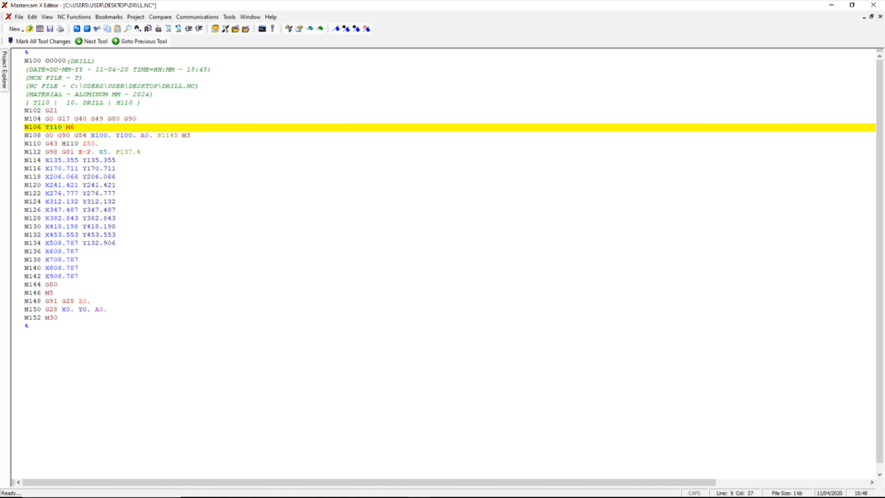
left_click(75, 127)
left_click(46, 127)
left_click(75, 127)
left_click(62, 128)
left_click(79, 152)
left_click(75, 127)
left_click_drag(62, 144, 62, 152)
left_click(58, 127)
left_click(63, 128)
left_click_drag(75, 128, 46, 129)
left_click(74, 136)
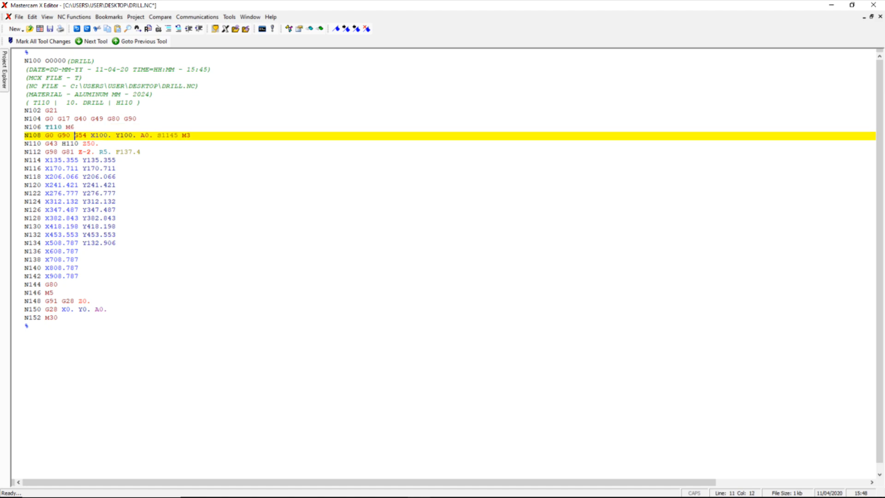
left_click(87, 160)
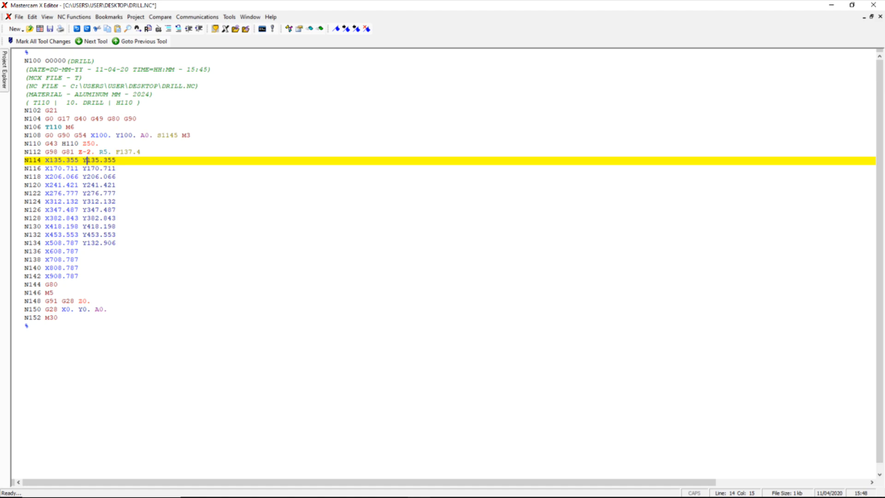
mouse_move(62, 127)
left_mouse_down()
mouse_move(41, 127)
mouse_move(78, 144)
mouse_move(62, 144)
left_mouse_up()
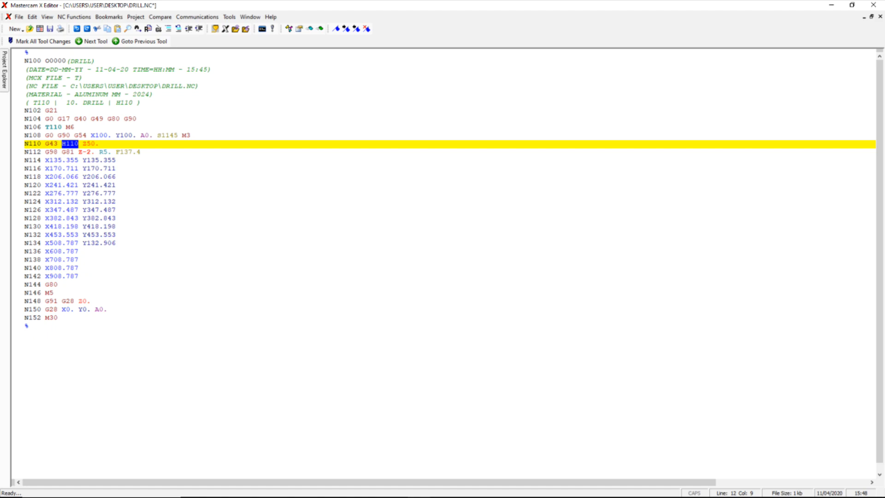
Examine the A0. rotary words, the G54 work offset, the hole coordinates in N114 to N142 and the closing lines N144 to N152.
double_click(147, 136)
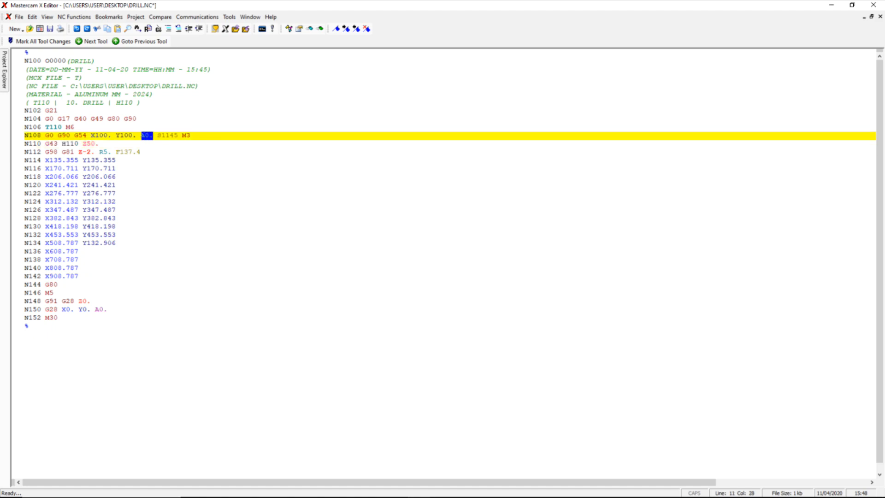
left_click_drag(107, 310, 95, 310)
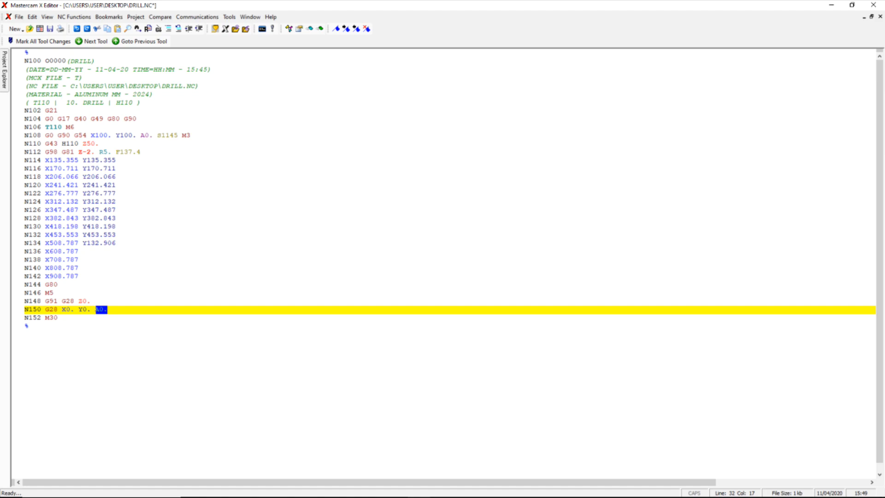
left_click(153, 135)
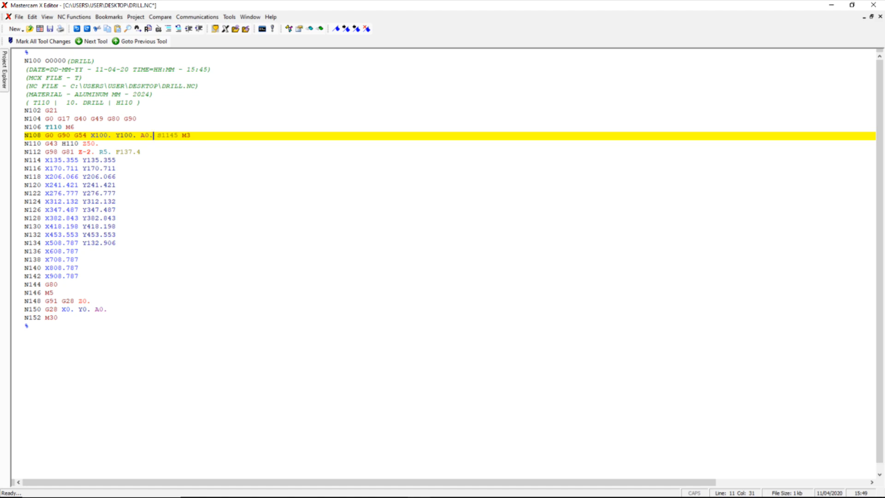
left_click_drag(87, 136, 74, 136)
left_click(87, 135)
left_click(117, 202)
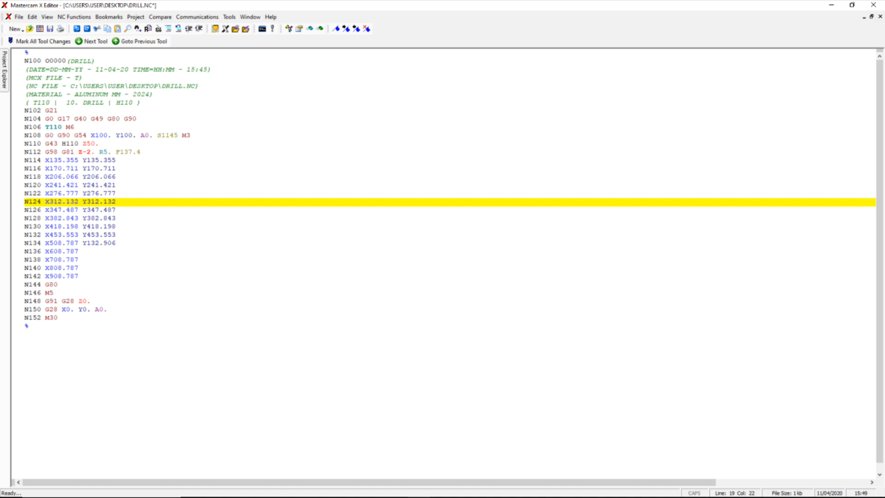
left_click_drag(46, 160, 79, 277)
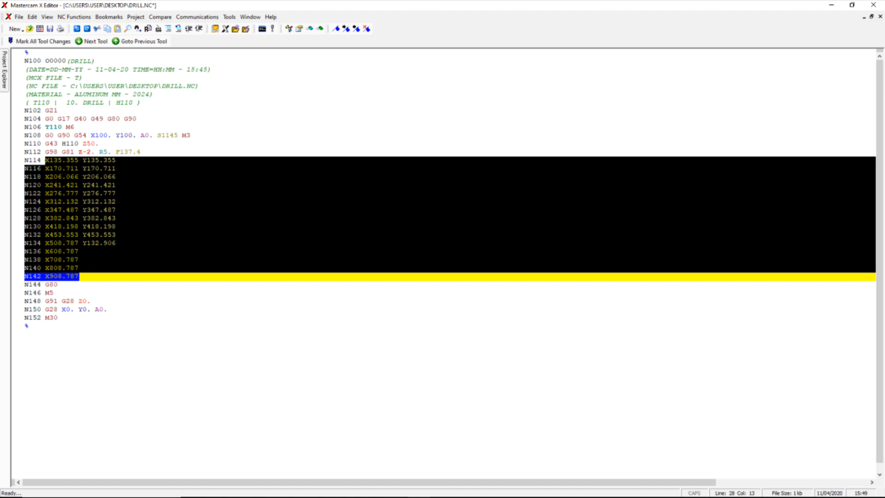
left_click(79, 277)
mouse_move(45, 284)
left_mouse_down()
mouse_move(66, 310)
mouse_move(106, 309)
mouse_move(28, 326)
mouse_move(46, 284)
left_mouse_up()
left_click(138, 368)
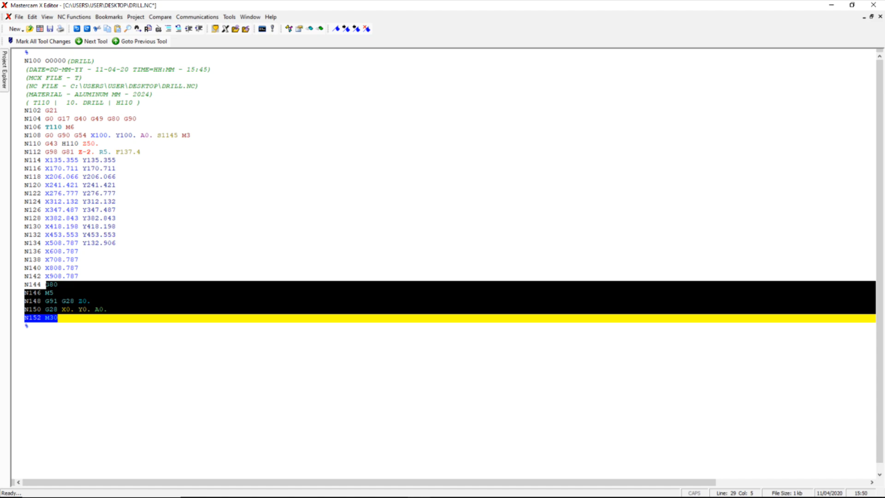
left_click(141, 152)
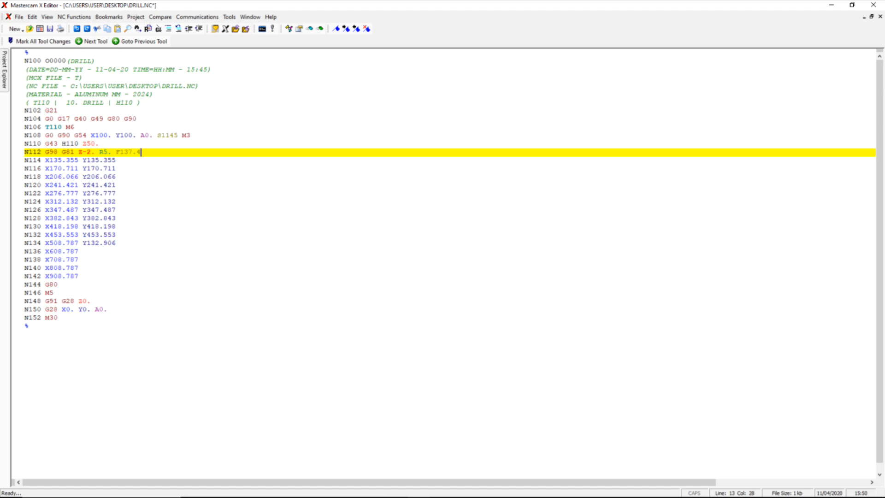
Restore the NC editor and Mastercam windows to floating size and enlarge the Mastercam window for viewing beside the program.
left_click_drag(432, 3, 486, 85)
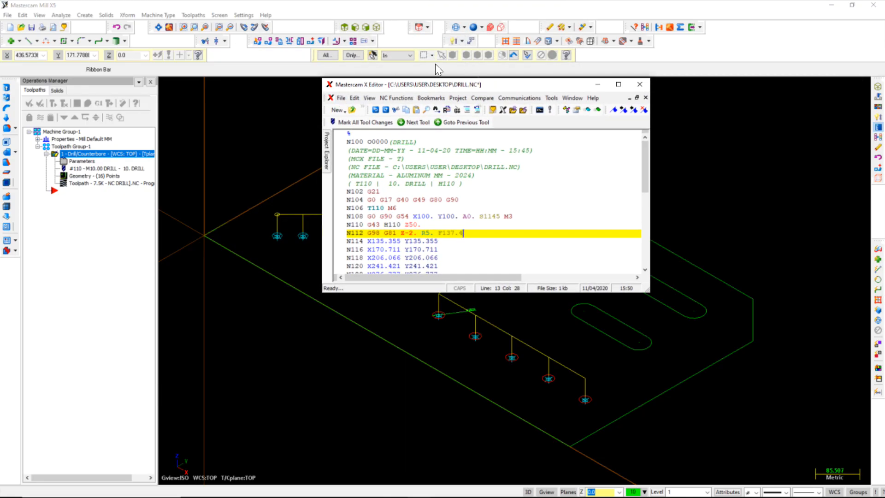
left_click(642, 11)
left_click_drag(642, 11, 597, 37)
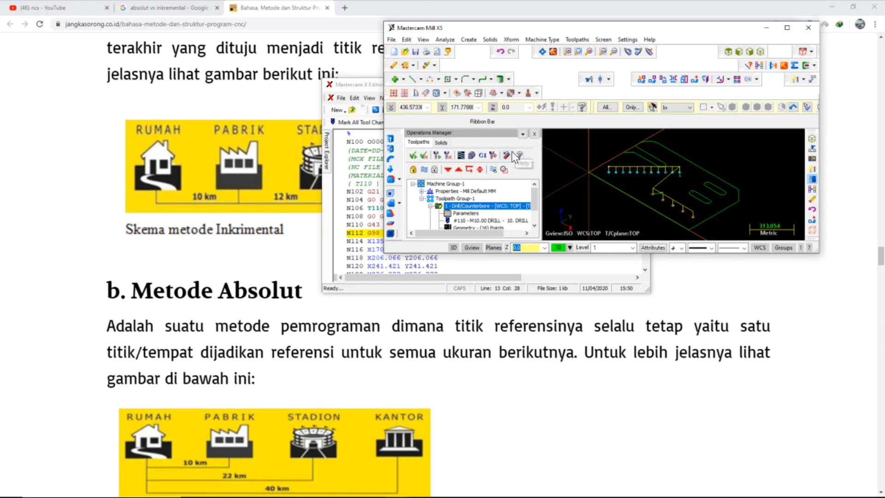
left_click_drag(384, 253, 342, 361)
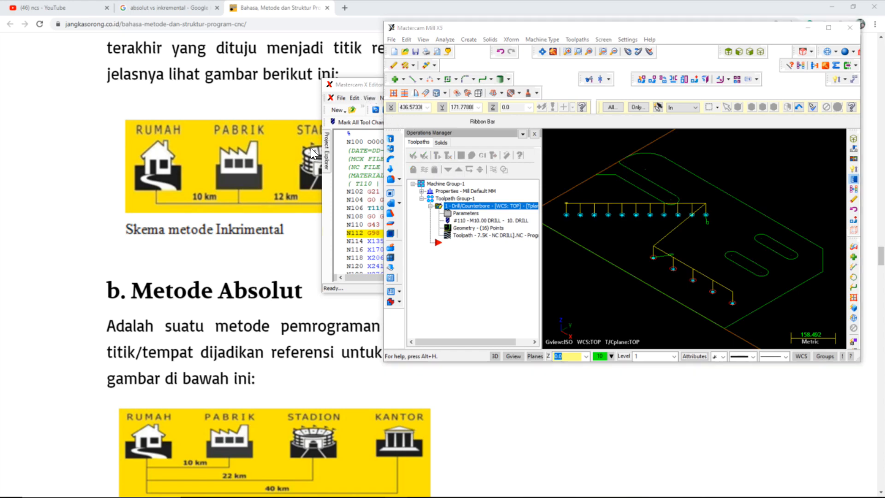
left_click(681, 28)
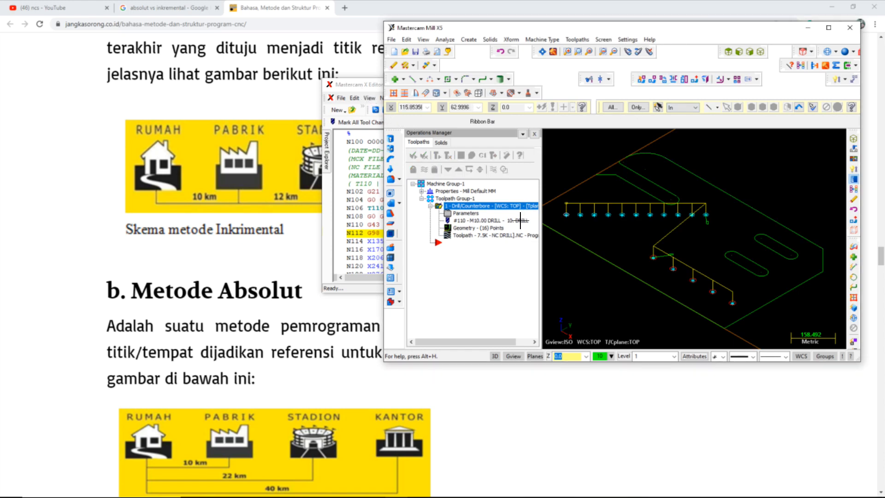
right_click(471, 214)
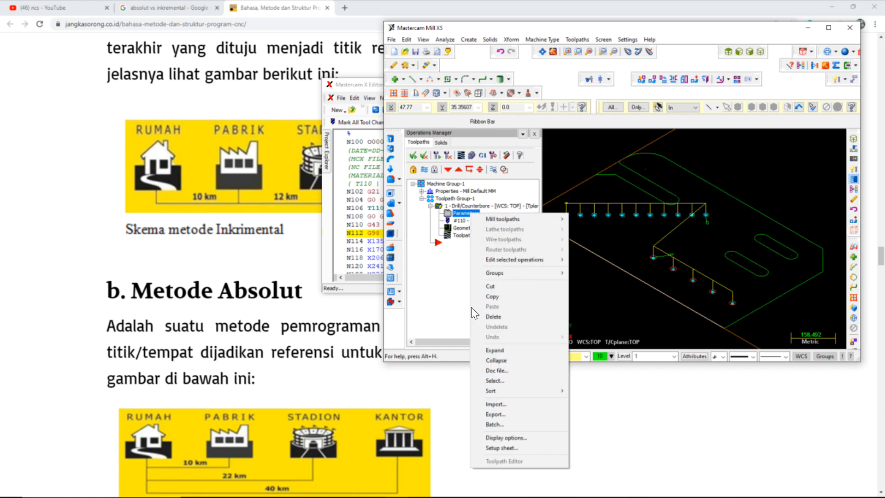
mouse_move(514, 258)
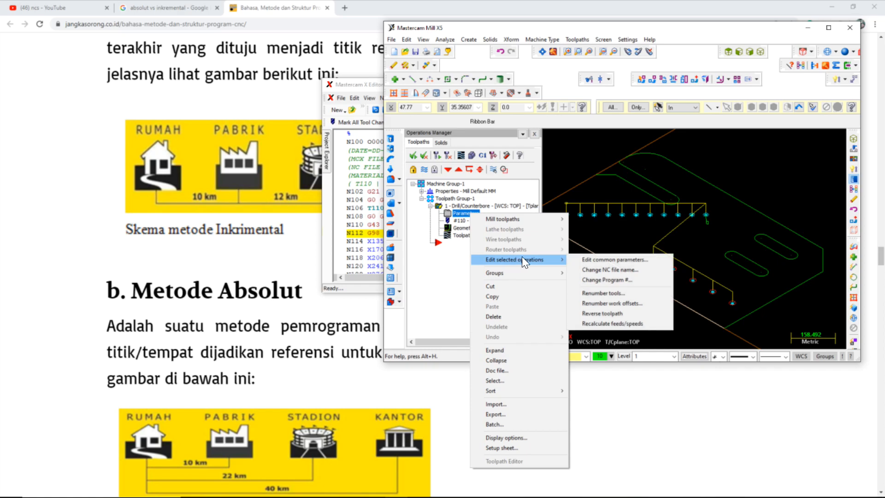
left_click(594, 259)
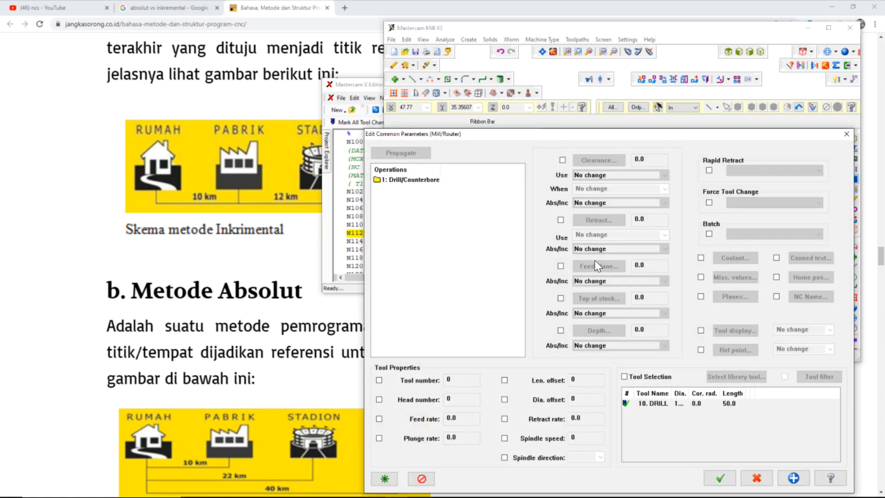
left_click(851, 134)
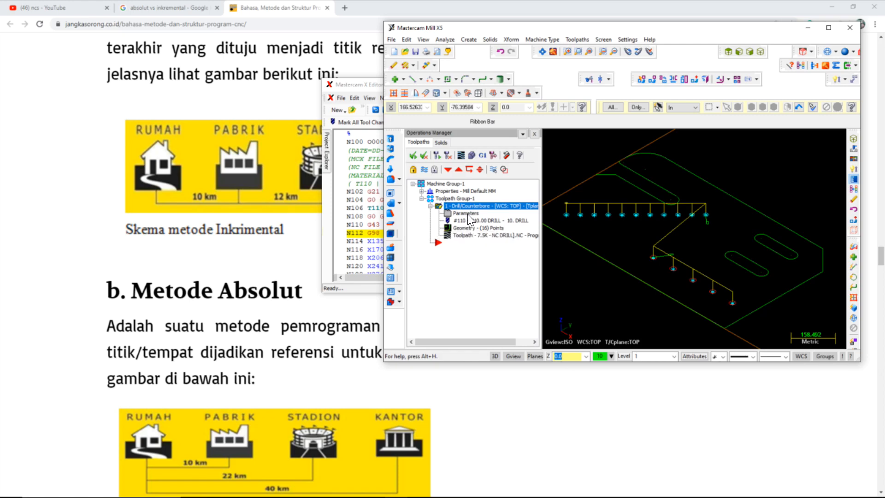
Switch to the NC editor, enlarge its window and copy the entire DRILL.NC program.
left_click(346, 84)
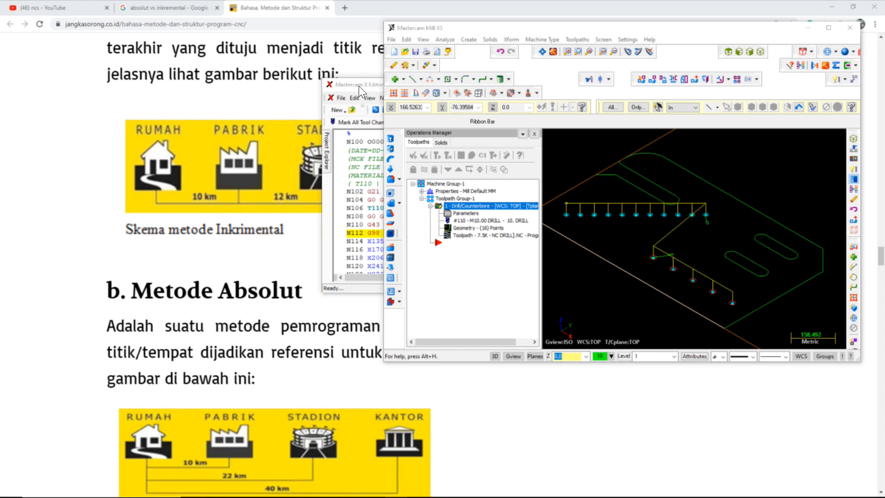
left_click(322, 273)
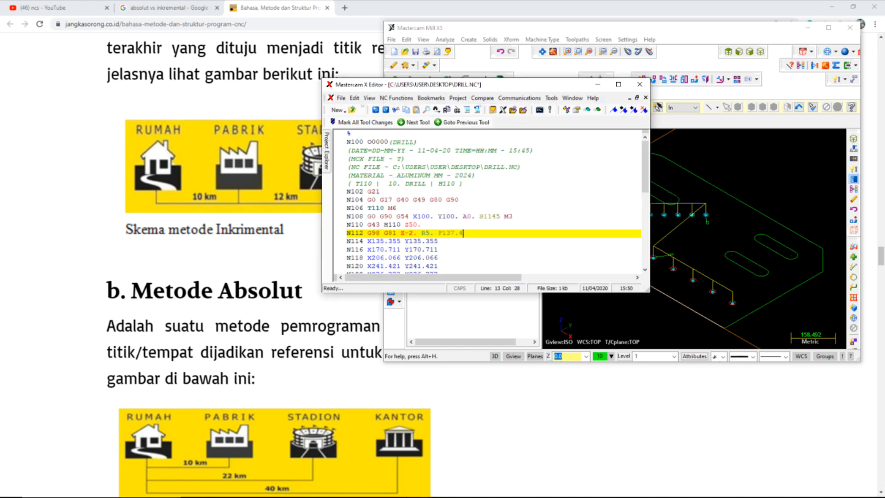
scroll(488, 201, "down", 6)
scroll(488, 201, "up", 4)
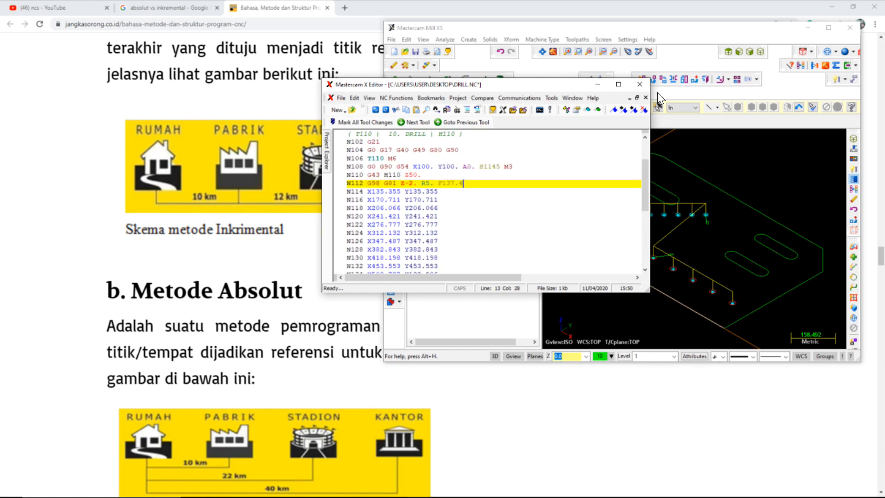
left_click(618, 84)
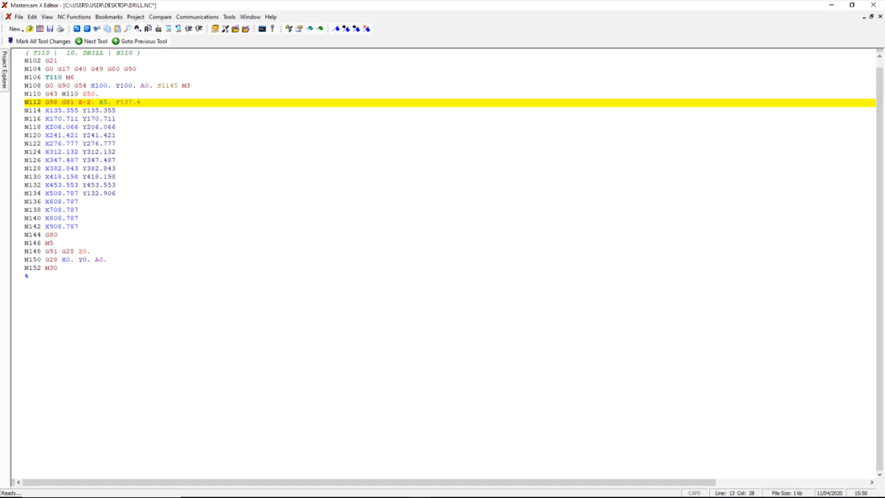
left_click_drag(27, 284, 26, 51)
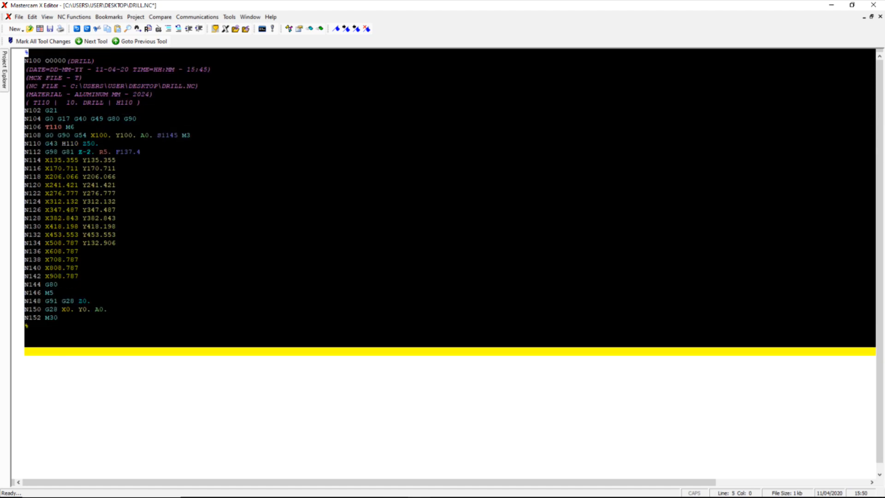
right_click(38, 86)
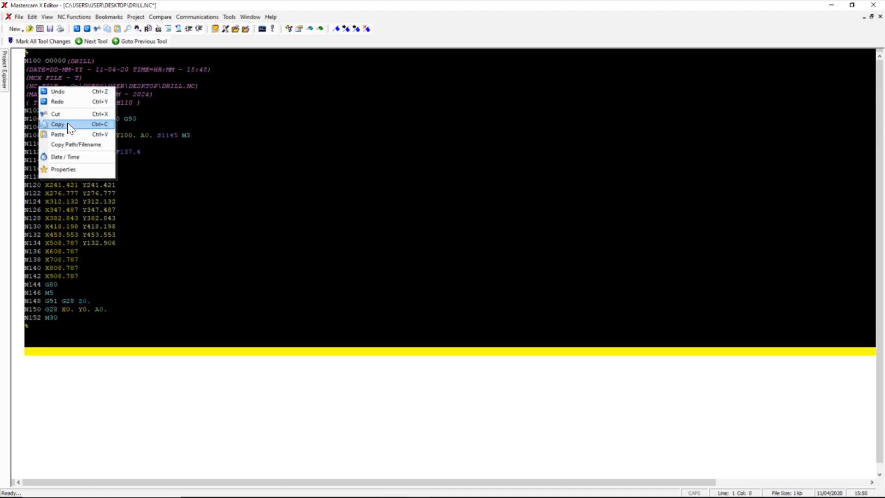
left_click(67, 122)
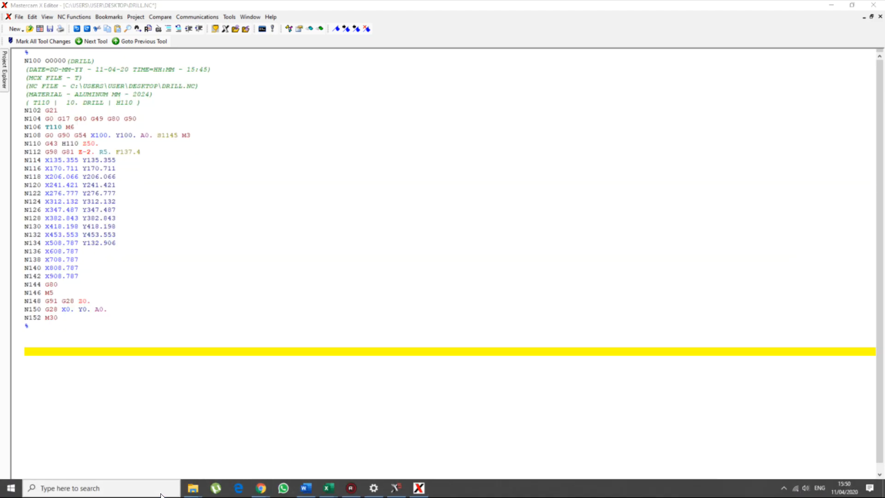
Switch to Notepad and paste the copied drilling program into a new untitled document.
left_click(69, 493)
type("note")
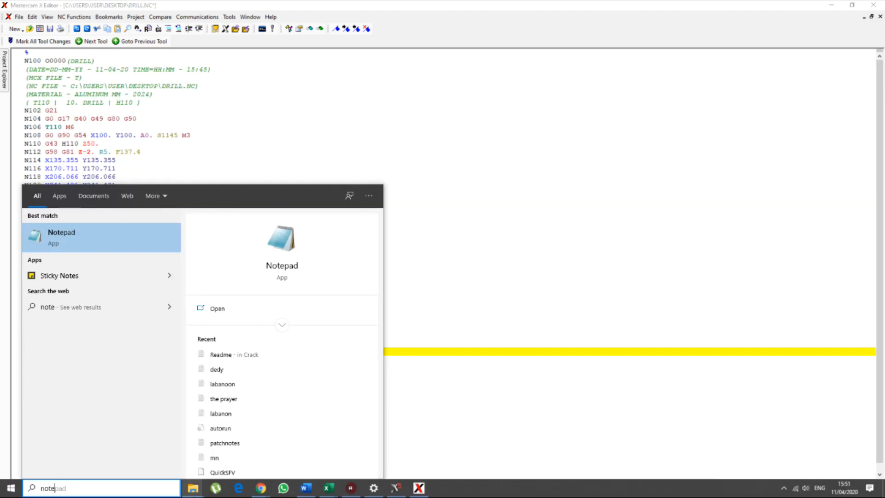
key("Return")
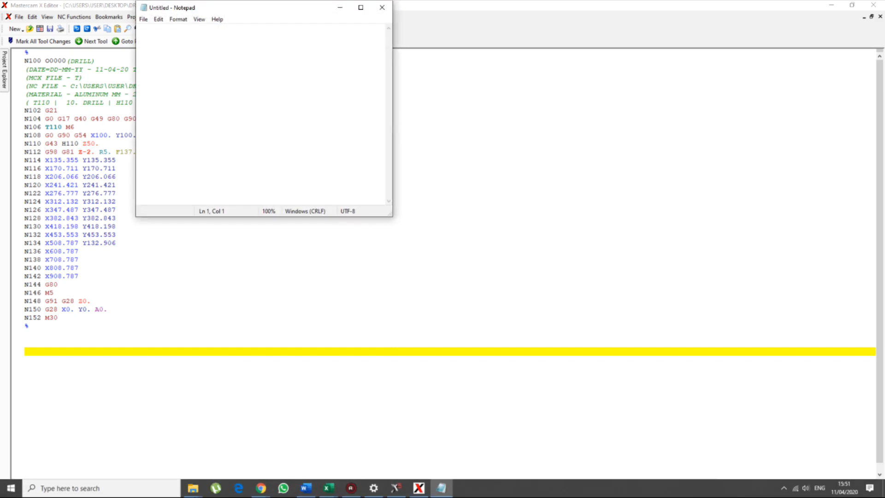
right_click(212, 81)
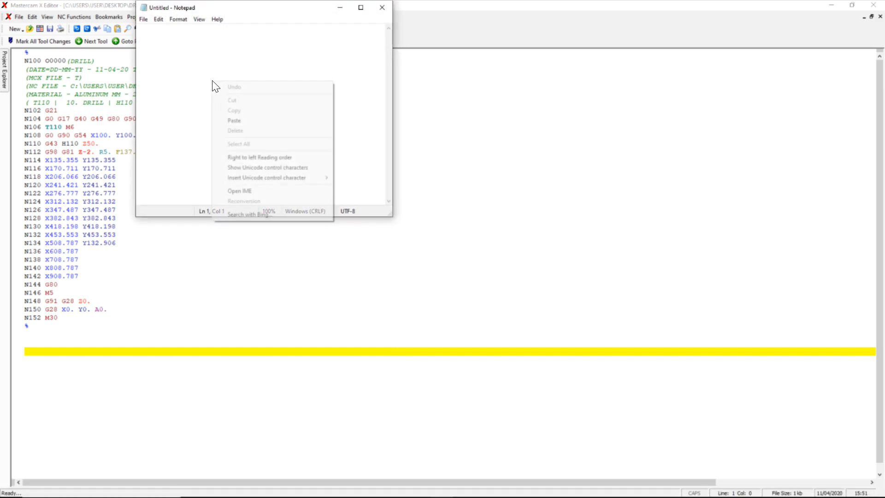
left_click(262, 120)
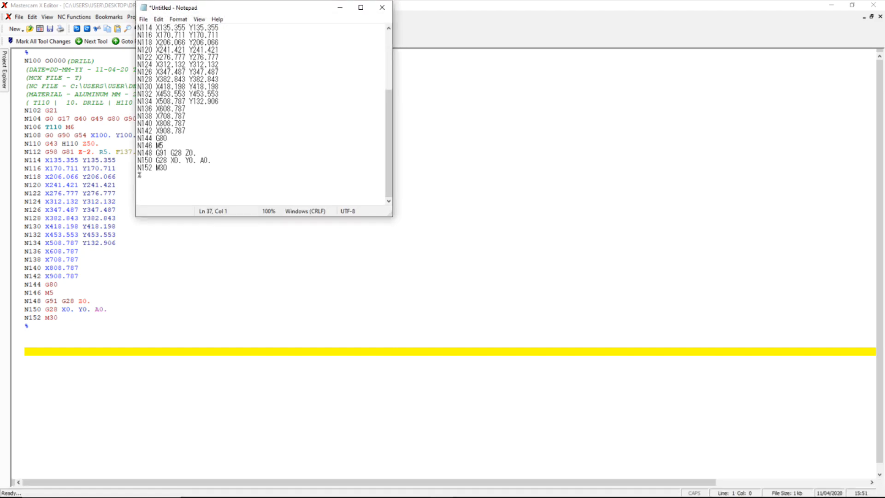
Return to the NC editor and close it, saving the changes to DRILL.NC.
left_click(435, 10)
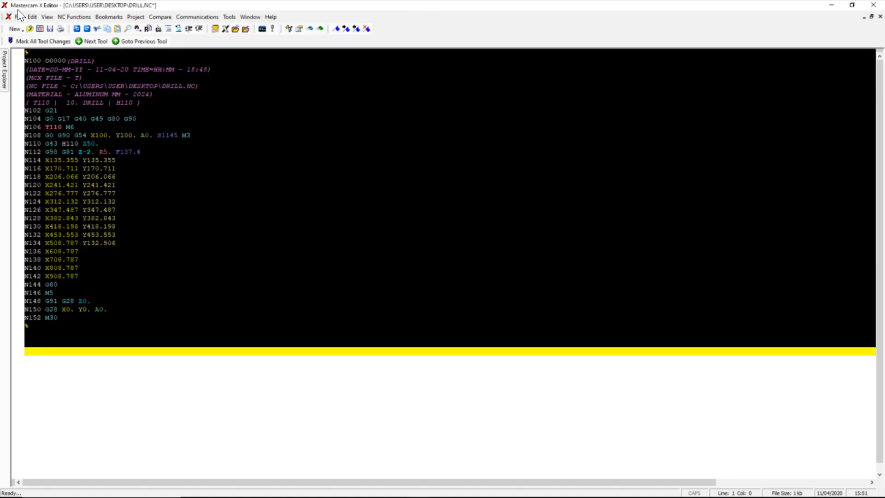
left_click_drag(379, 6, 341, 76)
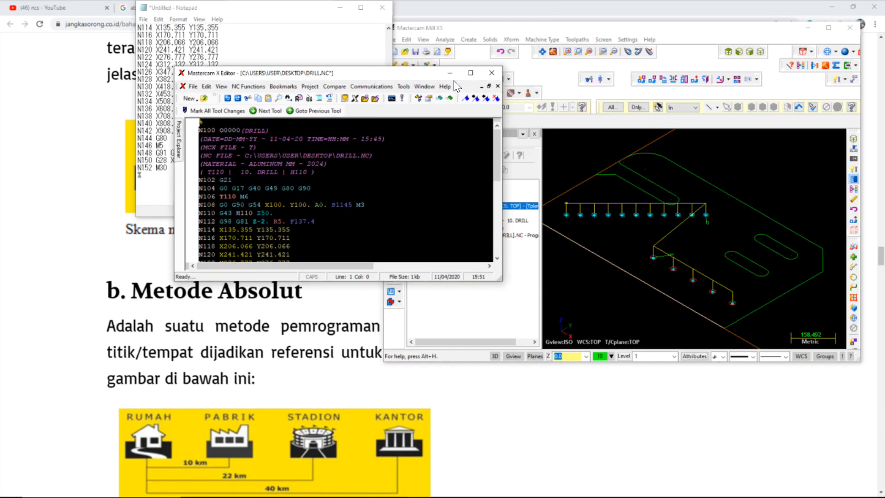
left_click(491, 74)
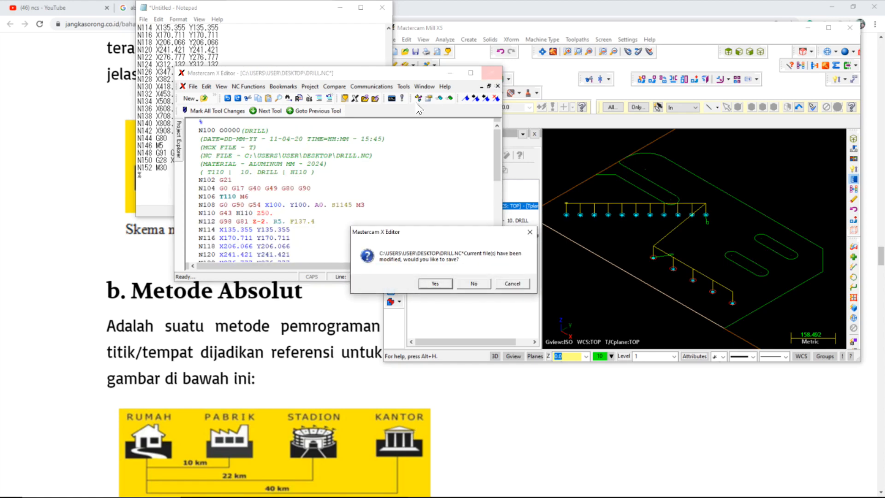
left_click(445, 283)
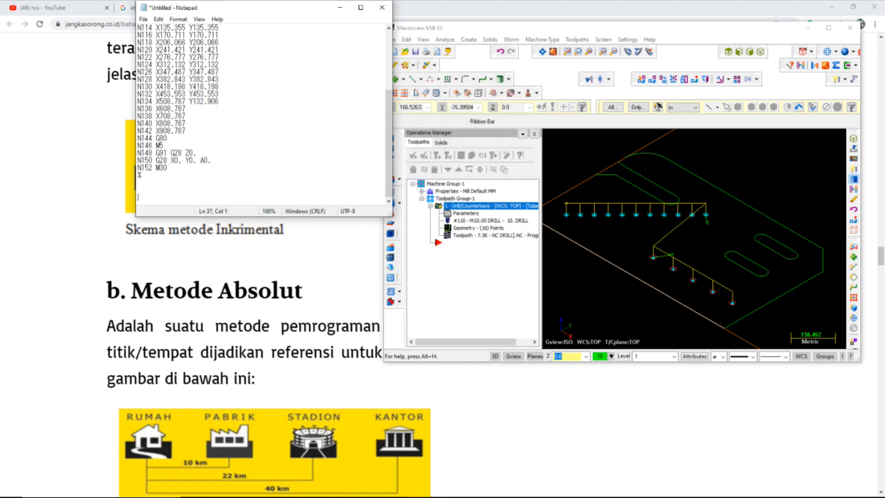
Open the Drill/Counterbore operation's linking parameters and arrange the dialog beside the Notepad program to compare clearance, retract and depth values with the code.
scroll(264, 116, "up", 4)
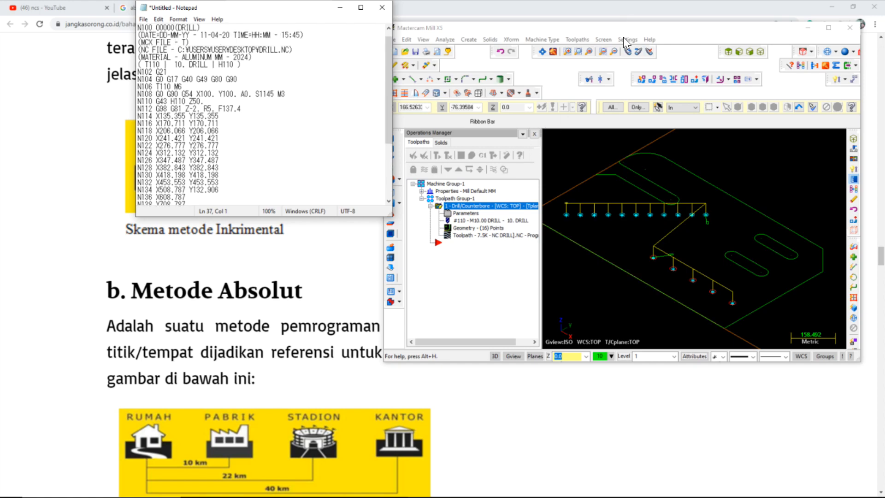
left_click_drag(628, 33, 543, 66)
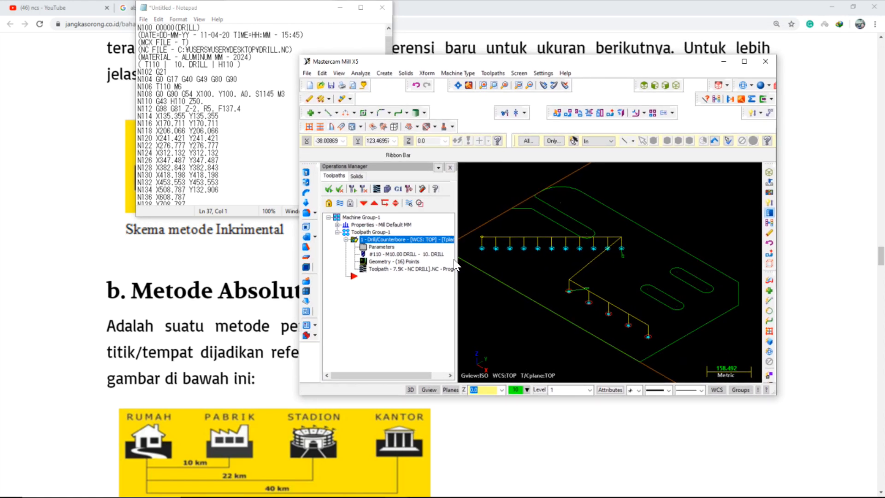
left_click(377, 248)
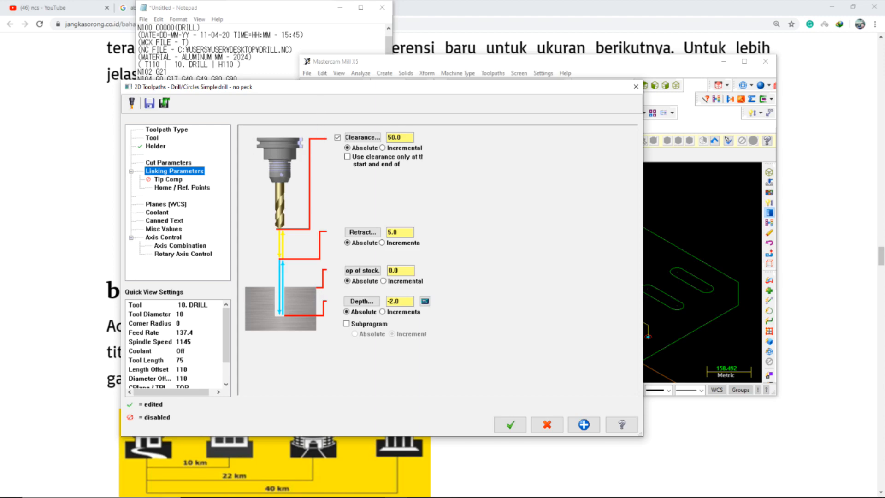
left_click_drag(333, 89, 498, 48)
key("alt+Tab")
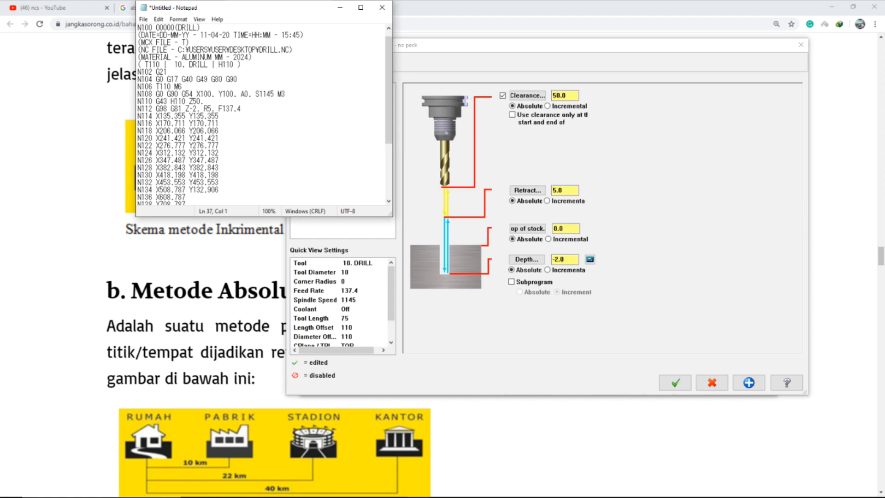
left_click_drag(255, 9, 218, 76)
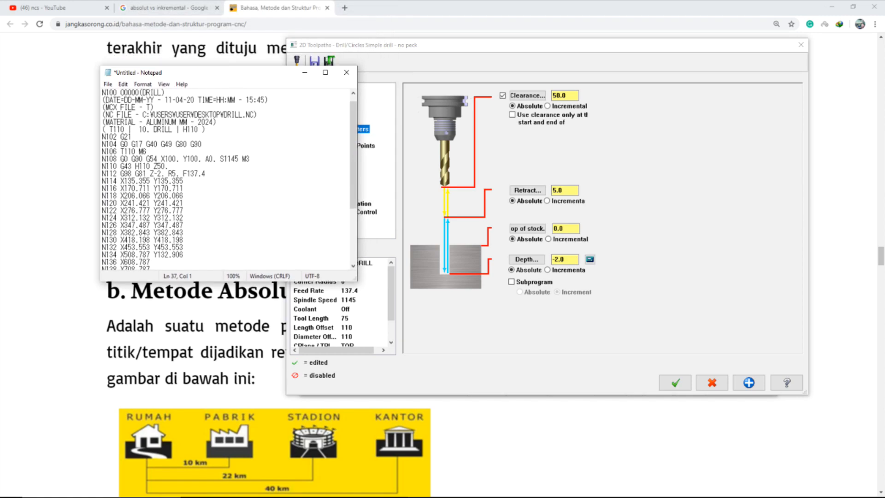
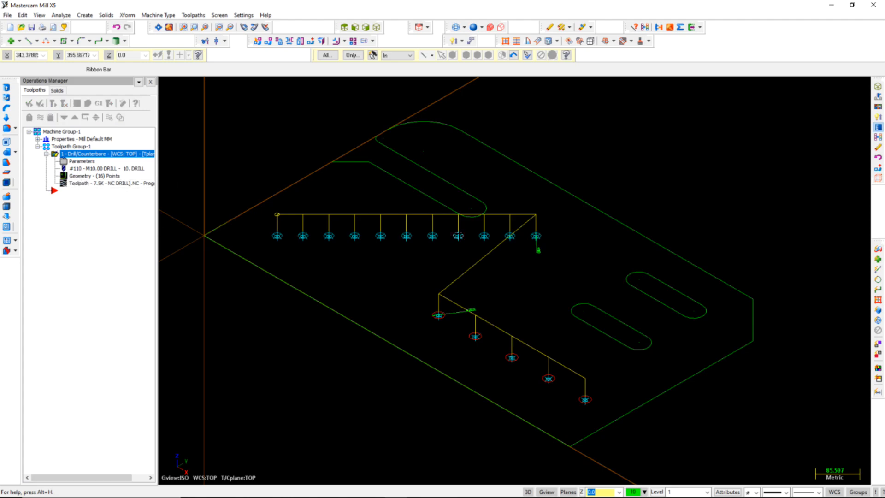
Set the graphics view to Top and examine the drilling path through the diagonal and horizontal hole rows.
scroll(458, 230, "up", 3)
scroll(458, 229, "down", 4)
scroll(458, 230, "up", 3)
scroll(459, 230, "down", 3)
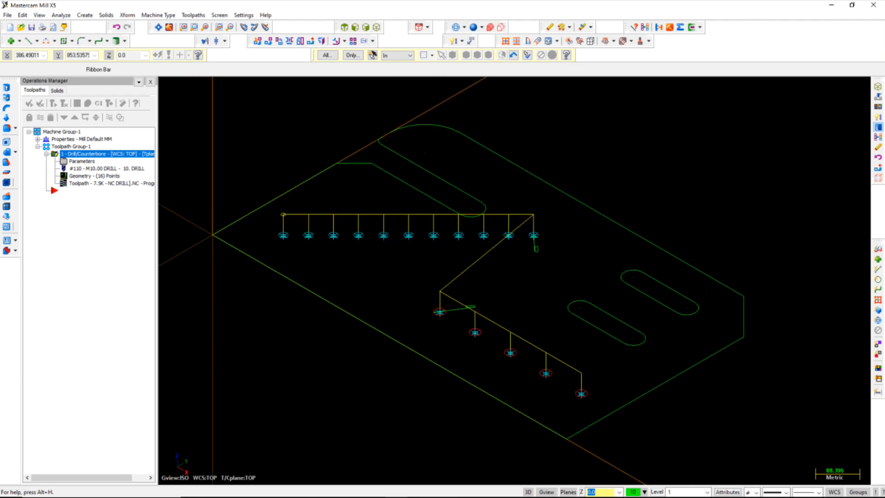
scroll(653, 141, "up", 2)
left_click(345, 27)
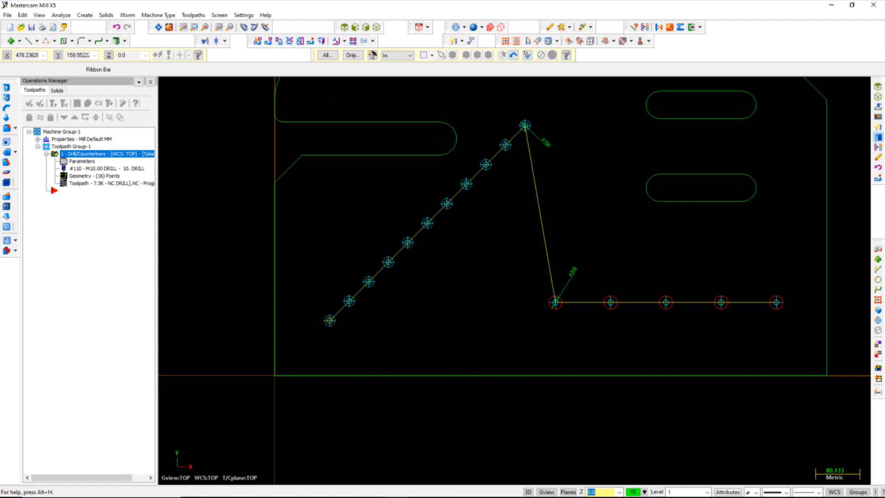
scroll(444, 350, "down", 2)
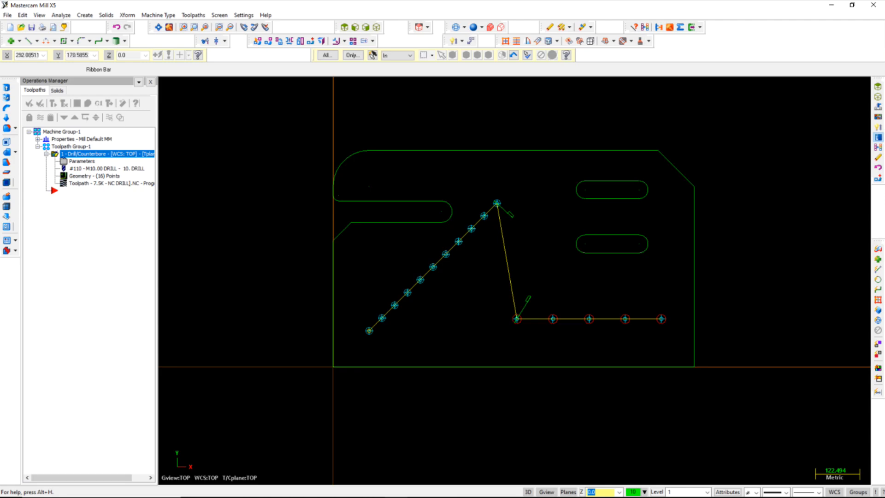
scroll(439, 304, "down", 3)
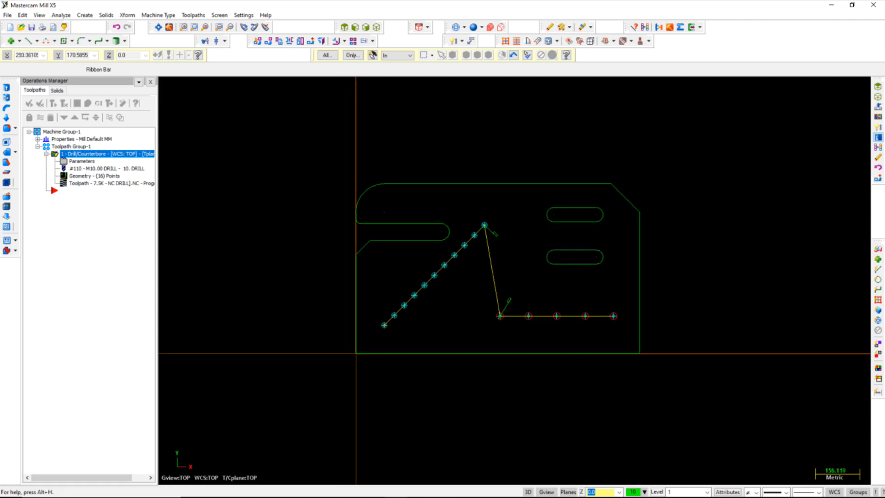
scroll(576, 280, "up", 4)
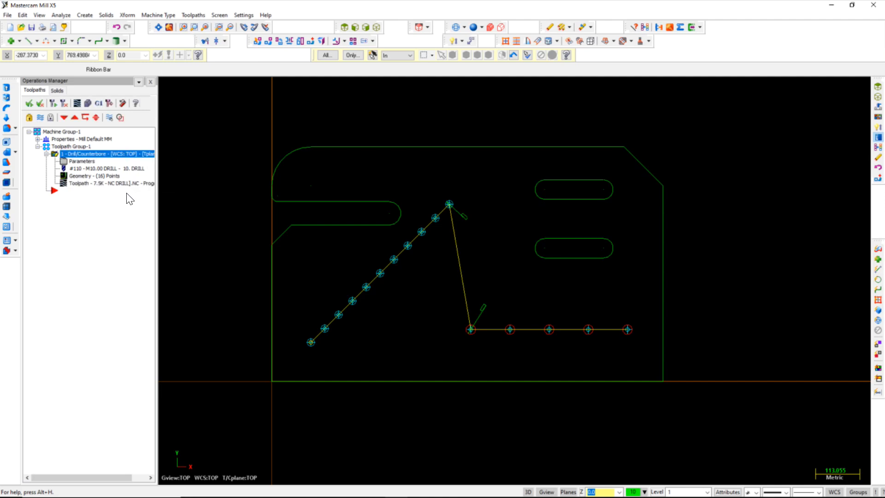
scroll(460, 215, "up", 1)
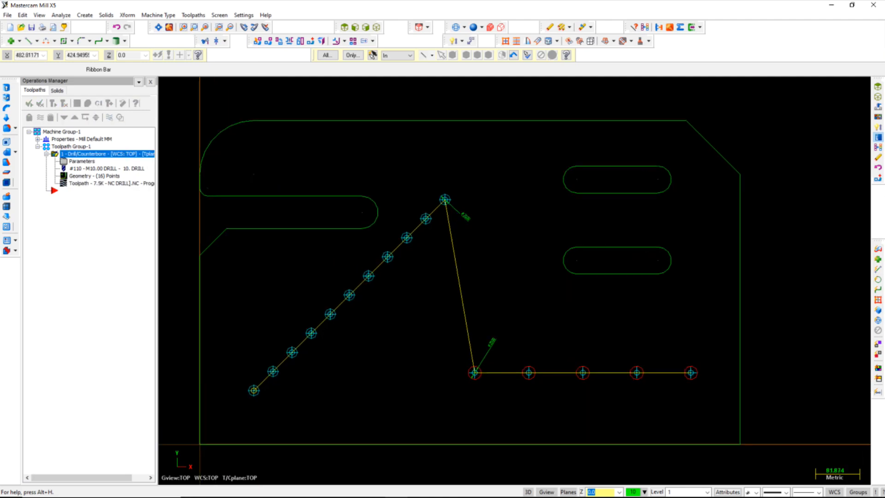
scroll(468, 219, "up", 2)
scroll(478, 236, "down", 4)
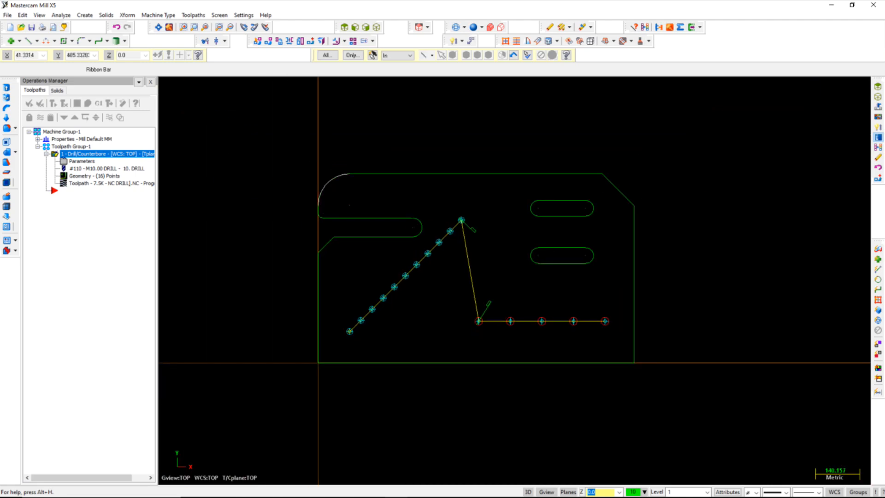
Start a new mill Drill toolpath, choose point selection by entities, and hide the existing toolpath display.
right_click(71, 196)
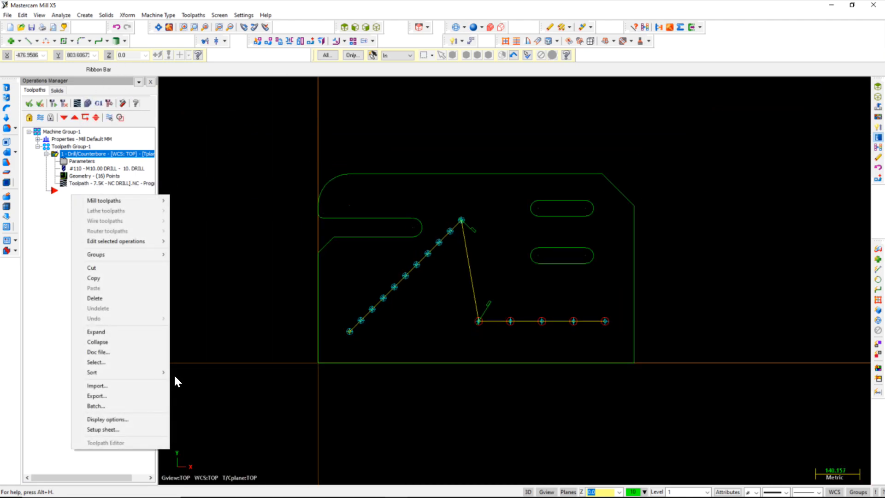
mouse_move(110, 205)
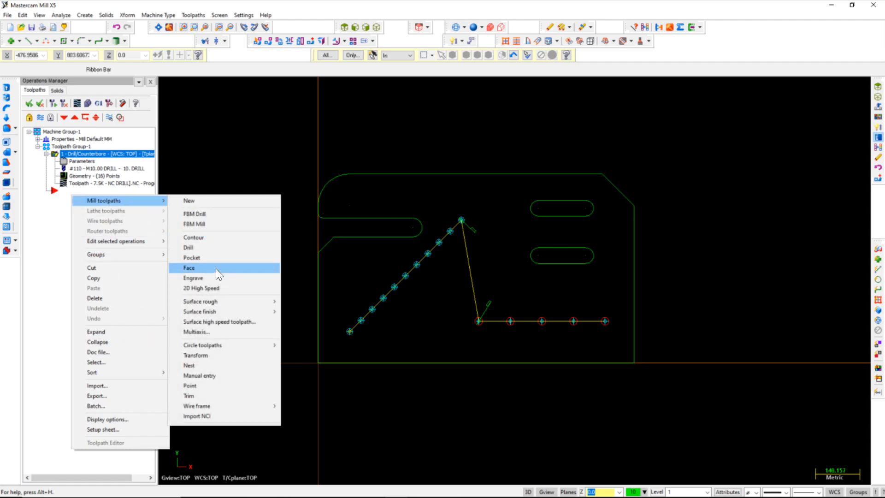
left_click(211, 248)
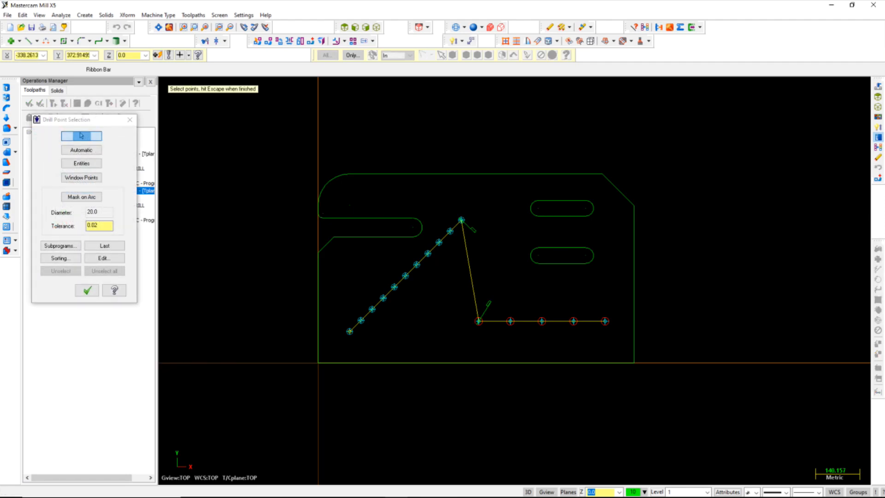
left_click(87, 162)
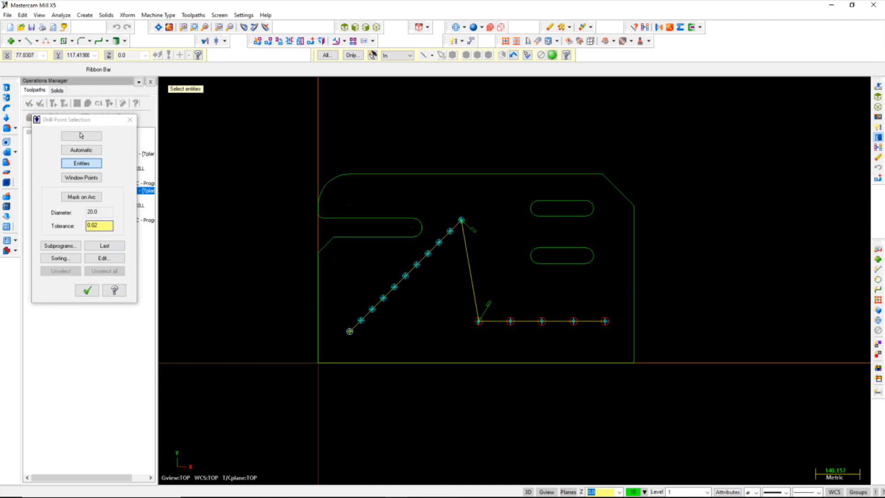
scroll(376, 323, "up", 5)
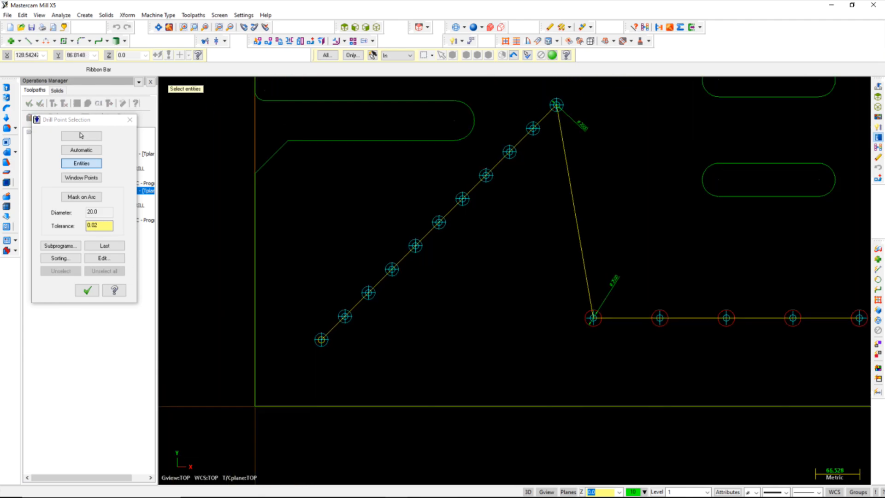
scroll(321, 350, "down", 1)
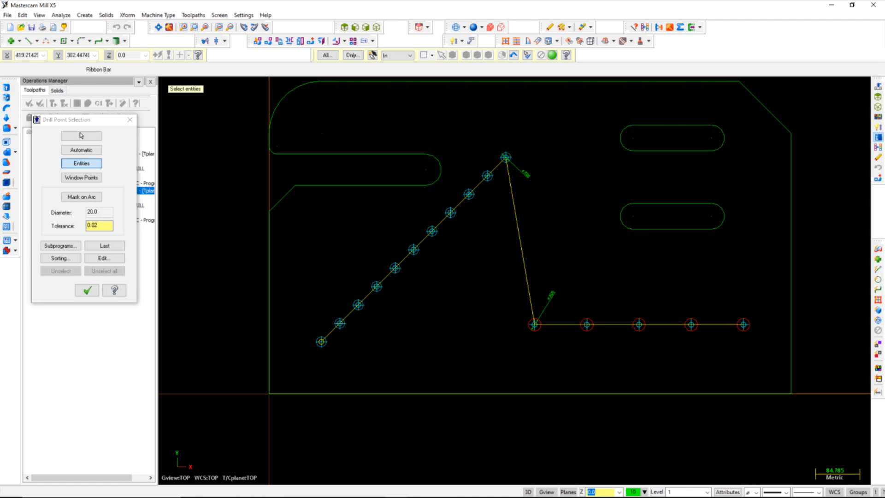
key("alt+t")
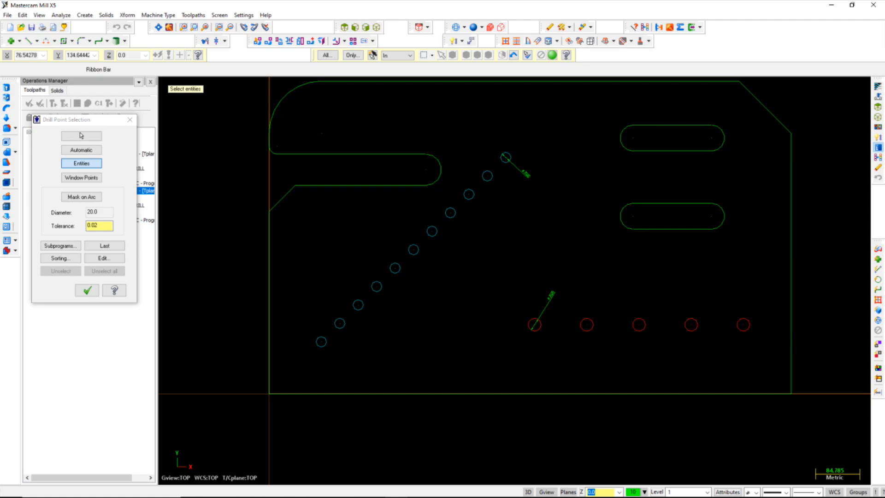
Select all eleven circles of the diagonal hole row, from the lowest to the highest, as drill entities.
left_click(322, 342)
left_click(340, 324)
left_click(358, 304)
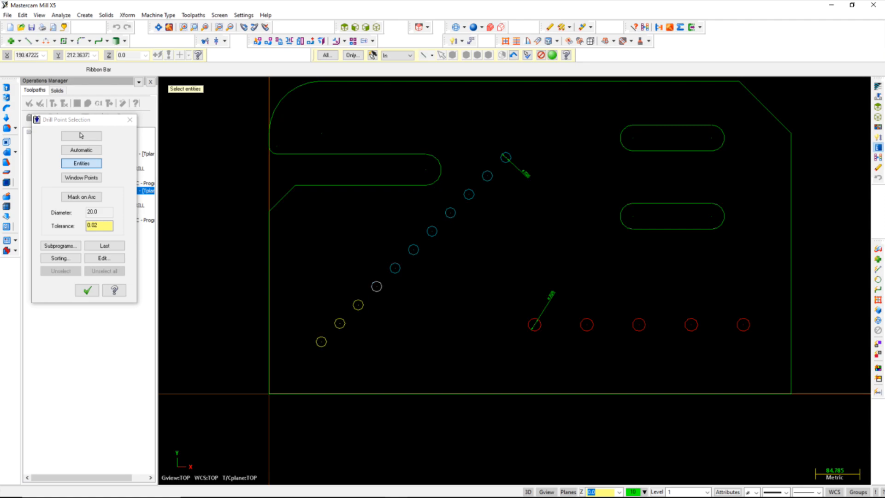
left_click(376, 286)
left_click(395, 268)
left_click(414, 250)
left_click(432, 231)
left_click(451, 213)
left_click(469, 194)
left_click(488, 176)
left_click(506, 157)
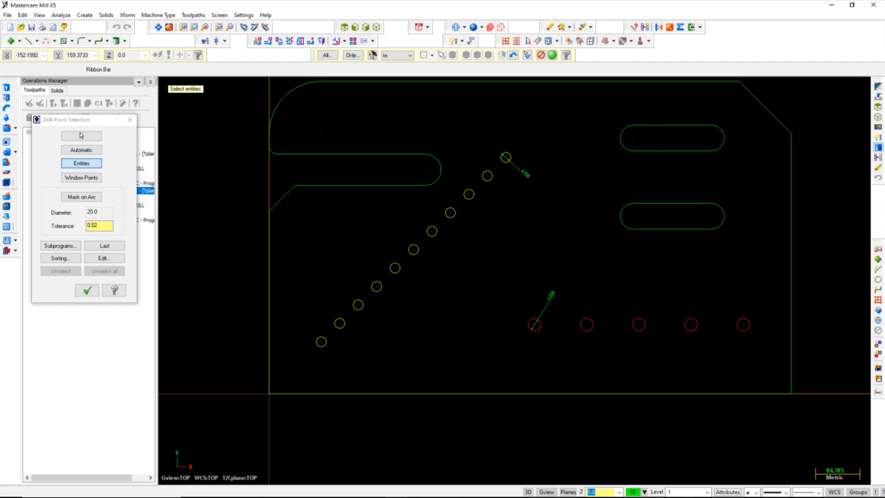
Sort the selected points in the 2D Y+ X+ order and accept the drill point selection.
left_click(72, 260)
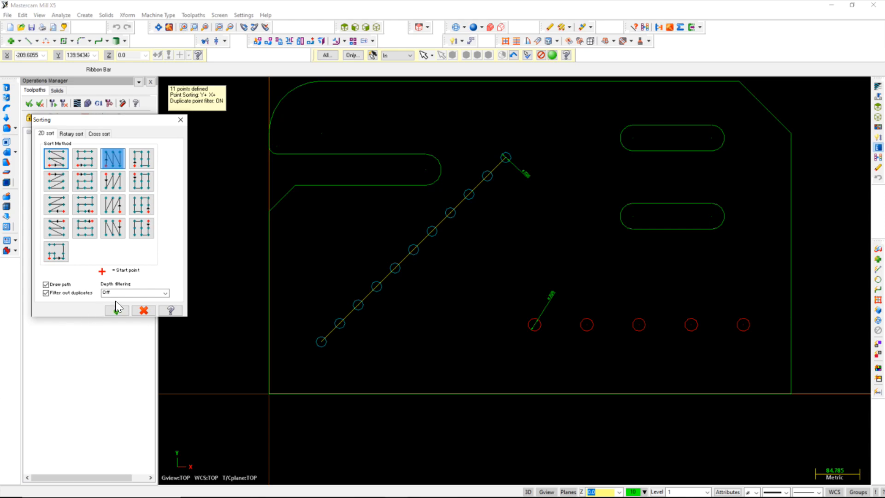
left_click(118, 311)
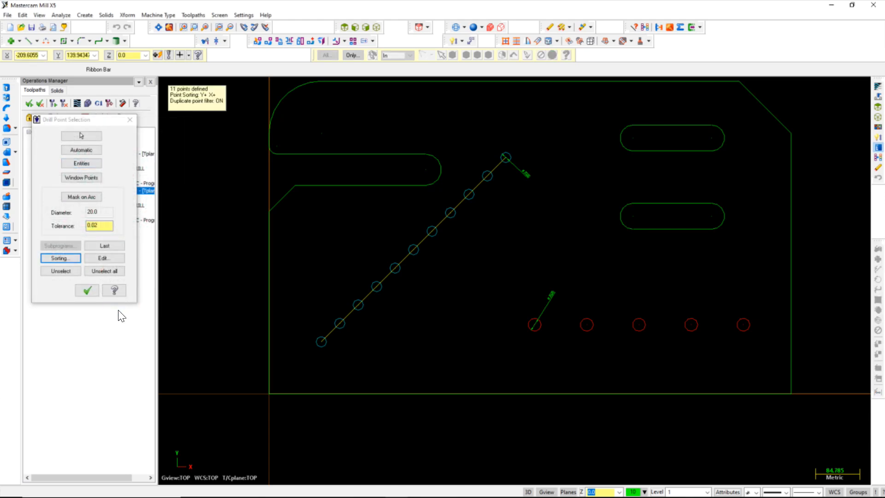
left_click(90, 290)
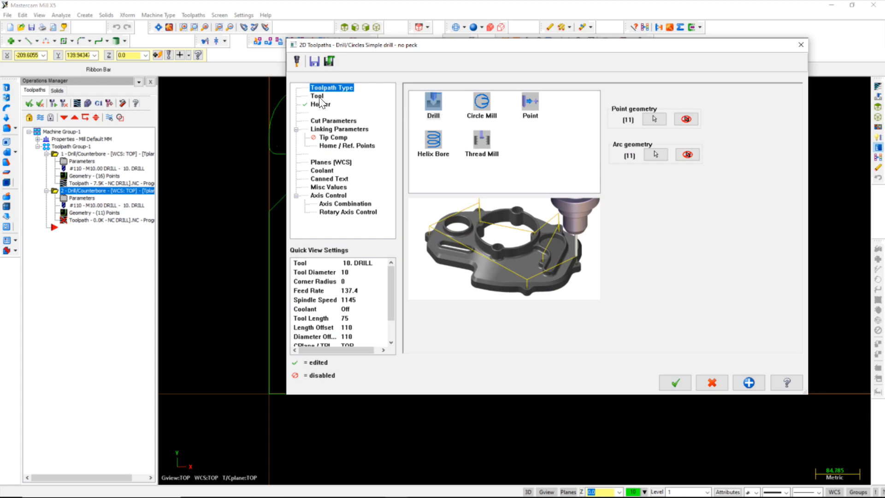
Choose Drill as the toolpath type and reposition the 2D Toolpaths dialog over the middle of the drawing.
left_click(435, 97)
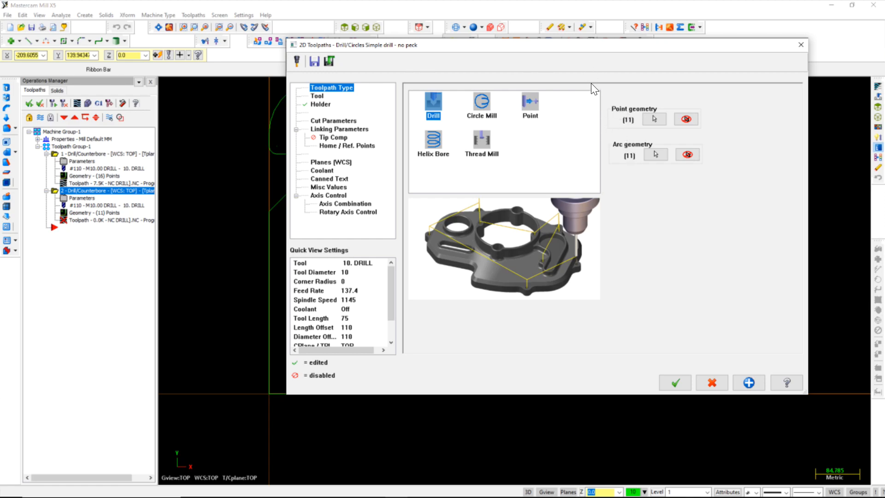
left_click_drag(613, 48, 617, 196)
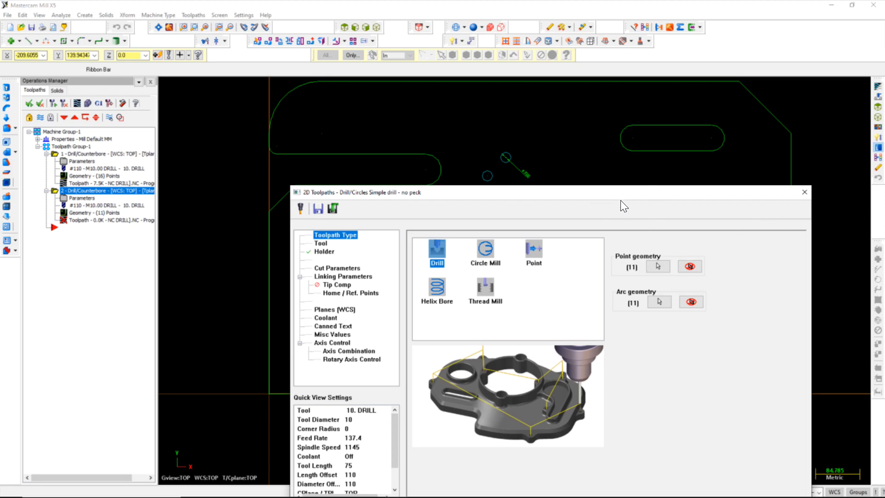
left_click_drag(620, 195, 590, 169)
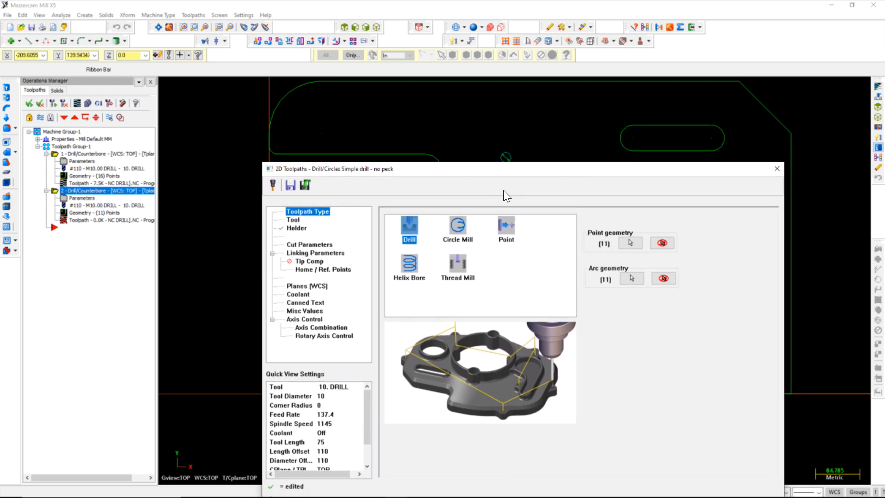
left_click_drag(514, 172, 512, 193)
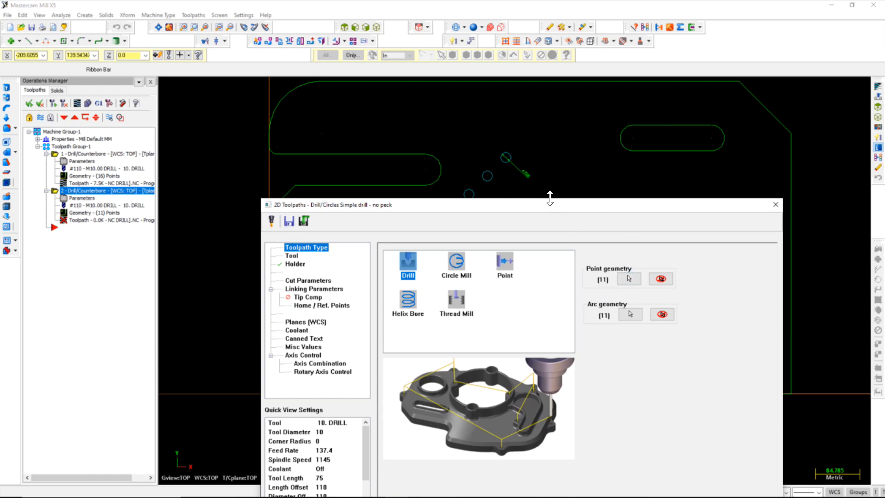
left_click_drag(553, 206, 530, 103)
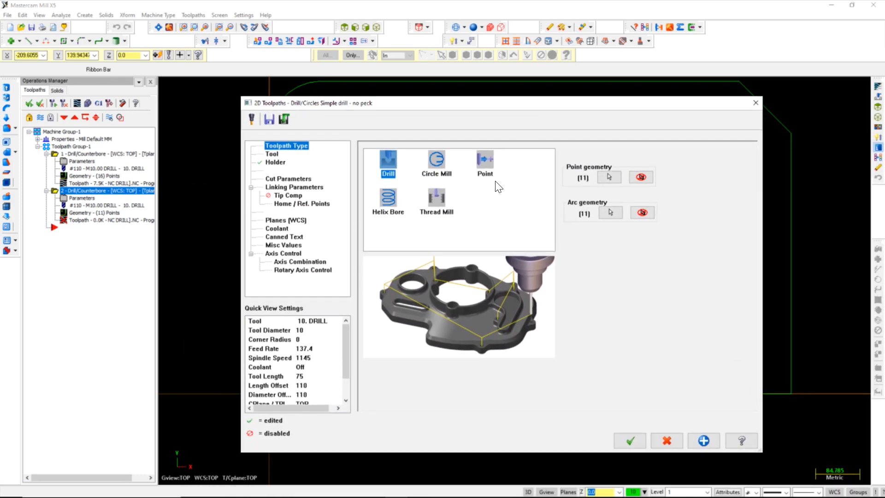
Load the 20. DRILL, tool 210, from the MILL_MM tool library and open its tool number for editing.
left_click(272, 155)
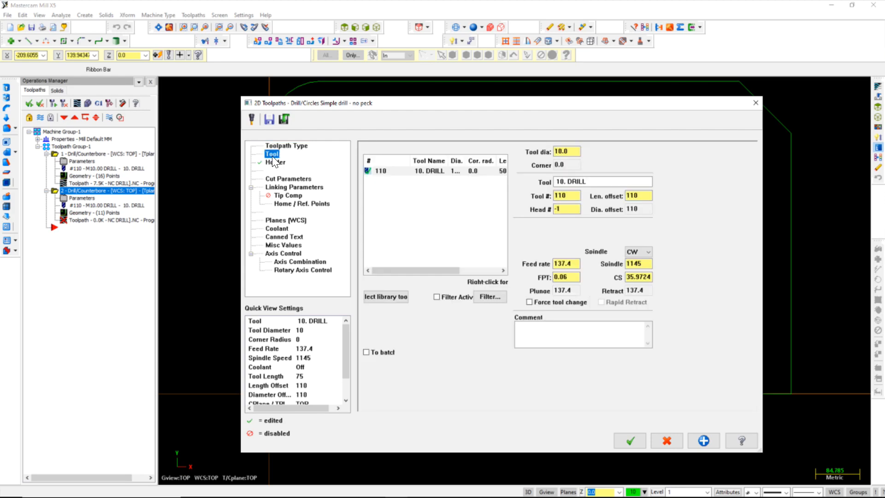
right_click(377, 206)
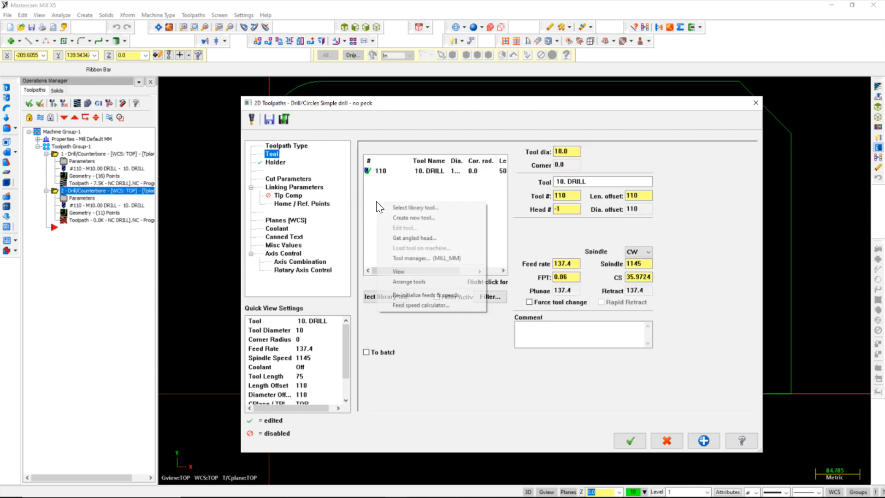
left_click(419, 207)
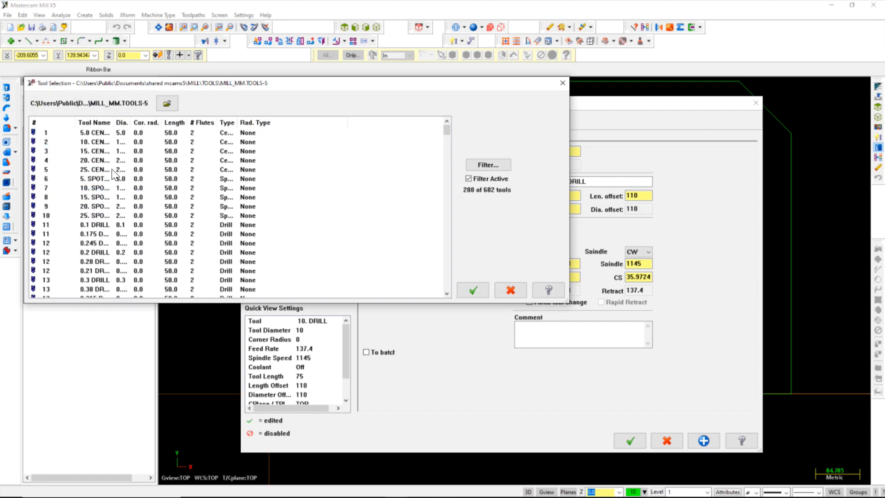
left_click(175, 123)
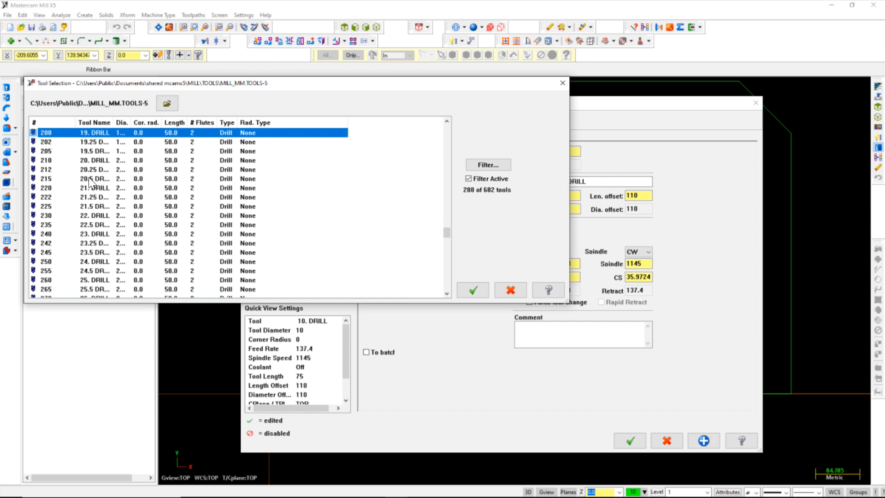
left_click(89, 162)
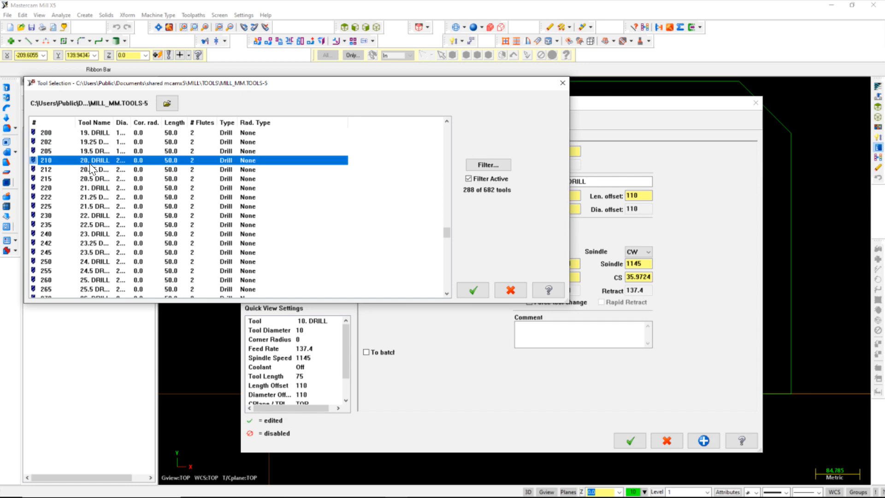
left_click(473, 290)
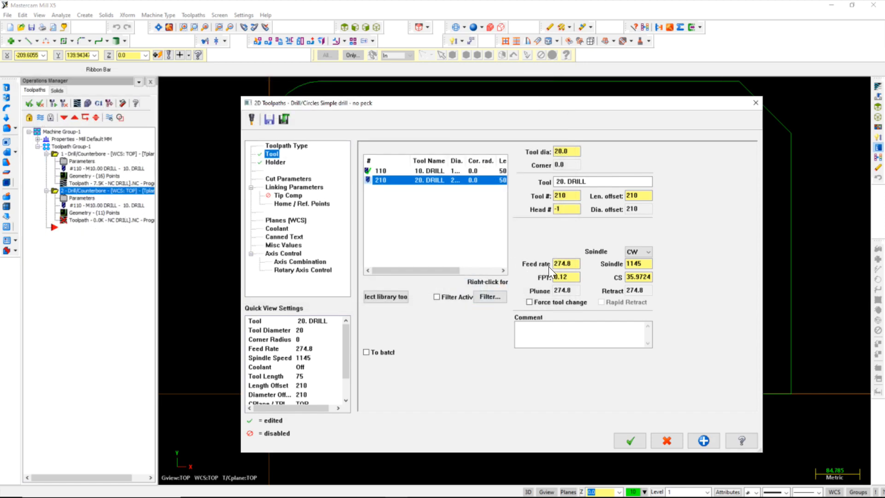
left_click(571, 196)
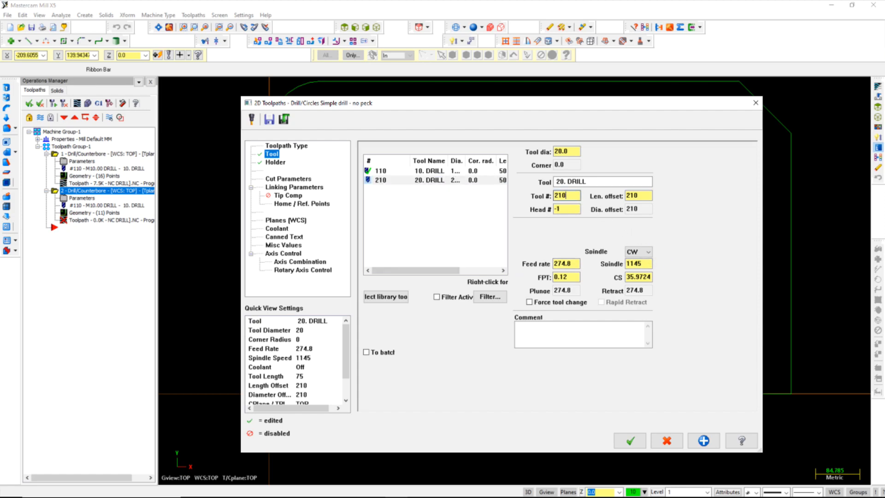
double_click(570, 195)
Set the operation's drilling cycle to Peck Drill in the cut parameters and open its peck value for editing.
left_click(271, 163)
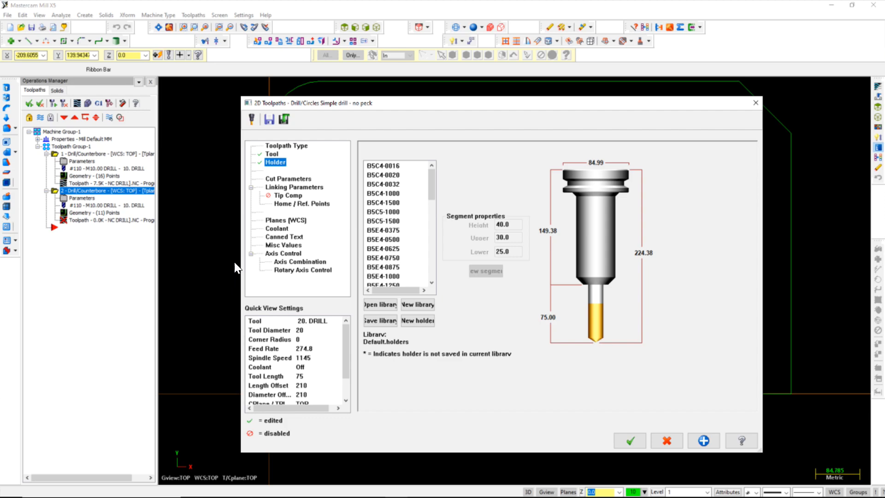
left_click(283, 180)
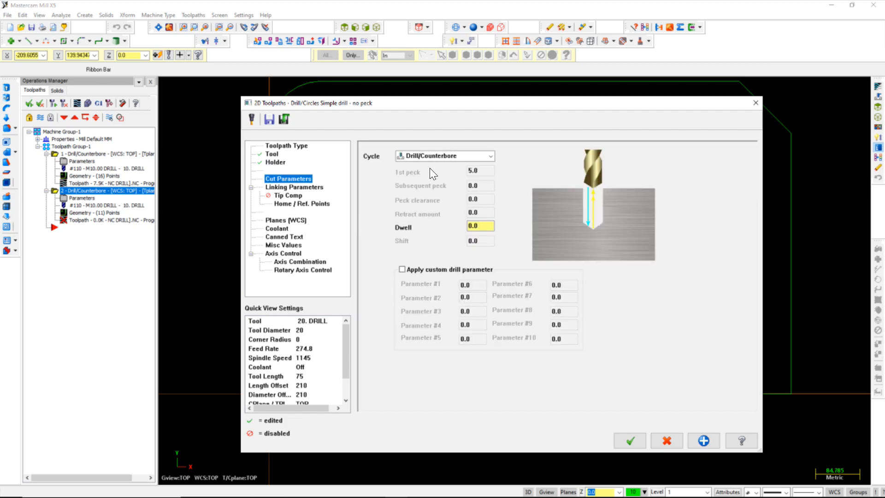
left_click(425, 157)
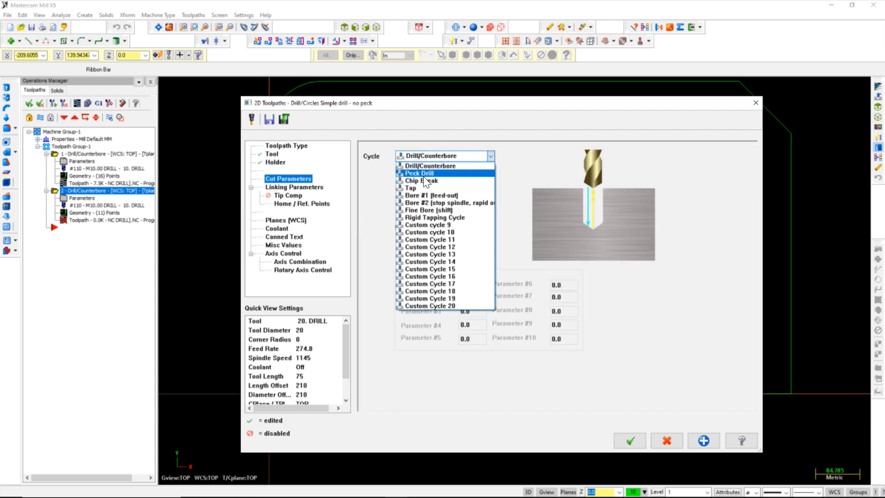
left_click(423, 175)
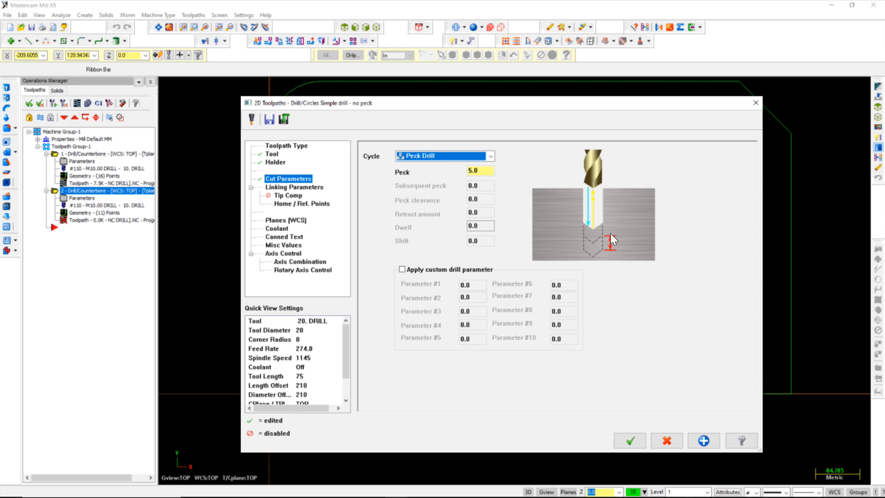
left_click(478, 175)
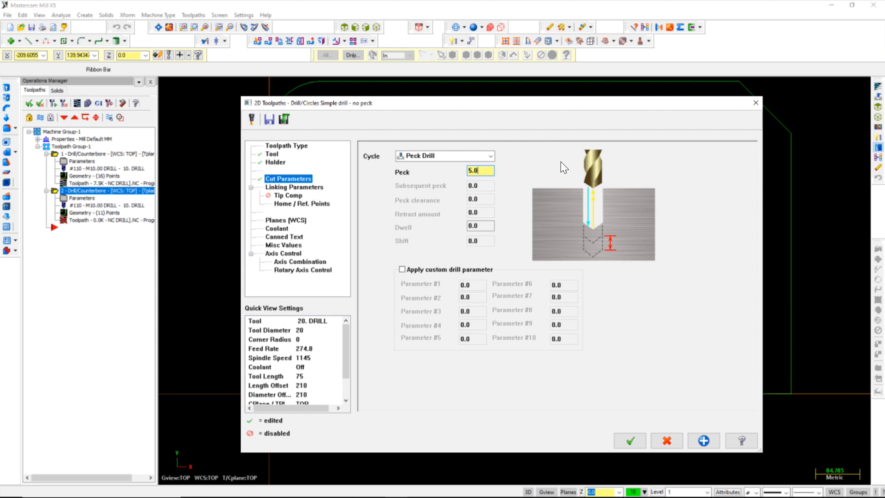
Set the drilling depth to -50 in the linking parameters.
left_click(281, 187)
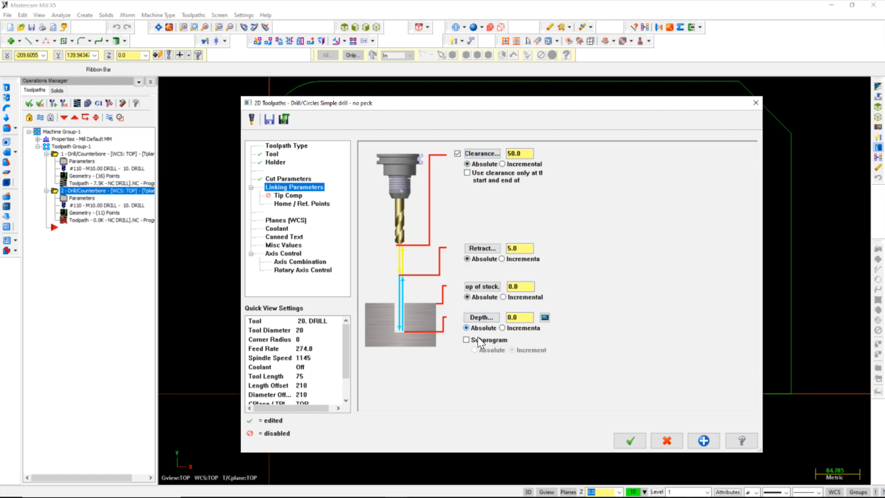
key("shift+Home")
type("-50")
Look through the coolant, planes, canned text, miscellaneous values and home/reference point settings, and return to the linking parameters.
left_click(277, 229)
left_click(283, 220)
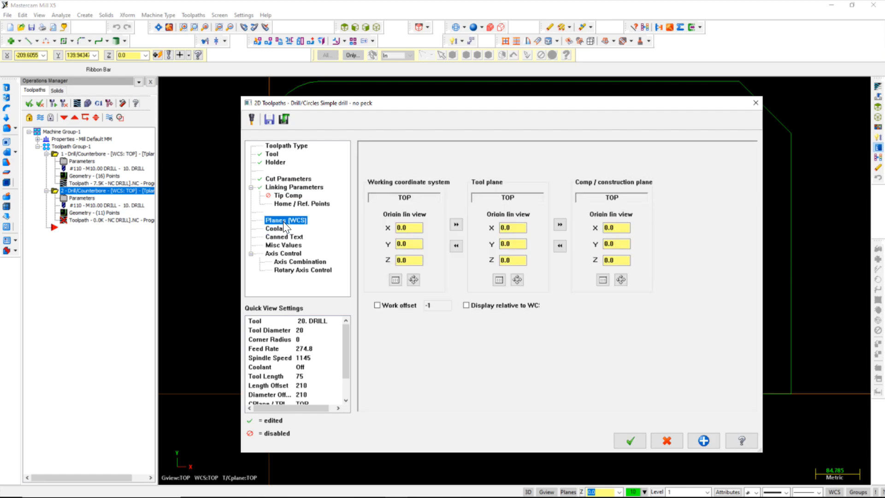
left_click(282, 237)
left_click(282, 246)
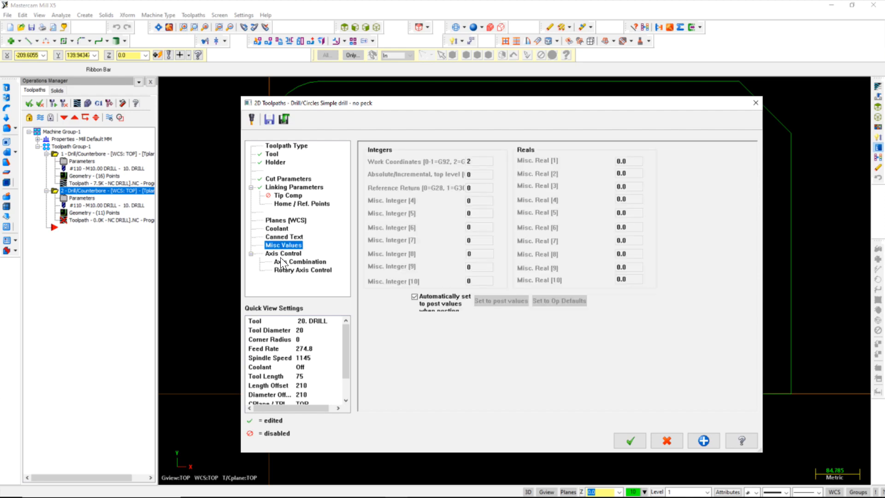
left_click(281, 259)
left_click(303, 187)
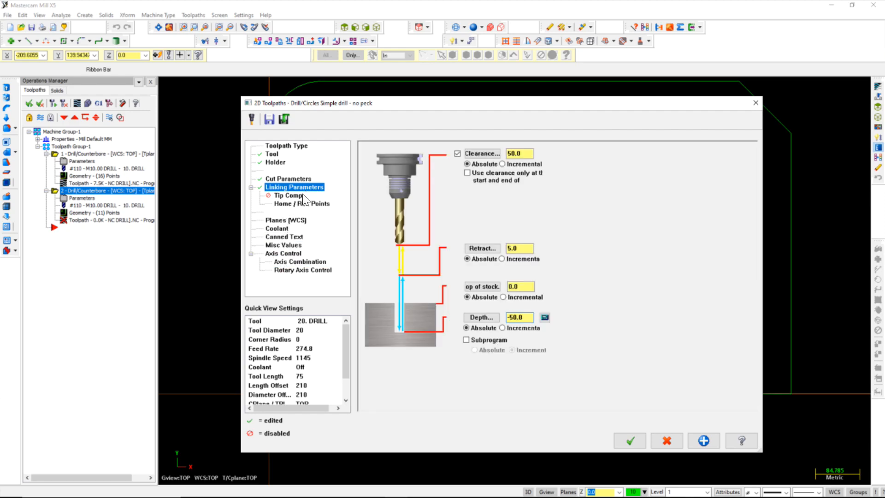
left_click(300, 204)
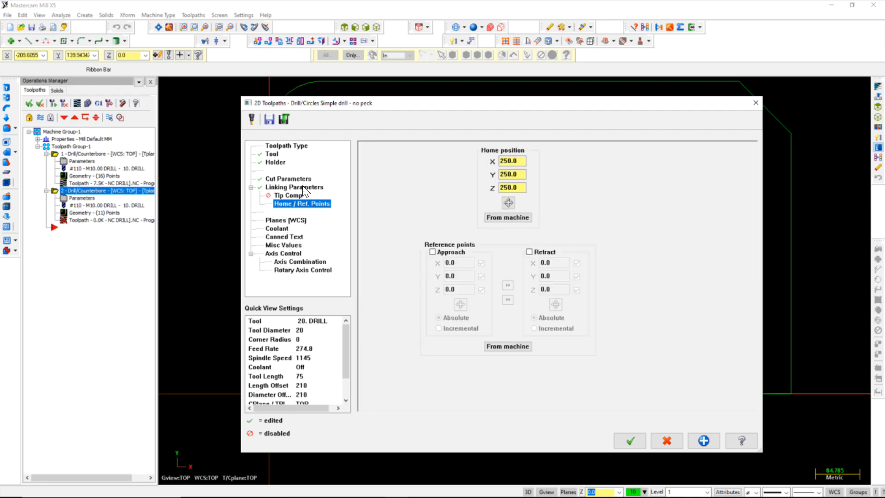
left_click(303, 186)
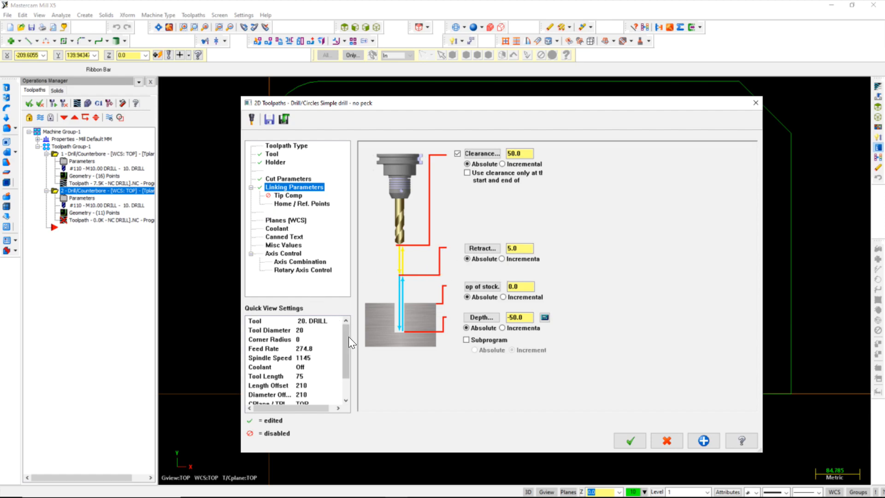
Review the remaining quick view settings and accept the peck drill parameters to generate the toolpath.
left_click_drag(346, 367, 346, 397)
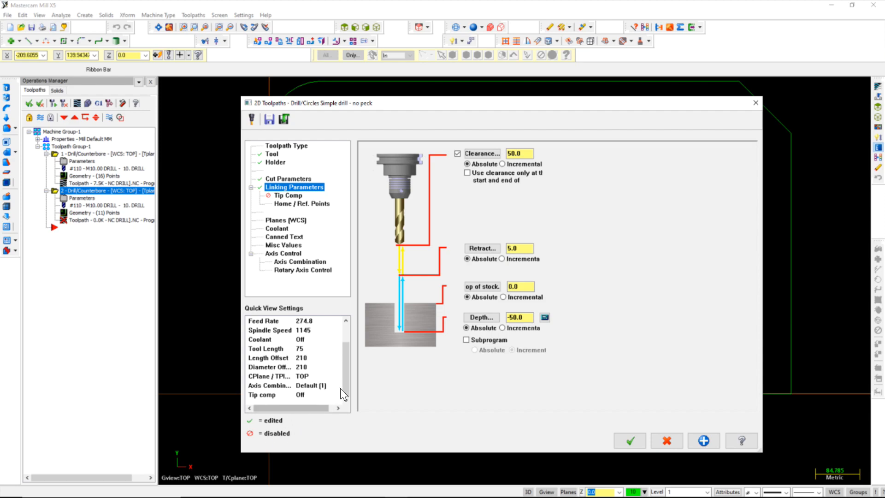
mouse_move(346, 383)
left_mouse_down()
mouse_move(347, 350)
mouse_move(349, 389)
left_mouse_up()
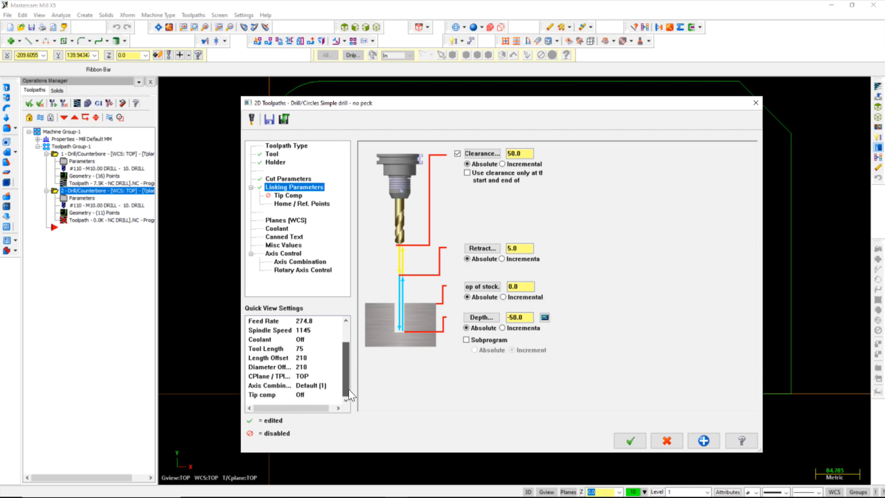
left_click(630, 442)
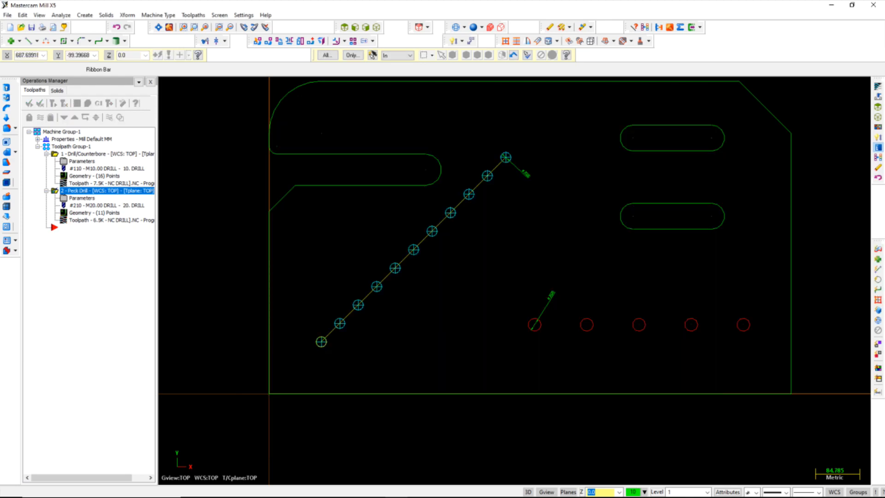
Backplot the 20 mm peck drill toolpath through the whole diagonal row in isometric view, and return to the top view.
left_click(95, 221)
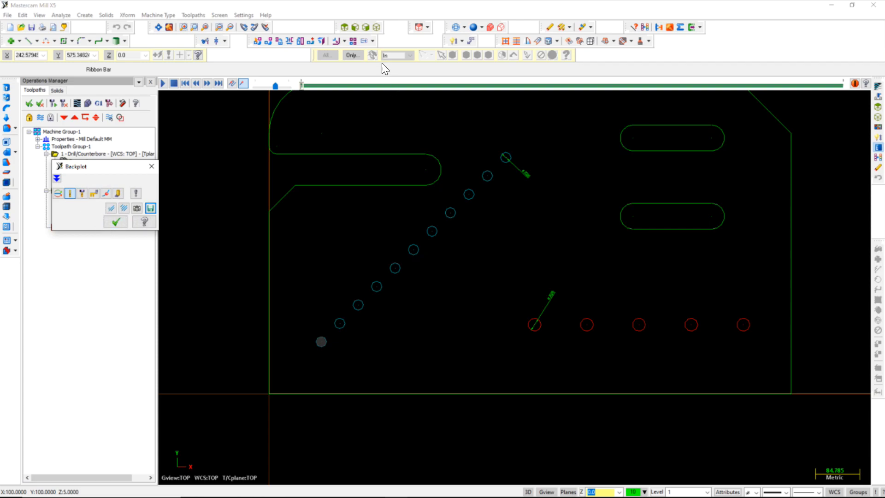
left_click(378, 27)
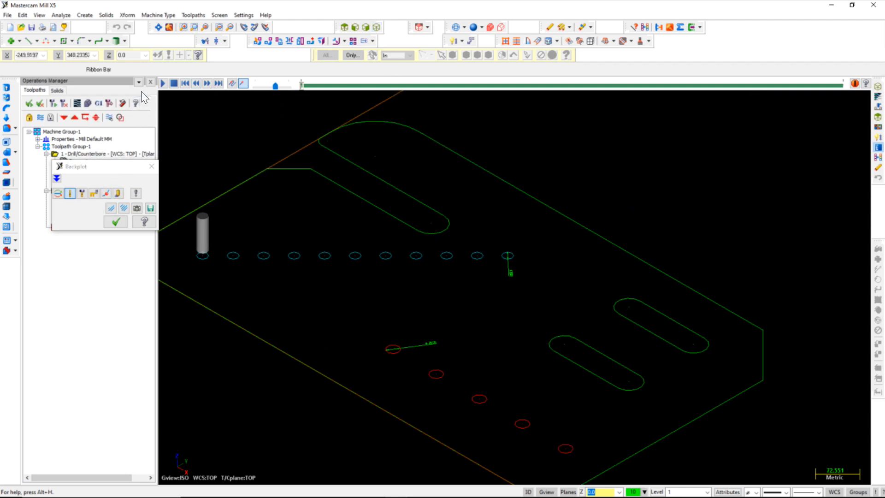
left_click(164, 86)
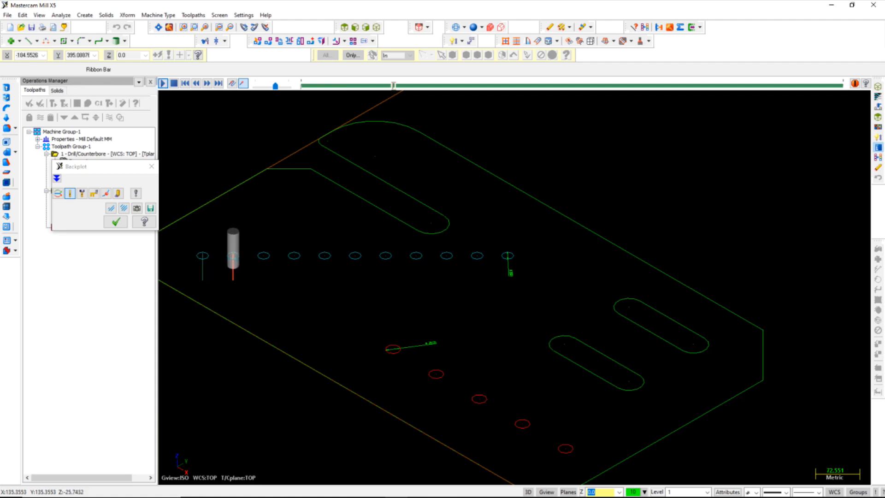
left_click(210, 84)
left_click(209, 84)
left_click(209, 84)
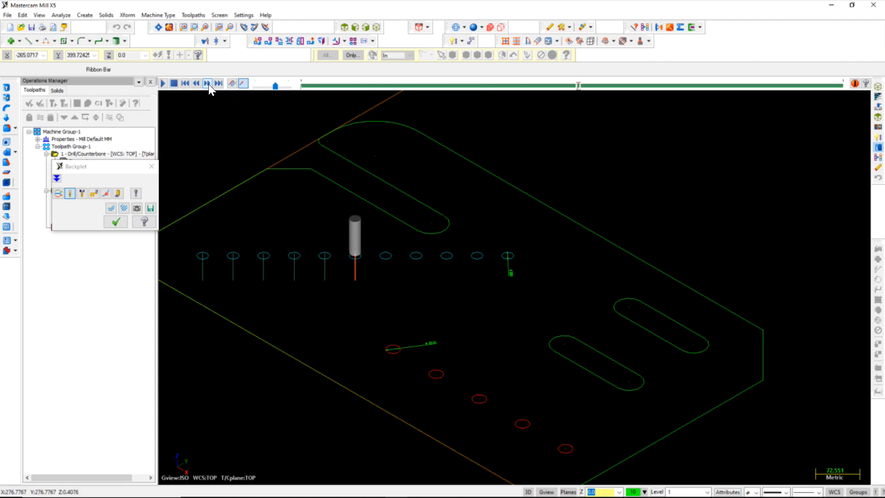
left_click(208, 84)
left_click(208, 84)
left_click(209, 84)
left_click(209, 84)
left_click(209, 84)
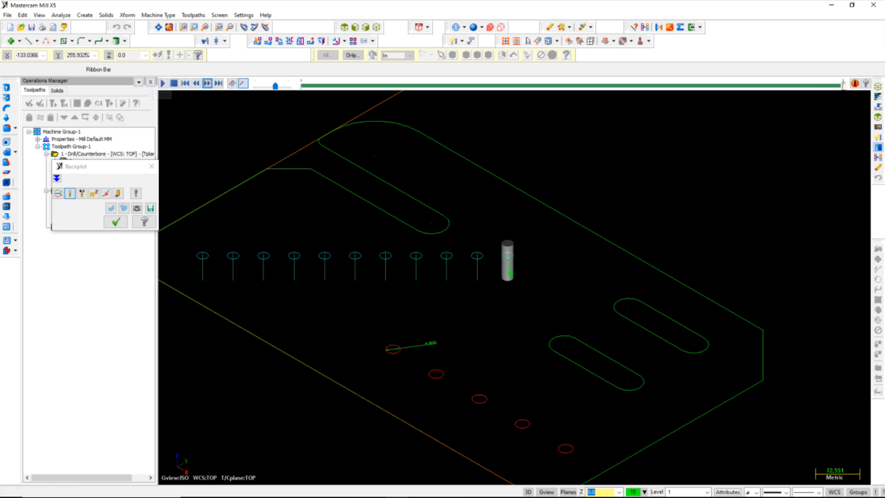
left_click(152, 166)
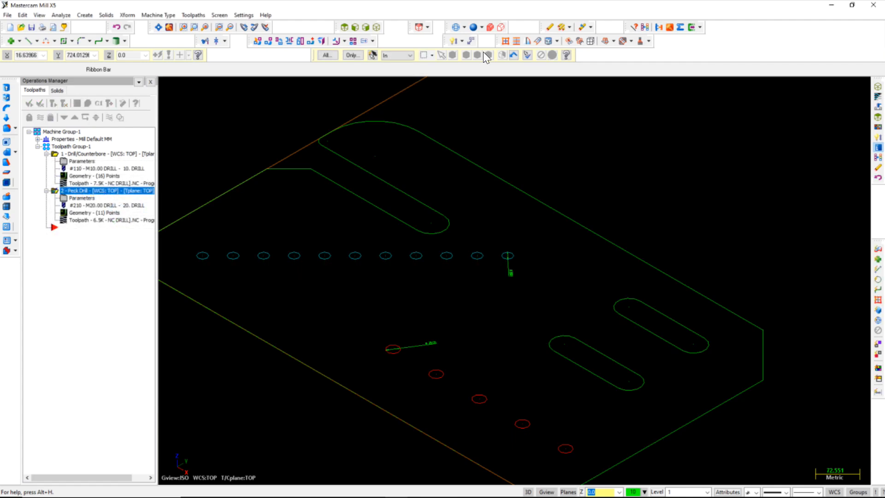
left_click(345, 27)
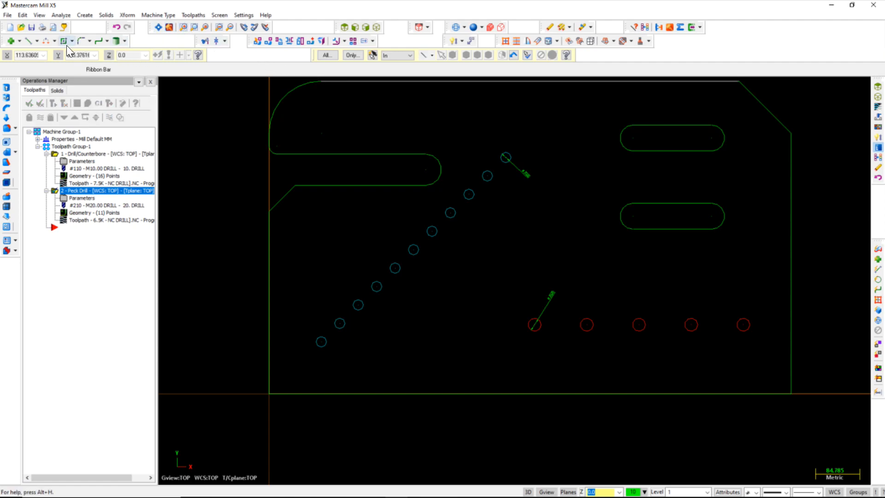
left_click(54, 43)
left_click(56, 57)
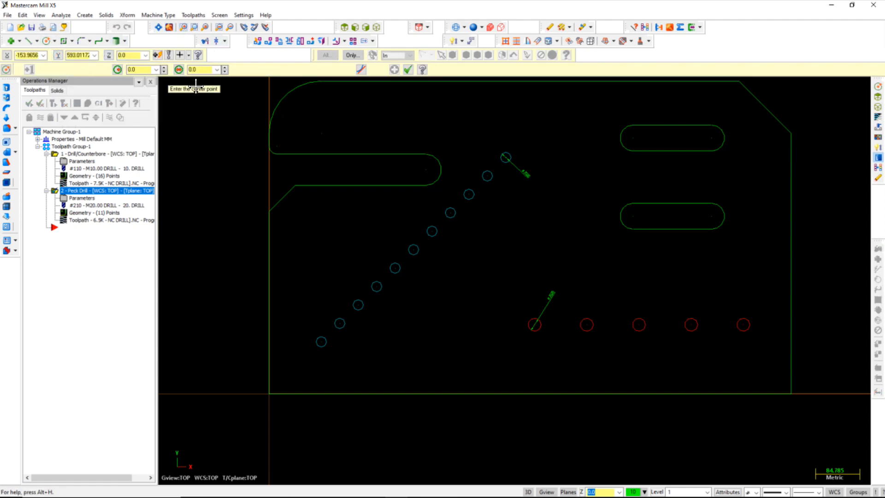
left_click(180, 70)
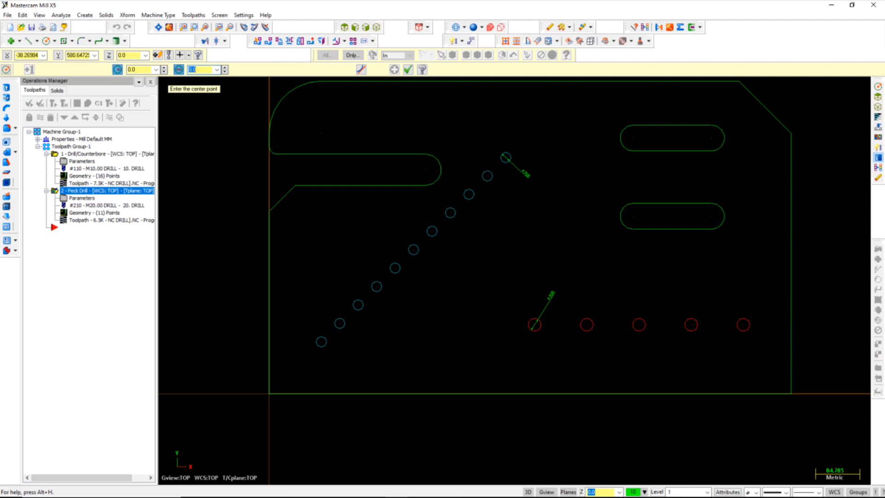
type("20")
key("Return")
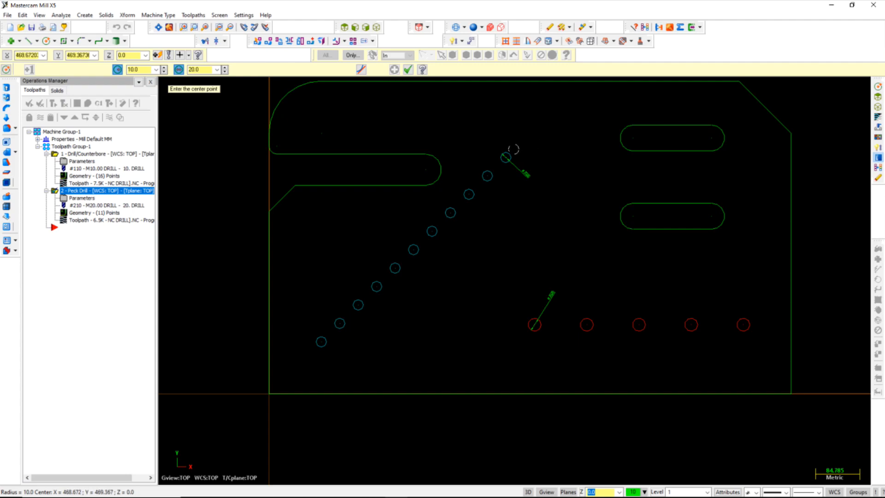
key("Escape")
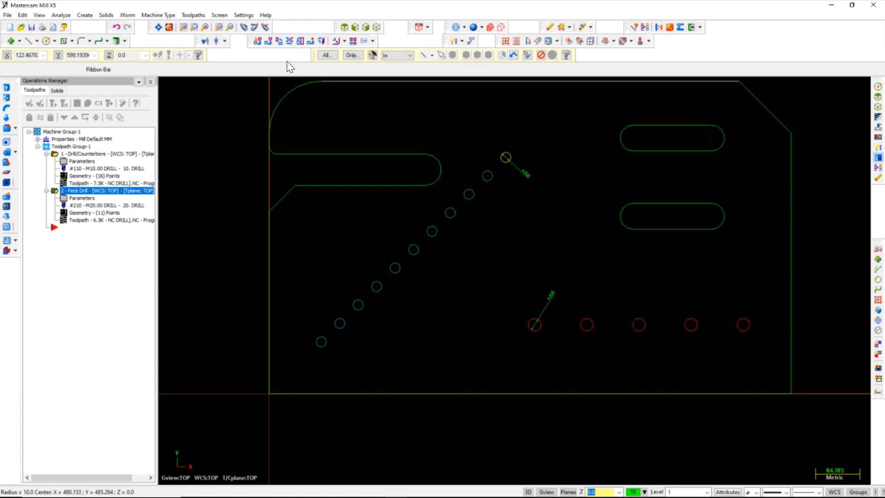
Set up a Translate of the circle at the upper end of the diagonal row with X and Y deltas of 50.
left_click(127, 16)
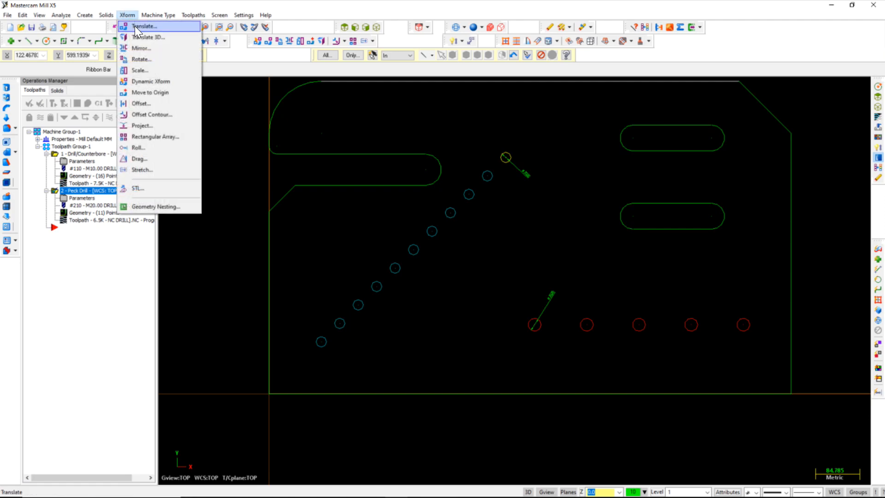
left_click(134, 26)
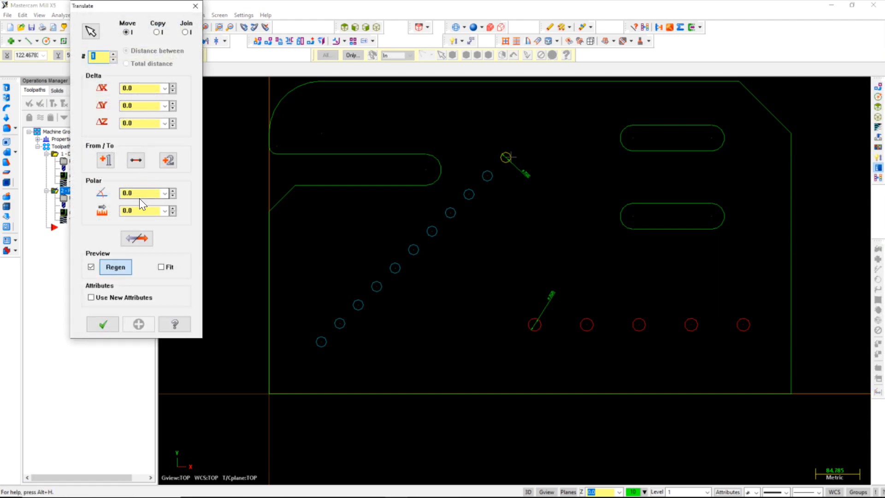
left_click(139, 196)
type("1")
key("BackSpace")
type("45")
left_click(139, 87)
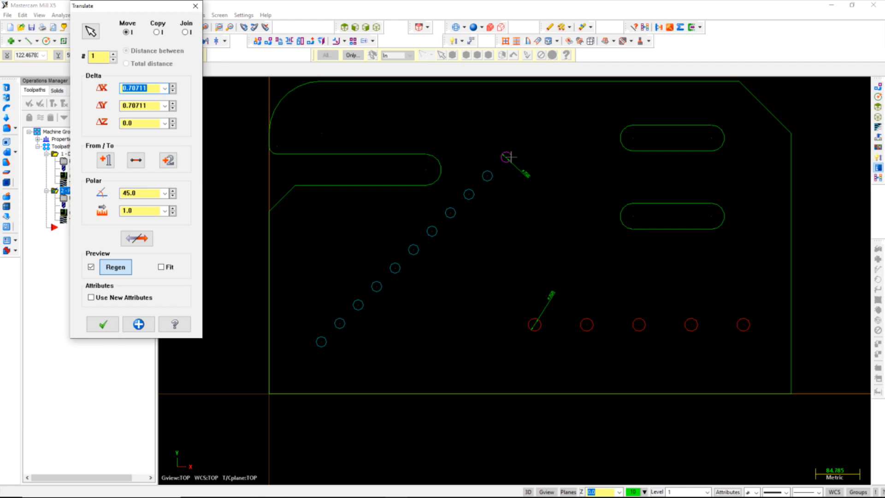
type("50")
key("Tab")
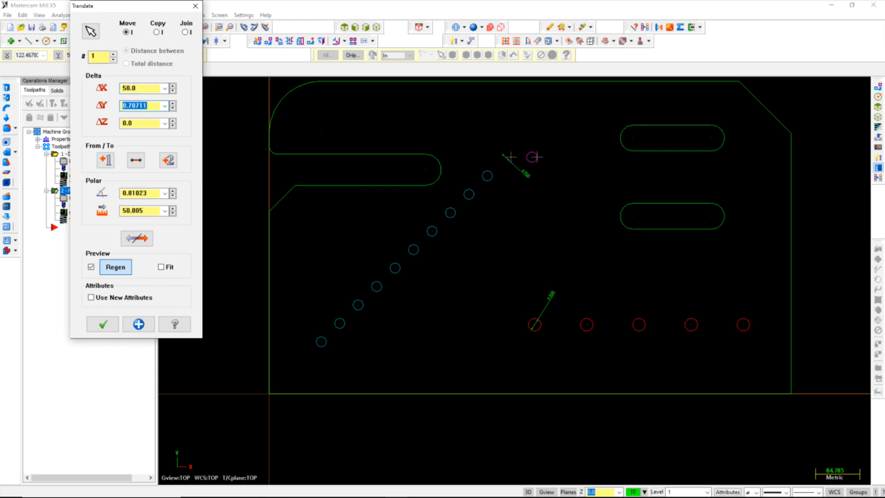
type("50")
key("Return")
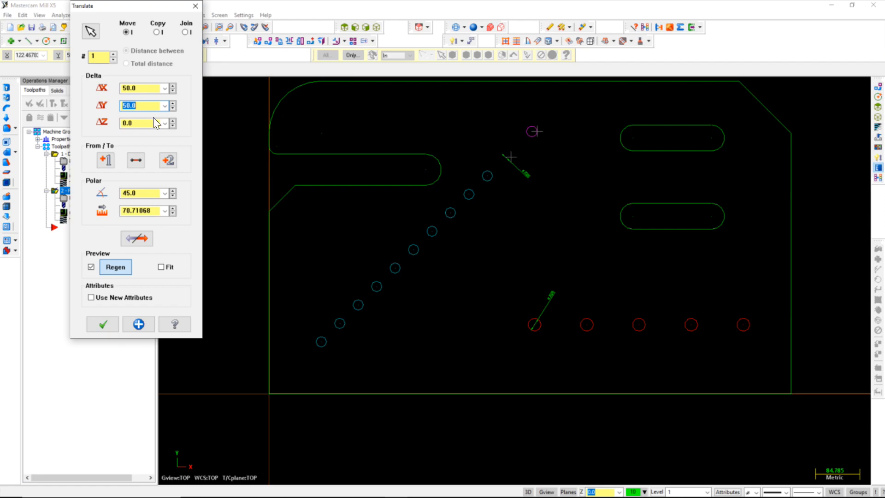
Switch the translation to Copy, apply it, and clear the result colours.
left_click(157, 33)
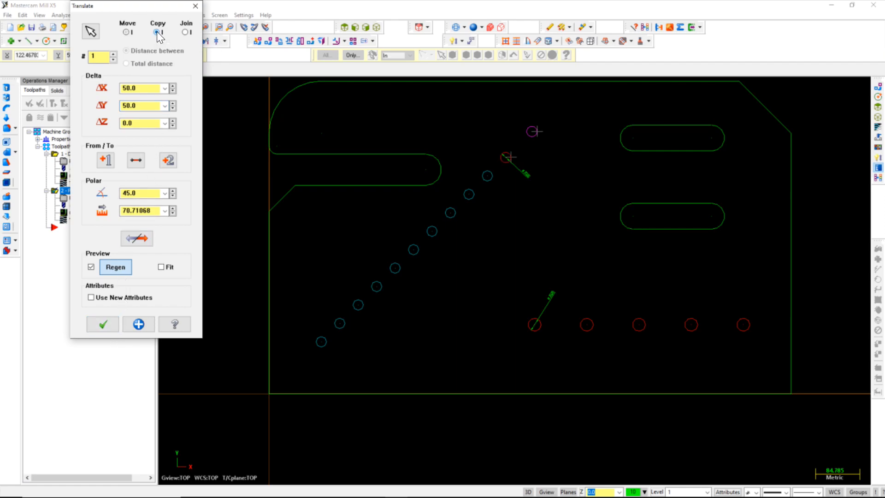
left_click(100, 325)
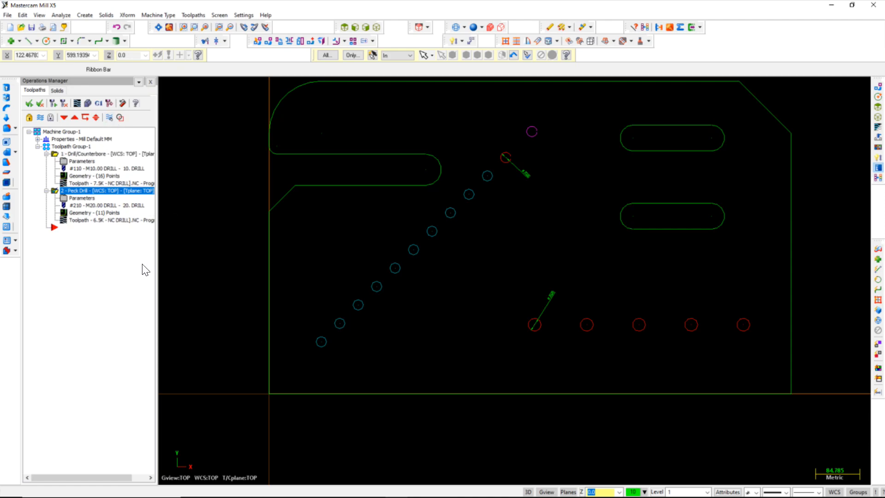
left_click(647, 27)
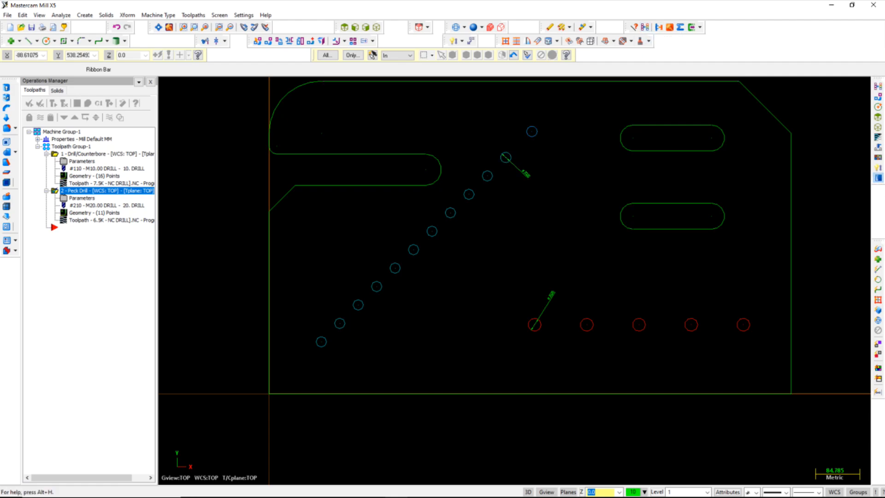
Examine the peck drill operation's drill points and backplot to check whether they include the copied circle.
left_click(94, 212)
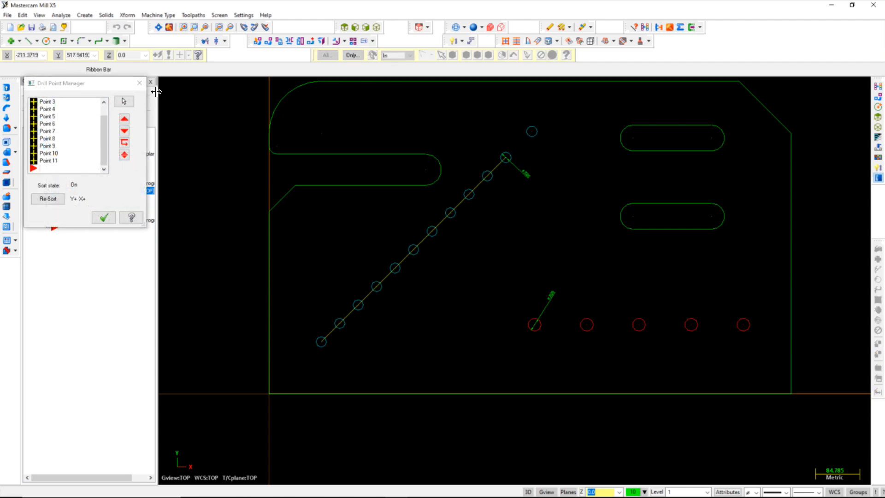
left_click(141, 83)
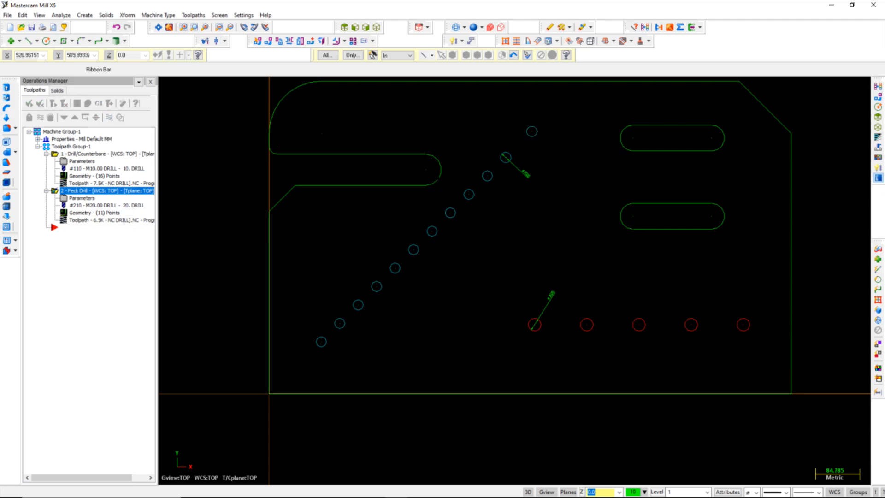
left_click(102, 219)
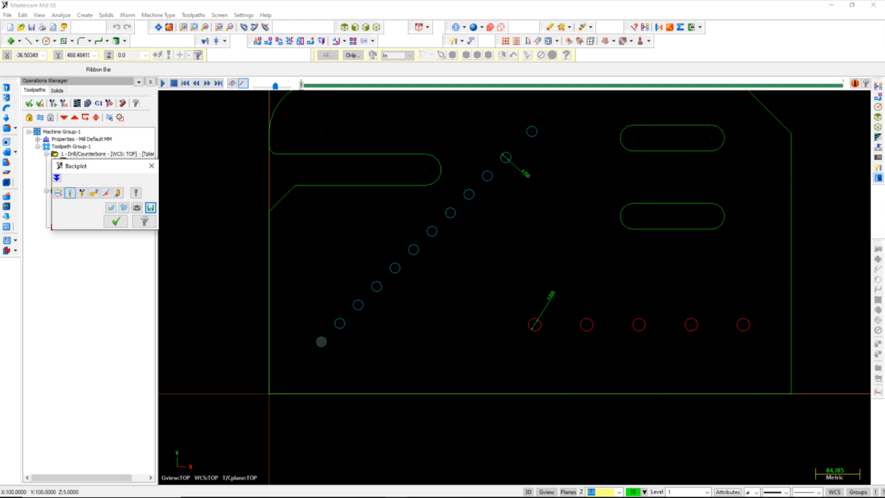
left_click(110, 224)
left_click(102, 221)
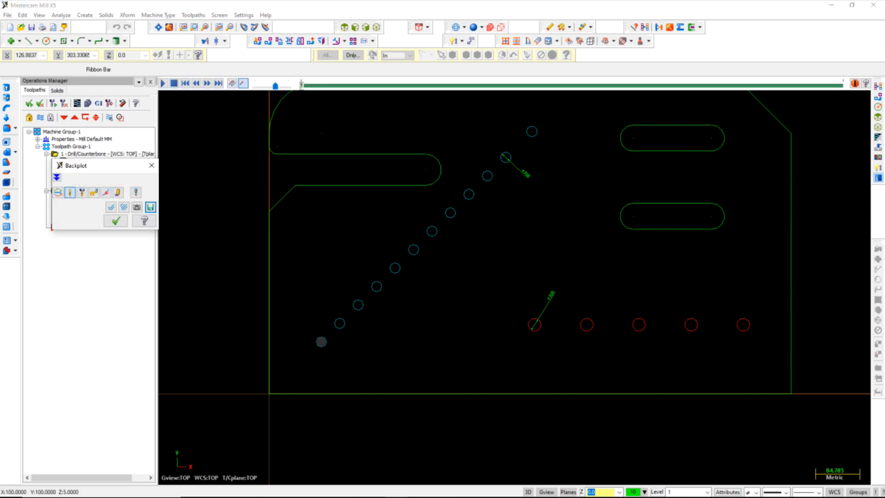
middle_click_drag(335, 236, 356, 146)
left_click(112, 223)
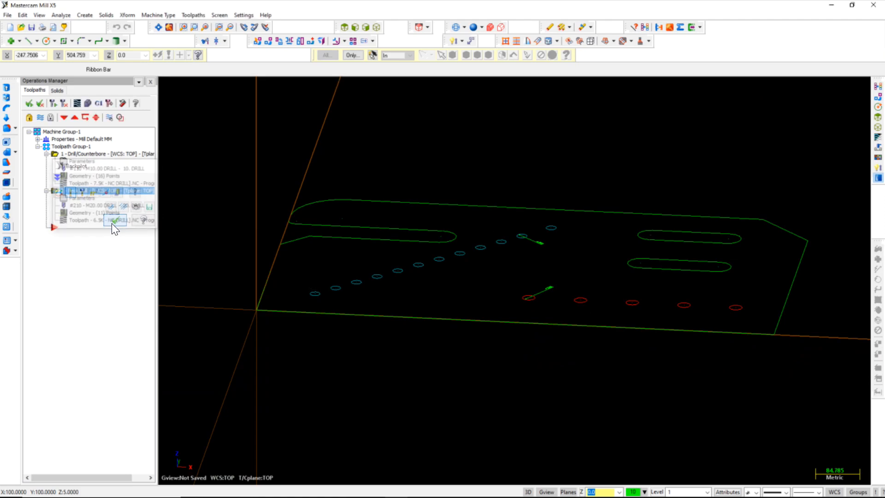
left_click(90, 212)
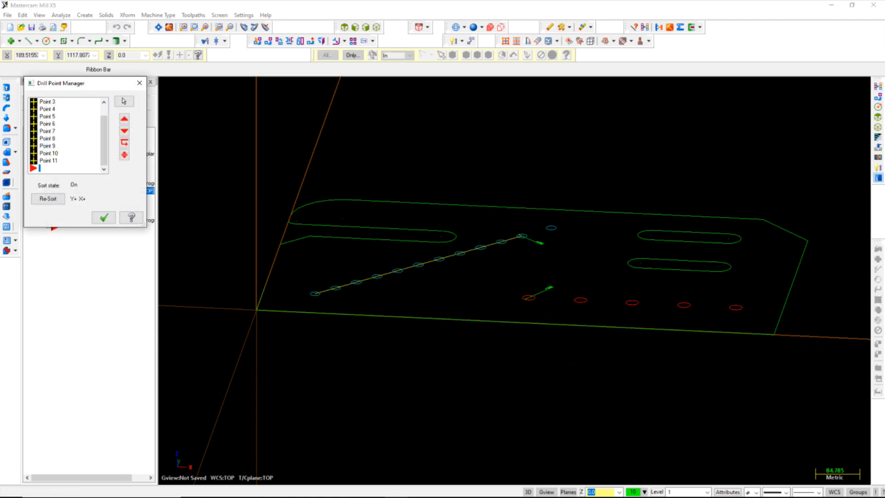
left_click(377, 27)
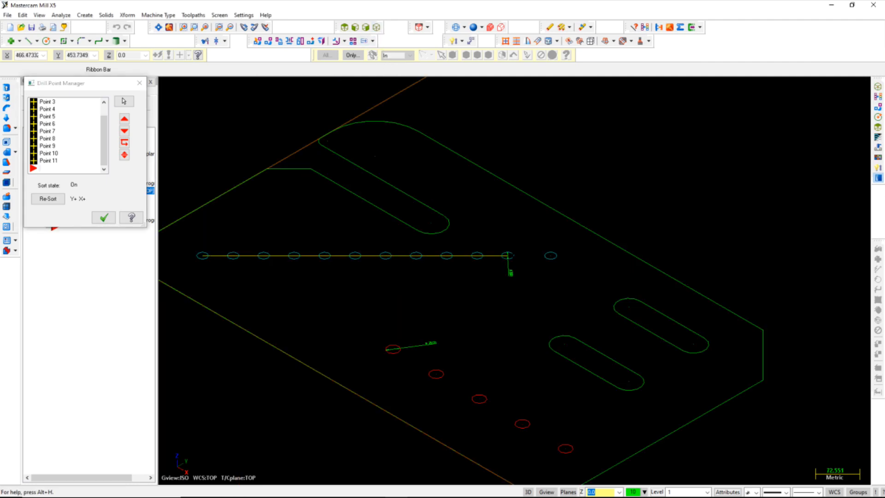
left_click(104, 217)
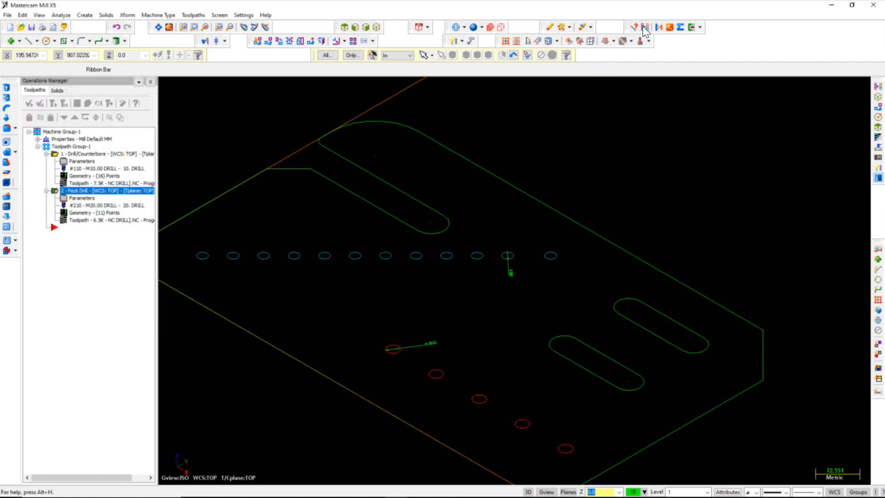
Return to the top view and check the re-sort and sort options of the 20 mm peck drill operation's drill points.
left_click(345, 28)
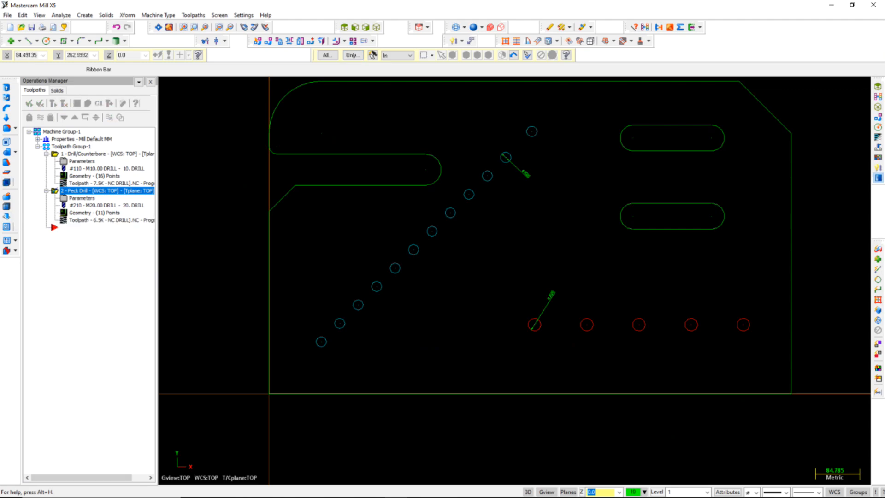
left_click(113, 215)
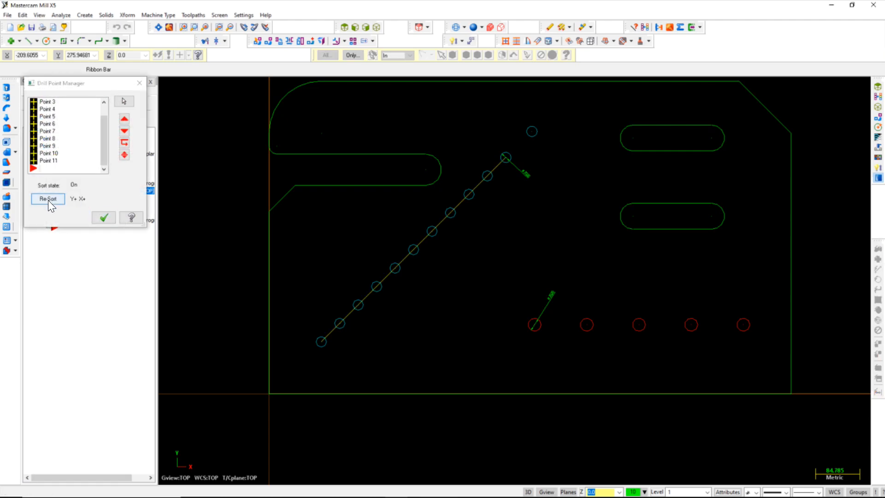
left_click(48, 200)
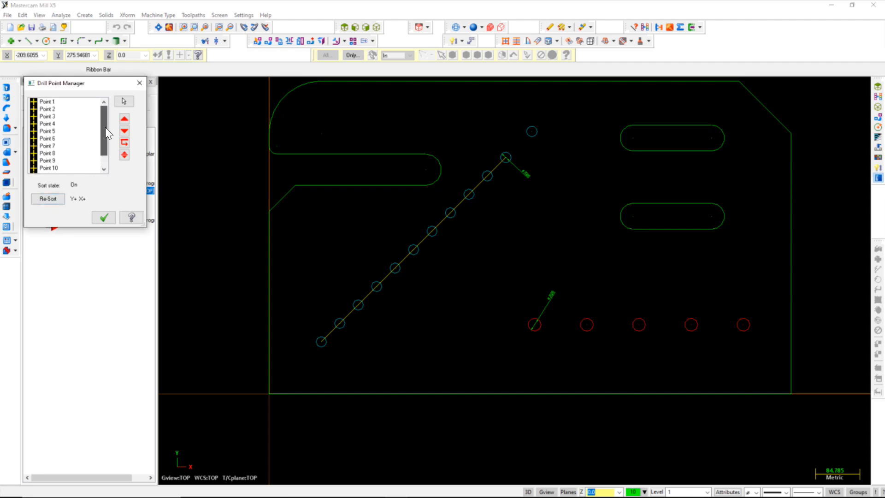
left_click_drag(105, 127, 101, 166)
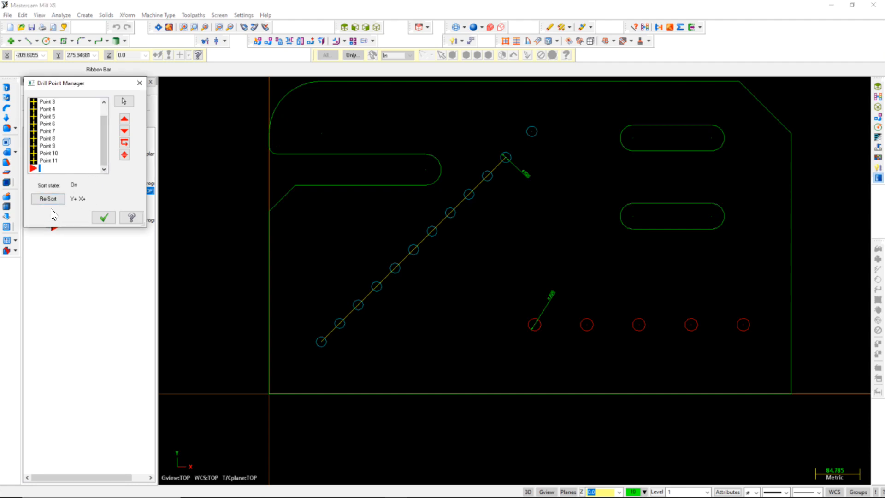
right_click(45, 170)
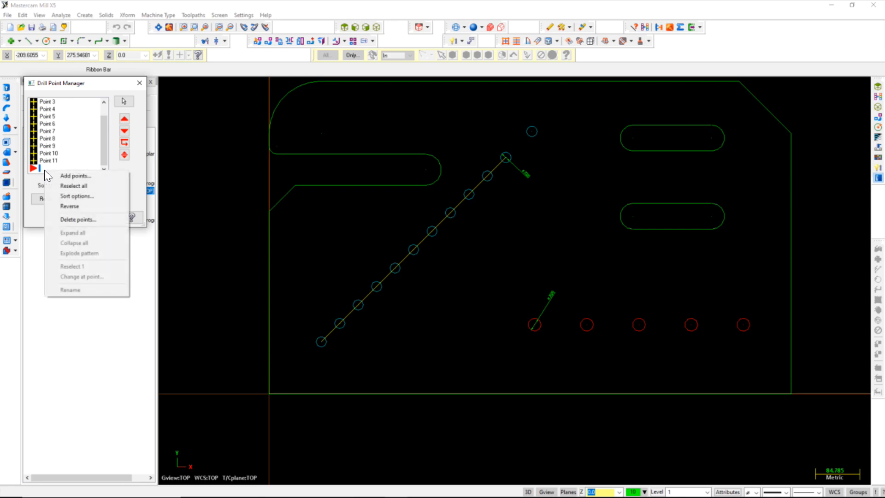
left_click(93, 196)
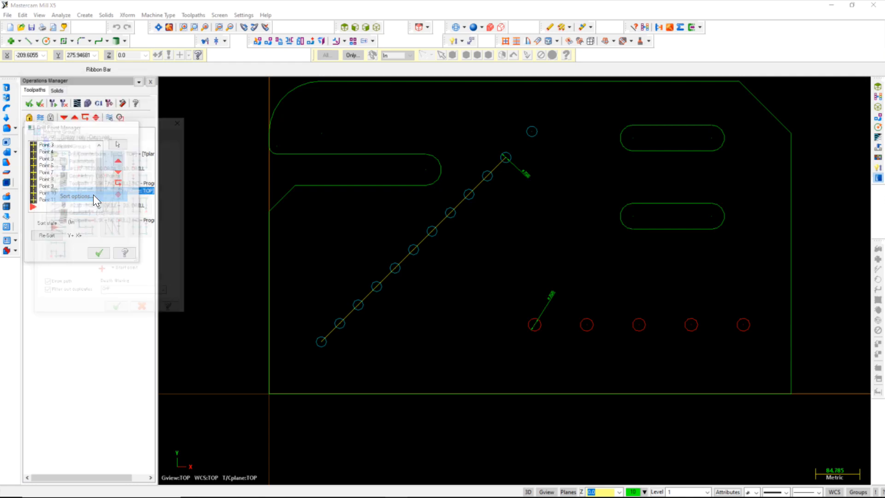
left_click(114, 311)
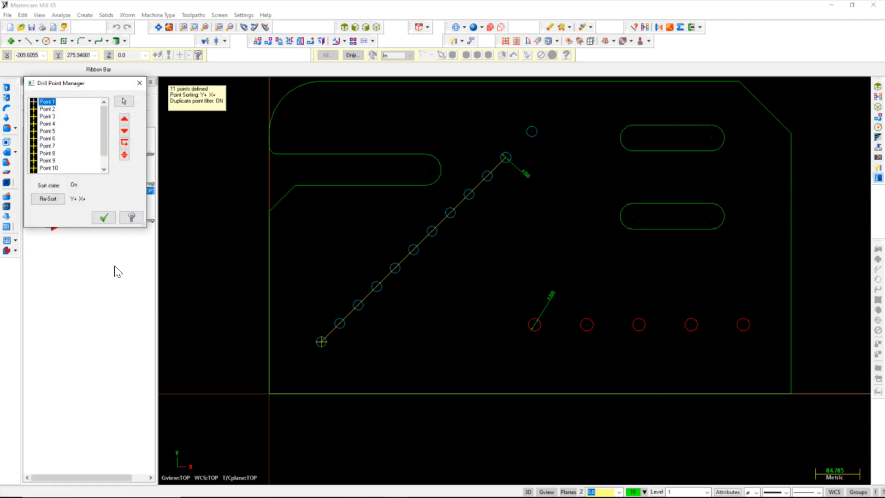
Add the copied circle beyond the upper end of the diagonal row to the peck drill points by entity selection, and regenerate the toolpath.
scroll(62, 161, "down", 1)
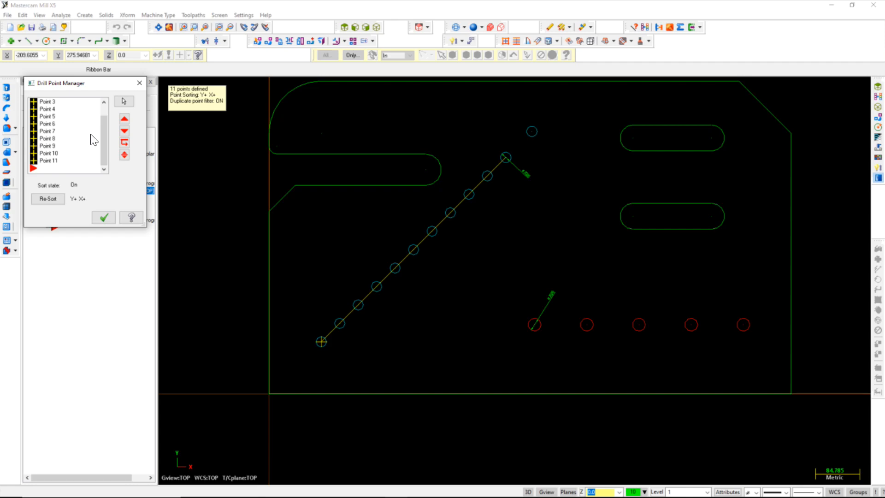
right_click(48, 167)
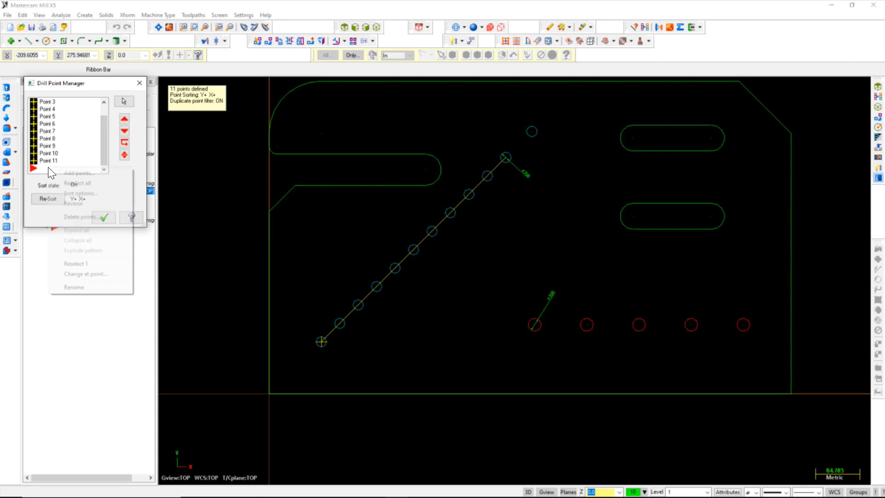
left_click(70, 172)
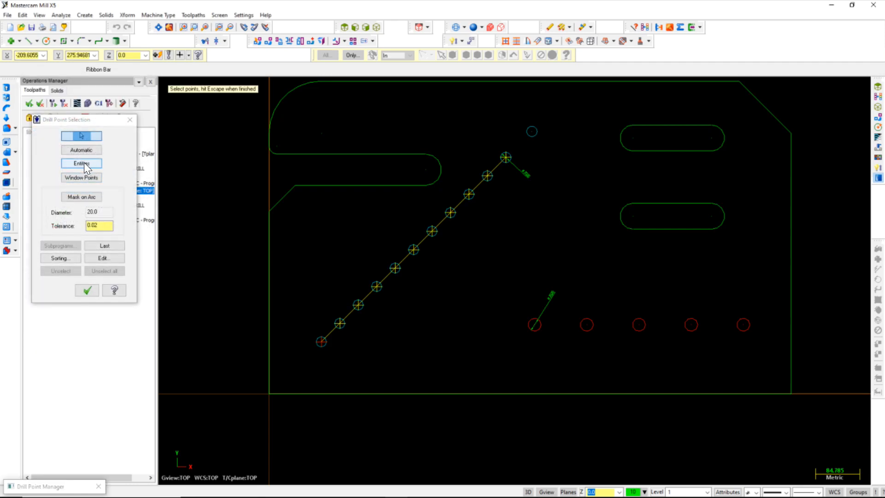
left_click(84, 165)
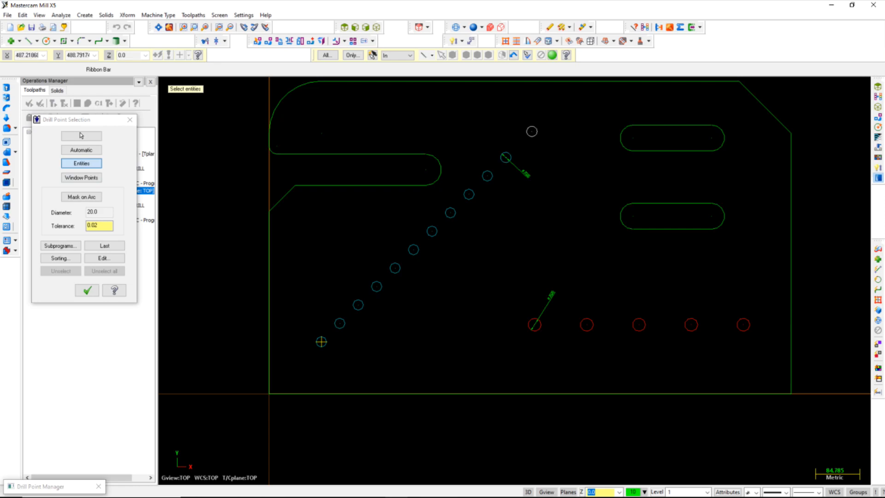
left_click(532, 131)
left_click(88, 290)
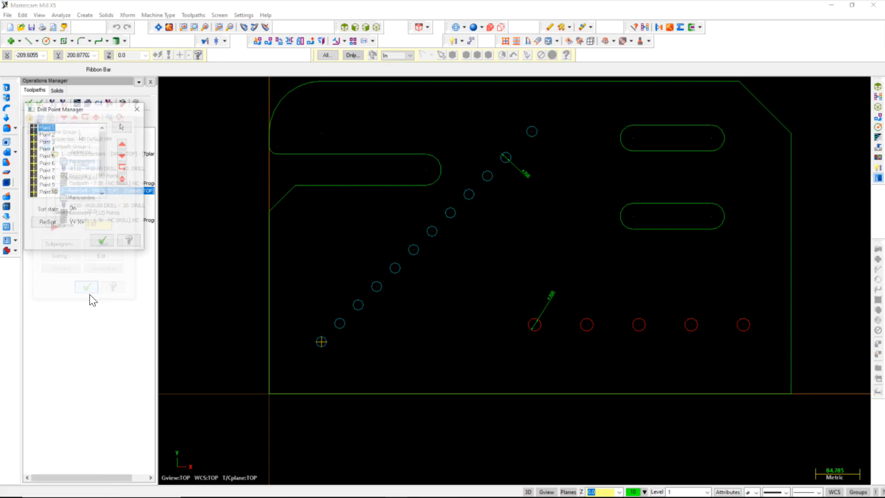
left_click(108, 218)
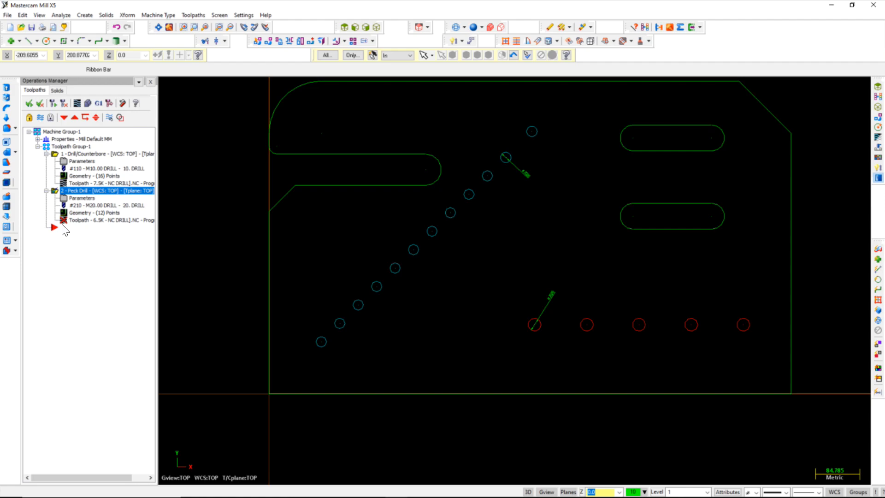
left_click(56, 104)
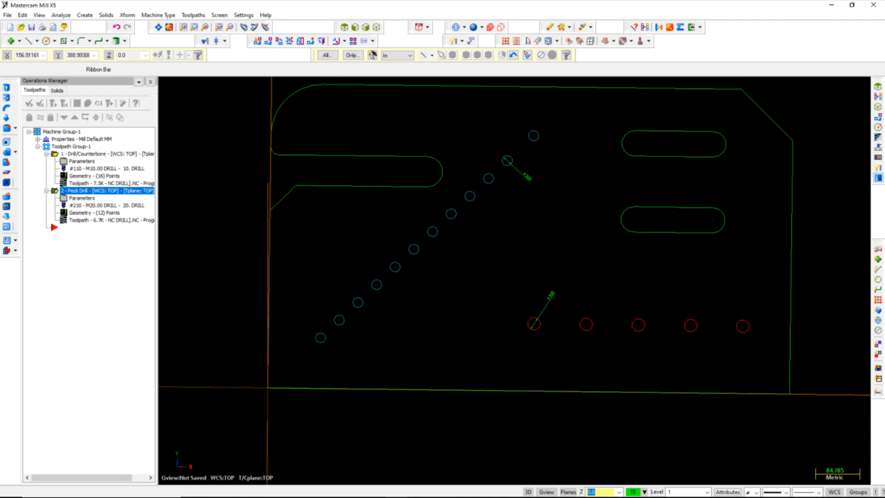
Display only the selected 20 mm peck drill toolpath, examine it along the diagonal row, and return to the top view.
left_click(82, 213)
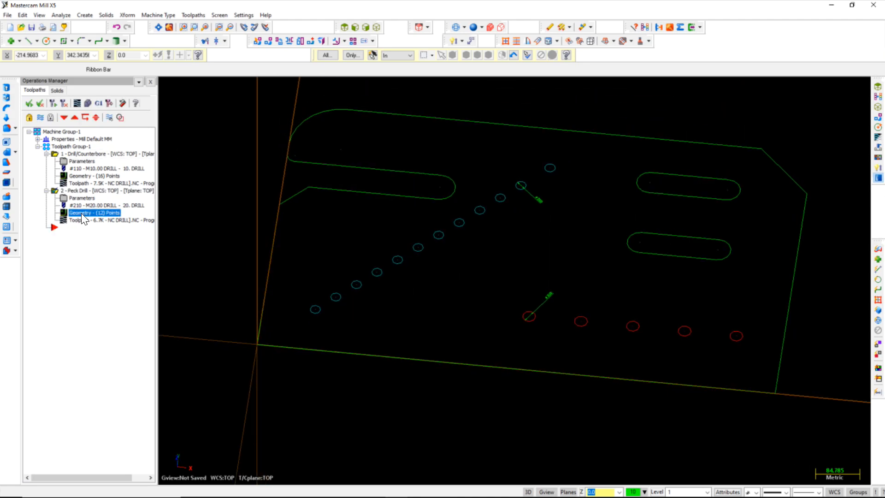
left_click(114, 217)
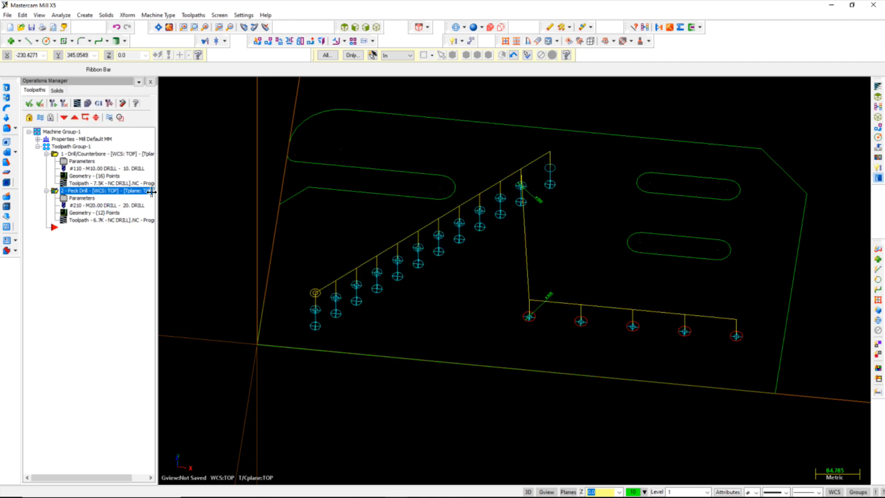
scroll(475, 246, "down", 4)
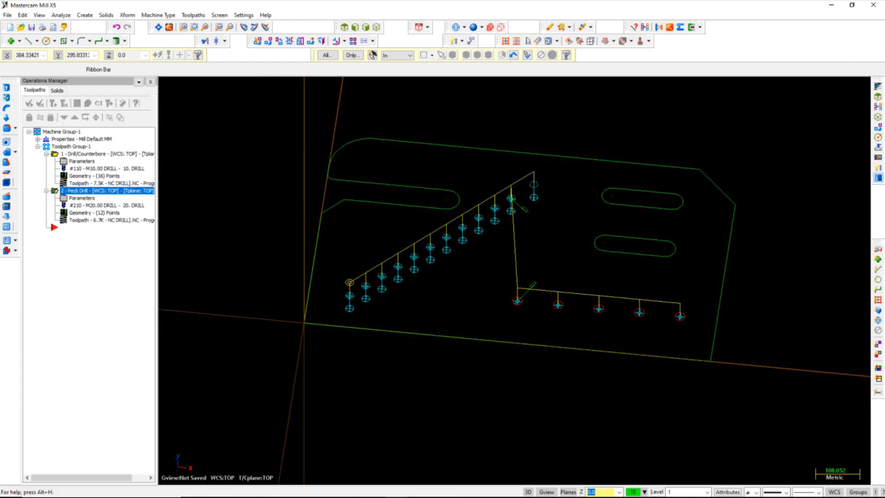
left_click(100, 154)
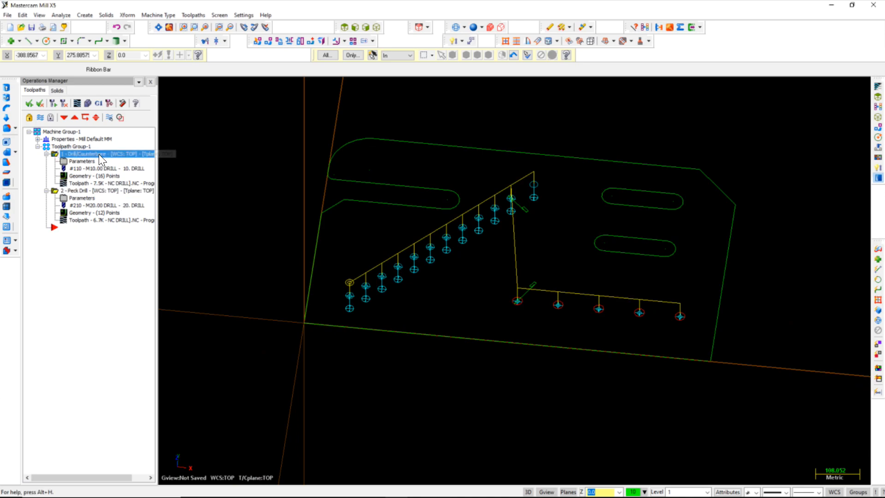
left_click(86, 190)
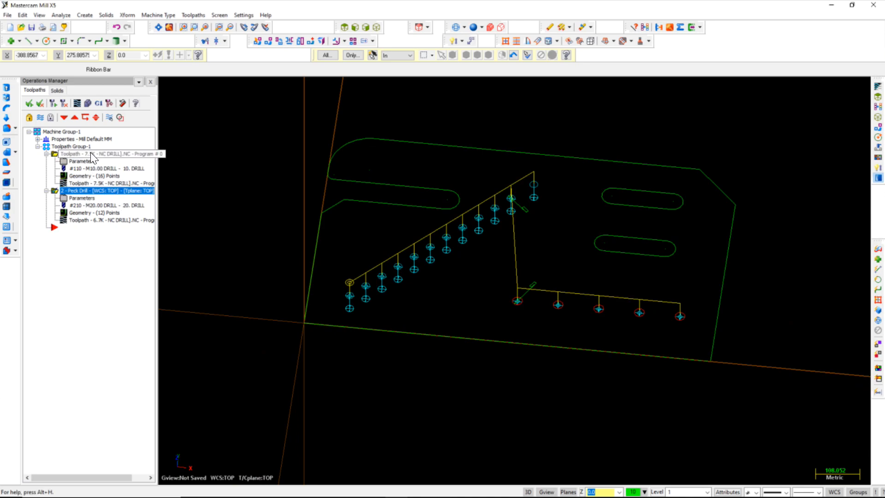
left_click(108, 119)
scroll(501, 221, "down", 4)
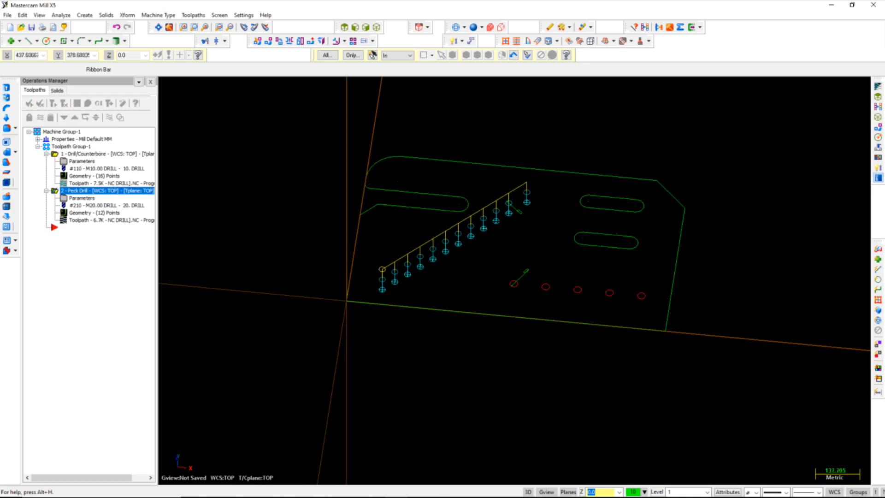
scroll(503, 220, "up", 5)
scroll(503, 220, "up", 2)
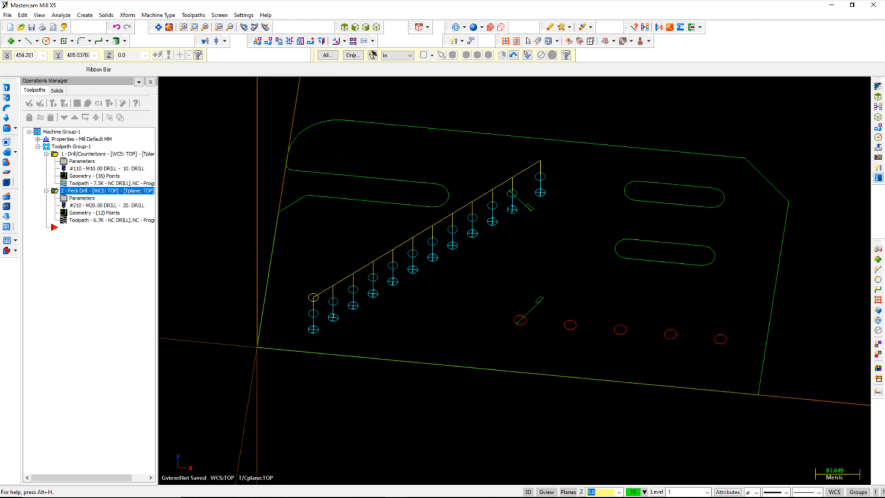
scroll(444, 241, "down", 4)
scroll(445, 241, "down", 2)
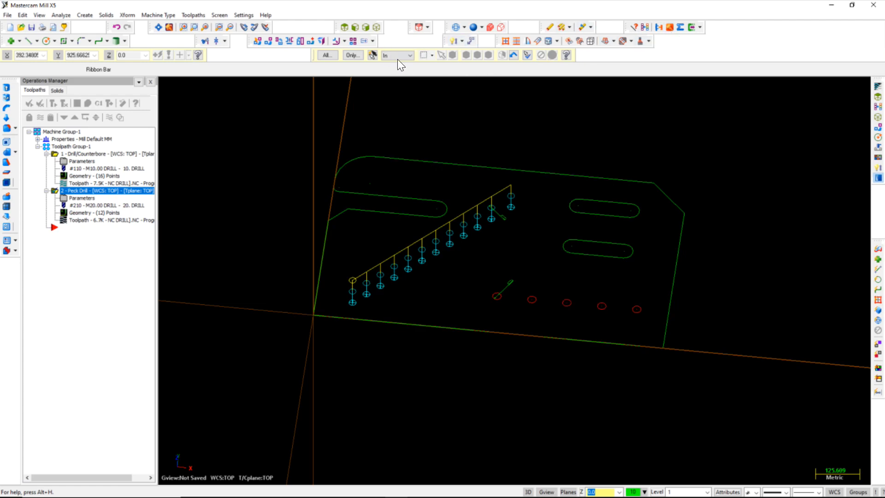
left_click(344, 28)
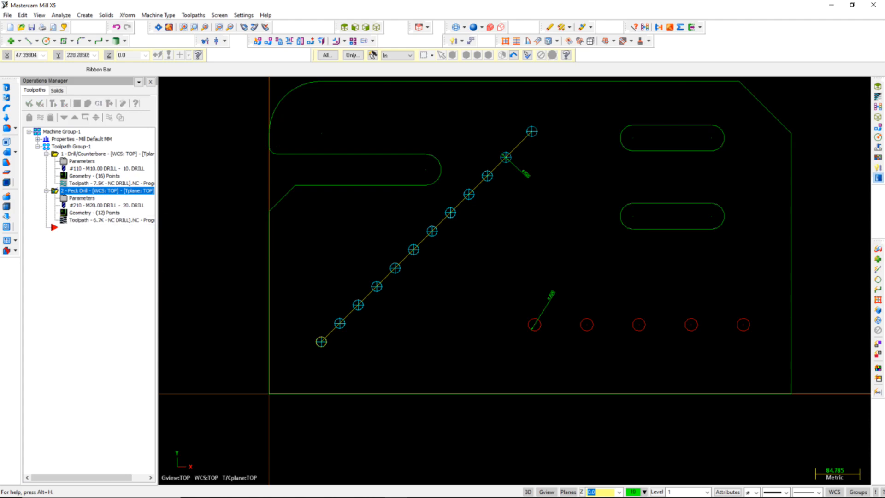
Copy the 20 mm peck drill operation and paste the duplicate at the end of the toolpath group.
right_click(108, 192)
left_click(136, 275)
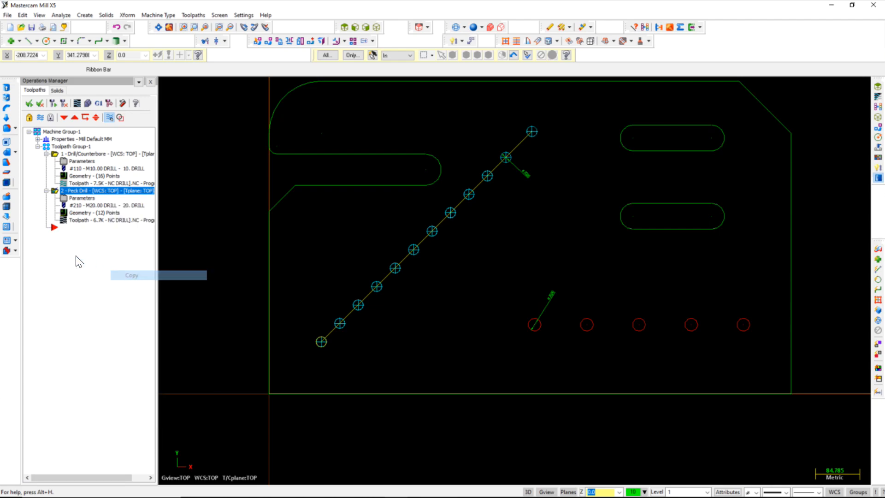
left_click(65, 228)
right_click(66, 228)
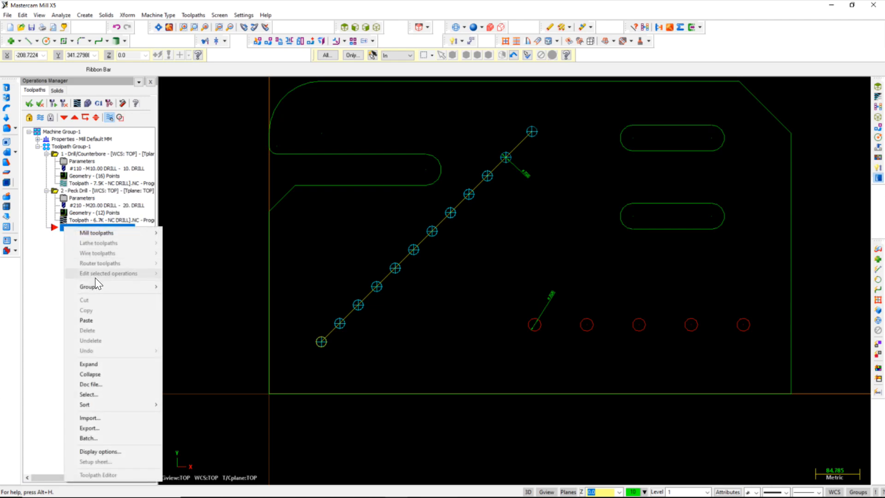
left_click(81, 323)
Reselect all drill points of the pasted peck drill operation, picking one point on each of the five circles in the horizontal row.
left_click(82, 249)
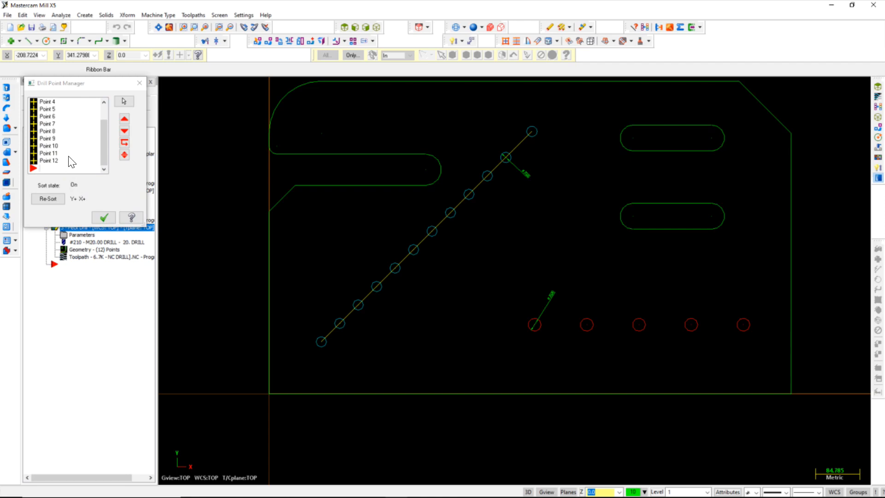
right_click(68, 156)
left_click(100, 174)
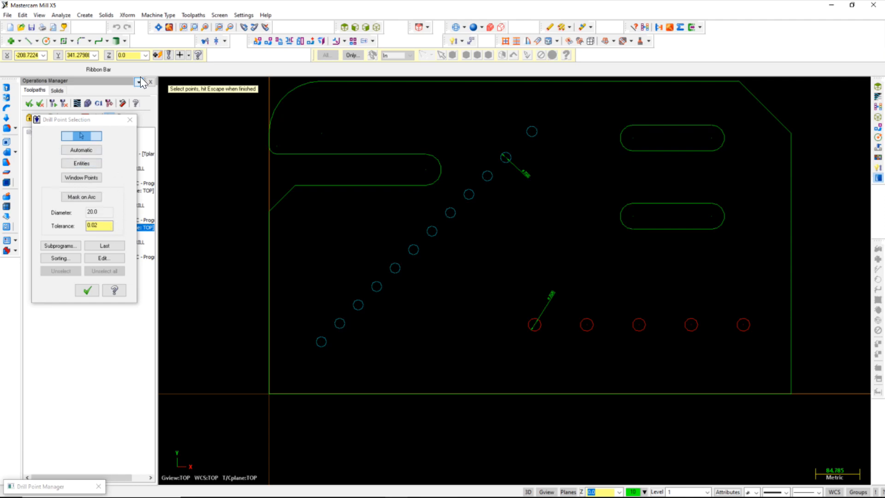
left_click(535, 324)
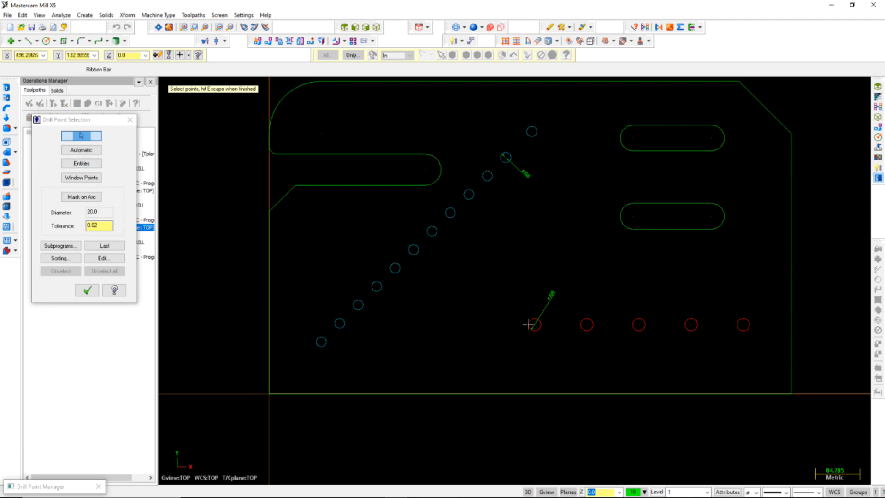
left_click(586, 325)
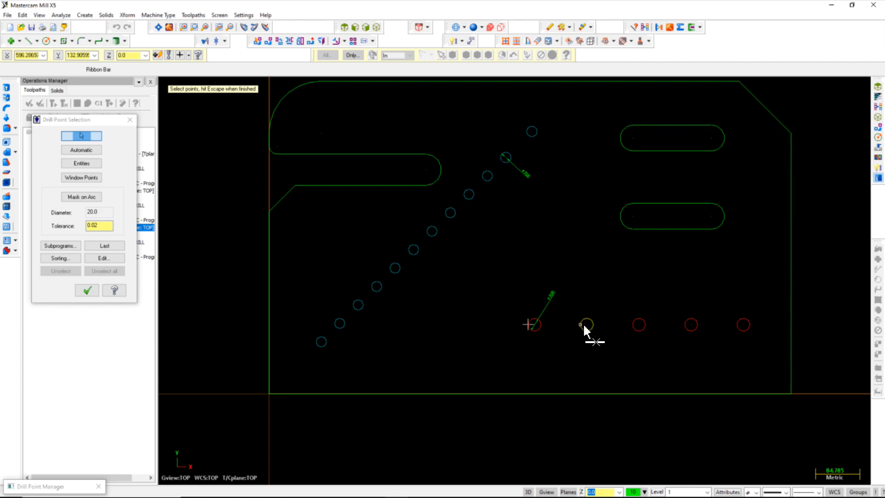
left_click(639, 324)
left_click(692, 325)
left_click(749, 325)
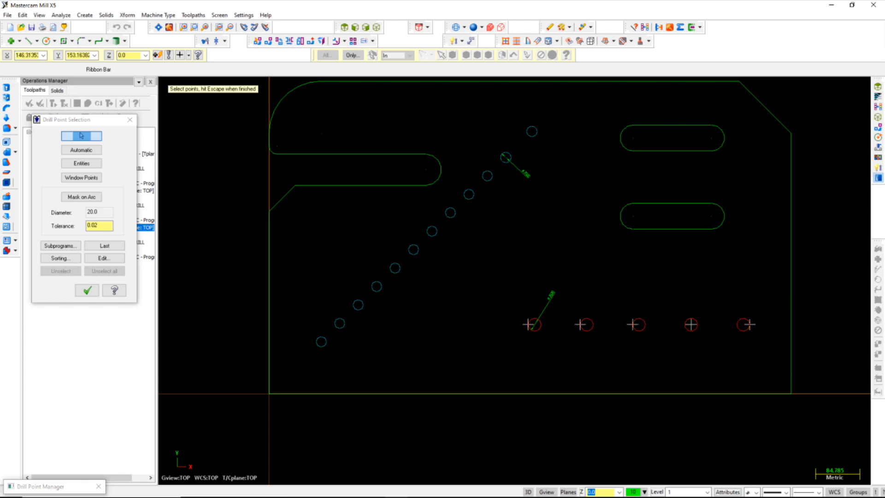
left_click(94, 291)
left_click(97, 216)
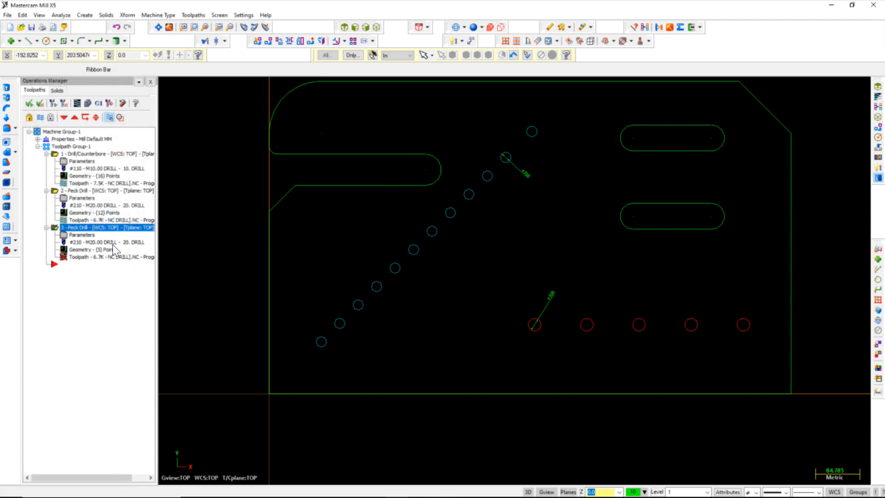
Regenerate the pasted peck drill operation and examine how its drill positions line up with the five red circles.
left_click(53, 103)
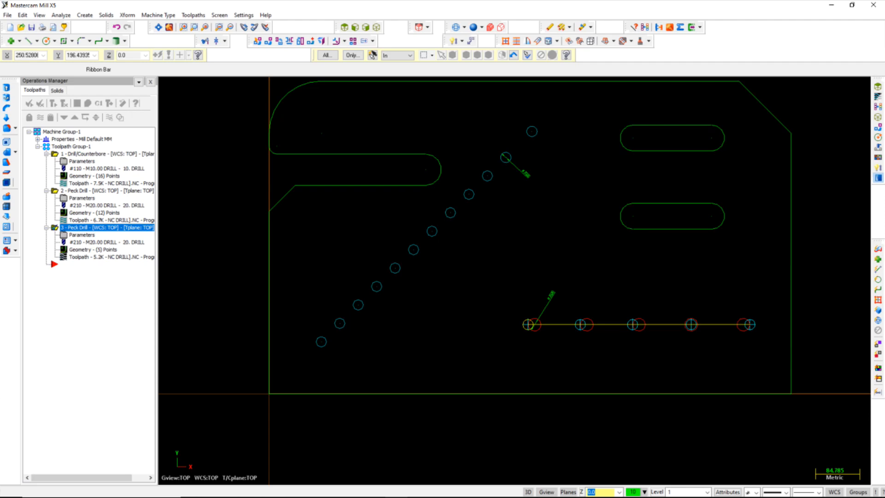
scroll(553, 340, "up", 5)
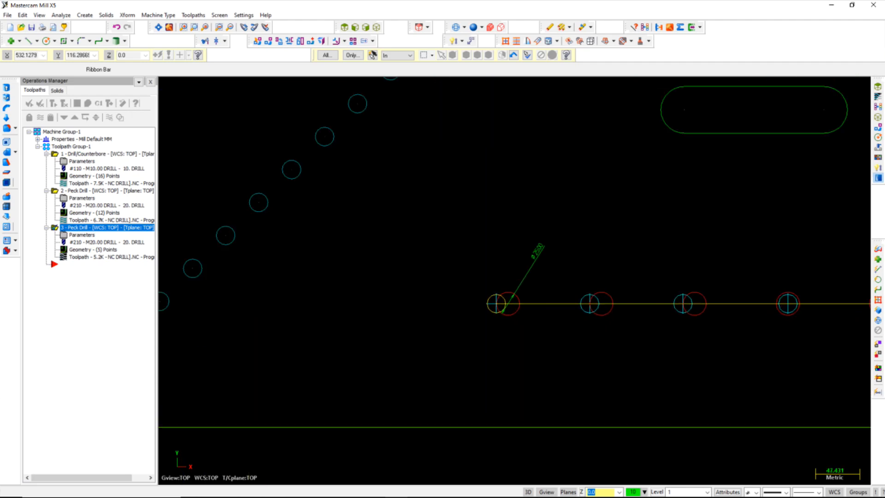
scroll(353, 294, "down", 3)
scroll(710, 325, "up", 3)
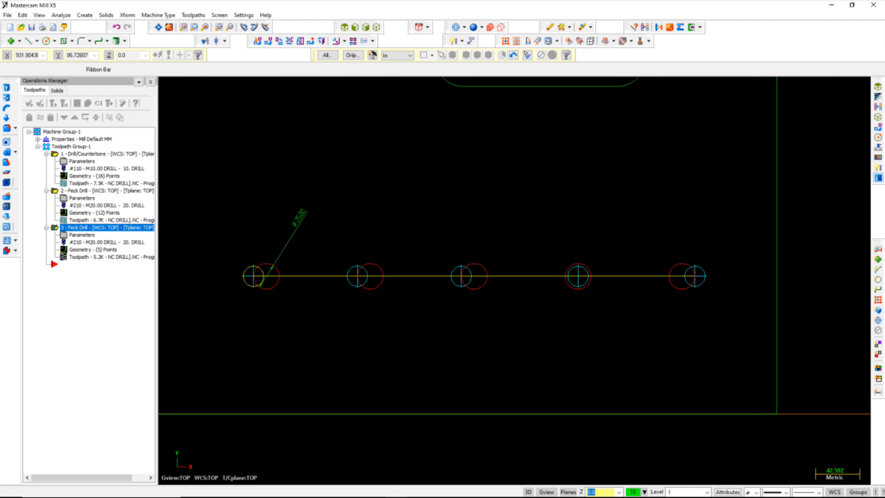
scroll(706, 324, "down", 2)
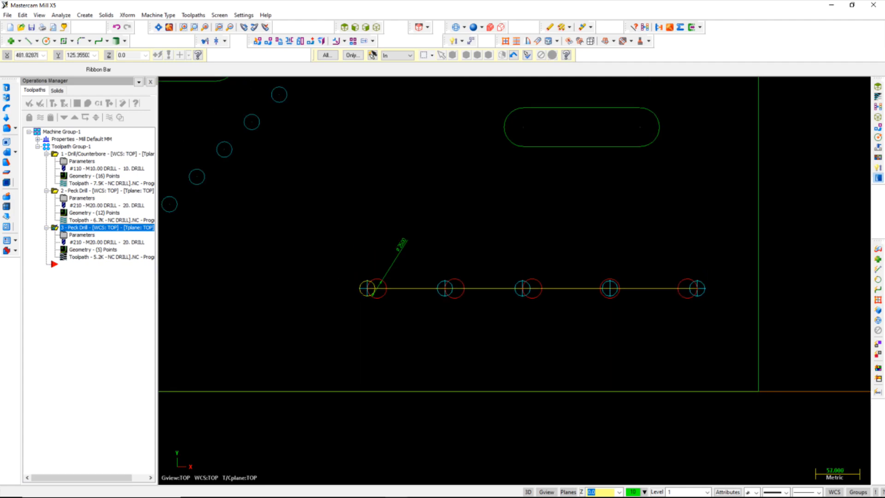
Reselect all drill points of the third peck drill operation by entity, choosing the five circles in the horizontal row, and regenerate it.
scroll(367, 300, "up", 1)
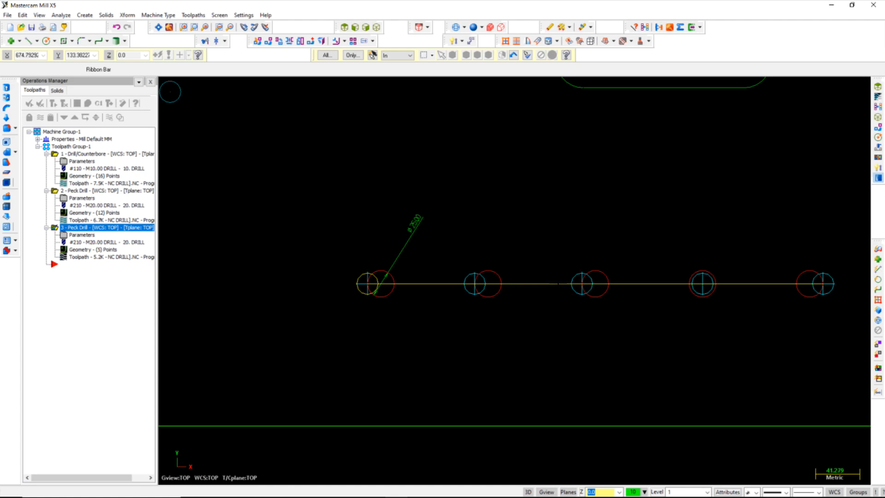
scroll(584, 298, "down", 2)
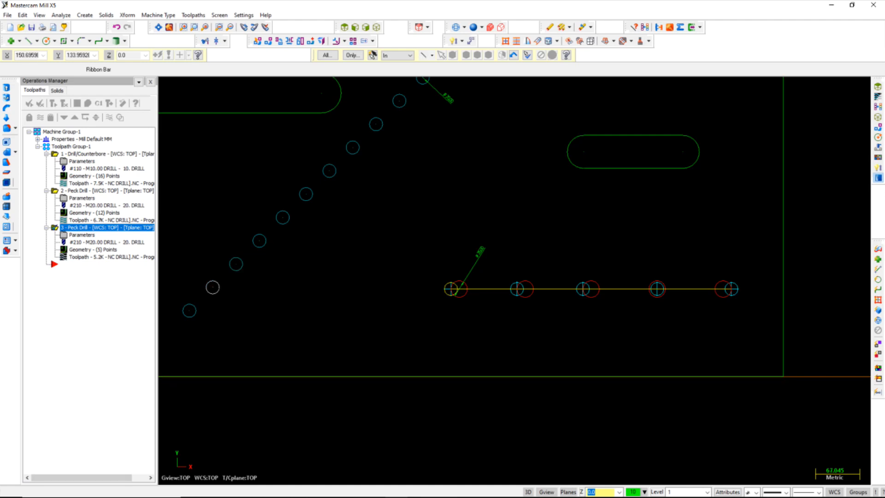
left_click(90, 252)
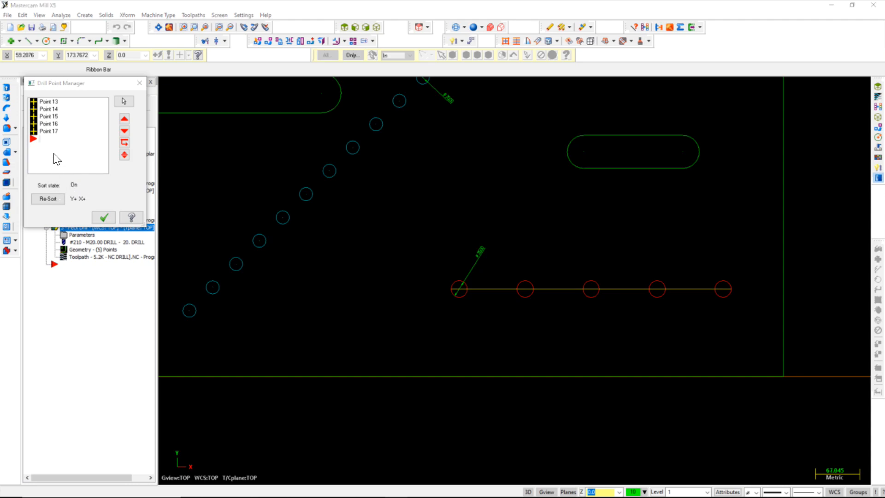
right_click(54, 154)
left_click(80, 169)
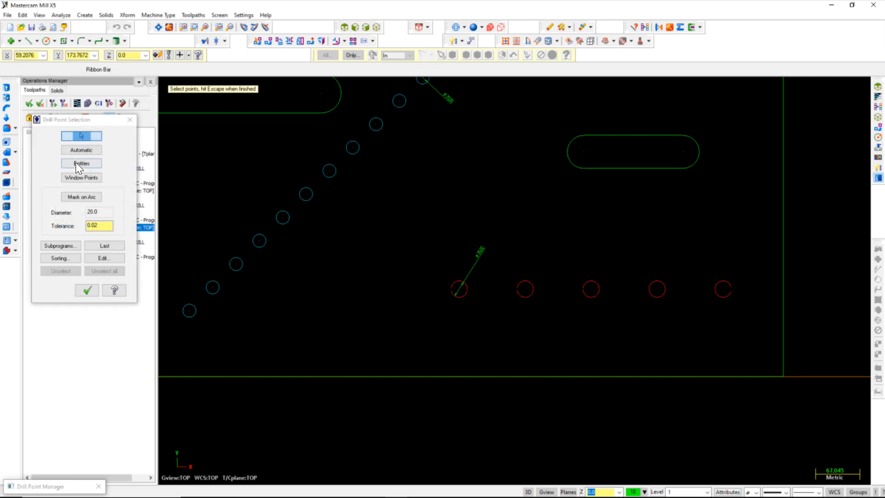
left_click(81, 164)
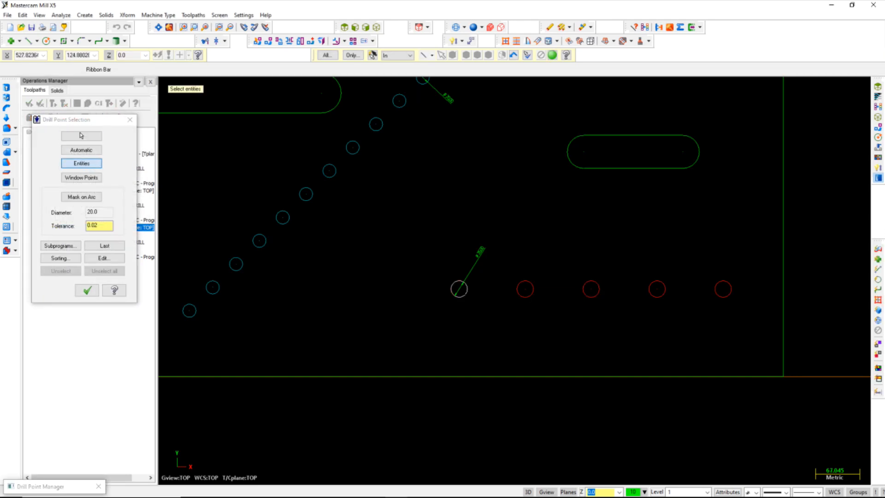
left_click(461, 292)
left_click(525, 292)
left_click(591, 291)
left_click(657, 291)
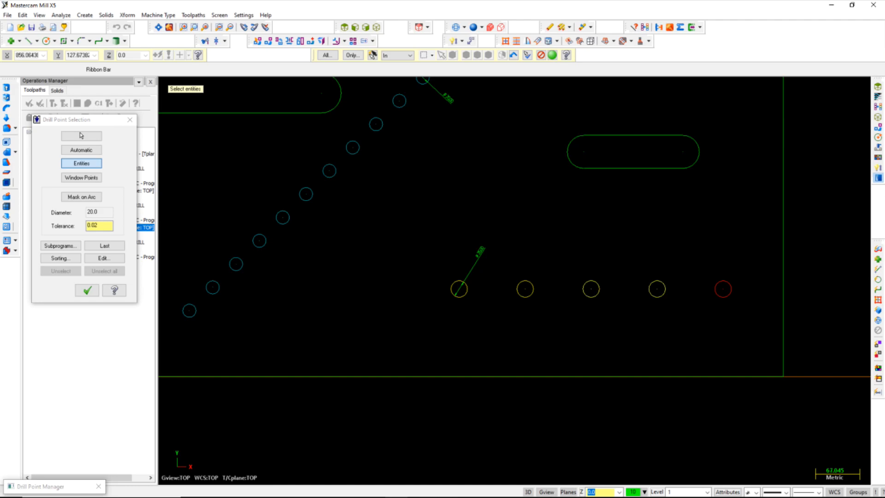
left_click(723, 291)
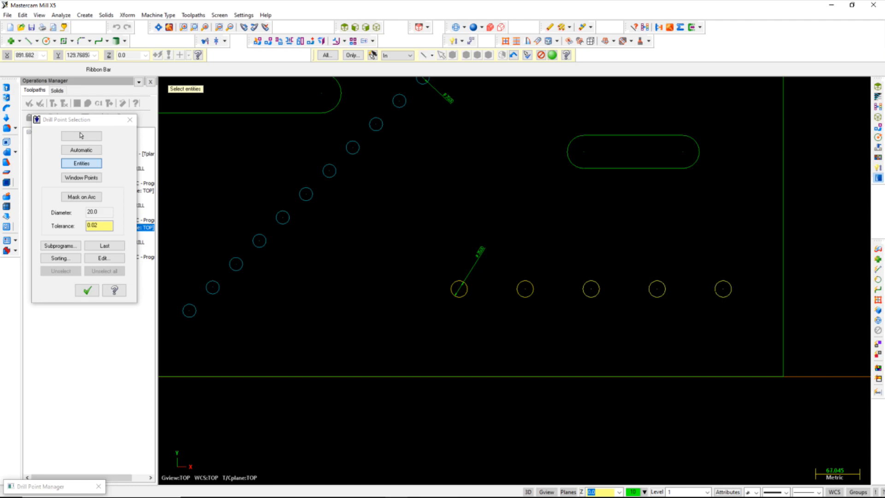
left_click(87, 290)
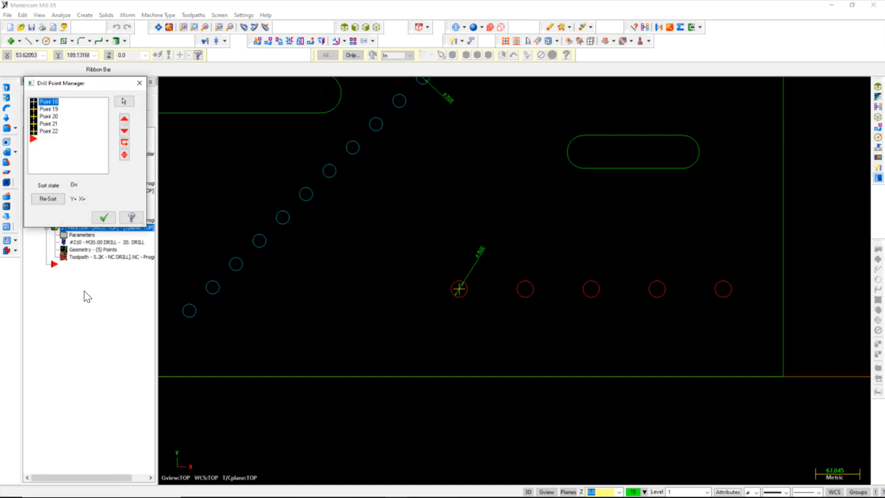
left_click(104, 219)
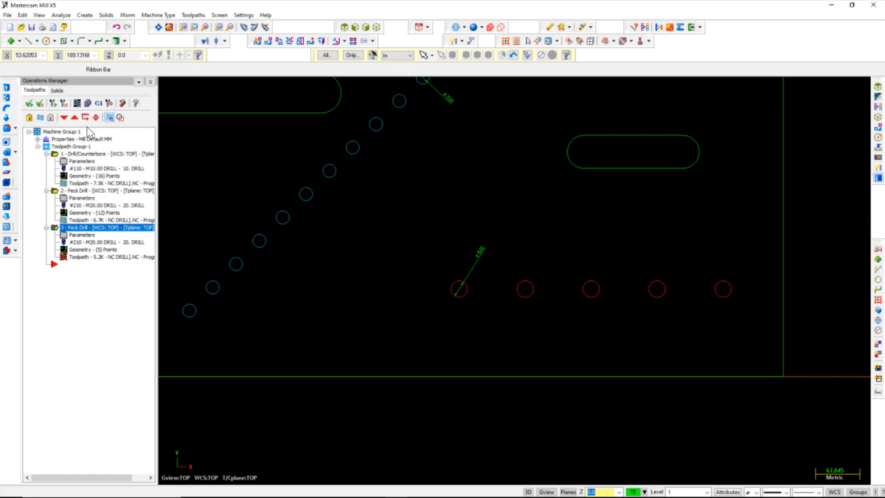
left_click(53, 104)
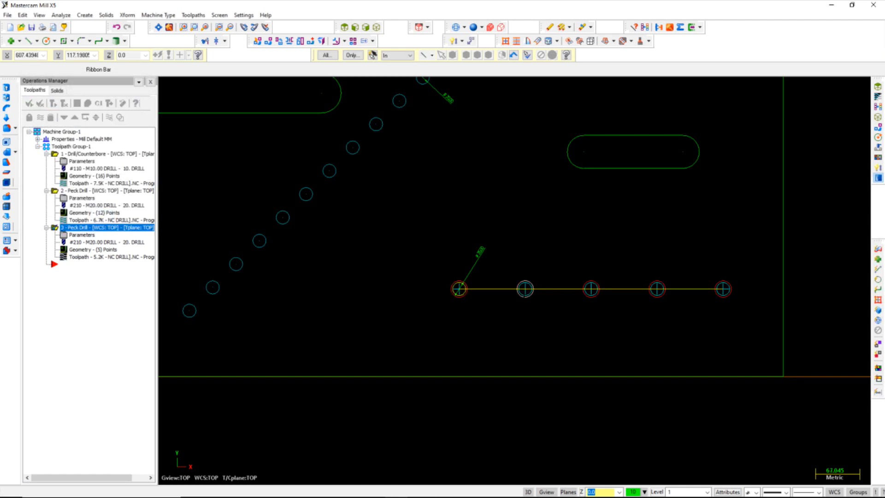
Make the peck drill's depth incremental, set its top of stock to 2, and check the retract and peck values.
left_click(83, 236)
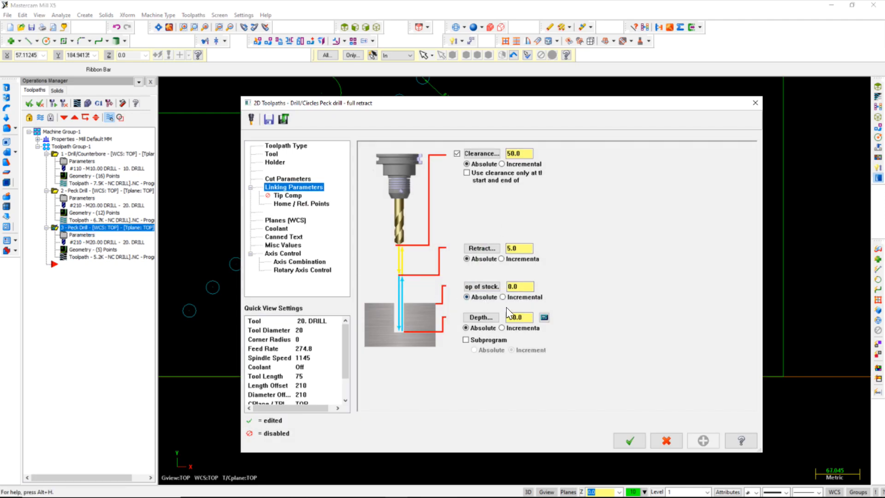
left_click(502, 328)
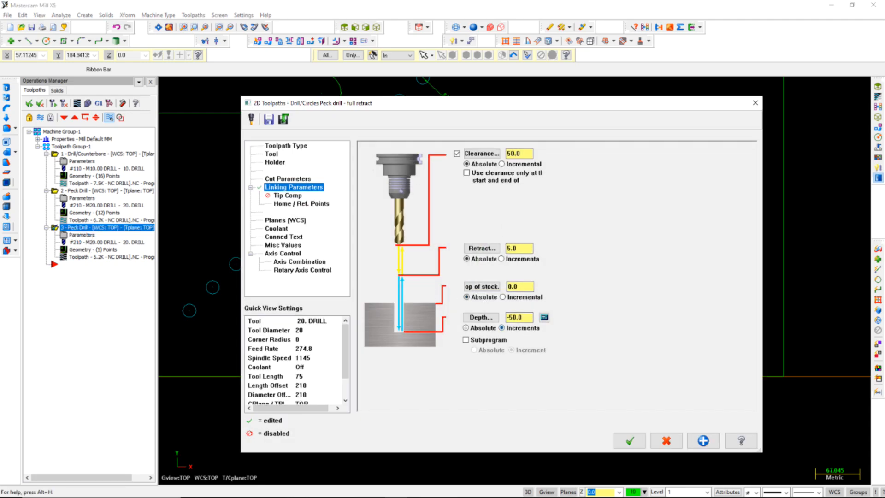
left_click(519, 286)
double_click(514, 287)
type("2")
left_click(518, 249)
left_click(292, 179)
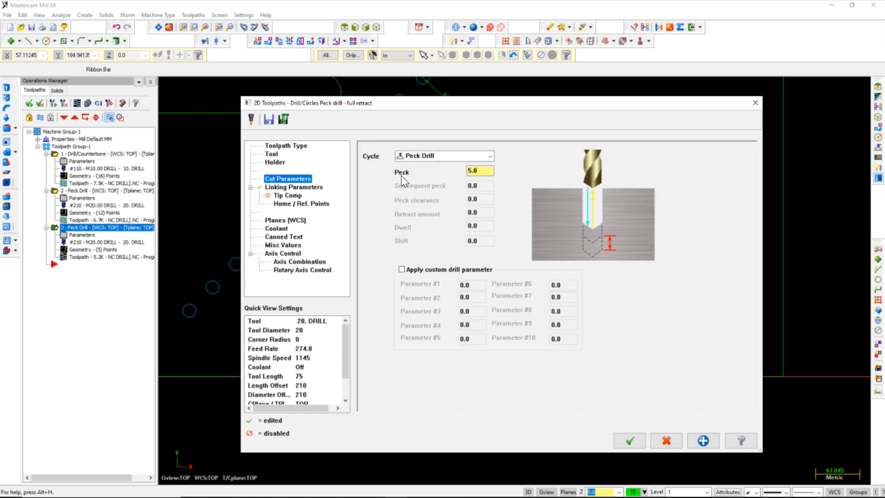
left_click(477, 170)
Assign the 25 mm drill, number 260, from the MILL_MM tool library to the third peck drill operation.
left_click(271, 156)
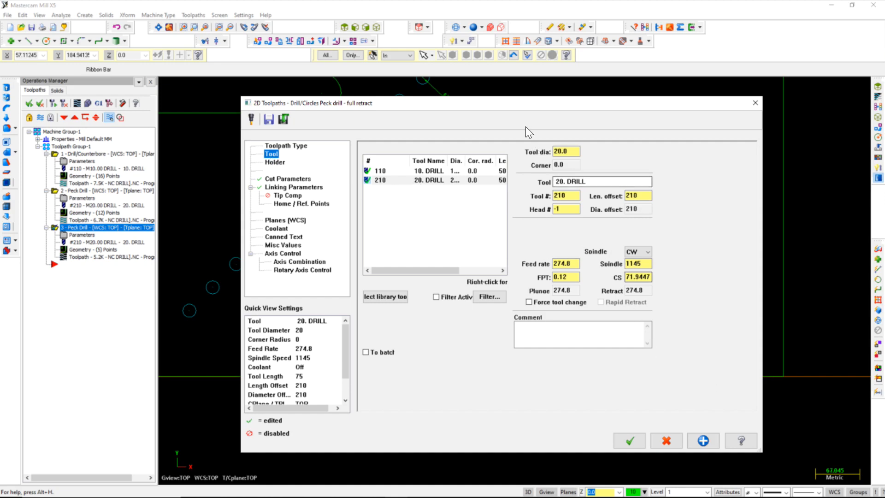
left_click_drag(519, 103, 438, 141)
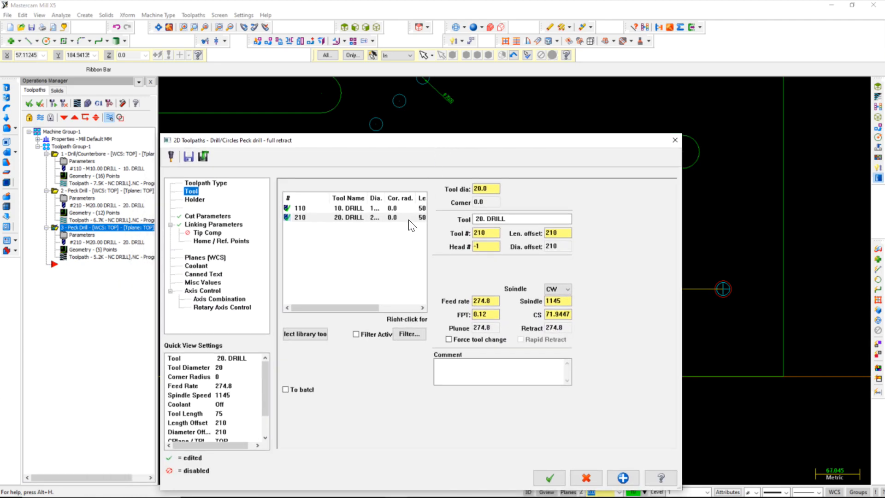
left_click(317, 335)
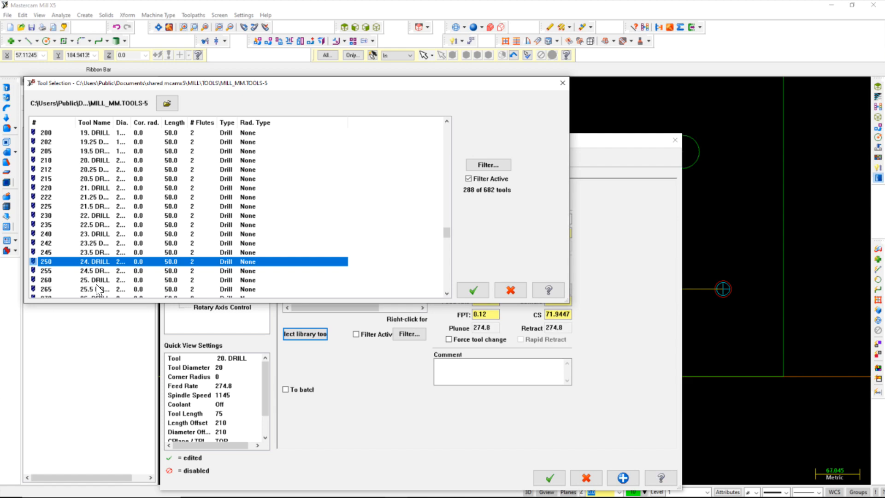
left_click(97, 281)
left_click(472, 290)
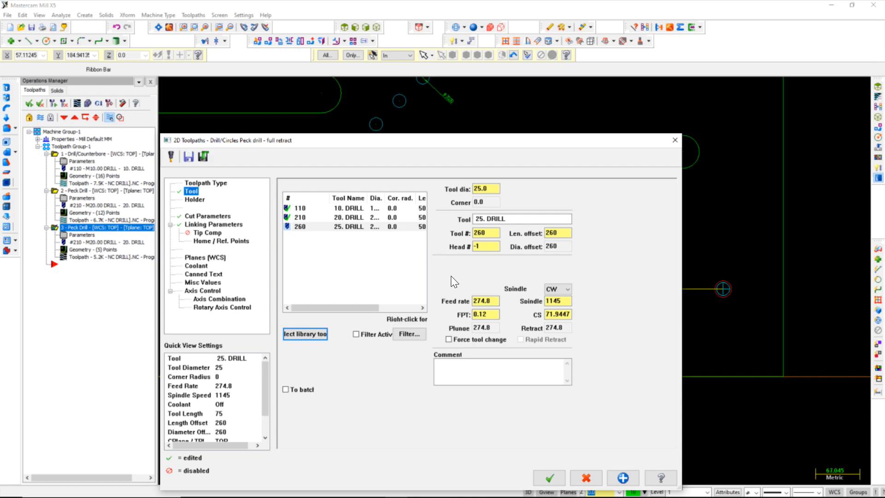
Start defining a new drill for the operation, review its type and parameters, and set its diameter to 25 mm.
right_click(328, 257)
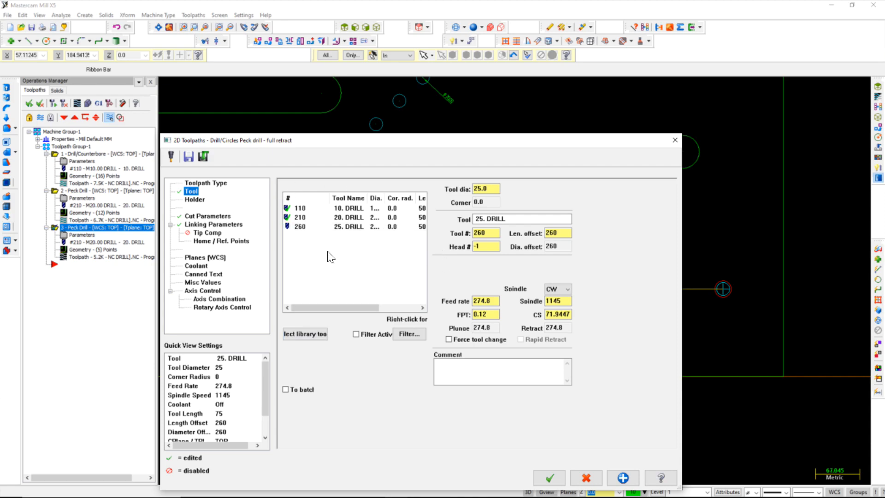
left_click(362, 268)
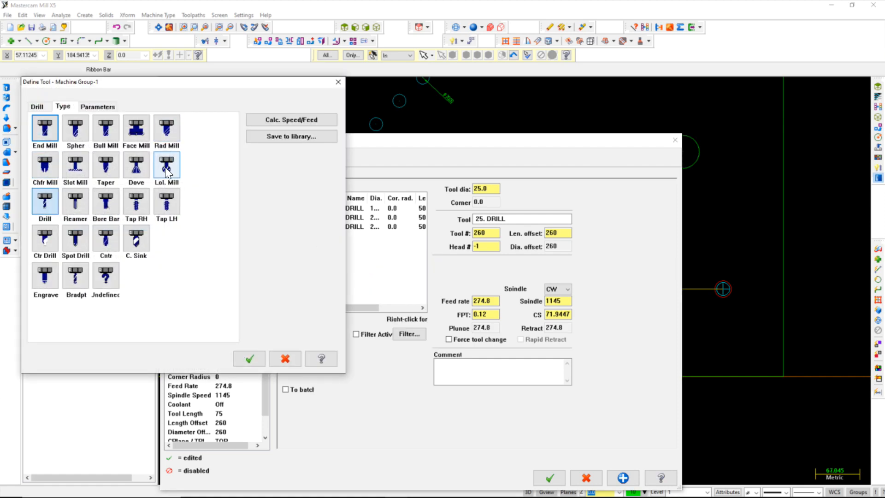
left_click(36, 107)
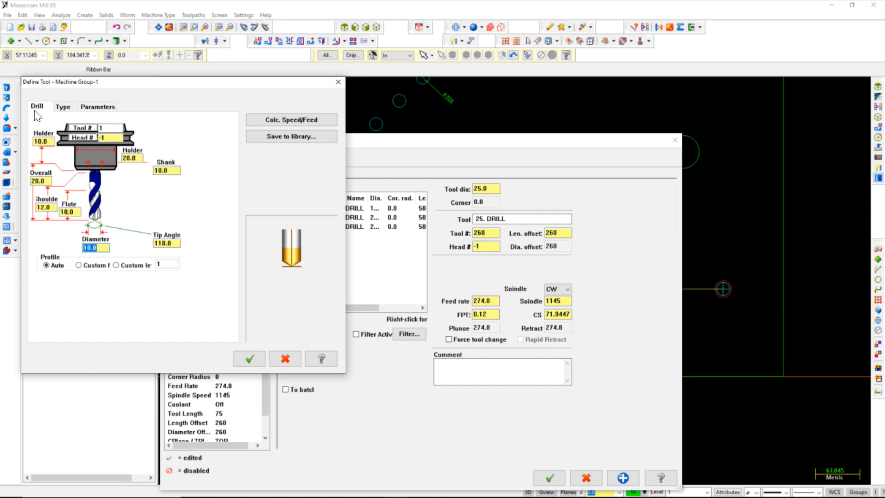
left_click(63, 108)
left_click(101, 110)
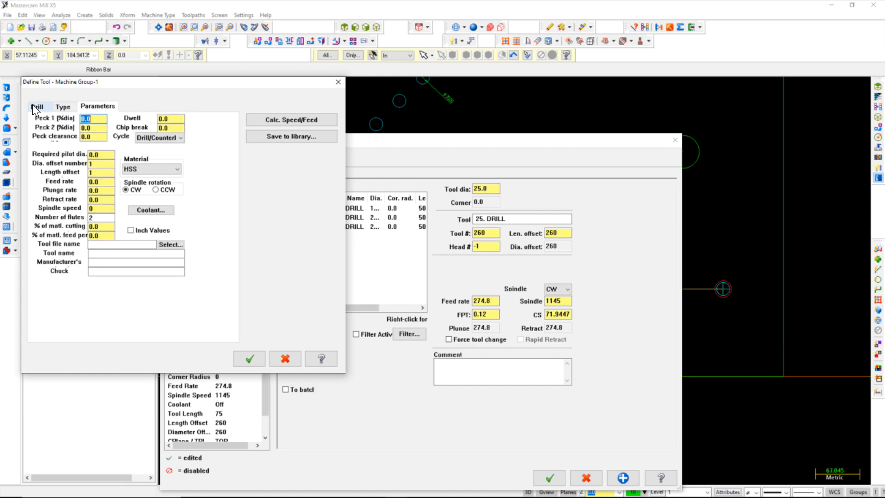
left_click(33, 106)
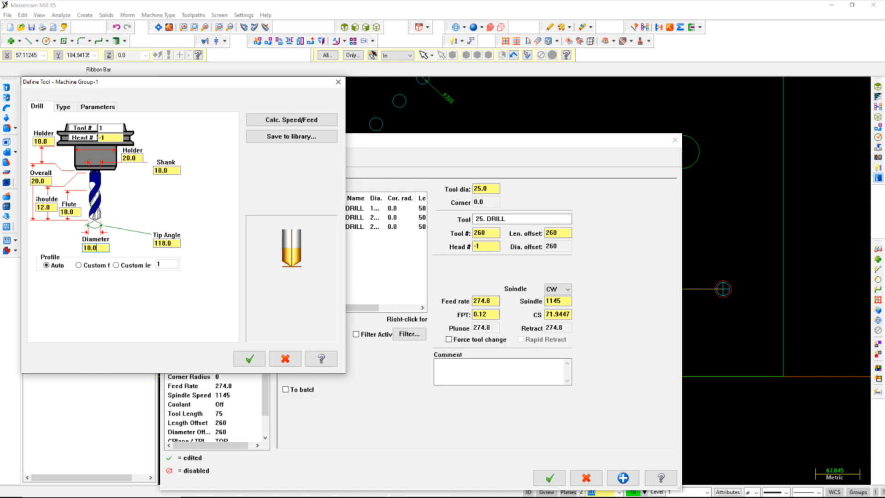
type("25")
key("Return")
Preview the spherical, bull nose and face mill shapes among the tool types in the new tool's definition.
left_click(65, 108)
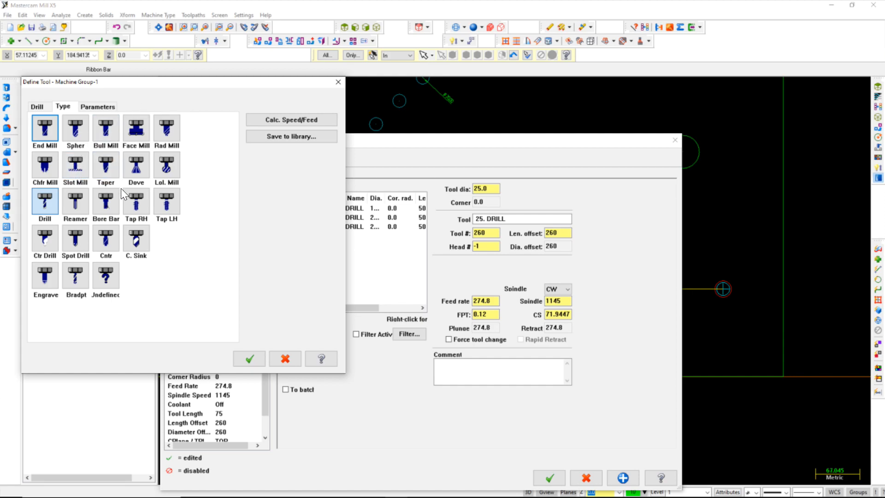
left_click_drag(179, 85, 274, 125)
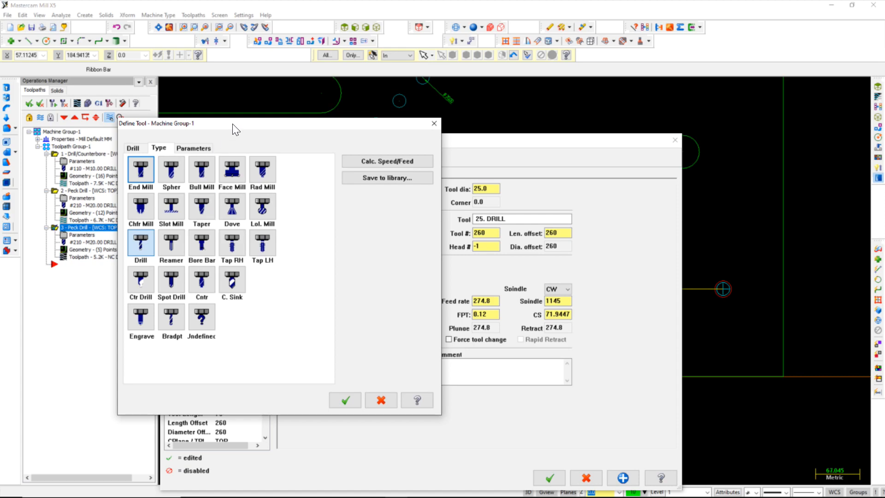
left_click_drag(232, 124, 325, 168)
left_click(268, 216)
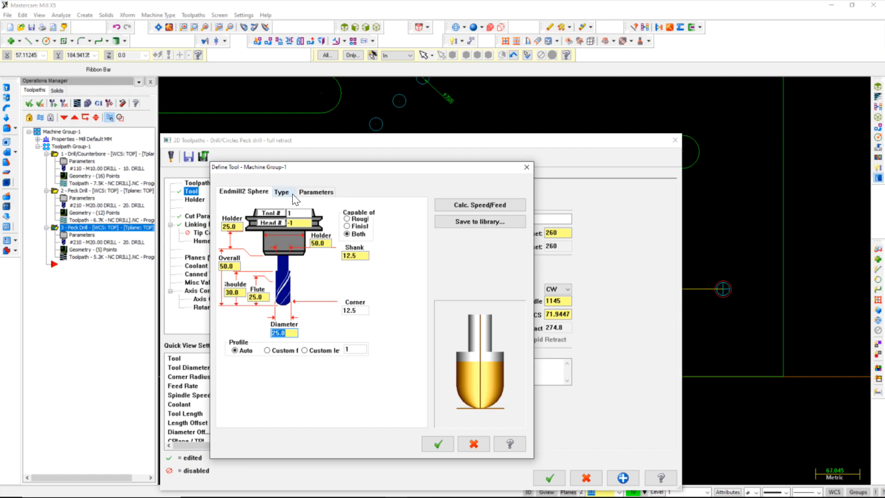
left_click(275, 193)
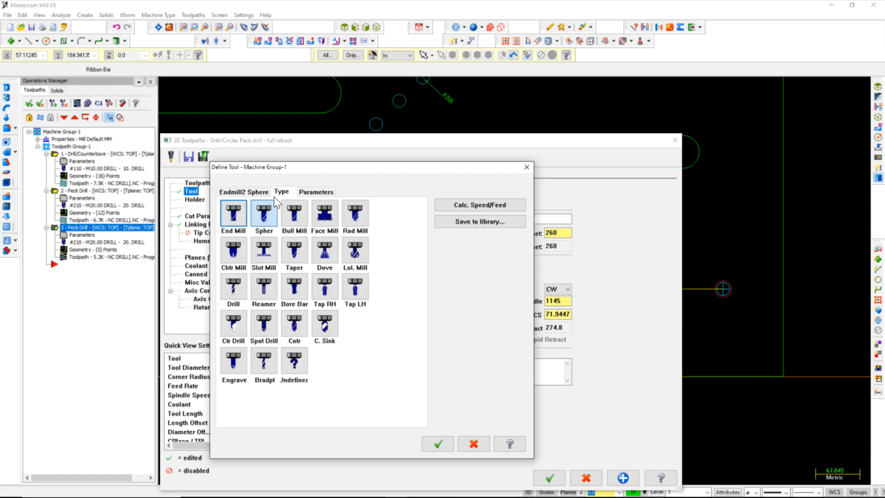
left_click(295, 217)
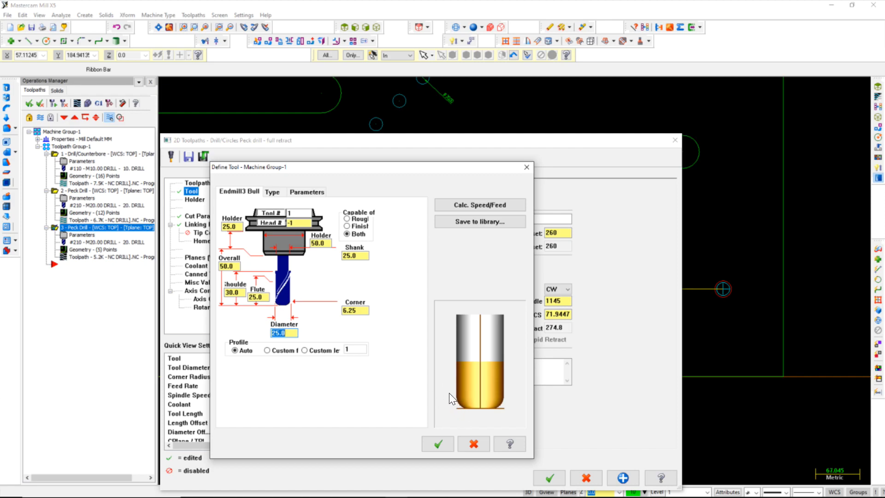
left_click(273, 193)
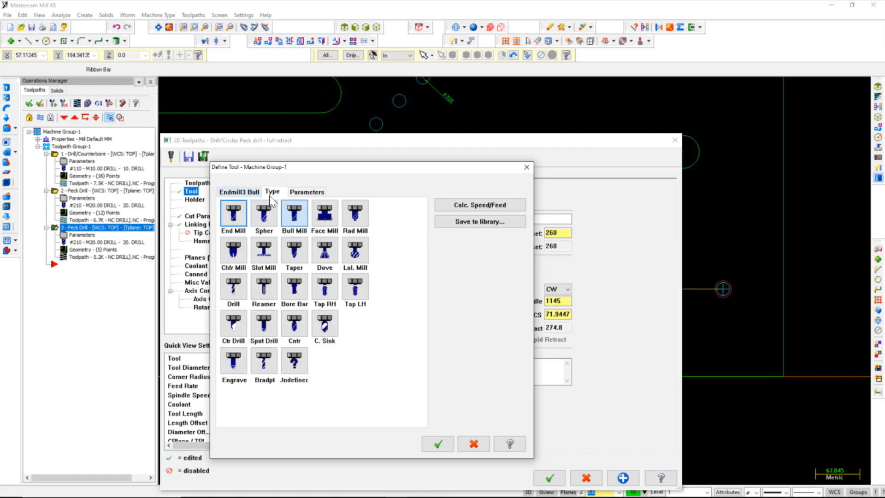
left_click(318, 219)
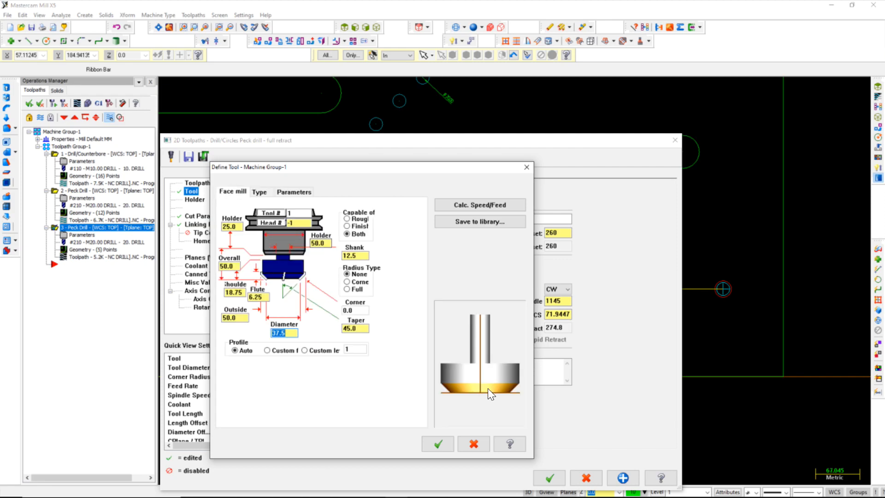
Preview the radius mill, chamfer mill and slot mill shapes in the new tool's definition.
left_click(262, 194)
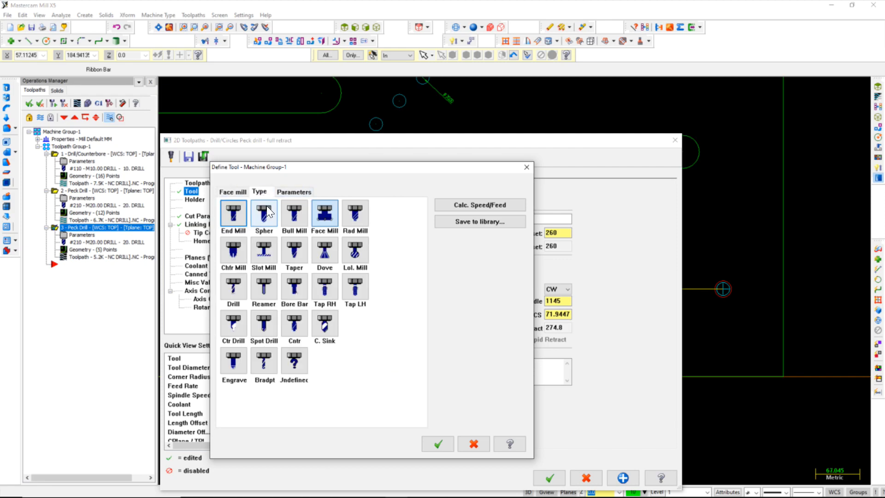
left_click(360, 220)
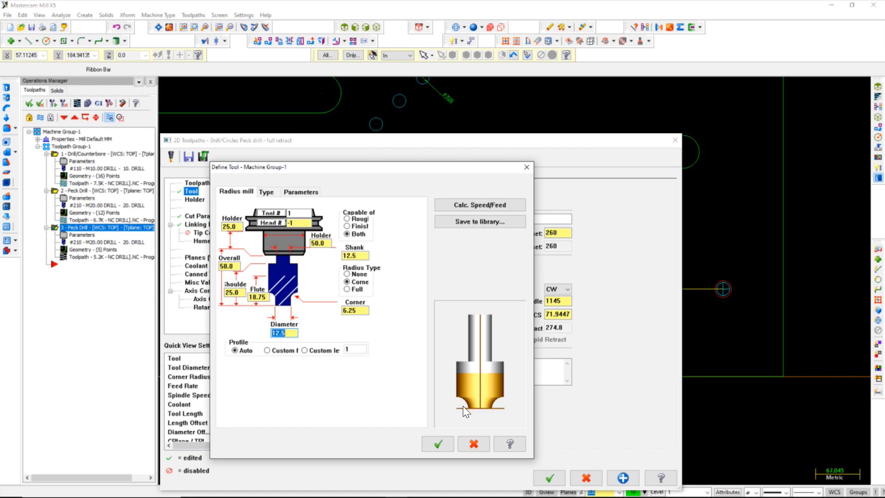
left_click(266, 192)
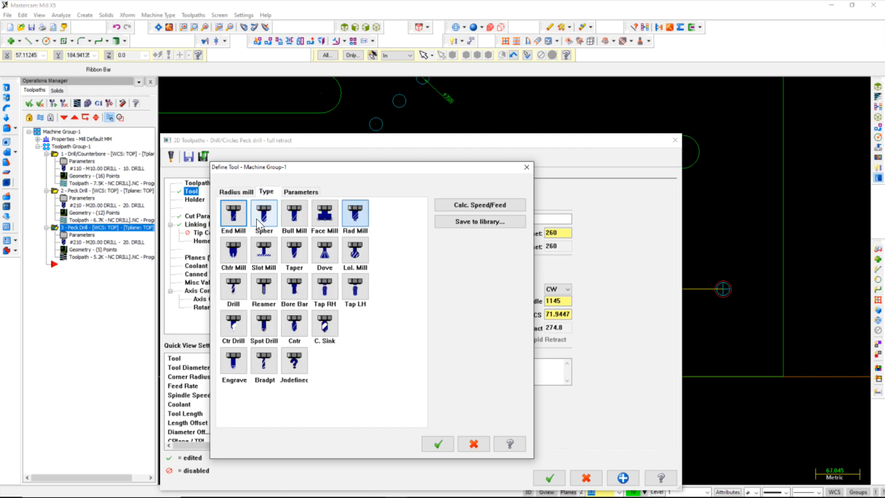
left_click(234, 252)
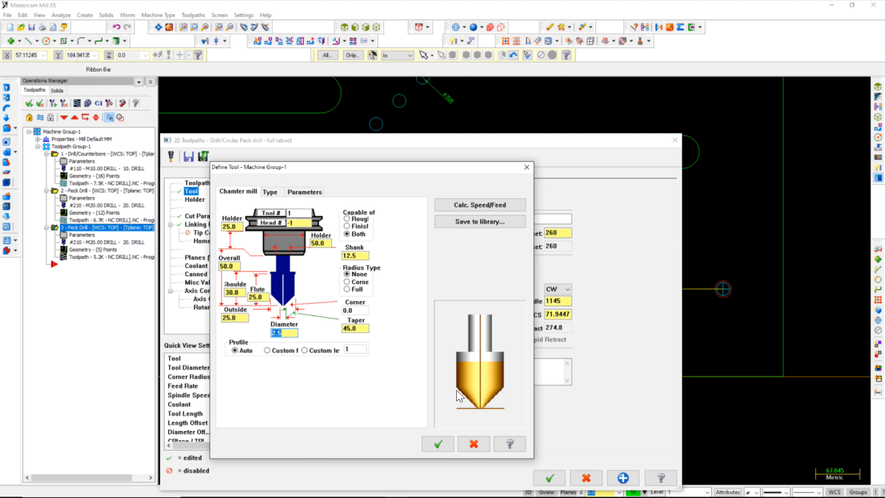
left_click(270, 192)
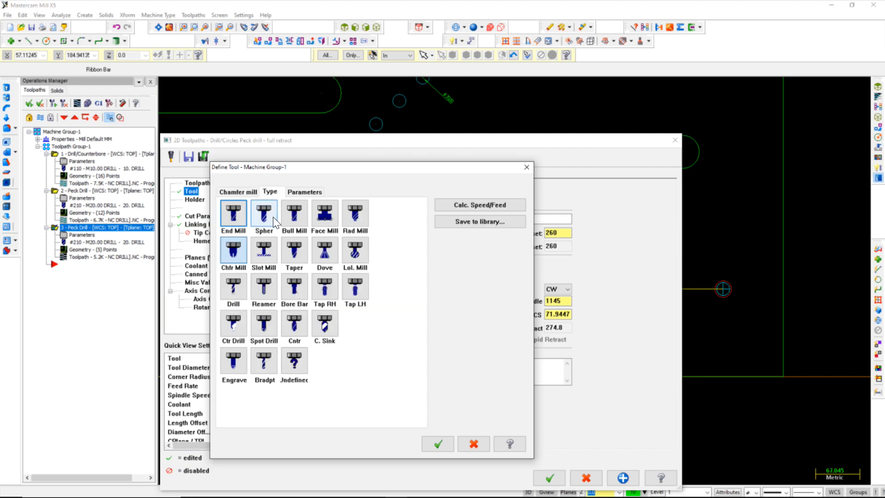
left_click(264, 253)
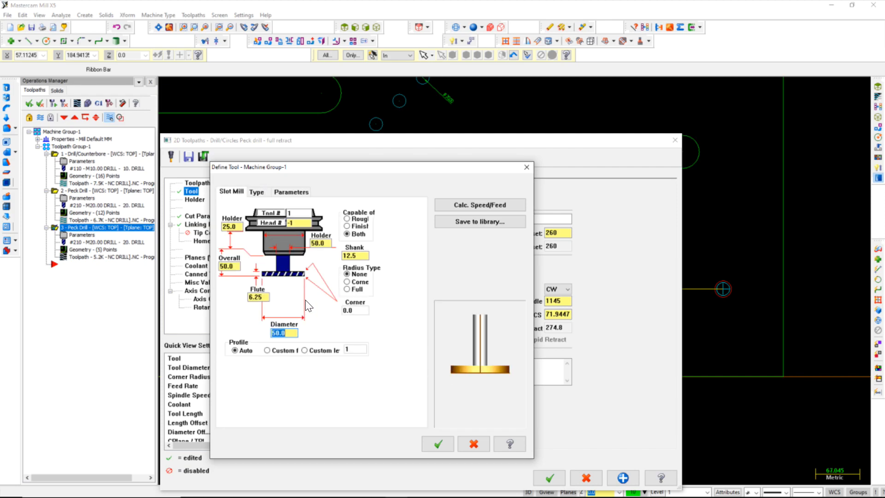
Preview the taper mill and chamfer mill shapes among the tool types in the new tool's definition.
left_click(257, 192)
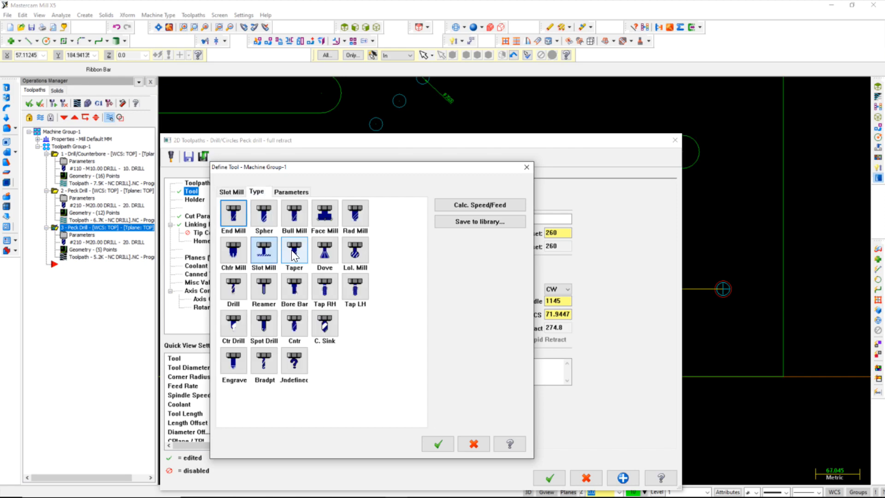
left_click(293, 251)
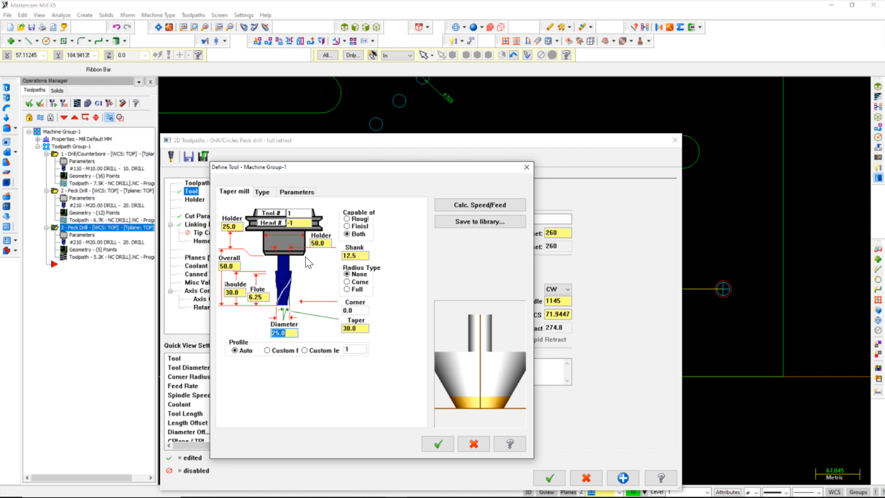
left_click(260, 196)
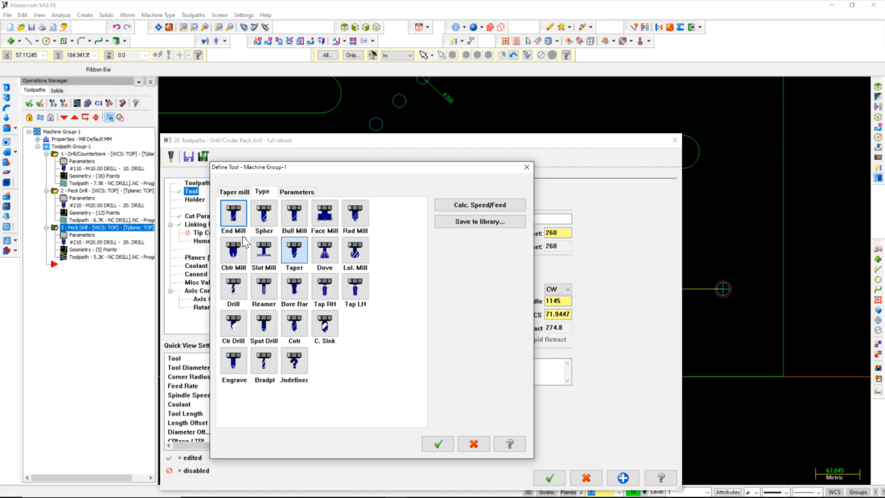
left_click(235, 251)
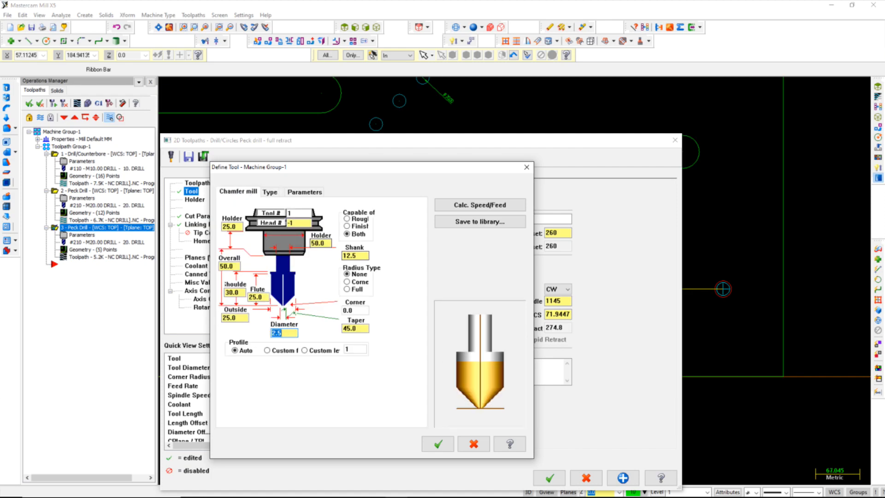
left_click(274, 194)
left_click(294, 255)
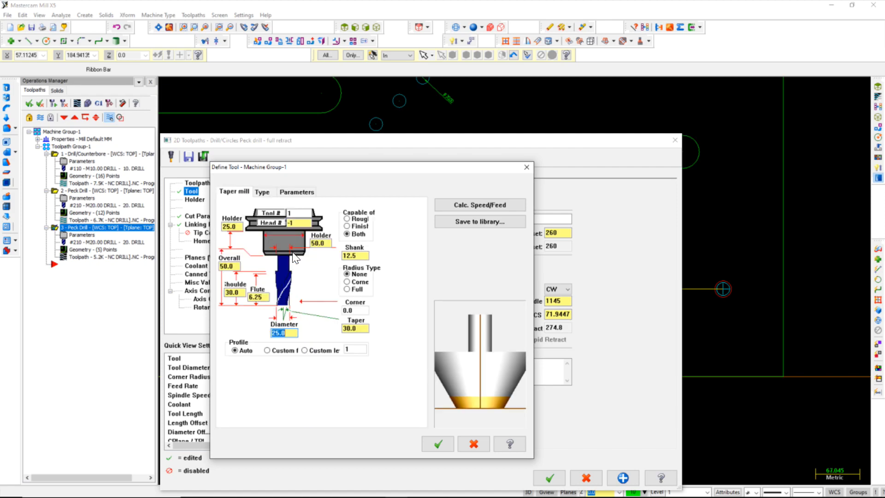
Preview the dovetail mill and lollipop mill shapes in the new tool's definition.
left_click(268, 195)
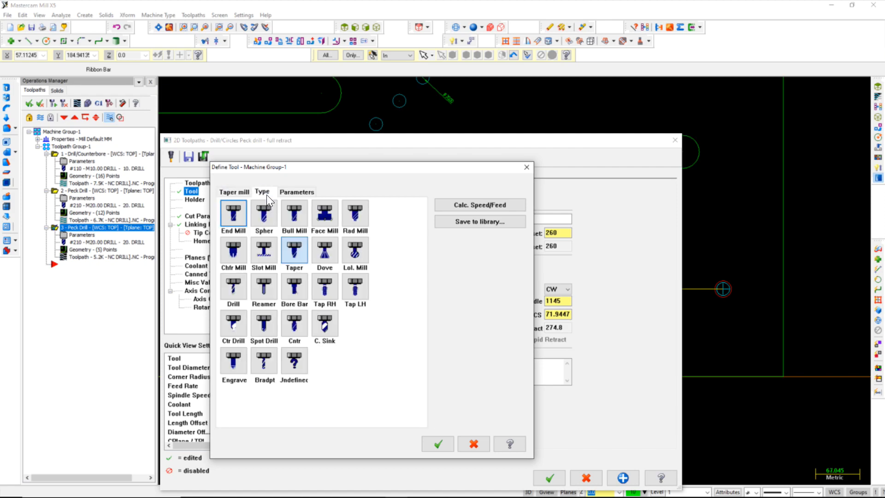
left_click(325, 262)
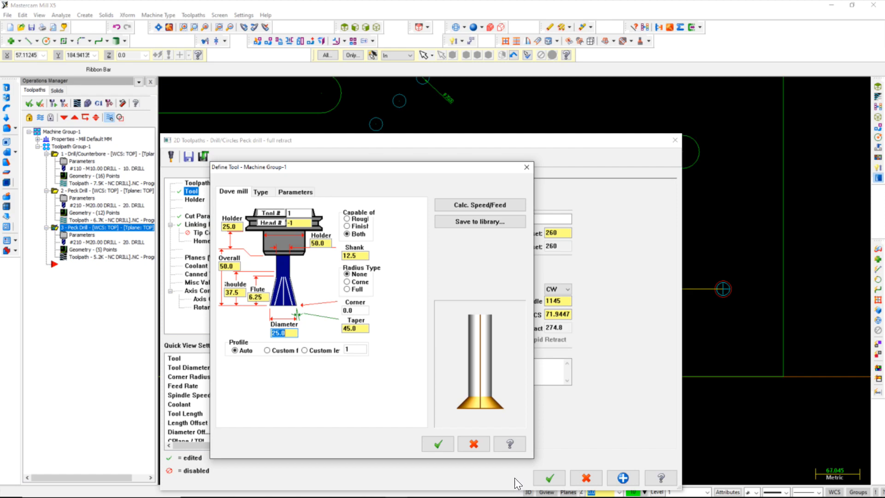
left_click(267, 193)
left_click(353, 253)
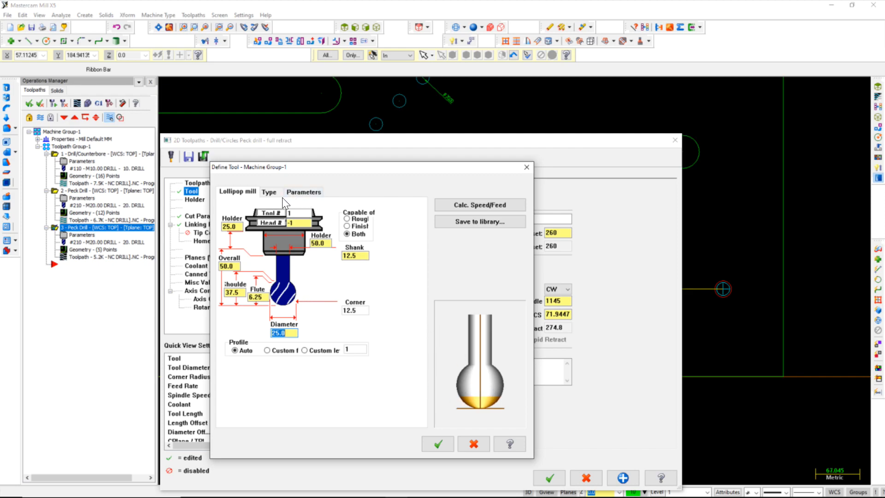
Preview the boring bar, right-hand tap and left-hand tap shapes in the new tool's definition.
left_click(270, 192)
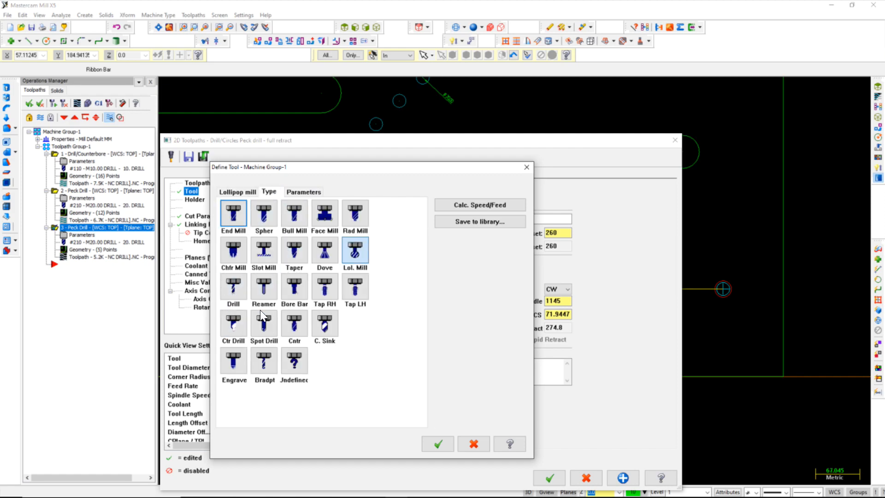
left_click(300, 301)
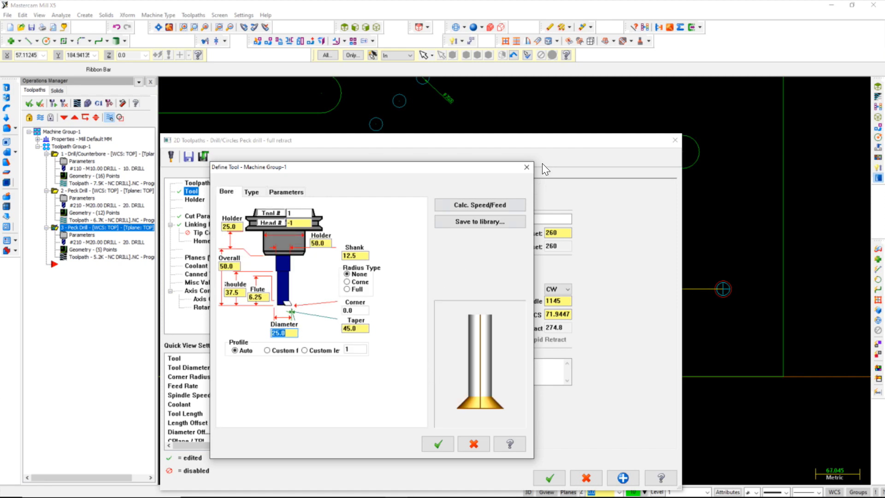
left_click(251, 193)
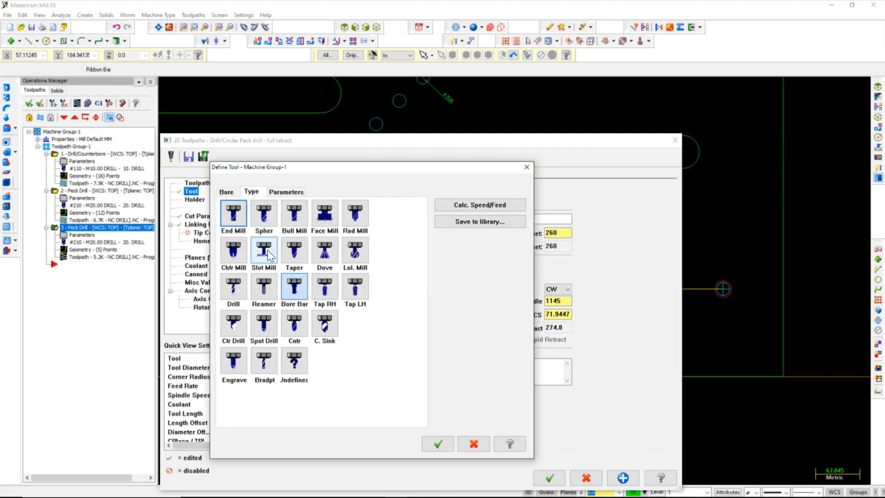
left_click(325, 290)
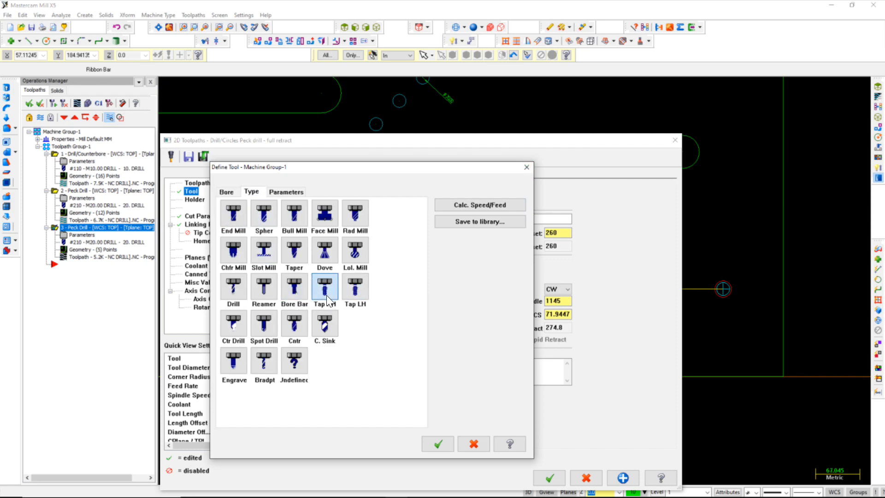
left_click(254, 192)
left_click(363, 282)
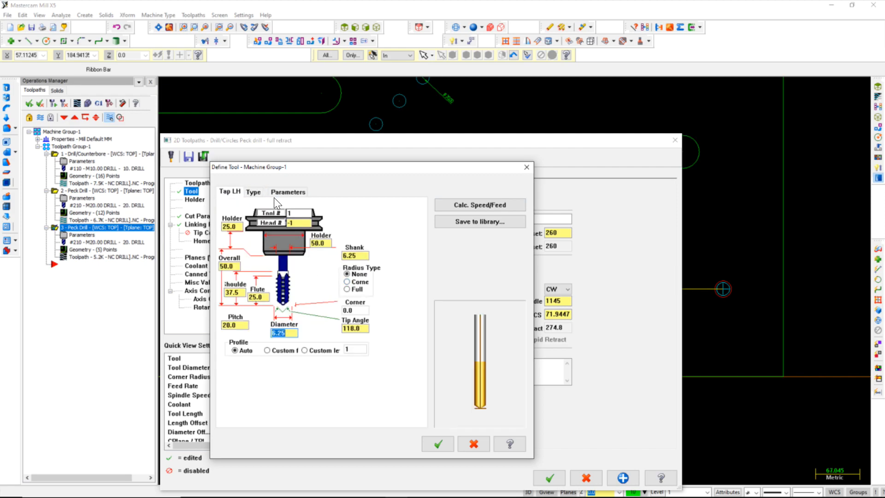
Preview the spot drill, counterbore and countersink shapes in the new tool's definition.
left_click(256, 192)
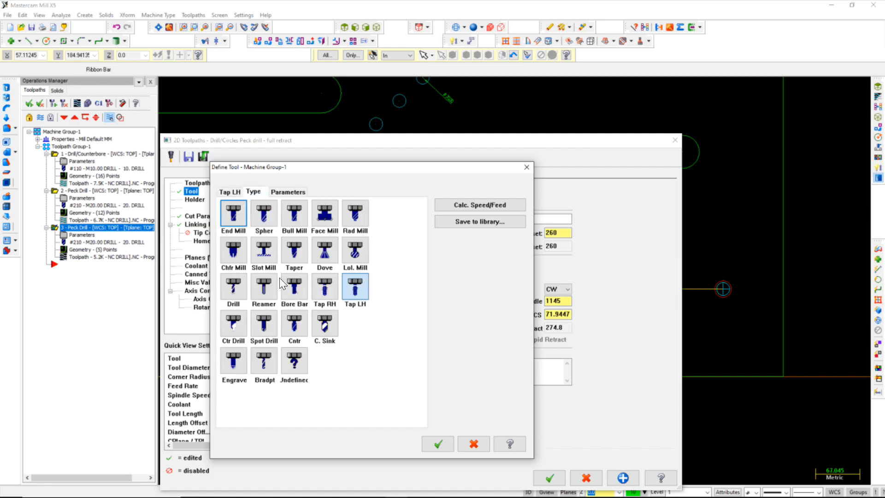
left_click(262, 332)
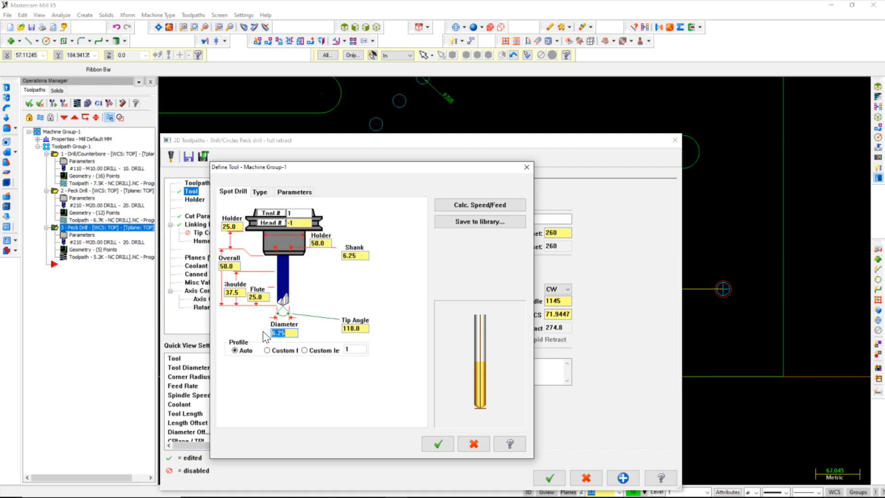
left_click(259, 191)
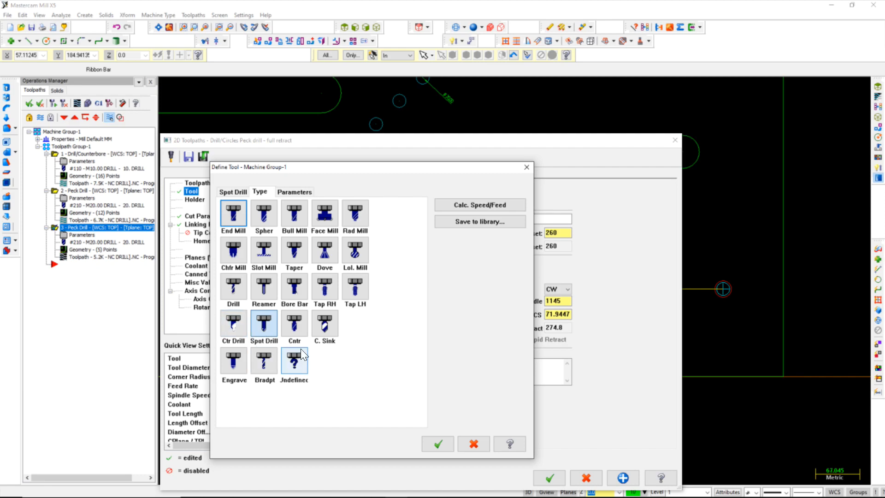
left_click(296, 325)
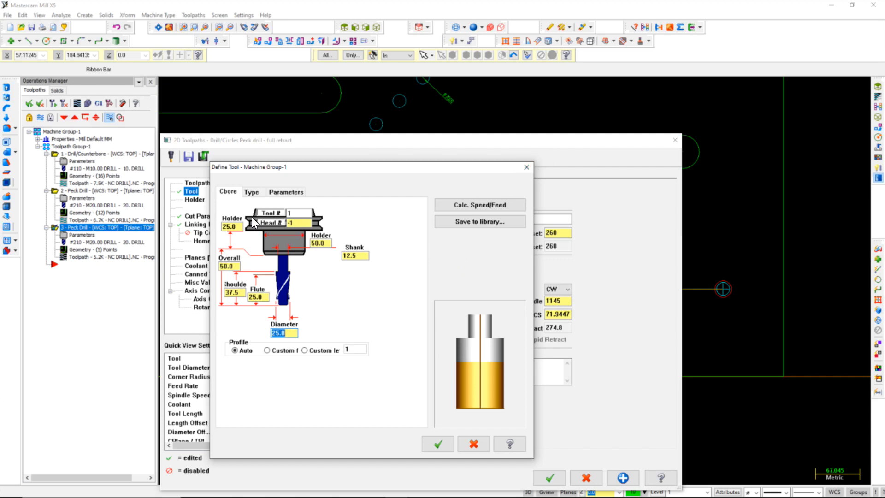
left_click(253, 192)
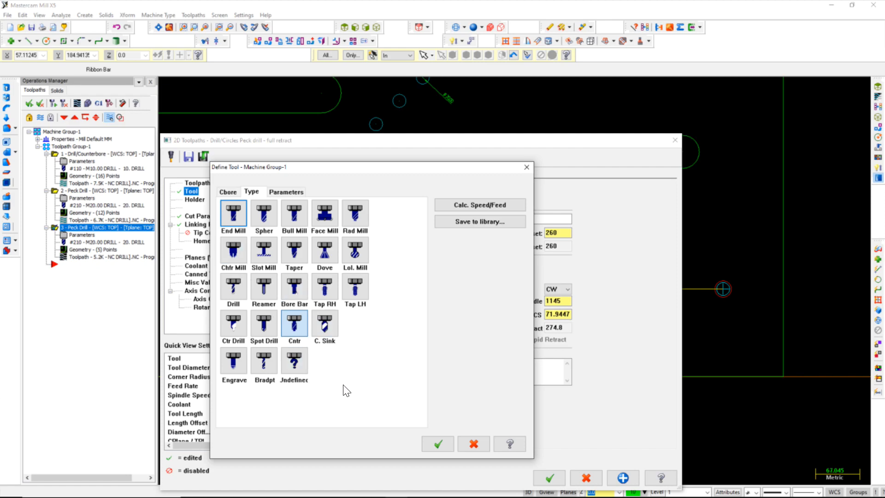
left_click(328, 326)
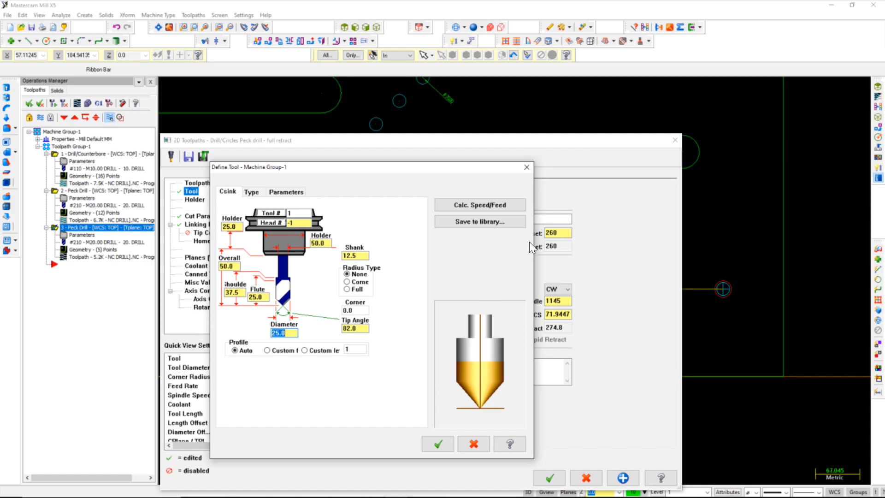
Preview the undefined tool type and close the tool definition without keeping the new tool.
left_click(251, 191)
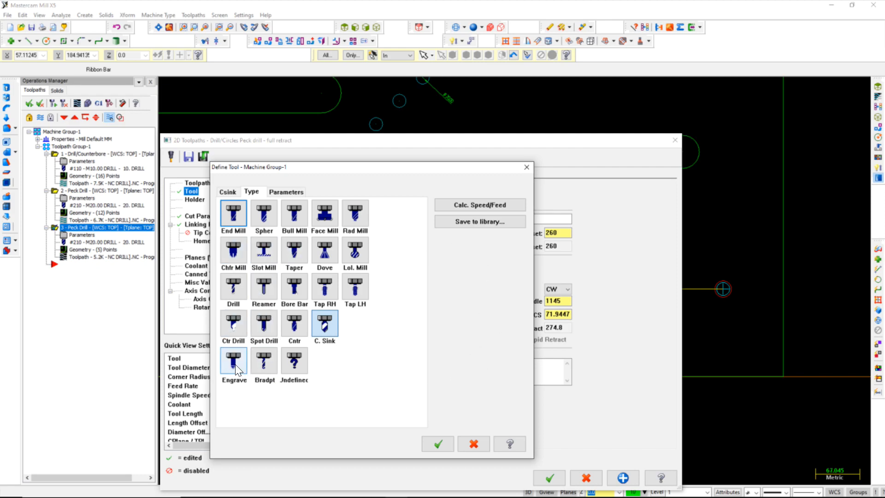
left_click(293, 362)
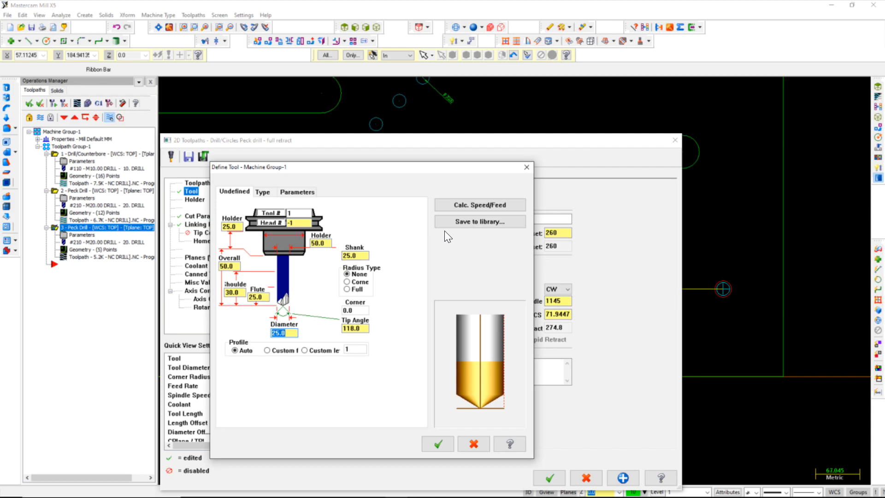
left_click(526, 168)
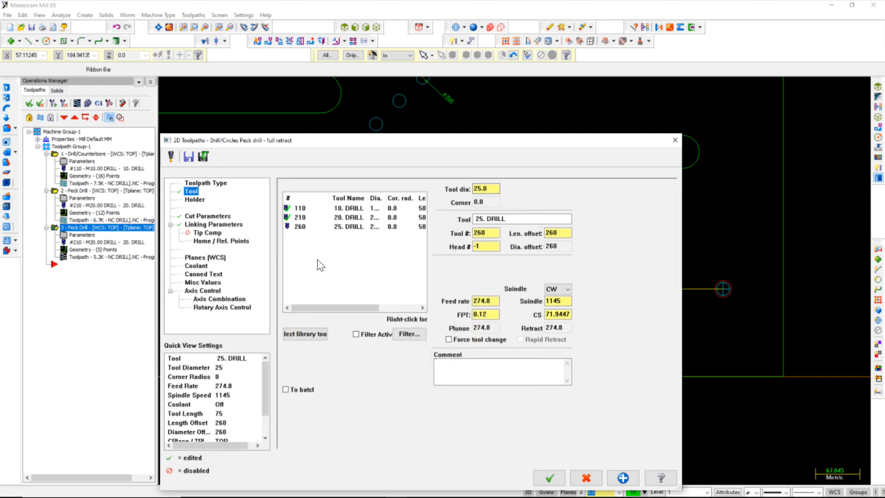
Open another new drill definition, review its dimensions and the options for saving it to a library, and discard it.
right_click(339, 254)
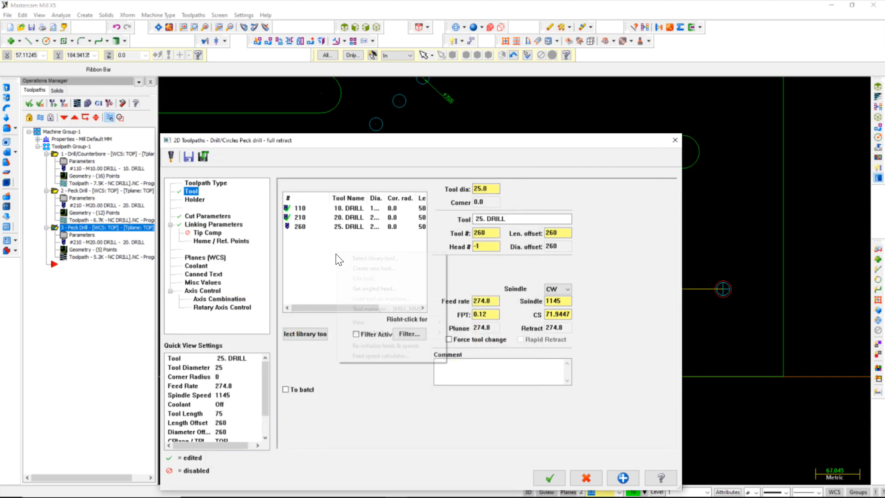
left_click(362, 268)
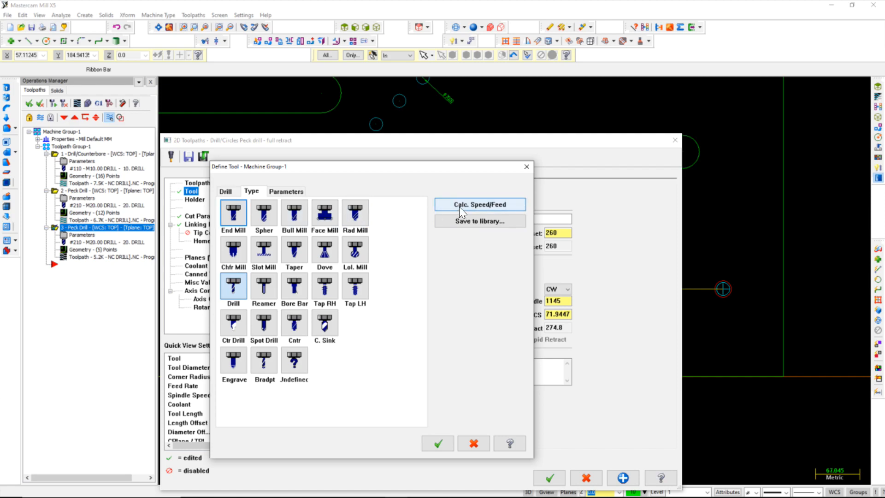
left_click(226, 191)
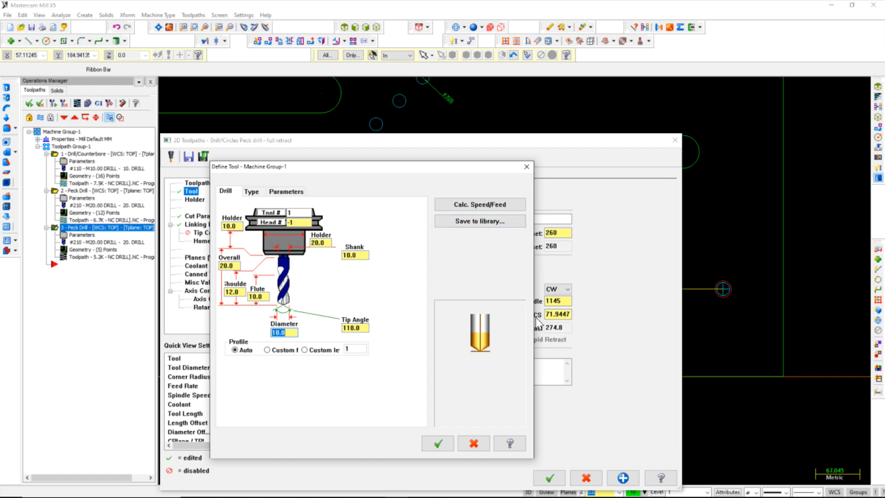
left_click(440, 220)
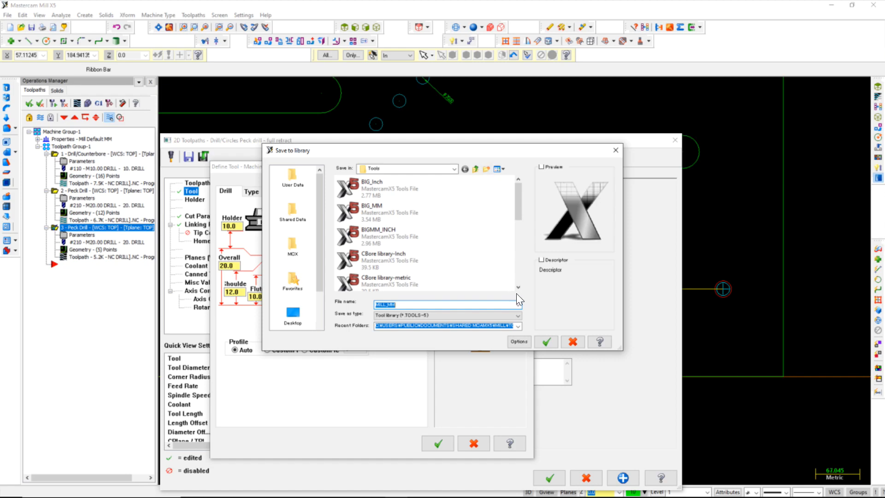
left_click(567, 342)
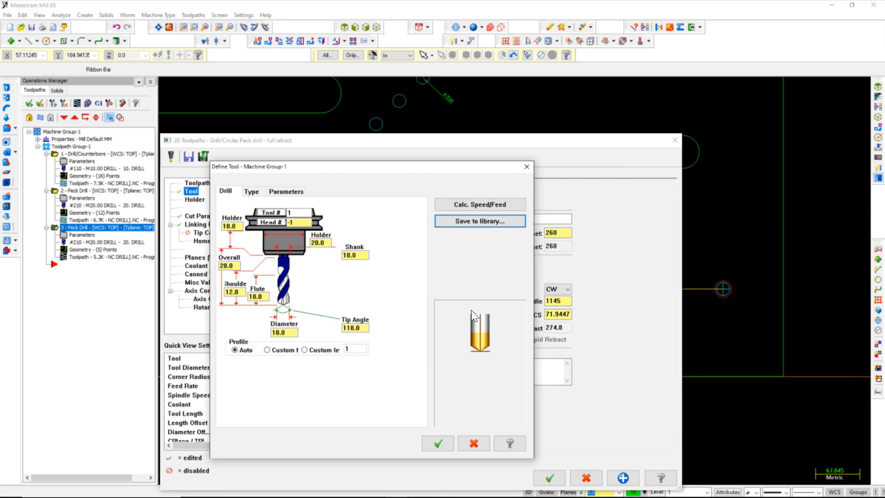
left_click_drag(403, 169, 241, 227)
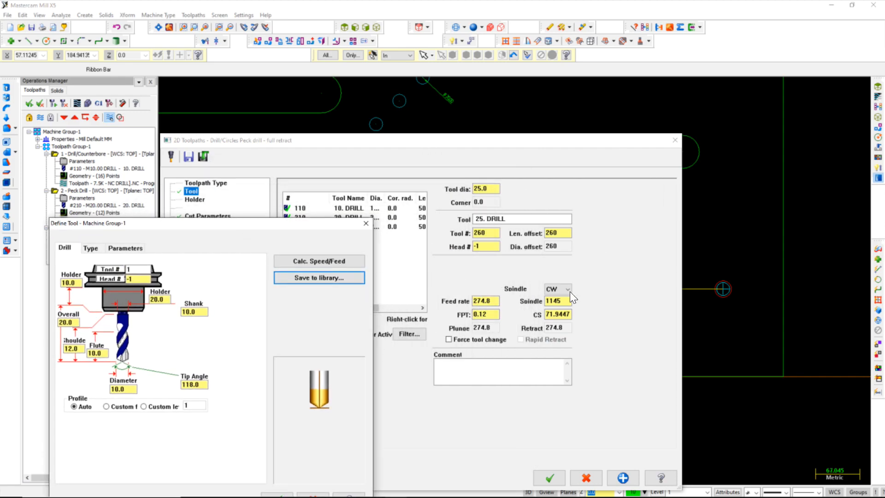
left_click_drag(285, 222, 293, 156)
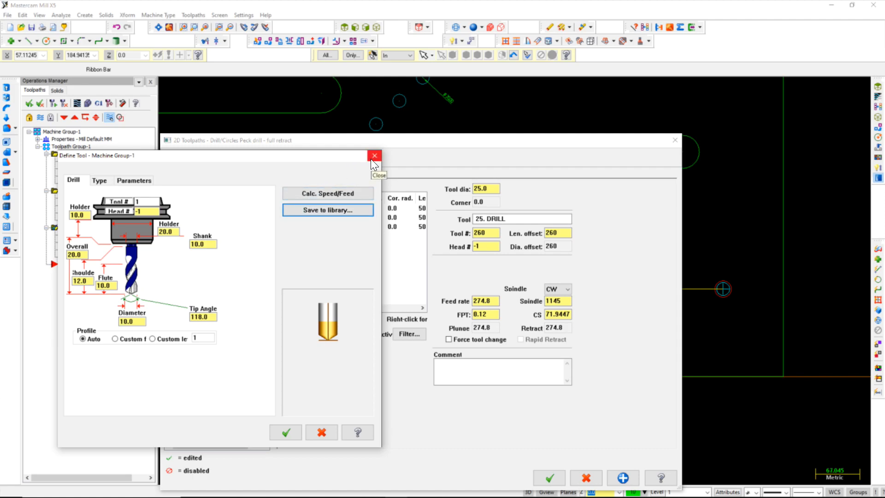
left_click(322, 431)
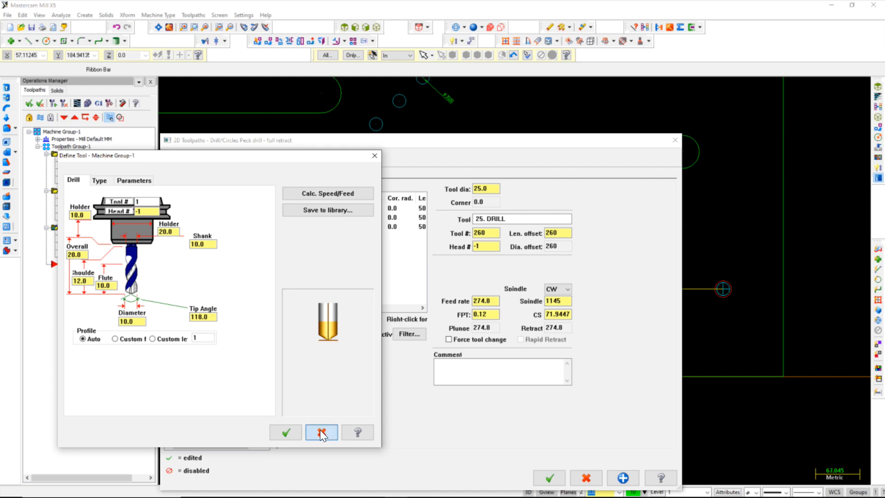
Select the 25 mm drill, number 260, review the cut and linking parameters, and accept the third peck drill operation's settings.
left_click(341, 228)
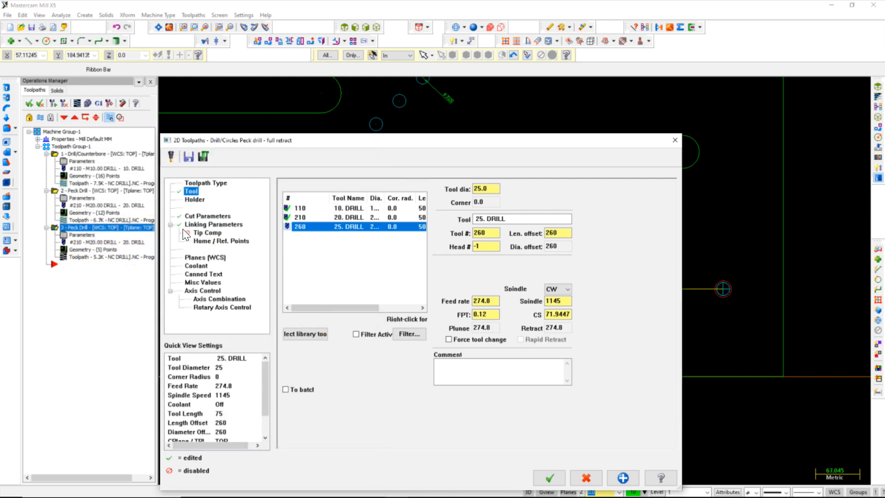
left_click(194, 216)
left_click(226, 225)
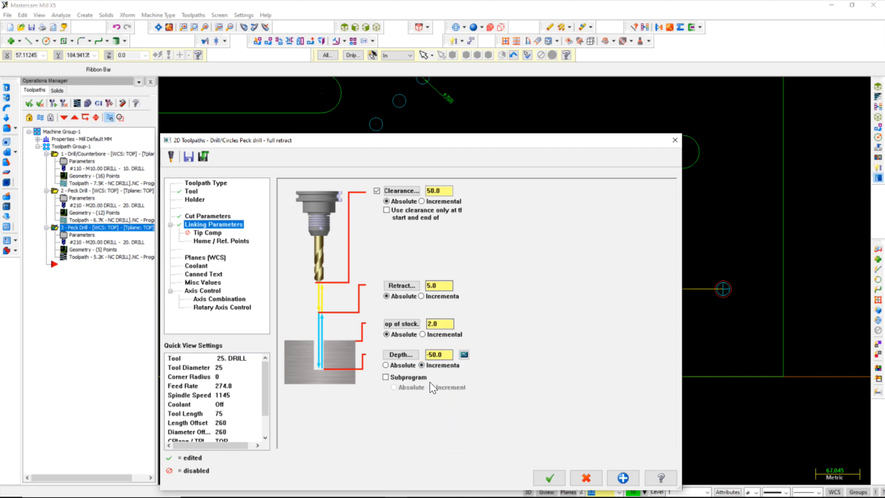
left_click(552, 482)
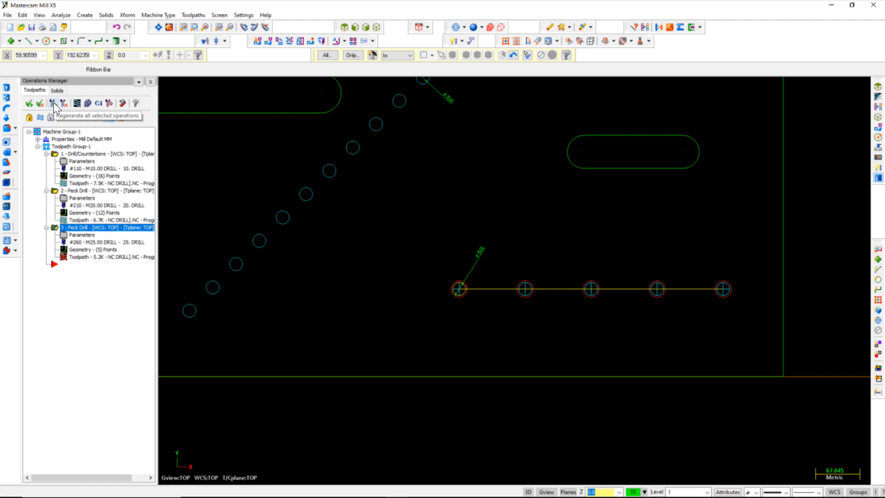
Regenerate the third peck drill toolpath and inspect it on the plate in a tilted 3D view.
left_click(53, 103)
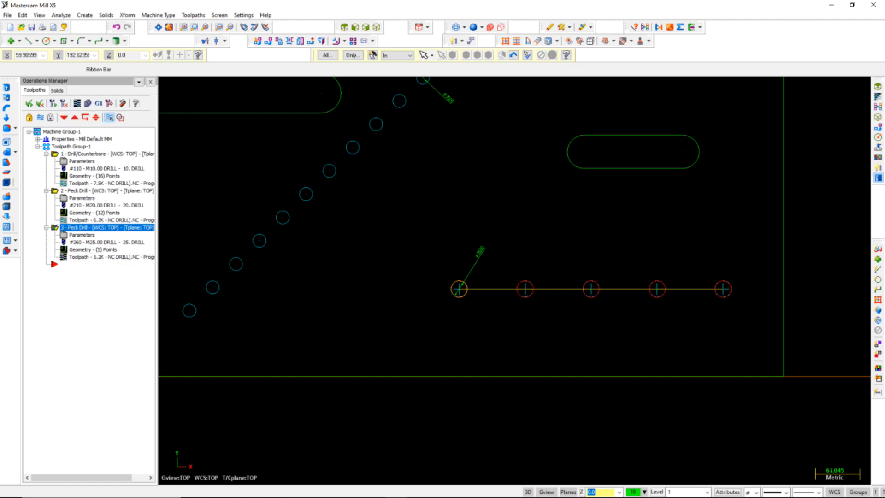
scroll(384, 271, "down", 1)
middle_click_drag(369, 290, 360, 235)
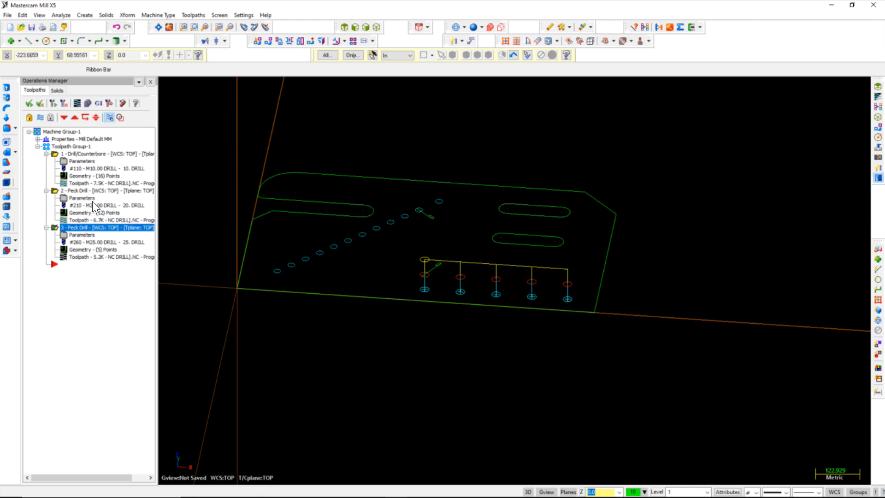
left_click(96, 104)
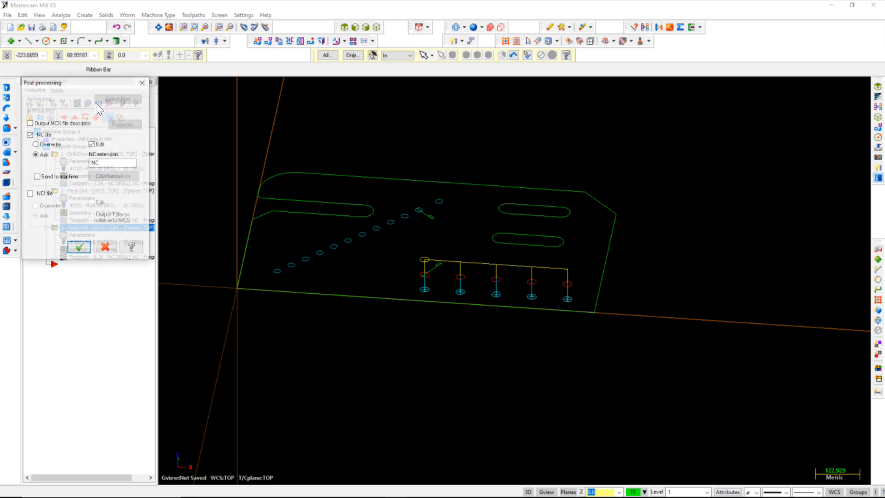
left_click(86, 248)
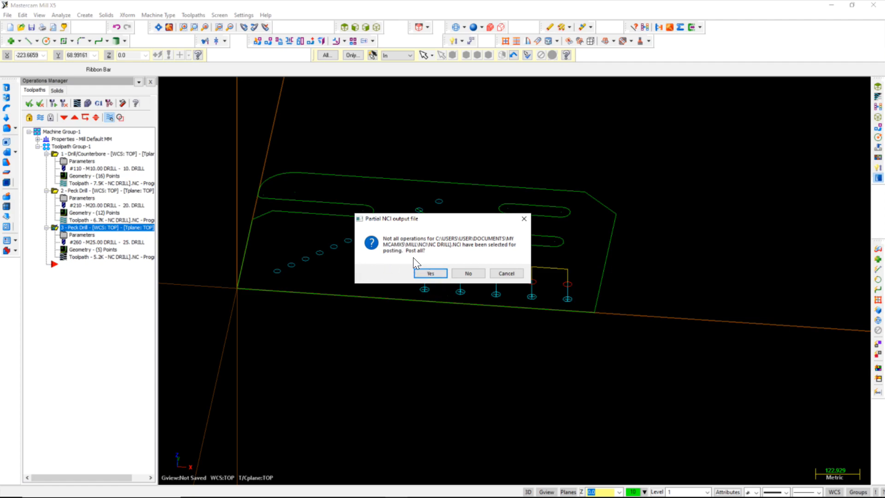
left_click(474, 274)
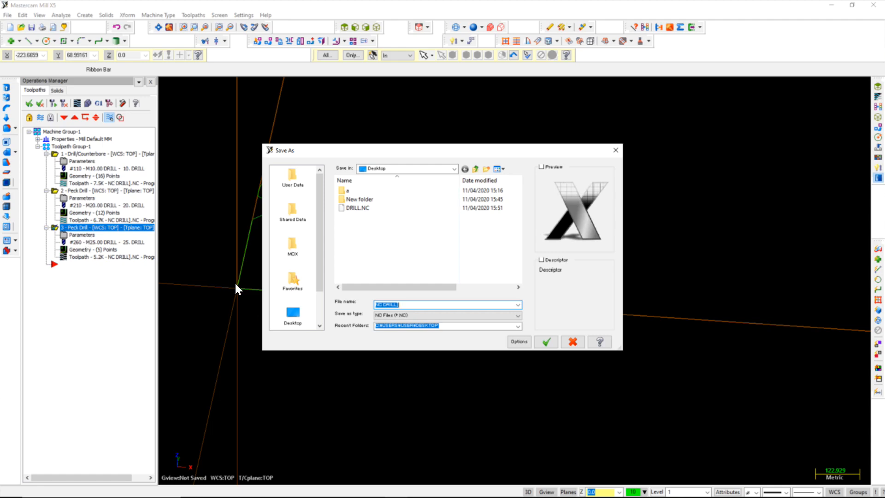
left_click(573, 341)
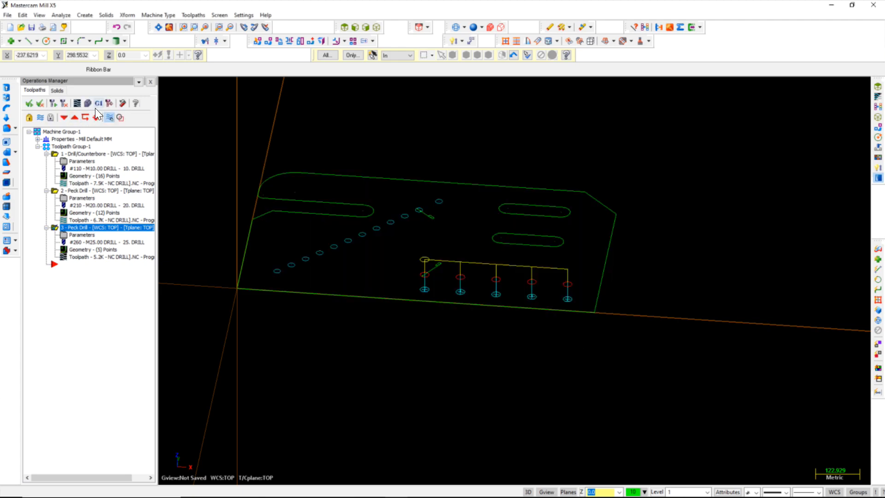
Post all three drilling operations together and save the NC program to the Desktop as 123.
left_click(97, 106)
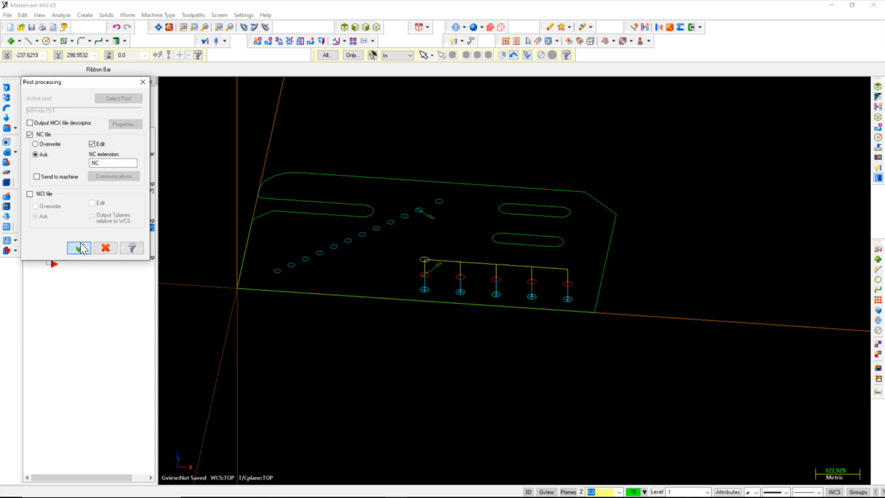
left_click(80, 247)
left_click(433, 275)
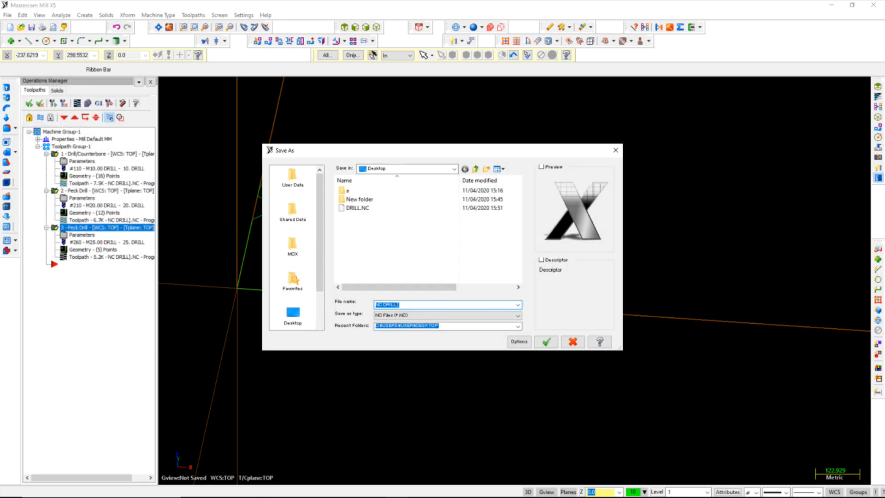
left_click(417, 304)
key("ctrl+a")
type("123")
key("Return")
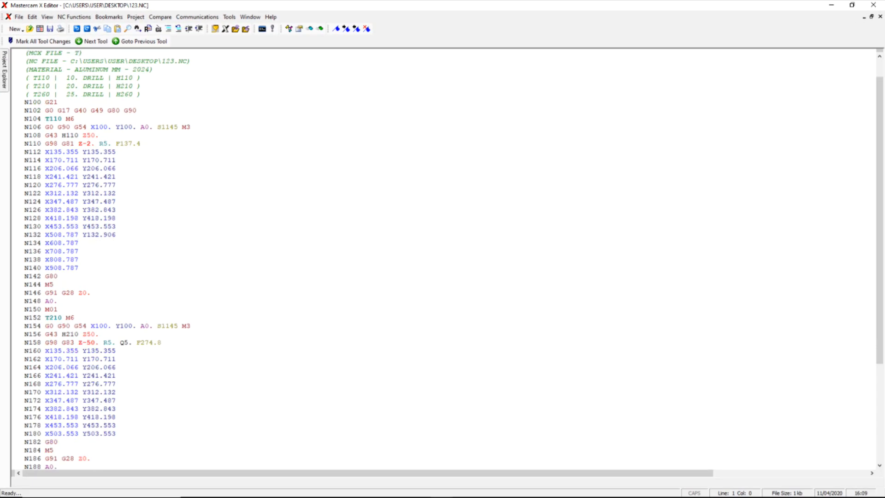
Review the 123.NC program's tool list and drilling cycles against the drilling operations, and close the program.
scroll(443, 259, "down", 7)
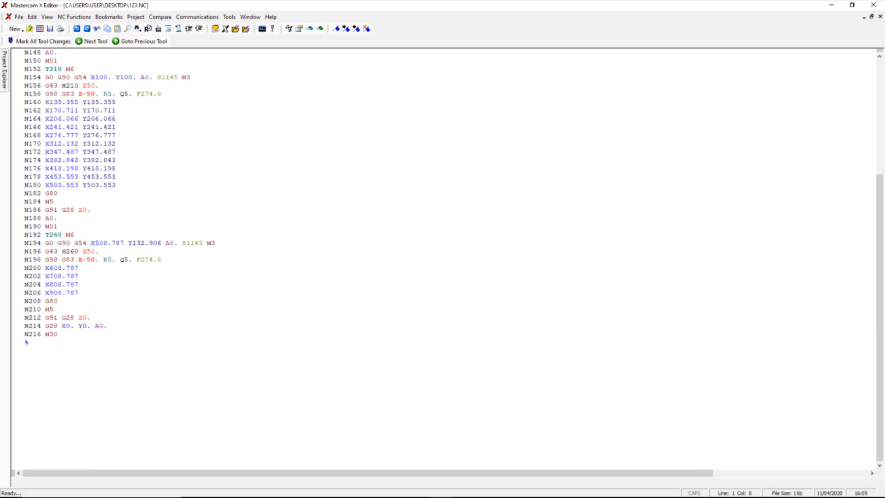
scroll(443, 259, "up", 8)
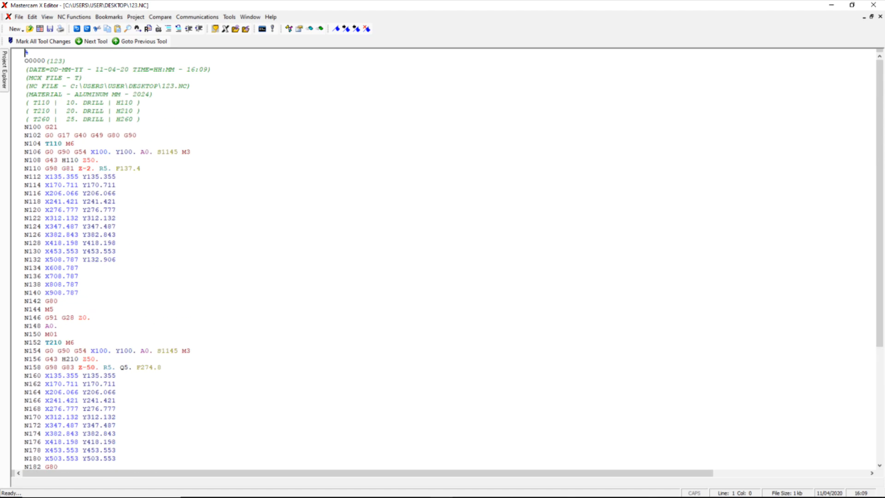
double_click(560, 4)
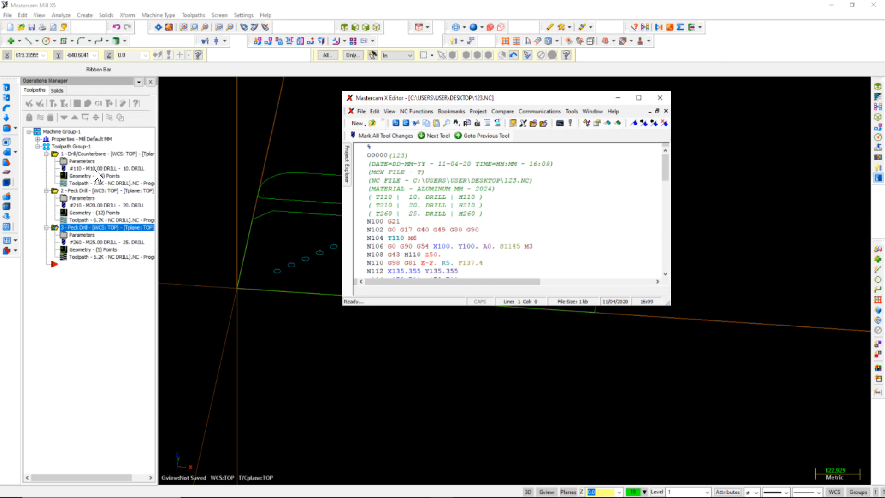
left_click_drag(405, 197, 457, 198)
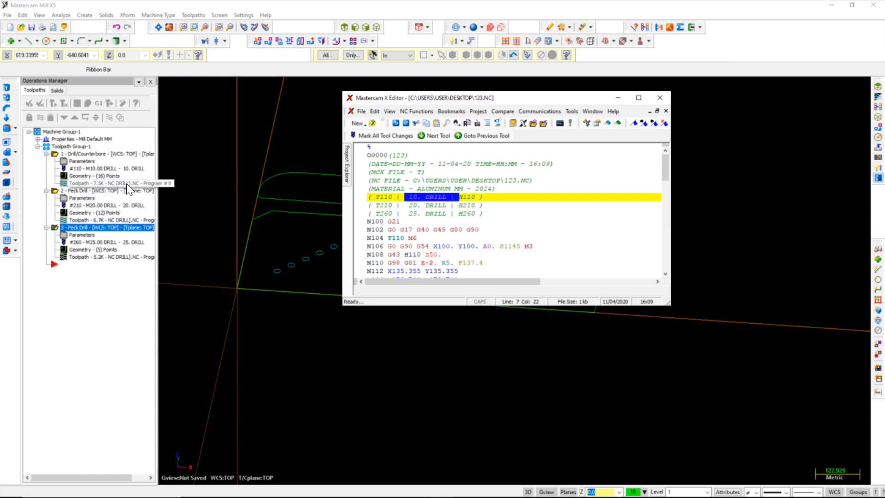
left_click(90, 192)
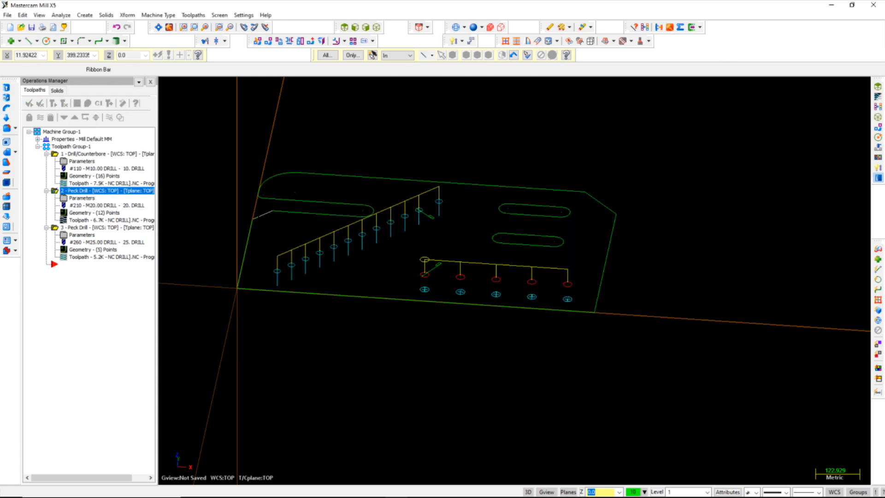
mouse_move(500, 495)
left_click(442, 488)
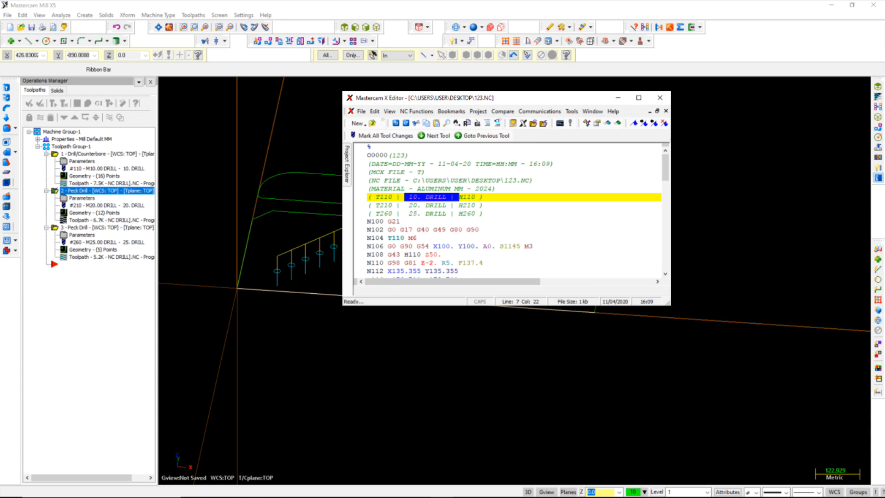
scroll(507, 212, "down", 2)
scroll(507, 212, "down", 18)
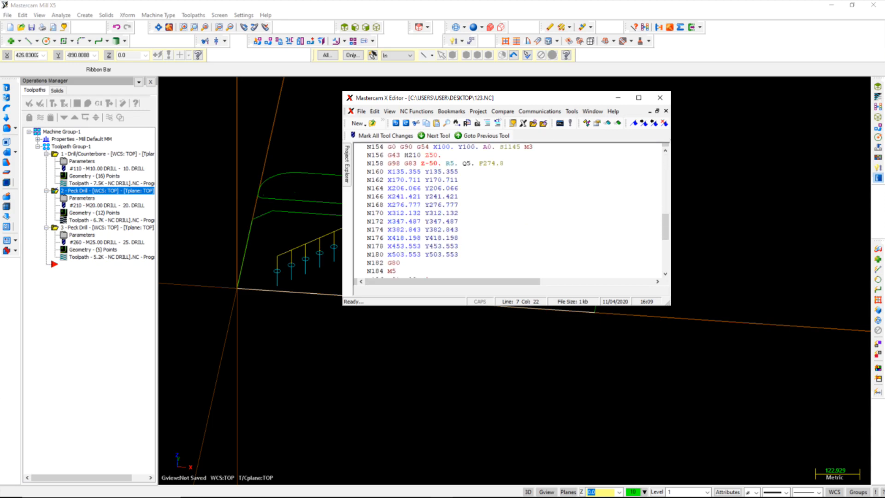
scroll(507, 212, "up", 11)
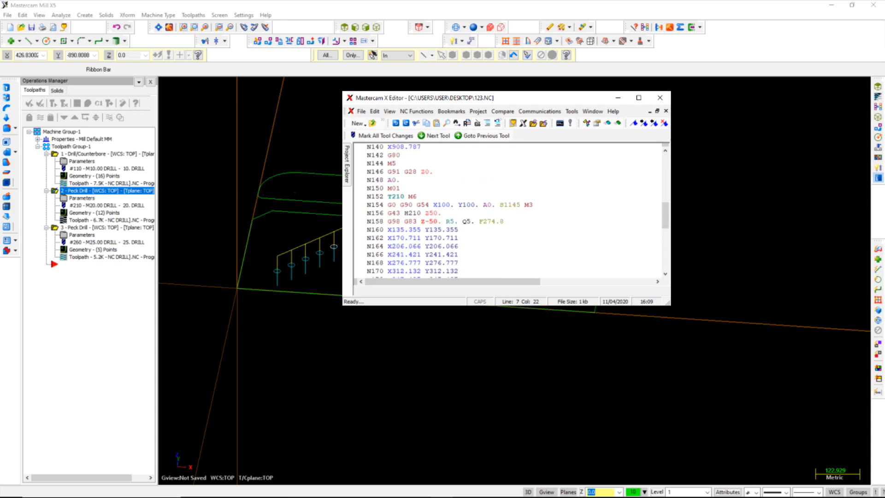
left_click(664, 111)
left_click(660, 97)
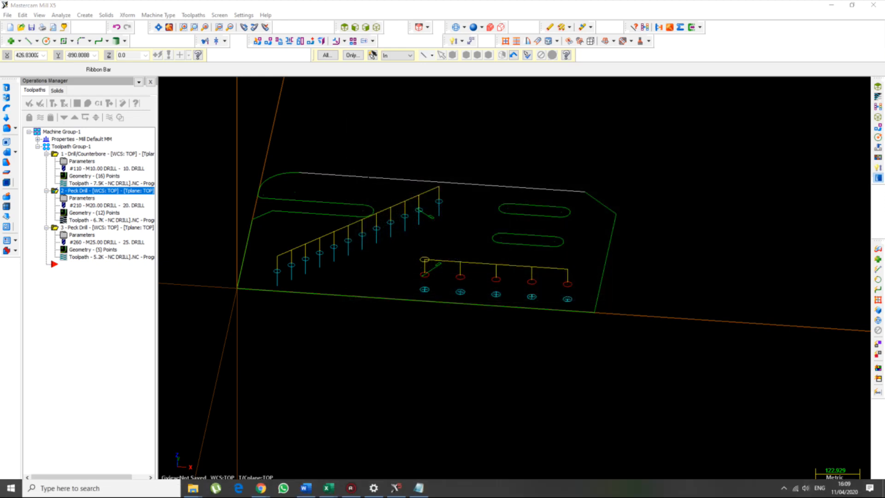
Post only the third peck drill operation and save its NC program to the Desktop as DRILL25.
right_click(76, 227)
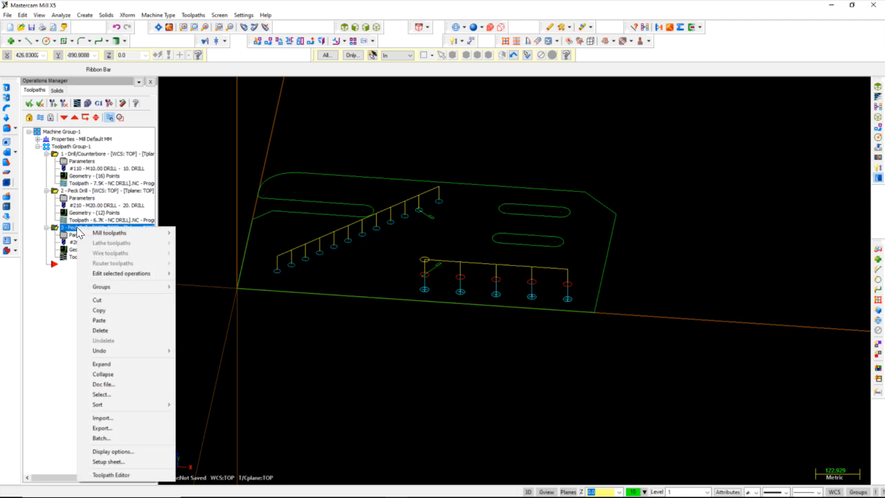
left_click(56, 301)
left_click(100, 107)
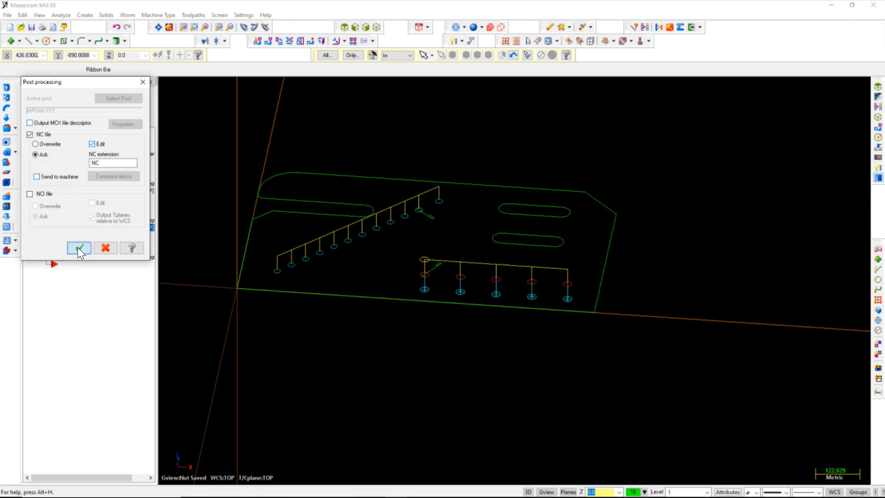
left_click(79, 248)
left_click(470, 272)
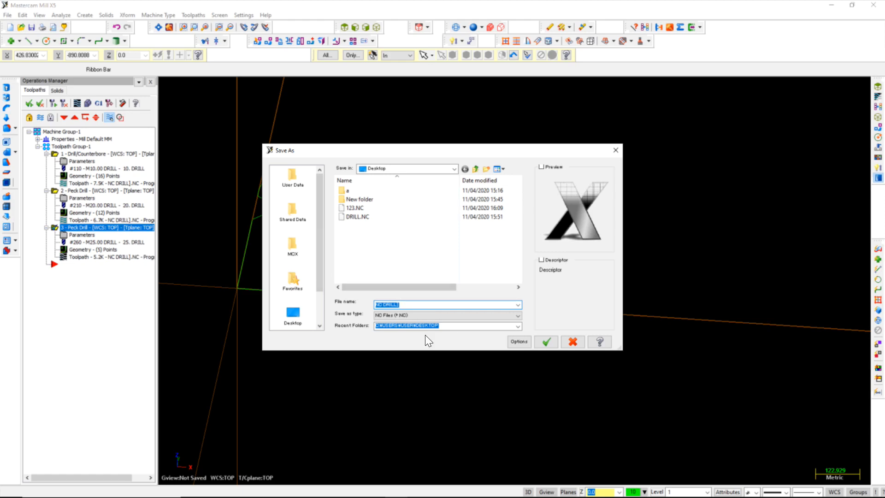
type("dril")
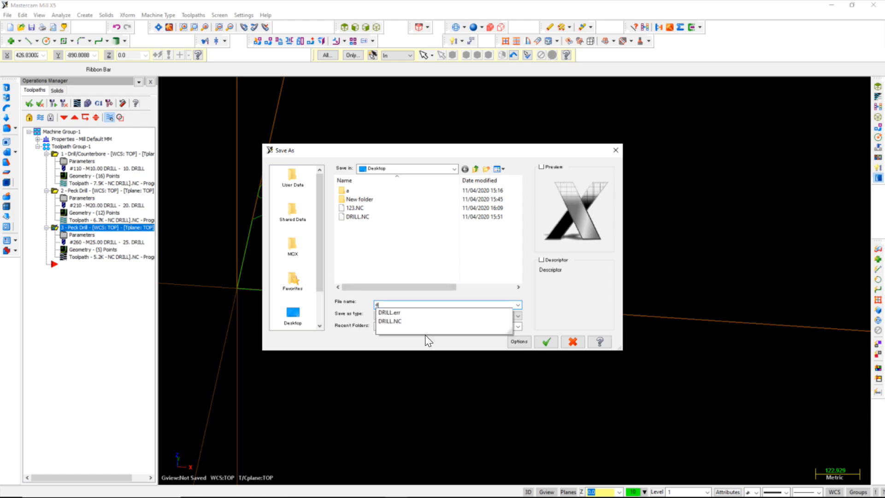
type("l")
key("Return")
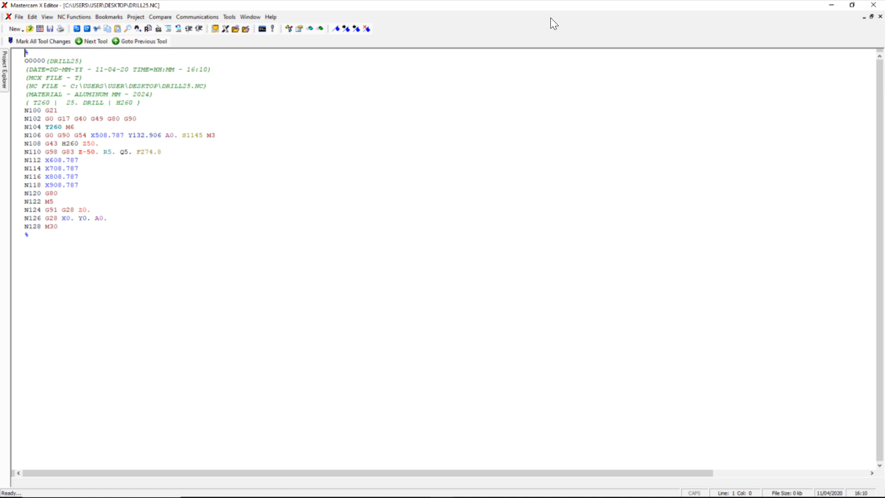
Replace the old program in the untitled Notepad document with a copy of the full DRILL25 code, and close the NC editor.
double_click(517, 6)
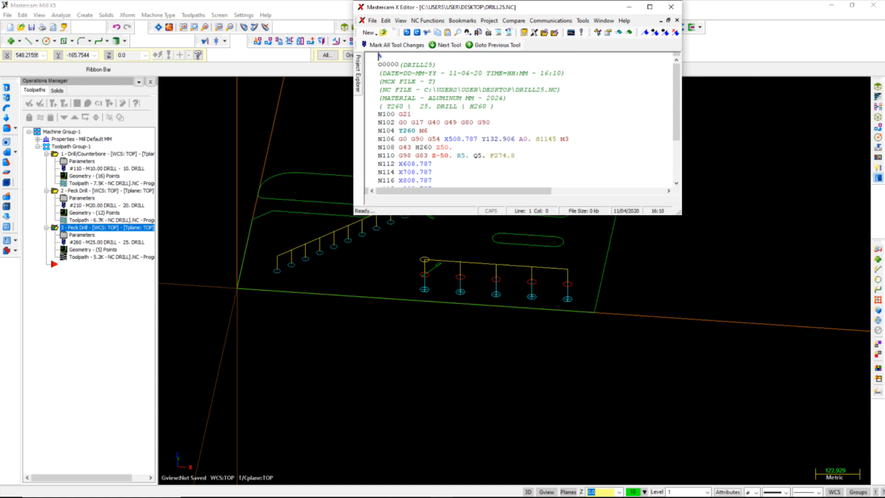
key("ctrl+a")
key("ctrl+c")
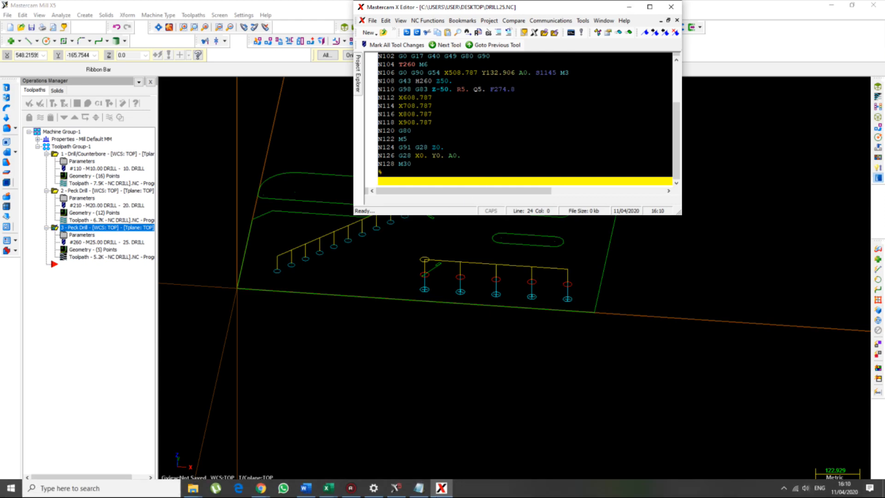
left_click(426, 491)
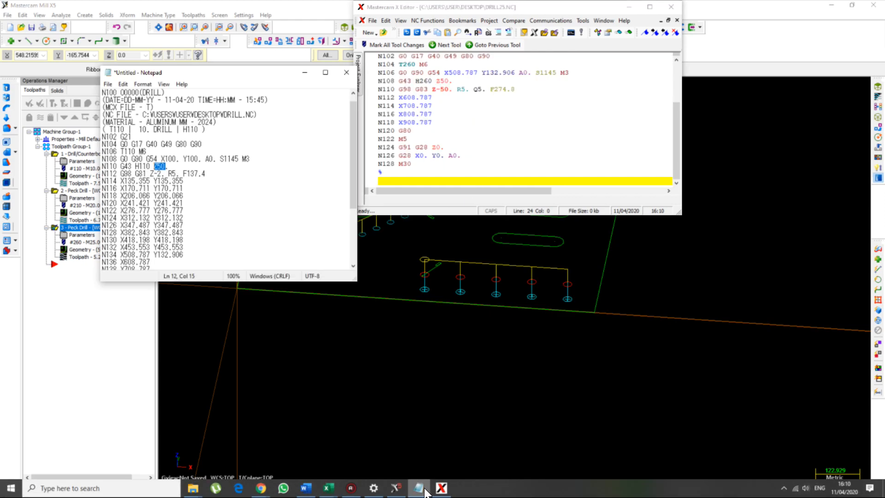
key("ctrl+a")
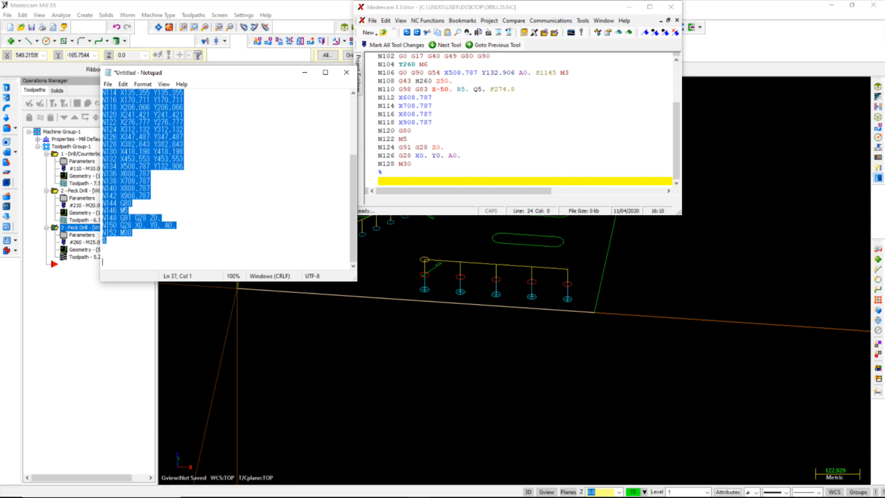
key("Delete")
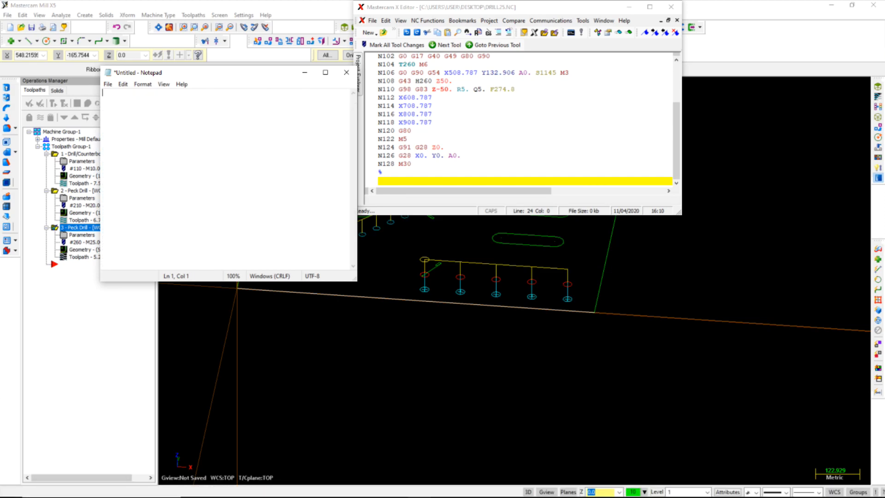
key("ctrl+v")
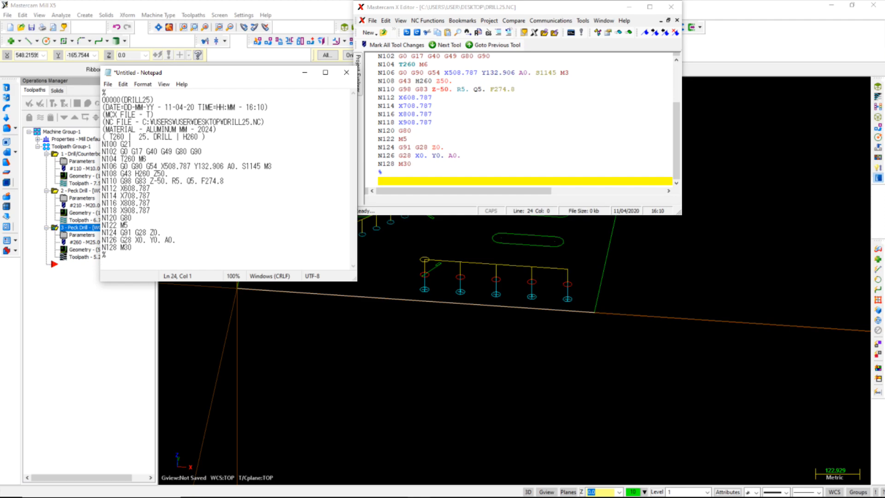
left_click(672, 7)
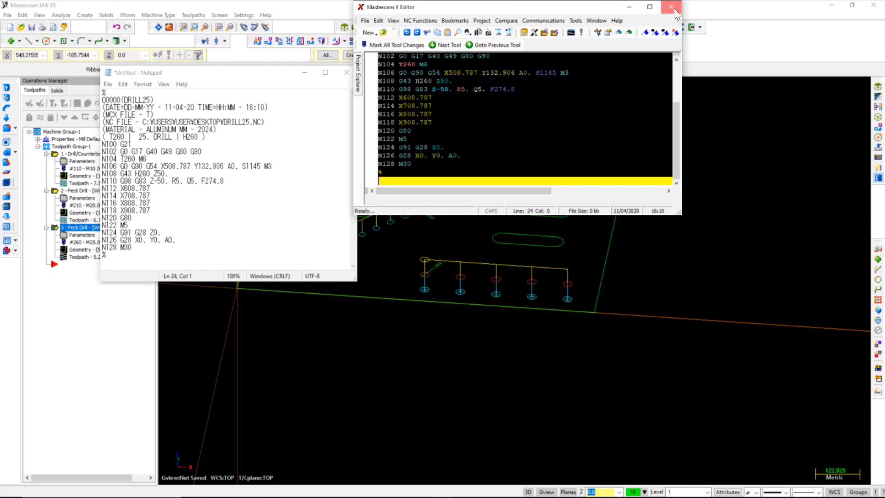
Shrink and arrange the Mastercam and Notepad windows so the drilling operations and the DRILL25 code can be compared.
left_click_drag(228, 73, 450, 101)
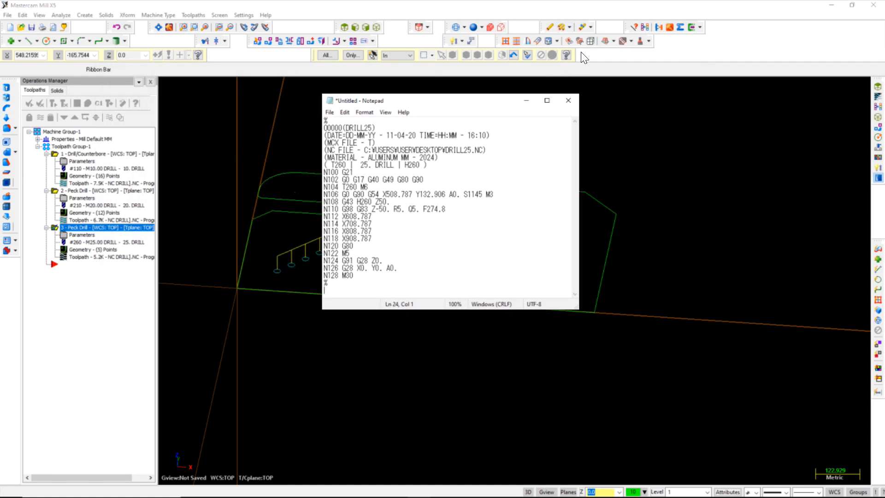
double_click(768, 10)
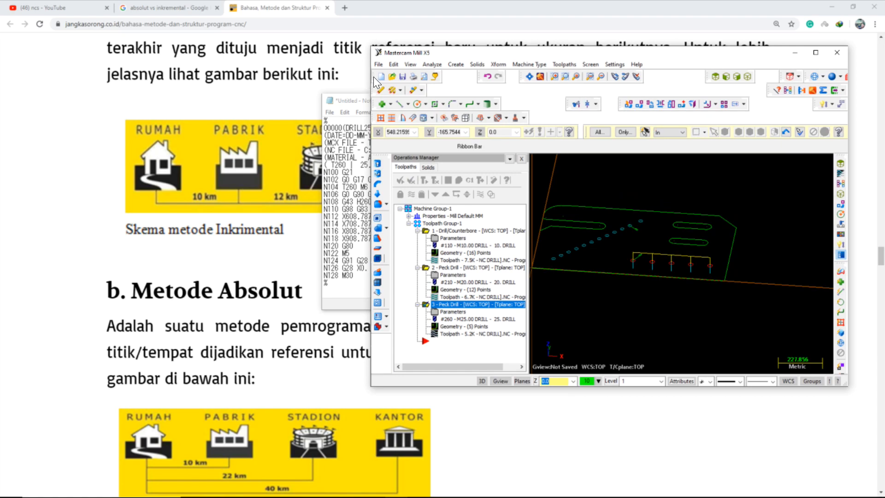
left_click_drag(370, 45, 264, 66)
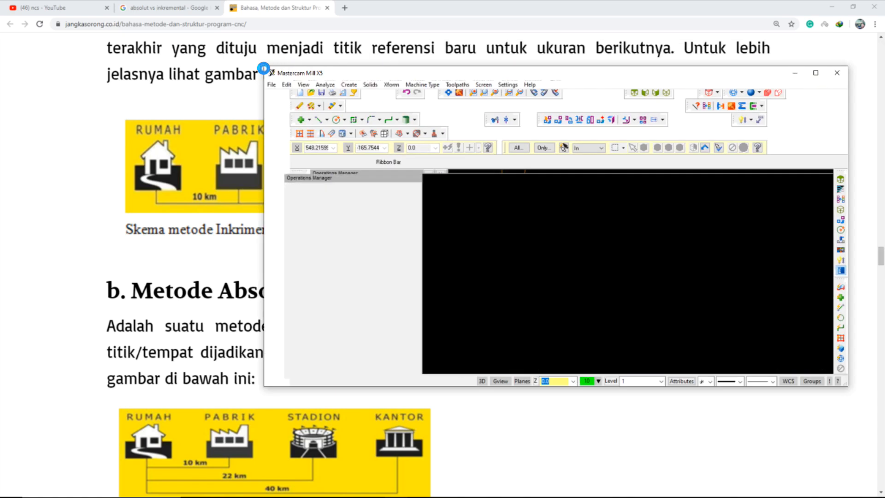
left_click_drag(513, 75, 256, 94)
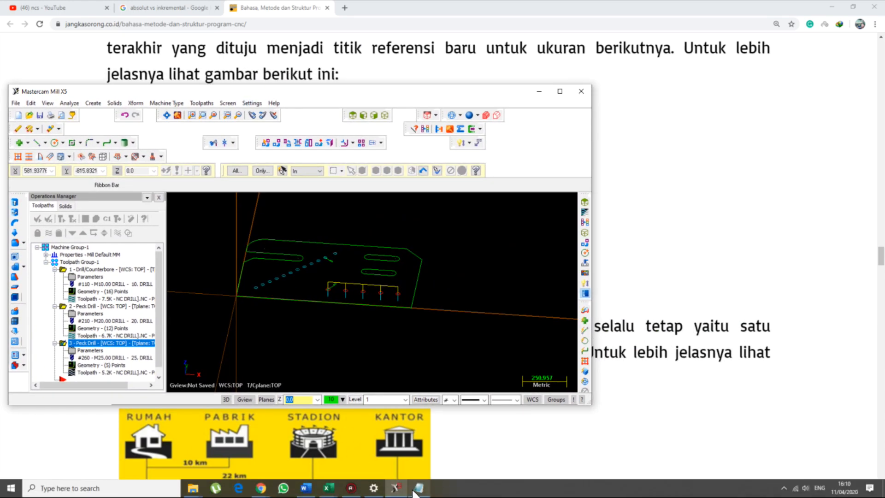
left_click(419, 488)
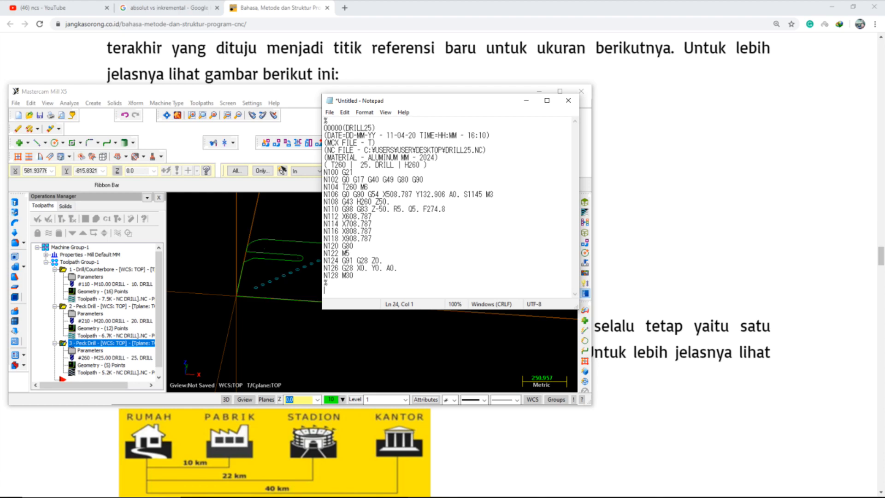
left_click_drag(451, 105, 548, 90)
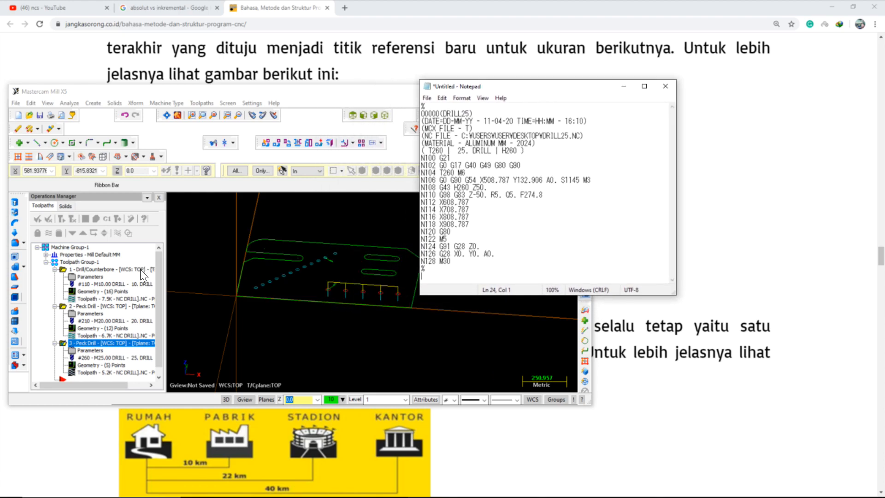
left_click_drag(156, 290, 162, 306)
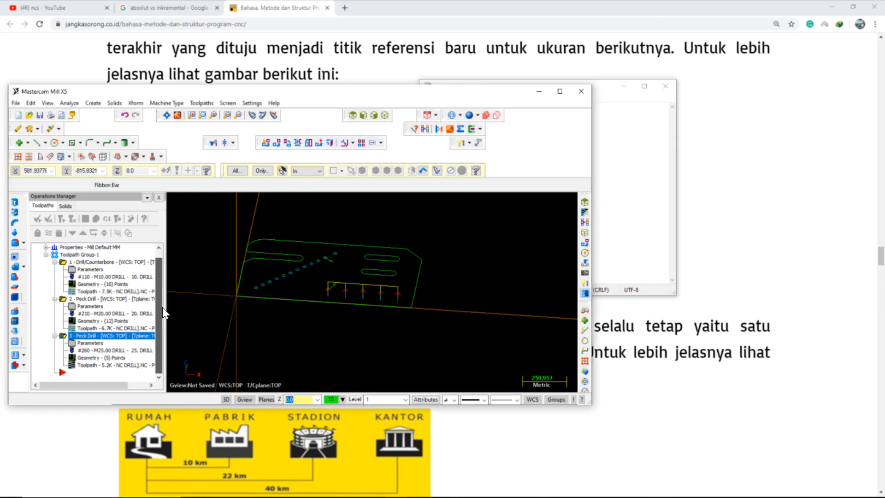
Open the third peck drill operation's cut parameters beside the DRILL25 code and compare its cycle with the G83 block.
left_click_drag(604, 90, 763, 125)
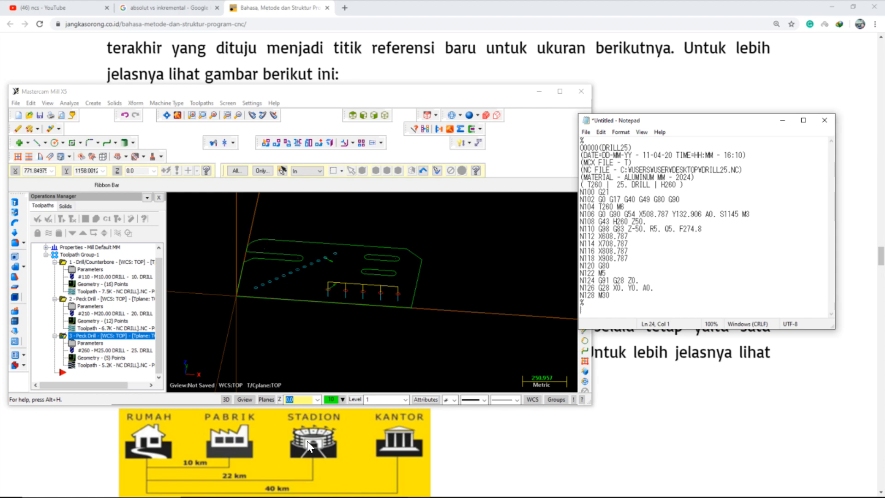
left_click(82, 342)
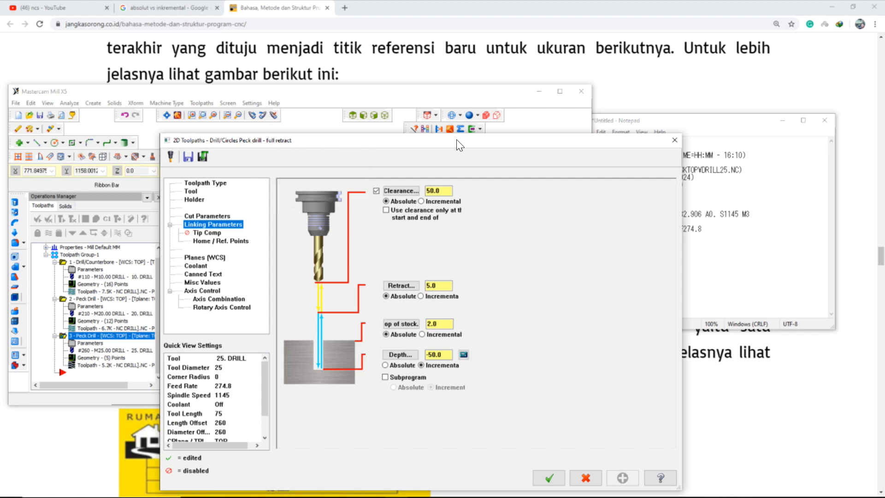
left_click_drag(471, 143, 413, 63)
left_click(158, 136)
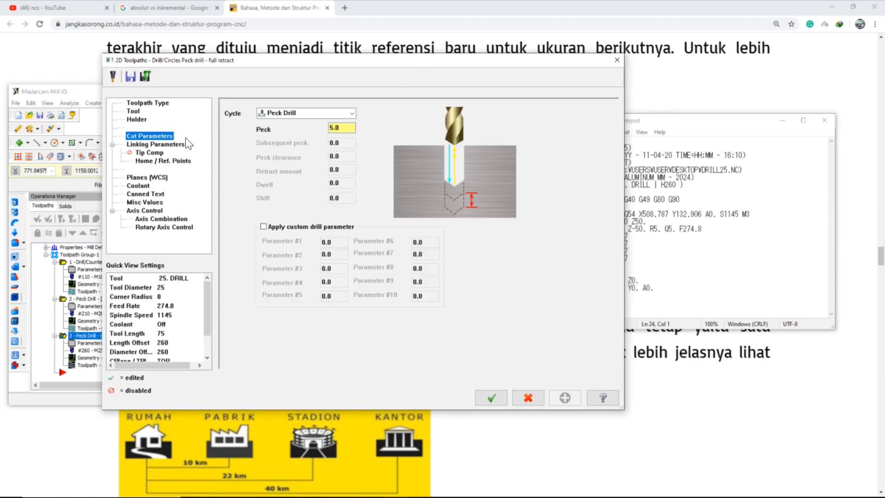
left_click(691, 130)
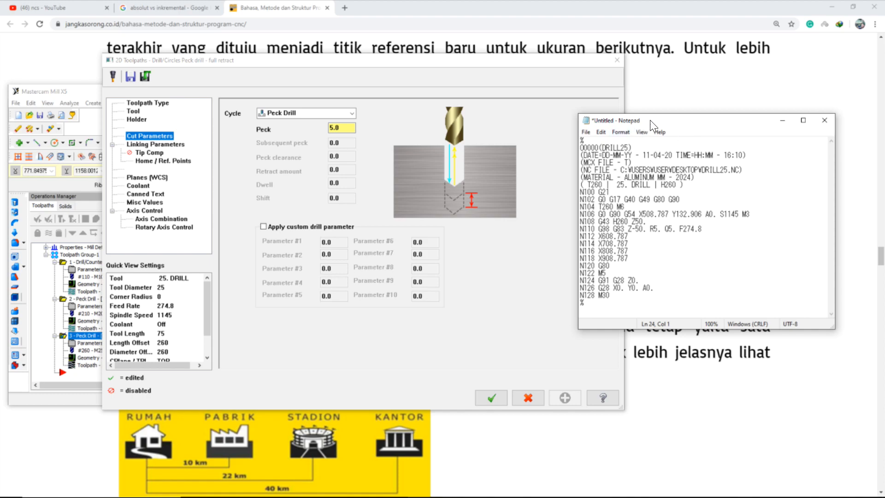
left_click_drag(648, 120, 637, 50)
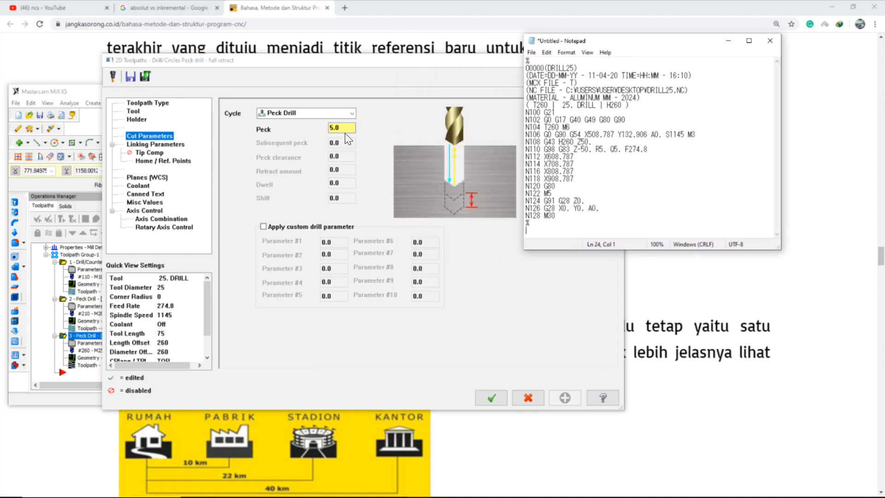
left_click_drag(557, 149, 571, 150)
Switch the drilling cycle to Chip Break and compare it with the G83 code in the DRILL25 program.
left_click(351, 113)
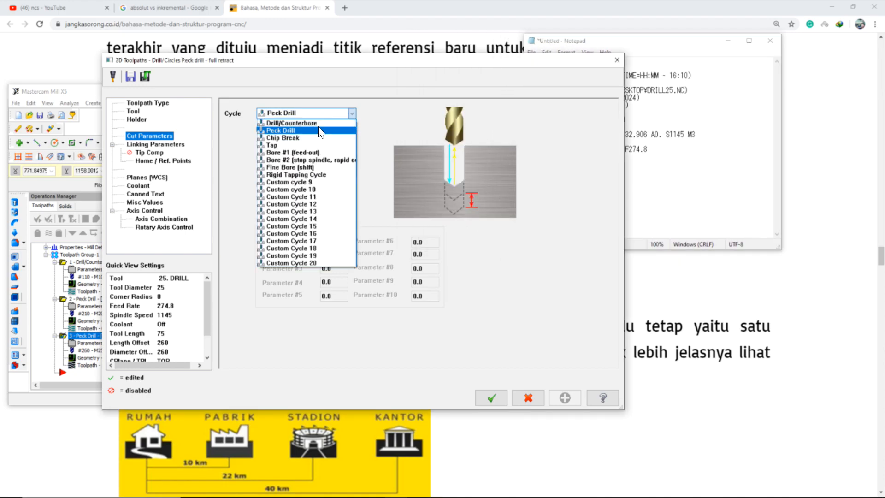
left_click(316, 138)
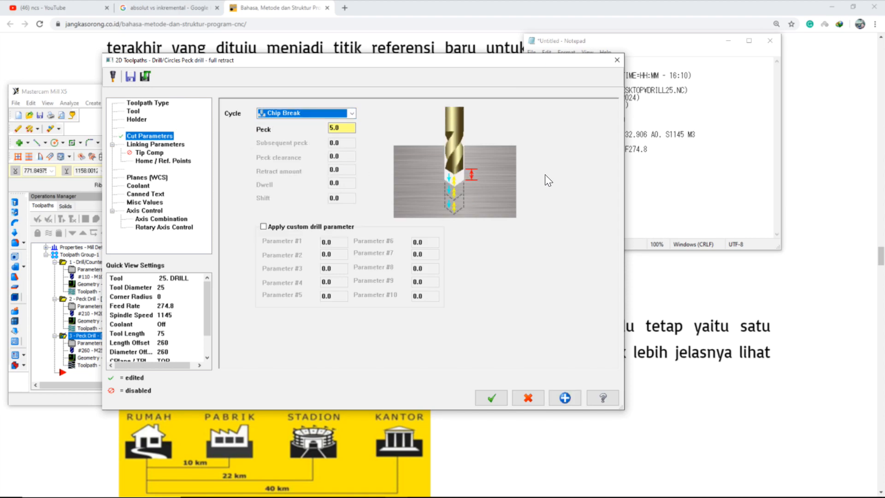
left_click(640, 48)
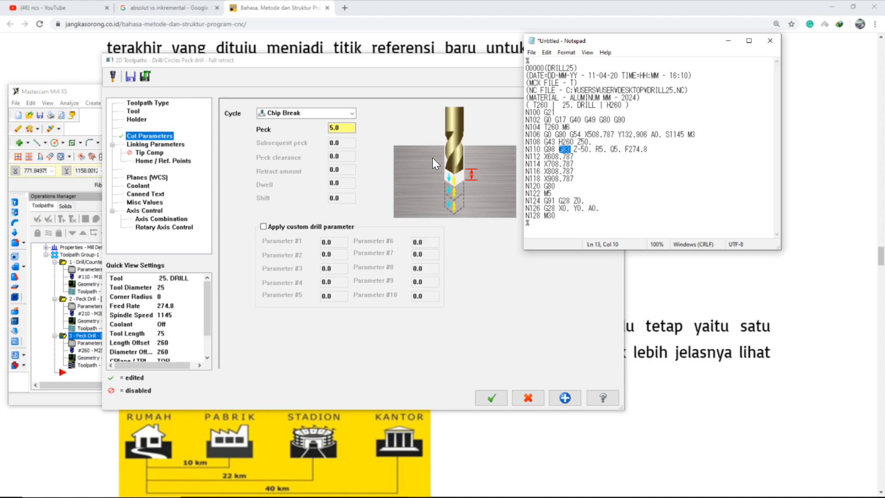
left_click(557, 186)
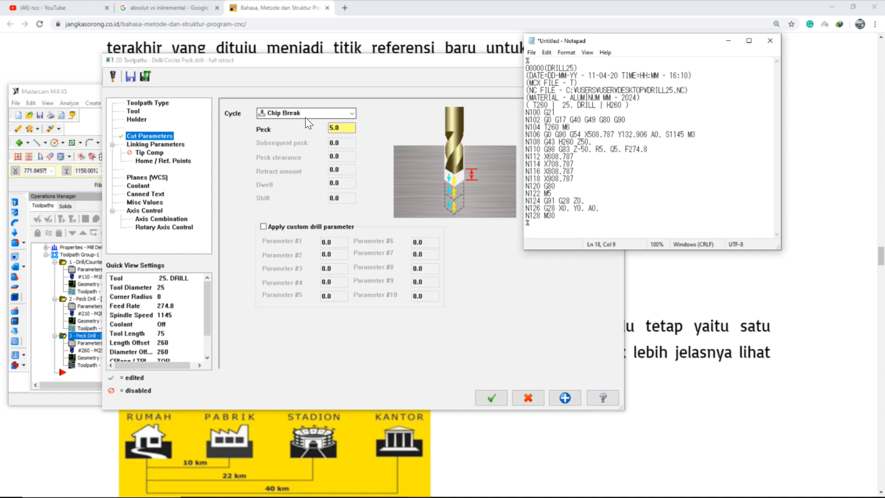
left_click_drag(571, 149, 559, 149)
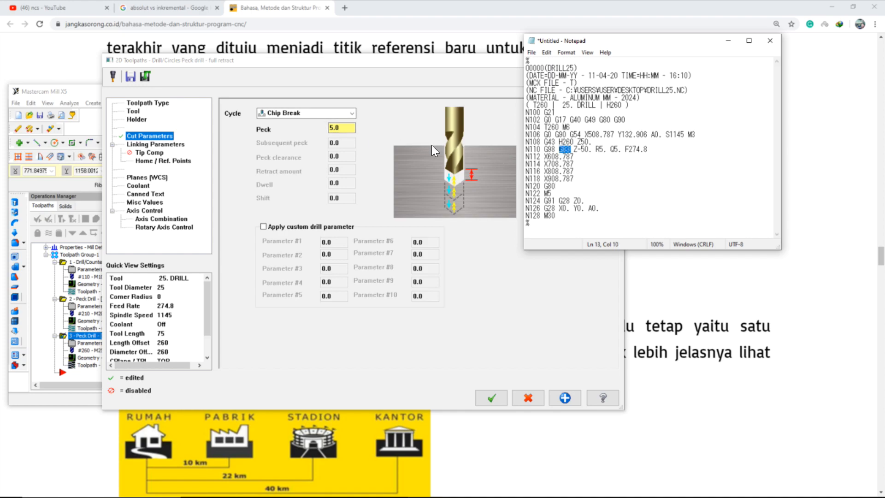
Place the operation's linking parameters beside the DRILL25 code and compare the clearance and depth with its Z values.
left_click(163, 144)
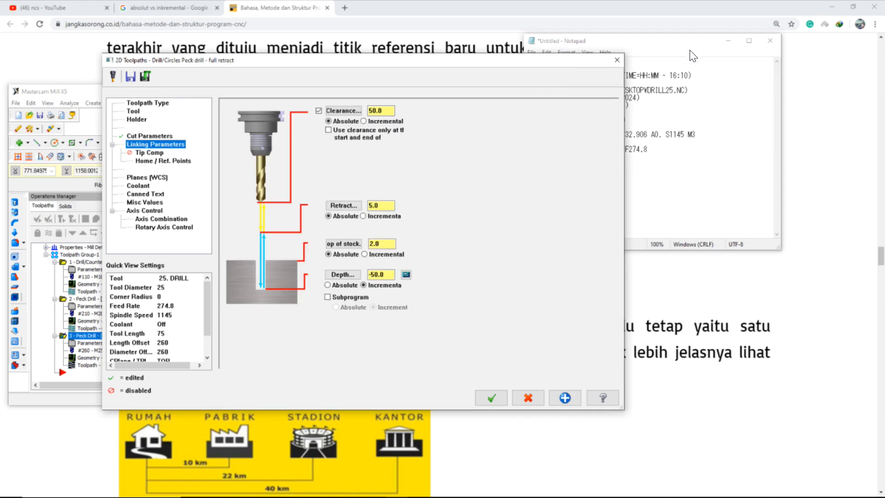
left_click_drag(672, 40, 738, 72)
left_click_drag(530, 61, 464, 63)
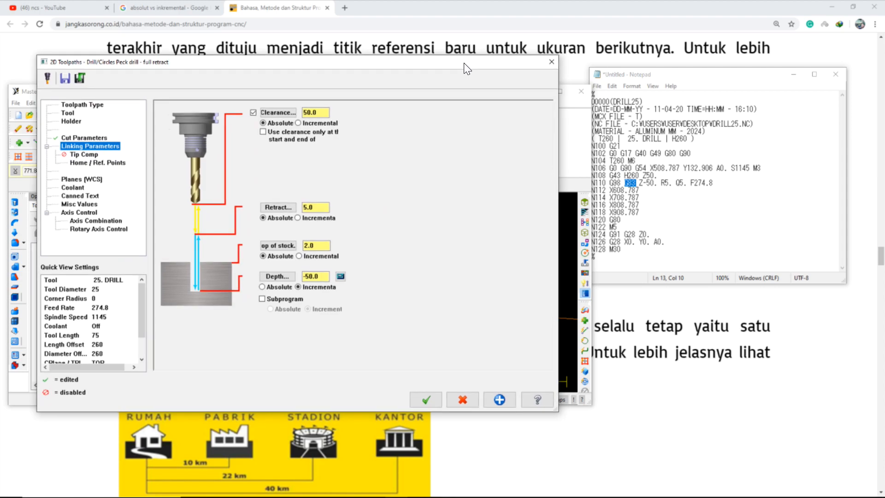
left_click(329, 113)
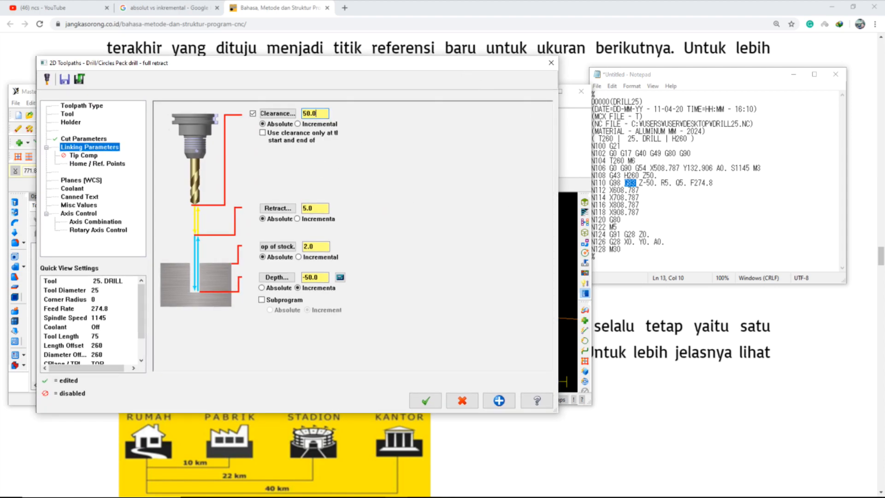
mouse_move(654, 175)
left_mouse_down()
mouse_move(638, 182)
mouse_move(640, 176)
left_mouse_up()
left_click(641, 197)
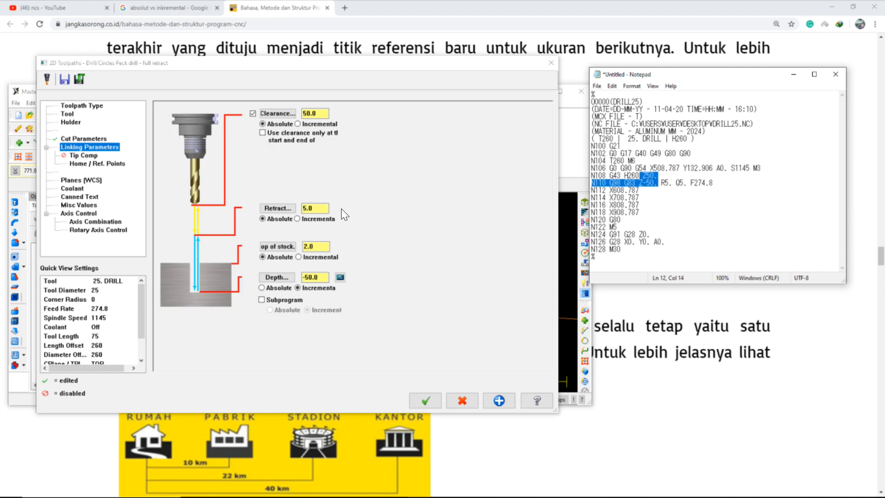
double_click(313, 277)
left_click(318, 277)
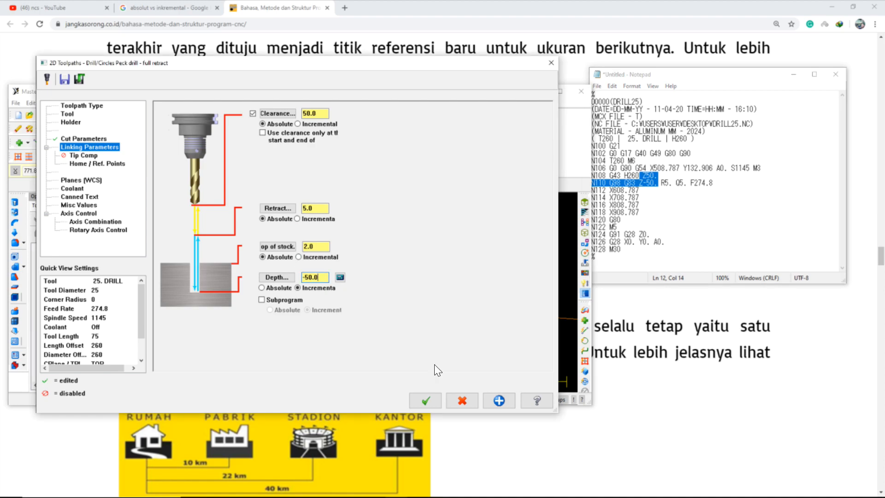
mouse_move(438, 497)
left_click(645, 212)
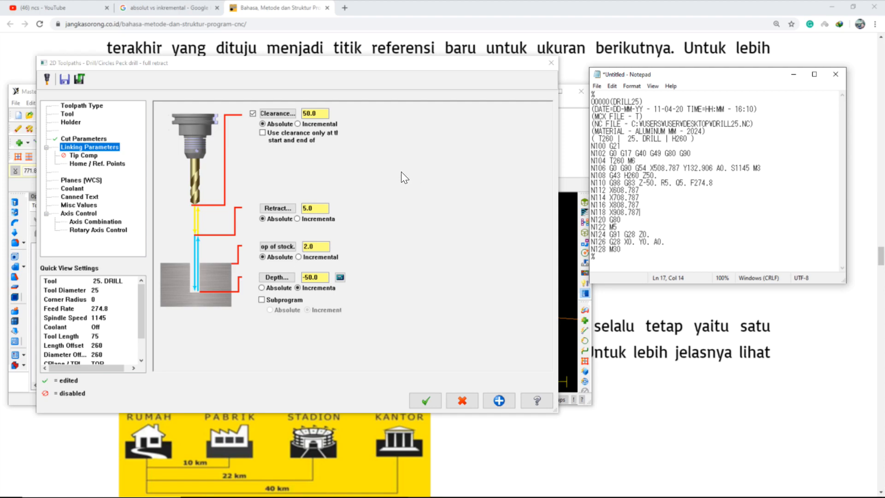
Check the clearance height against the N108 block and examine the retract height in the linking parameters.
left_click(315, 113)
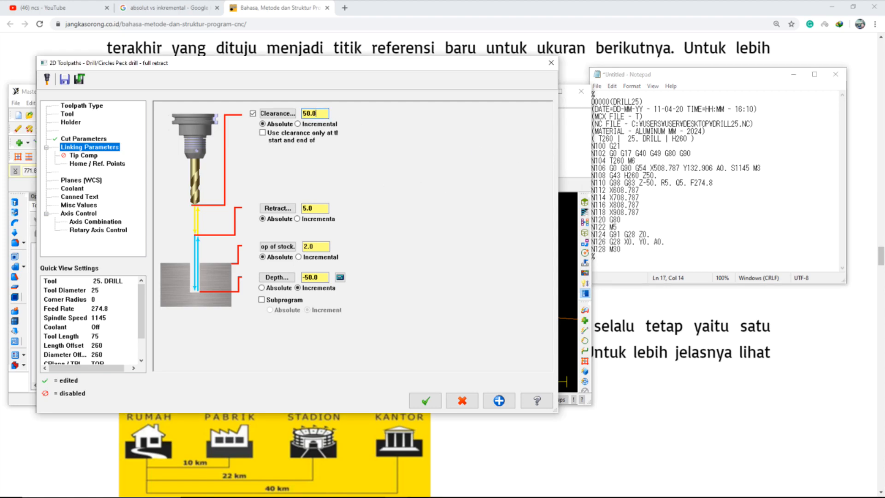
left_click(647, 176)
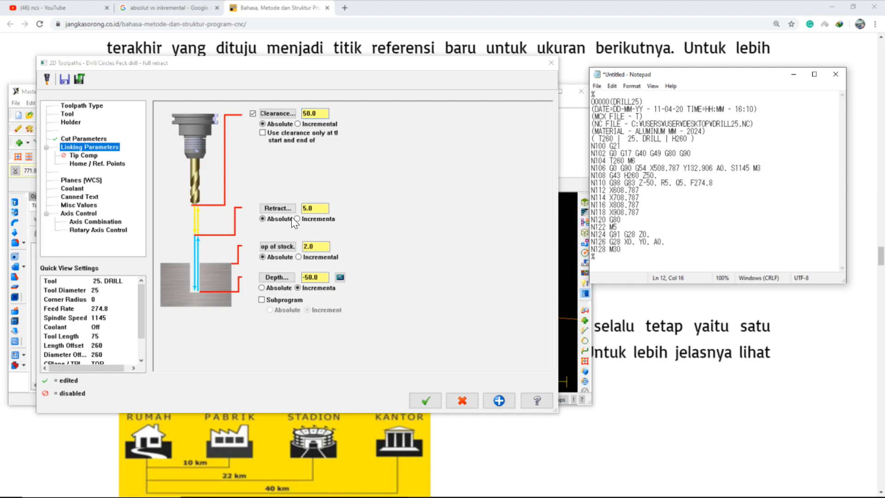
left_click(315, 207)
left_click_drag(314, 209, 307, 209)
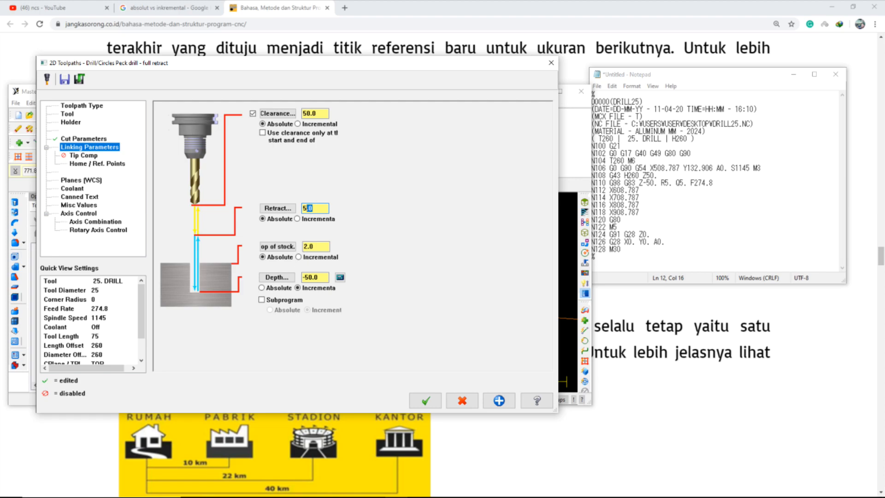
Match the Q value in the N110 block with the peck amount, and set the cycle back to Peck Drill.
left_click_drag(684, 183, 676, 183)
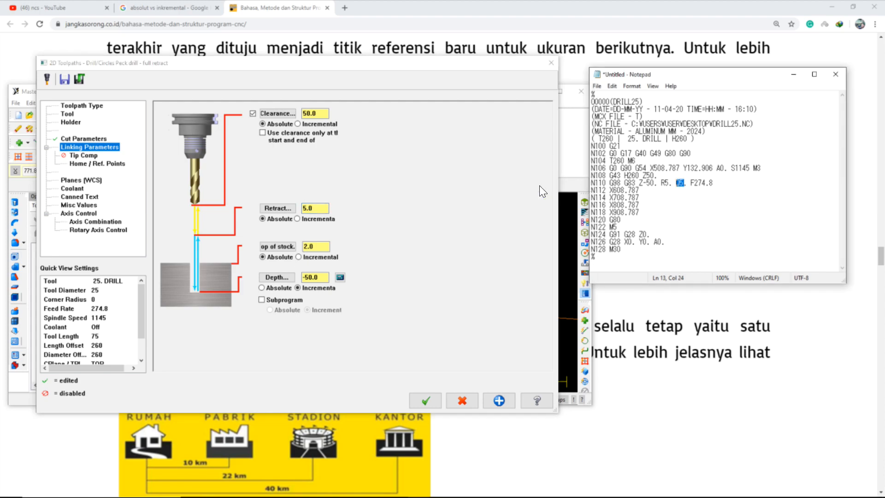
left_click(71, 140)
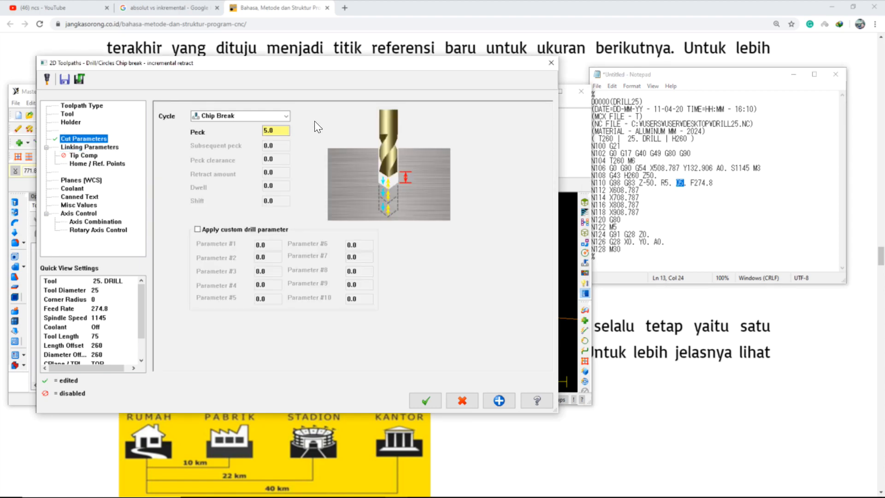
left_click(276, 131)
left_click(242, 117)
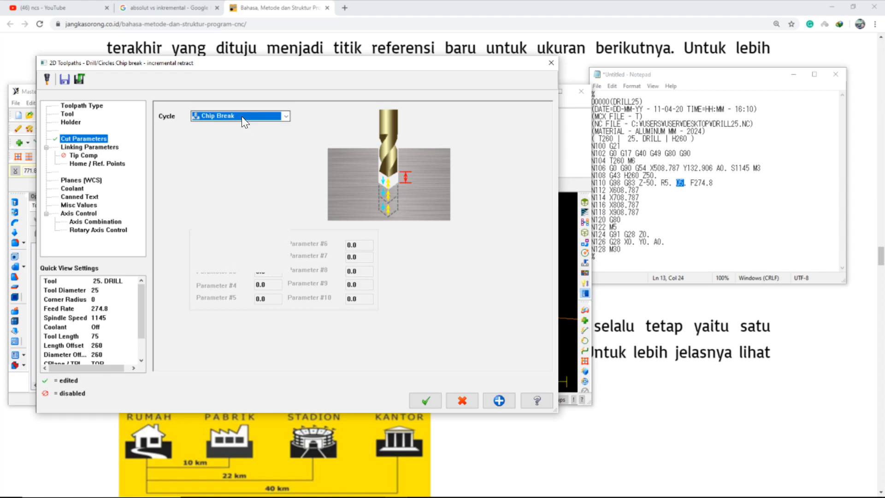
left_click(239, 133)
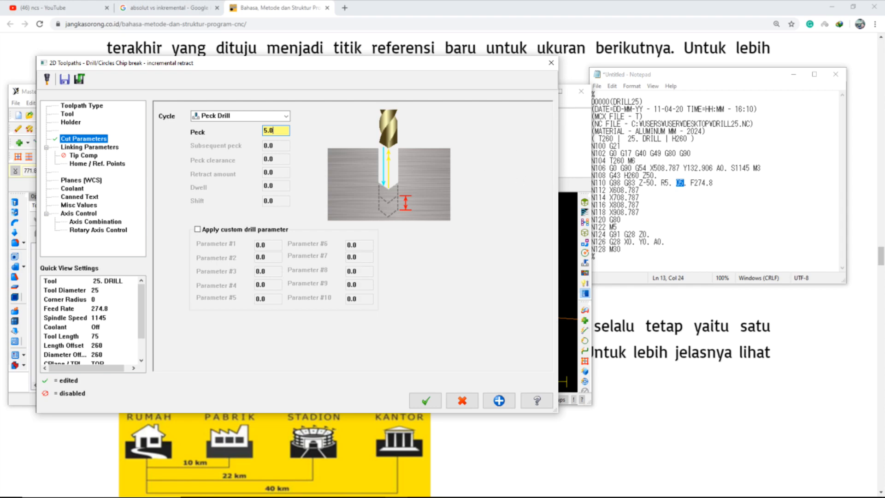
Close the untitled Notepad document without saving and dismiss the drill parameters without applying them.
left_click(836, 73)
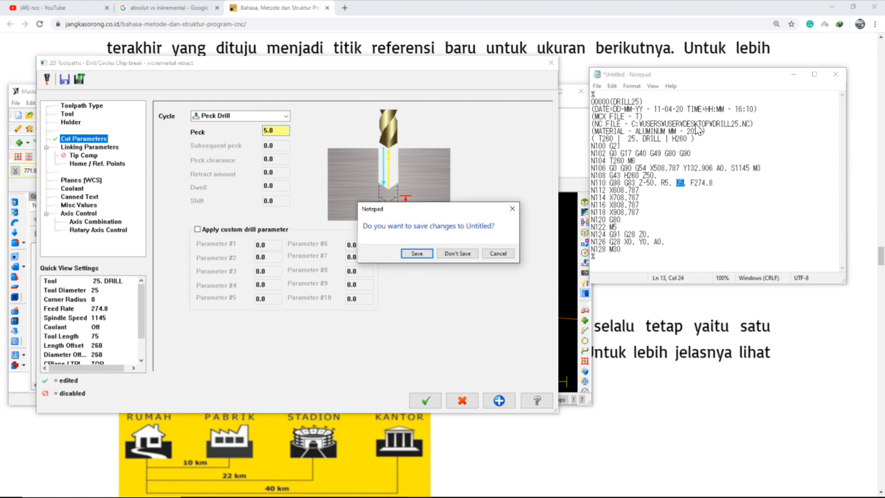
left_click(471, 255)
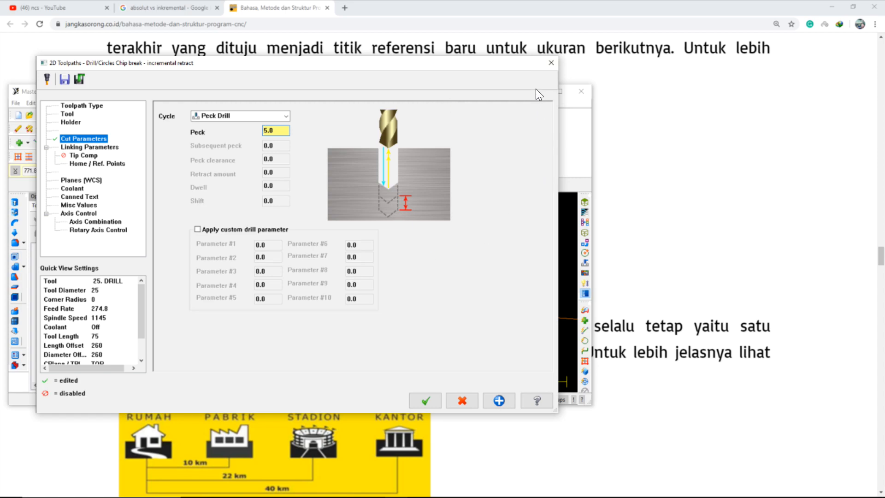
left_click(550, 63)
Maximize the Mastercam window and show the whole plate in the top view.
left_click(561, 90)
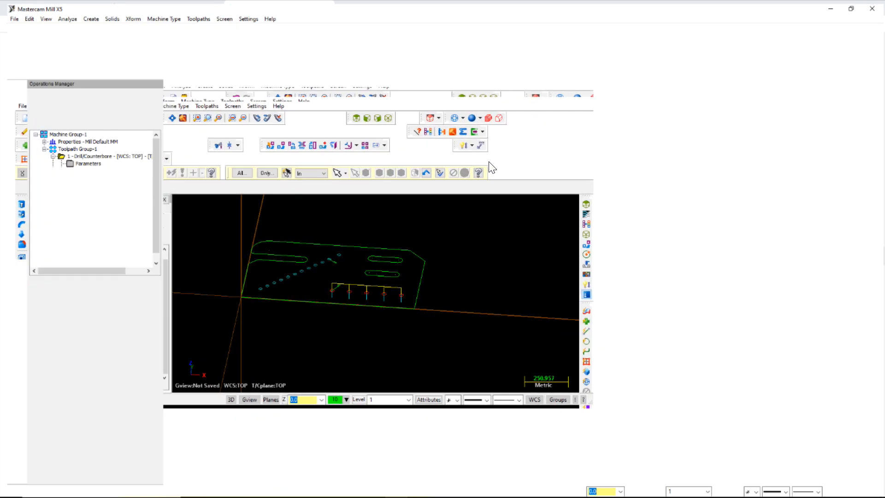
scroll(464, 174, "down", 1)
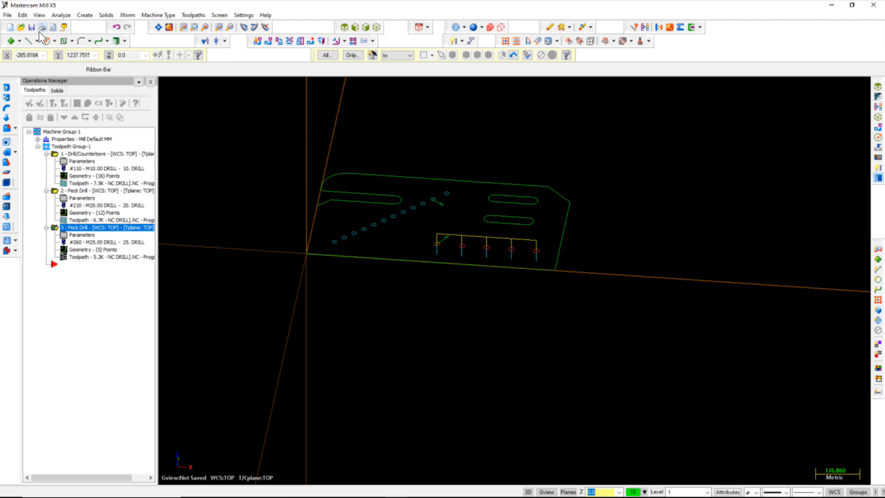
scroll(536, 82, "down", 2)
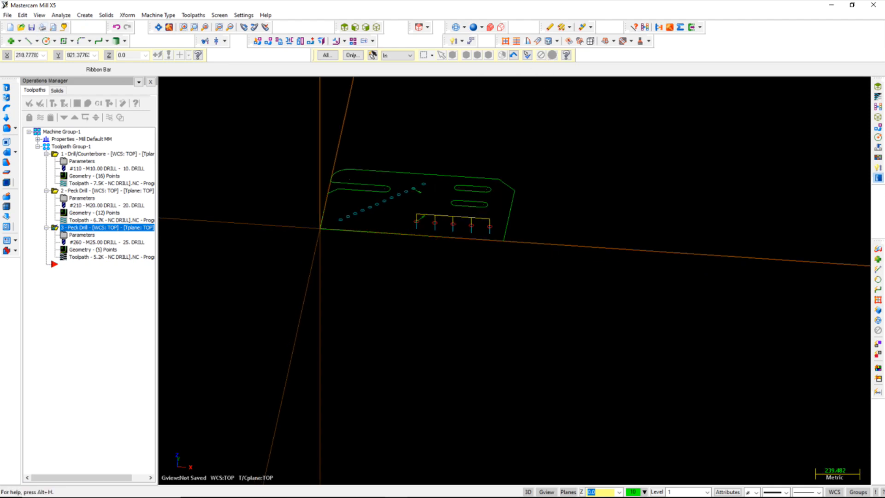
left_click(344, 30)
scroll(338, 47, "down", 1)
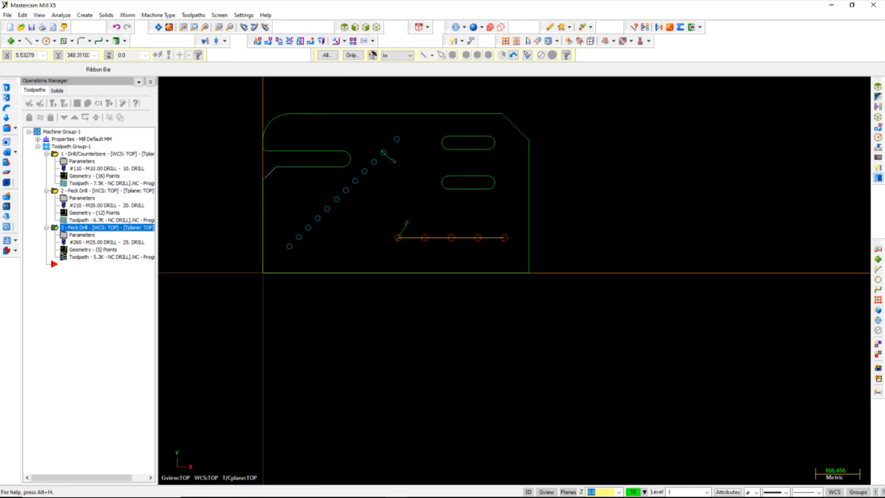